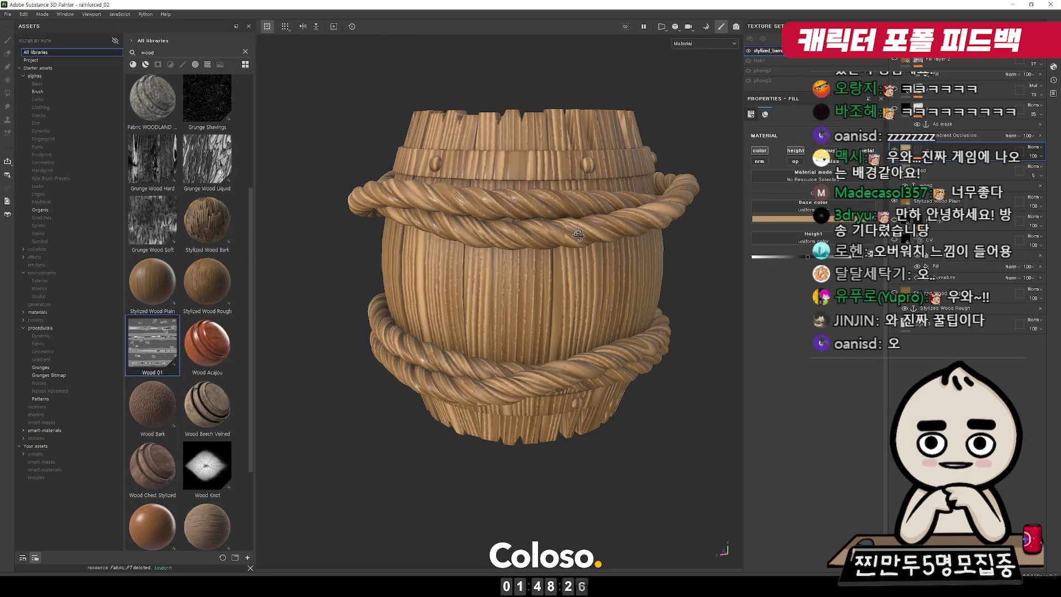
Examine the rope-bound barrel up close in its base color view and compare it with the wooden barrel reference image.
alt+right_drag(669, 290, 741, 330)
alt+drag(741, 330, 628, 263)
right_drag(1060, 260, 428, 262)
scroll(479, 233, down, 6)
scroll(455, 201, up, 1)
scroll(539, 241, up, 2)
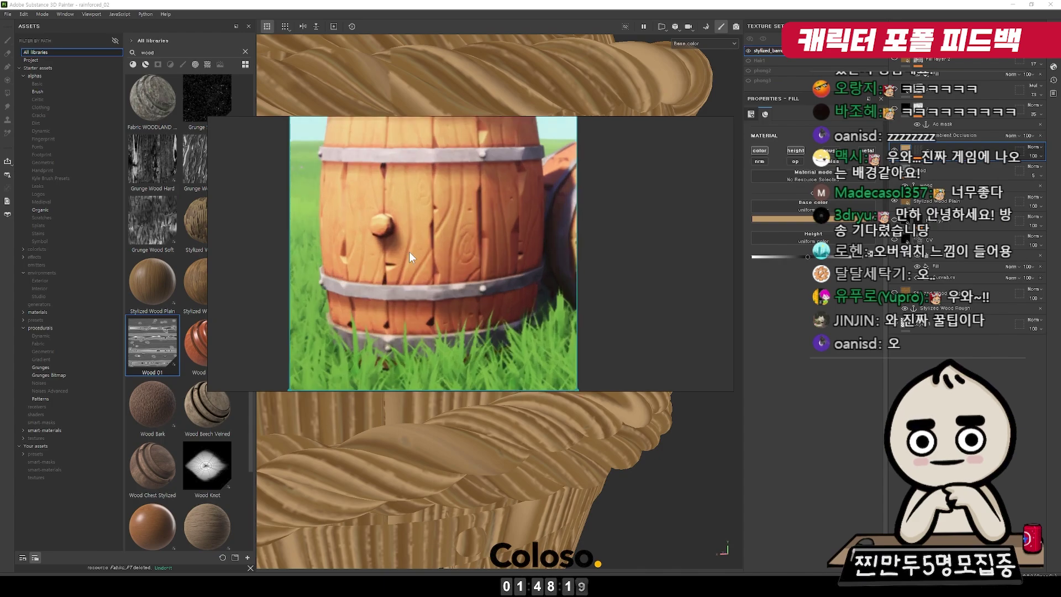
scroll(476, 189, down, 1)
middle_drag(476, 189, 466, 256)
middle_drag(389, 244, 457, 254)
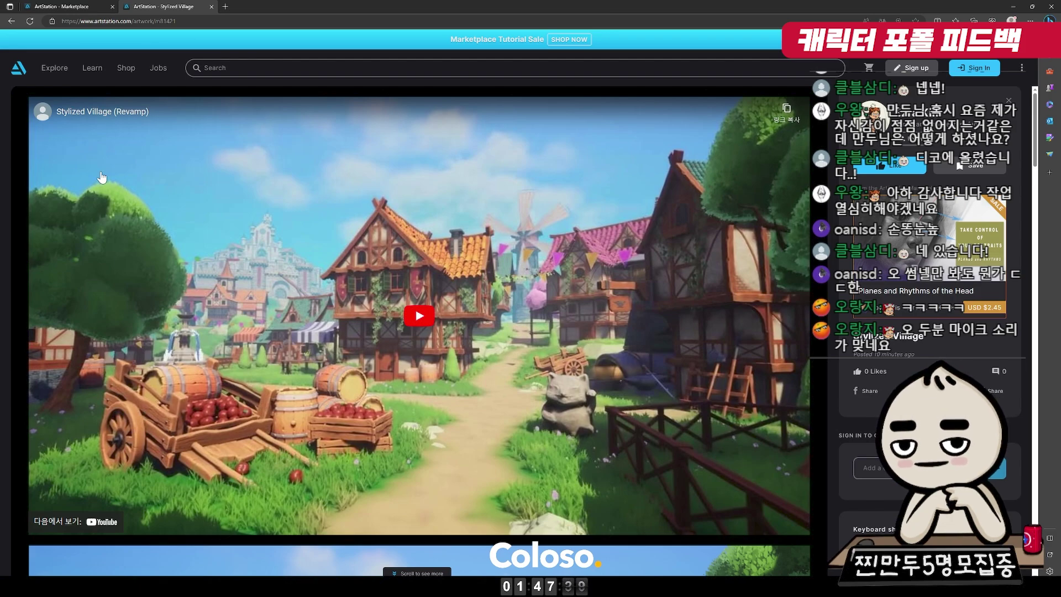
Watch the Stylized Village (Revamp) video on the ArtStation artwork page in full screen at a lowered system volume.
key(XF86AudioLowerVolume)
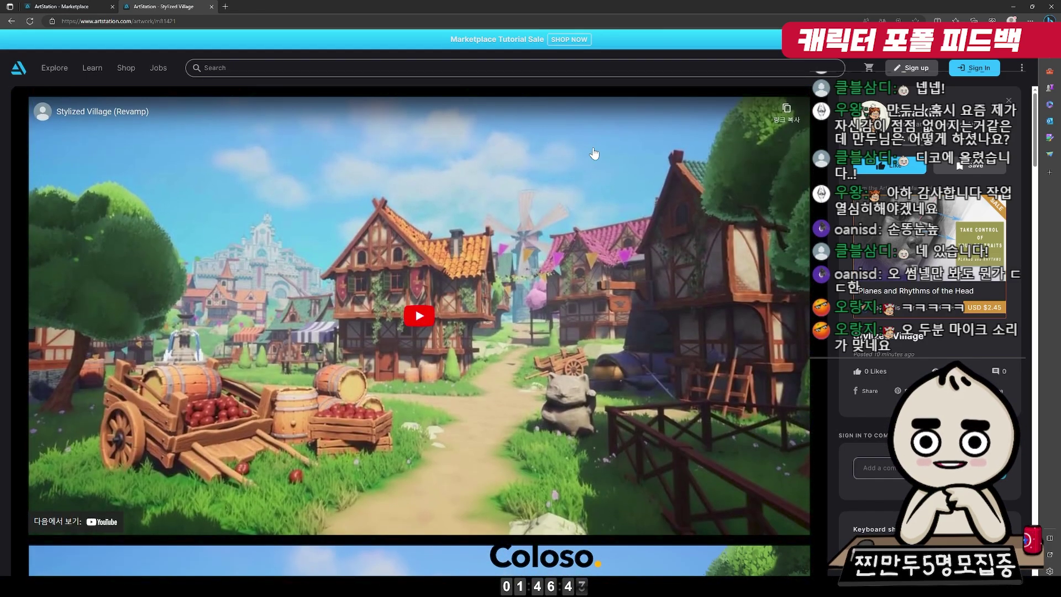
click(423, 313)
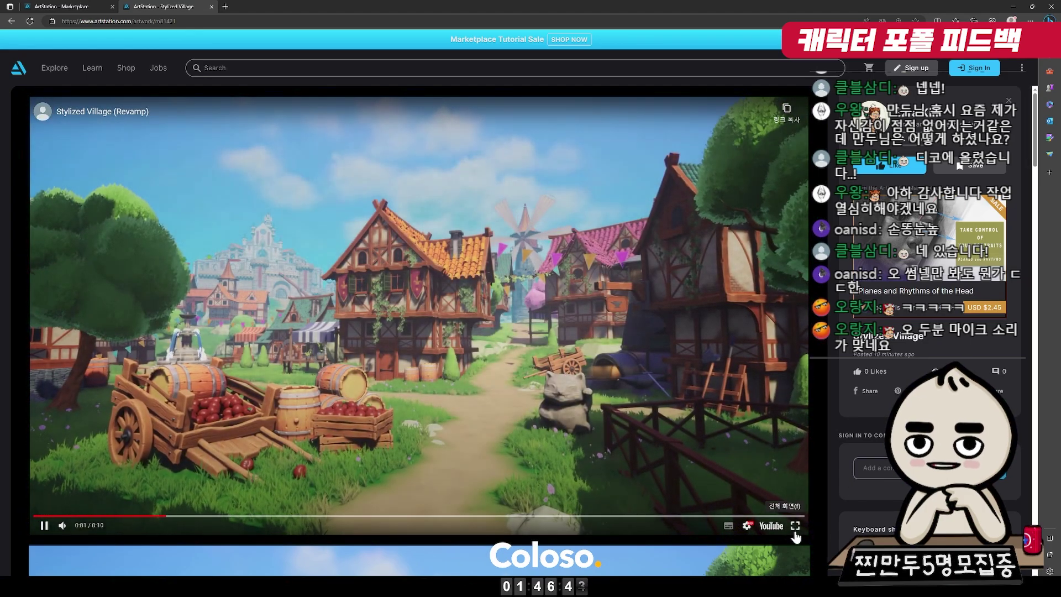
click(795, 526)
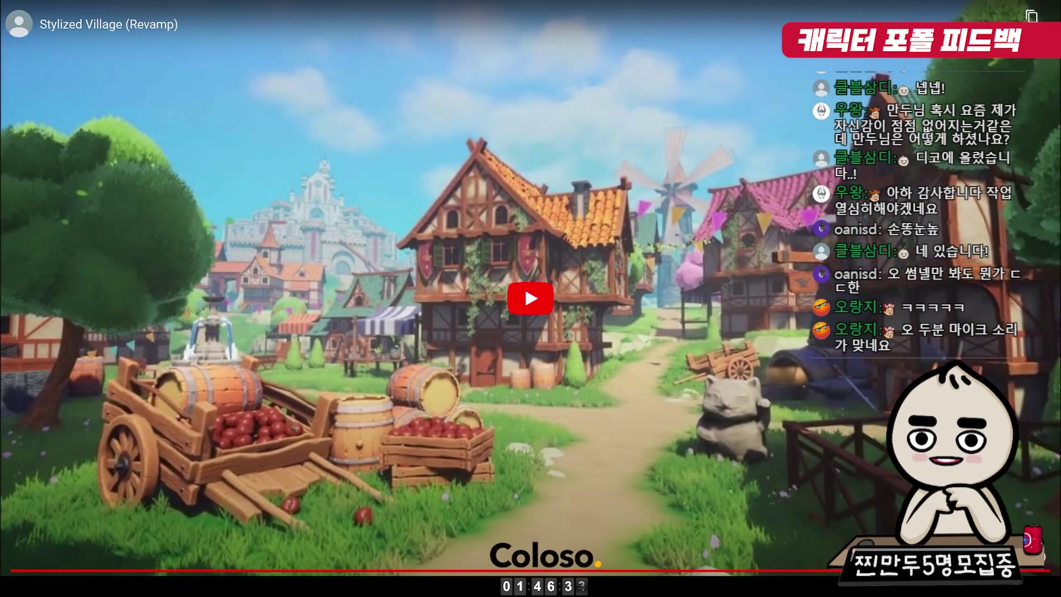
key(Escape)
Look through the artwork's images from the Town Scene down to the Wheelbarrow close-up and return to the video.
scroll(389, 418, down, 4)
scroll(391, 429, down, 12)
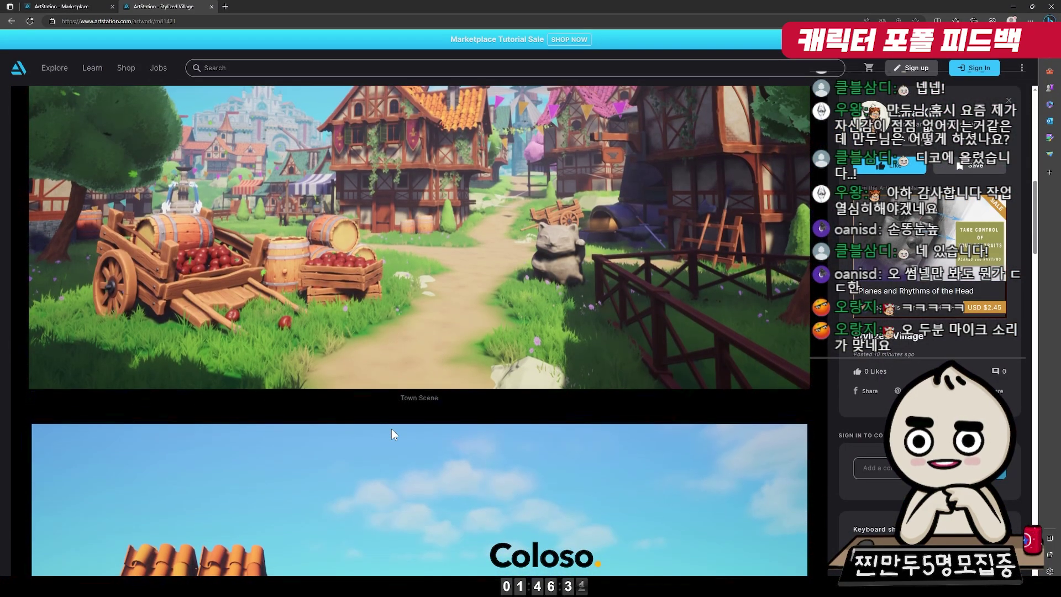
scroll(396, 427, up, 7)
scroll(394, 456, up, 1)
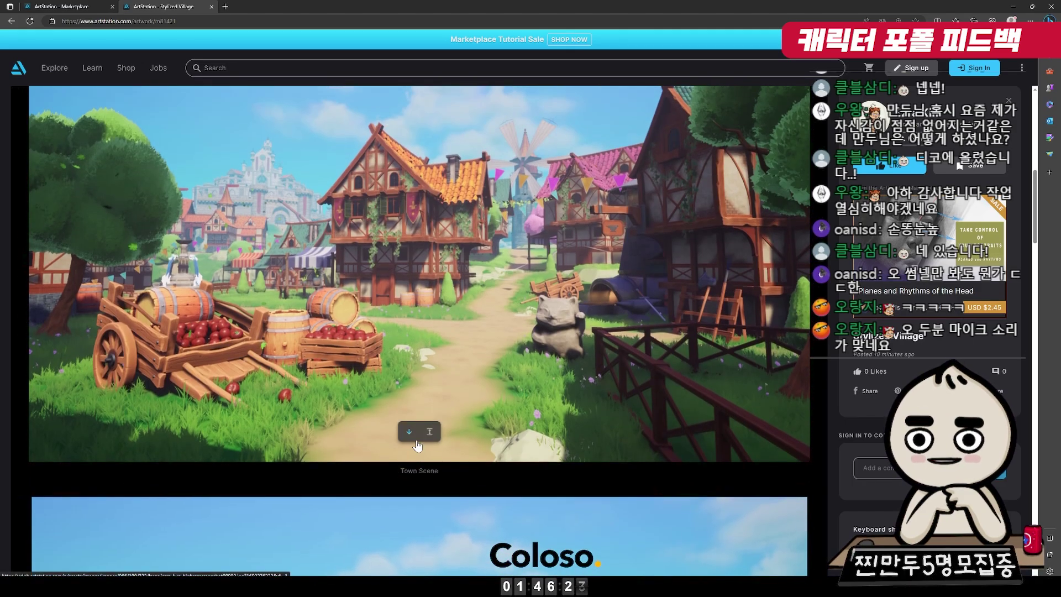
scroll(487, 365, down, 20)
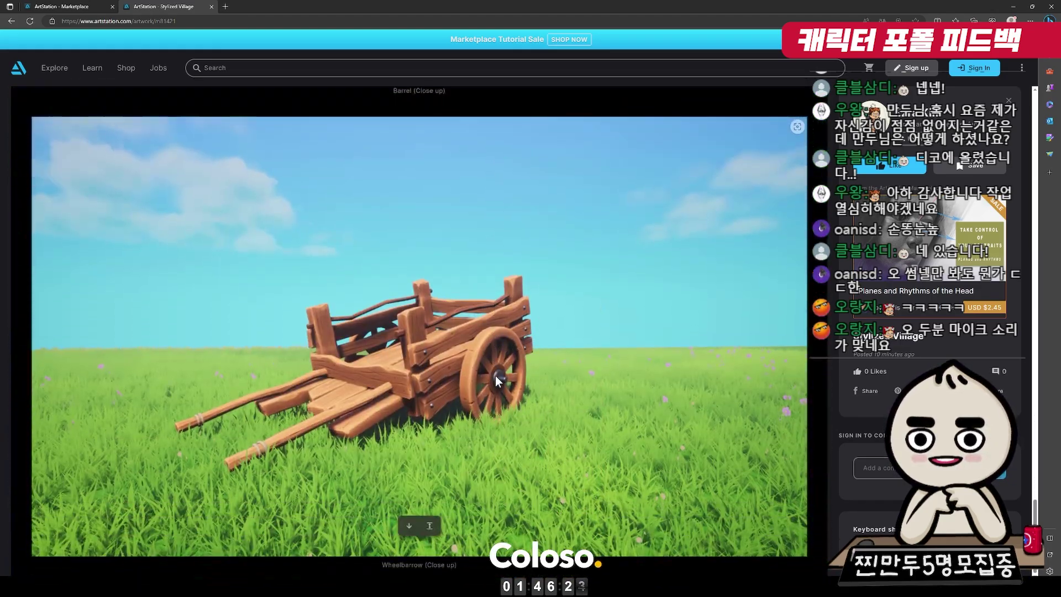
scroll(499, 392, down, 10)
scroll(507, 452, up, 20)
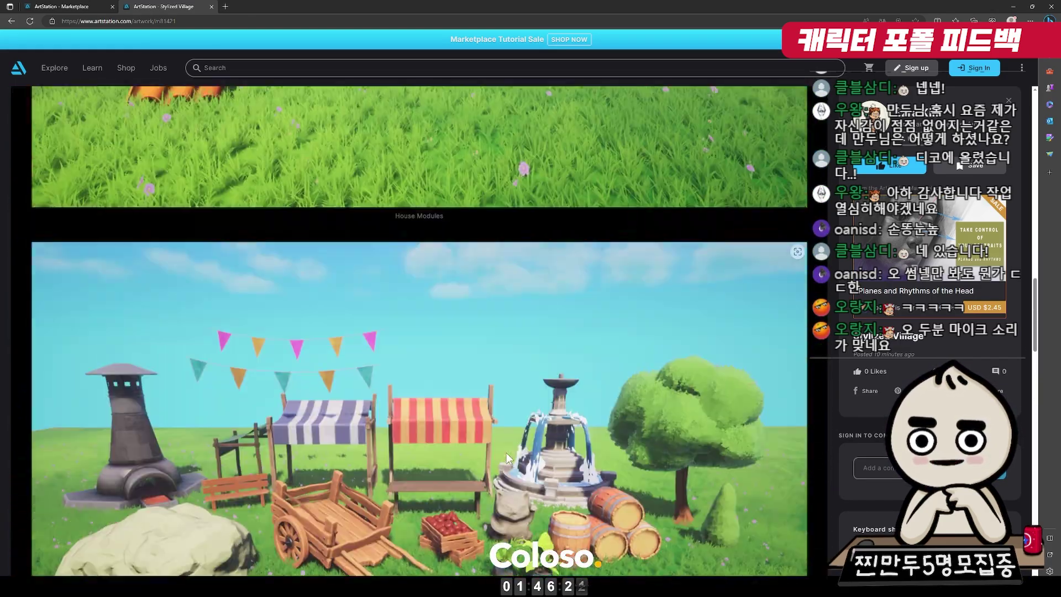
scroll(509, 473, up, 8)
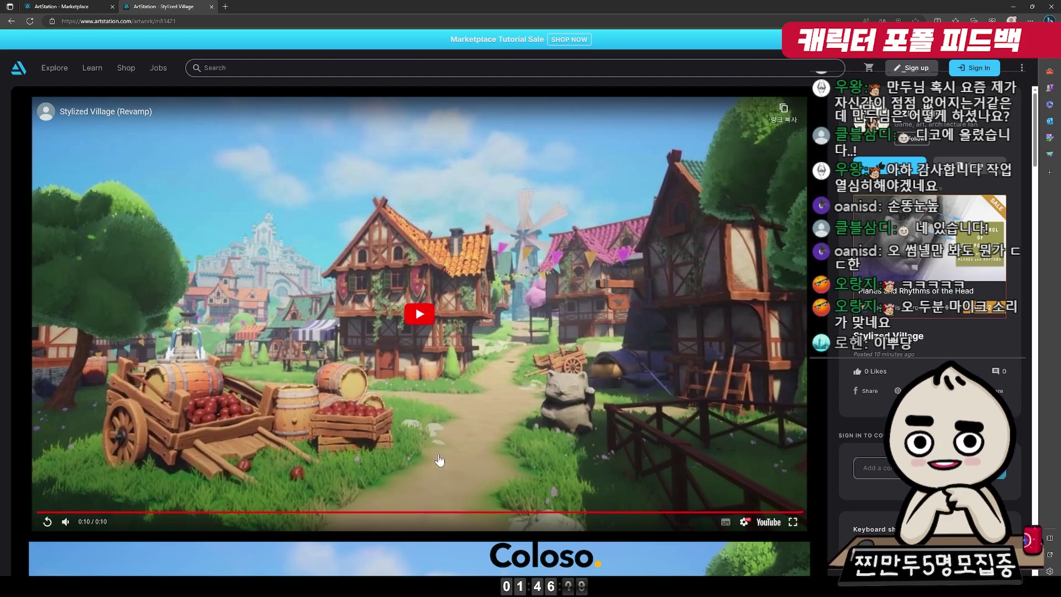
Open the artist's profile from the artwork page and check the Discord channel for the shared portfolio links.
click(918, 113)
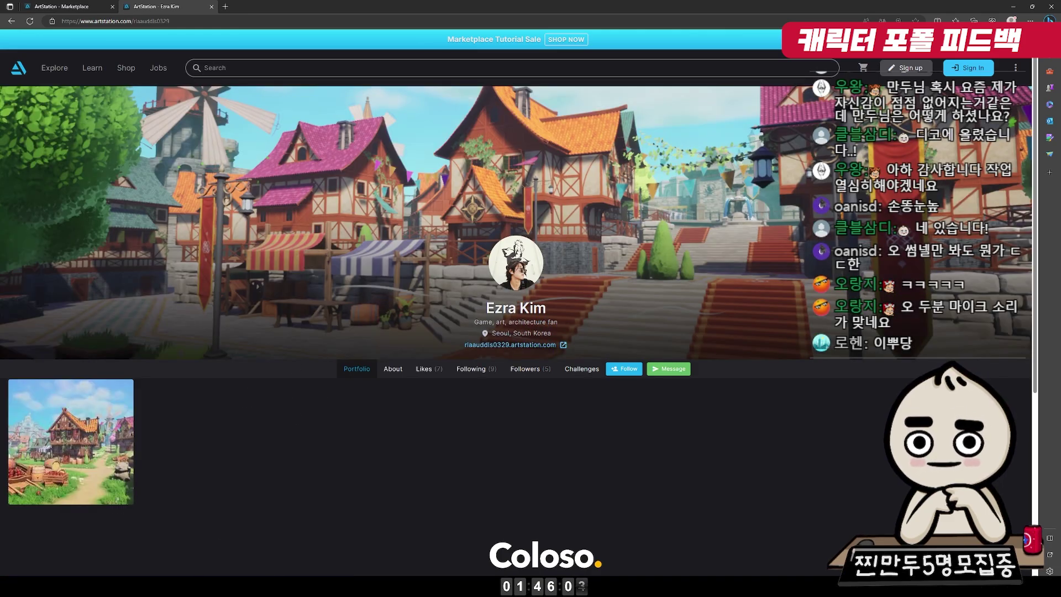
key(alt+Tab)
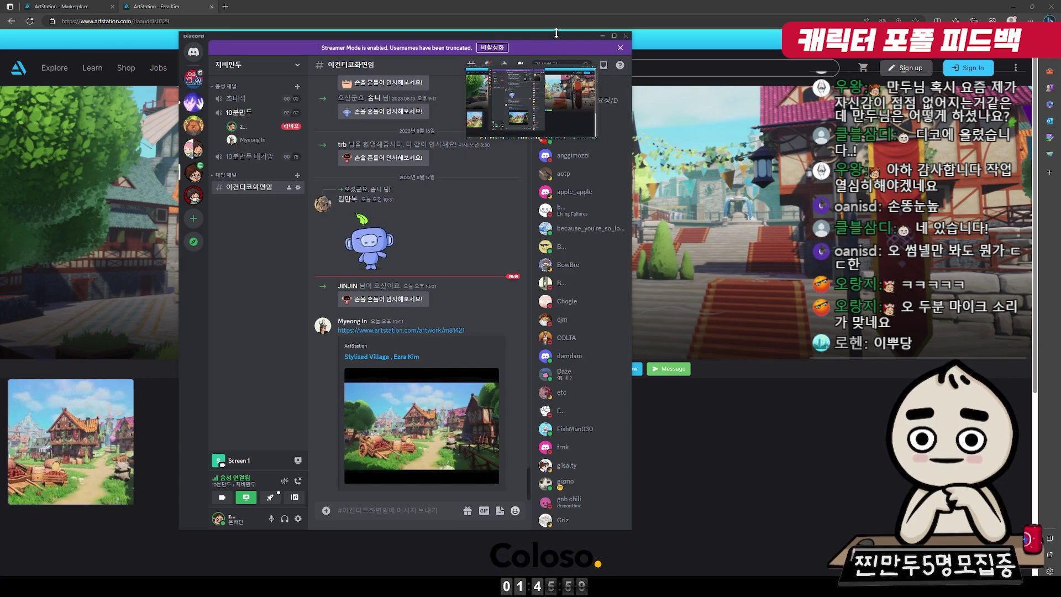
click(558, 5)
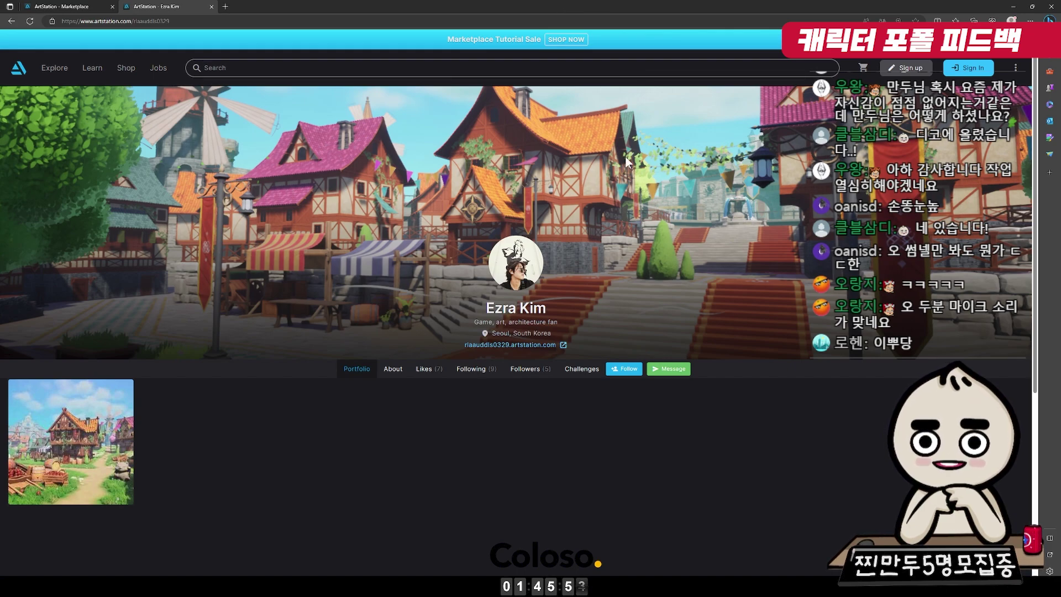
click(238, 531)
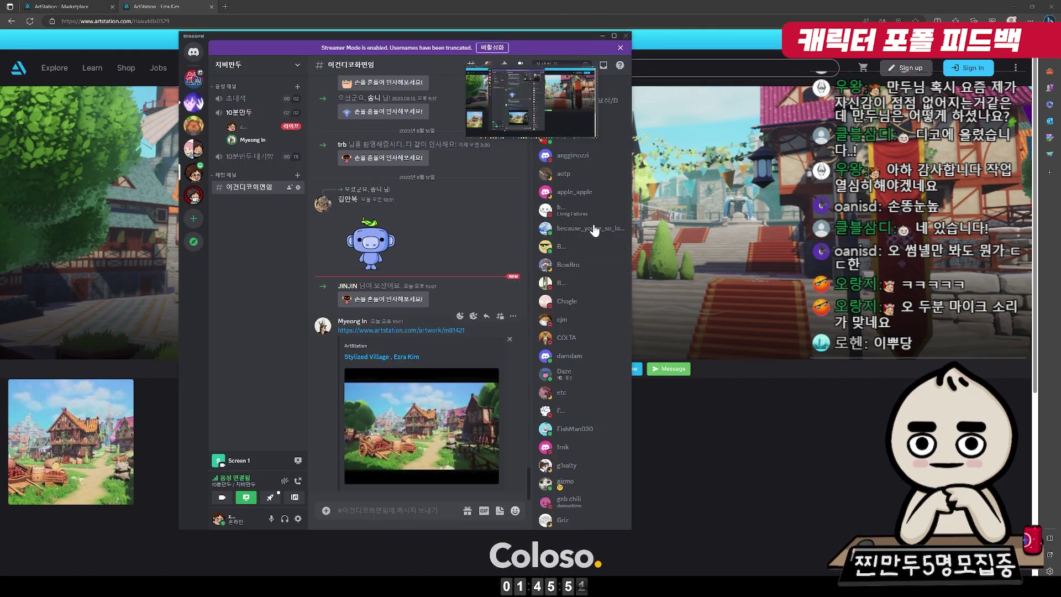
click(719, 5)
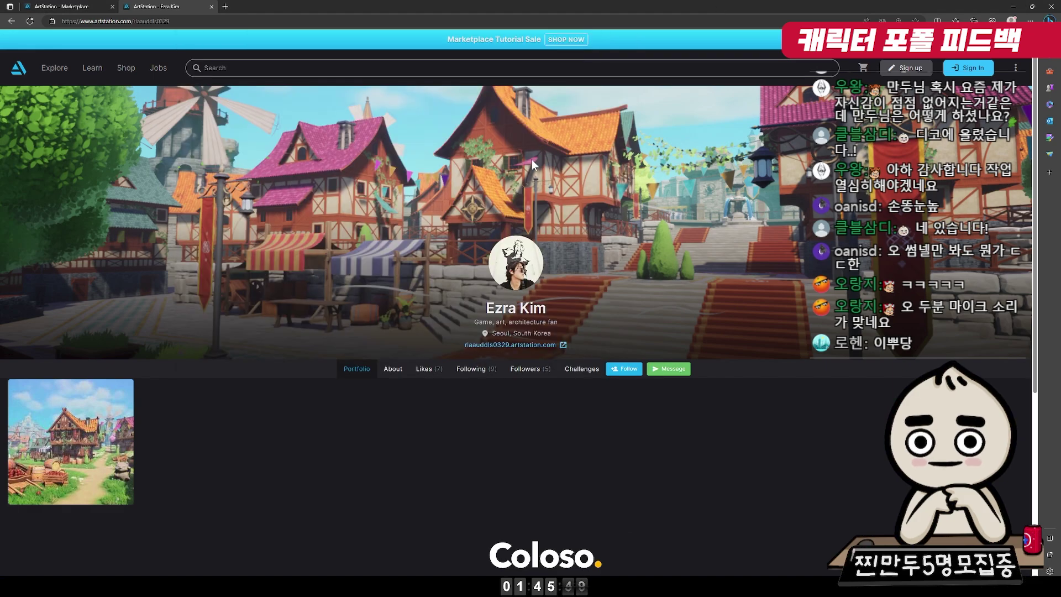
Reopen the village artwork from the artist's portfolio, view the Town Scene image and check the Discord channel again.
click(88, 434)
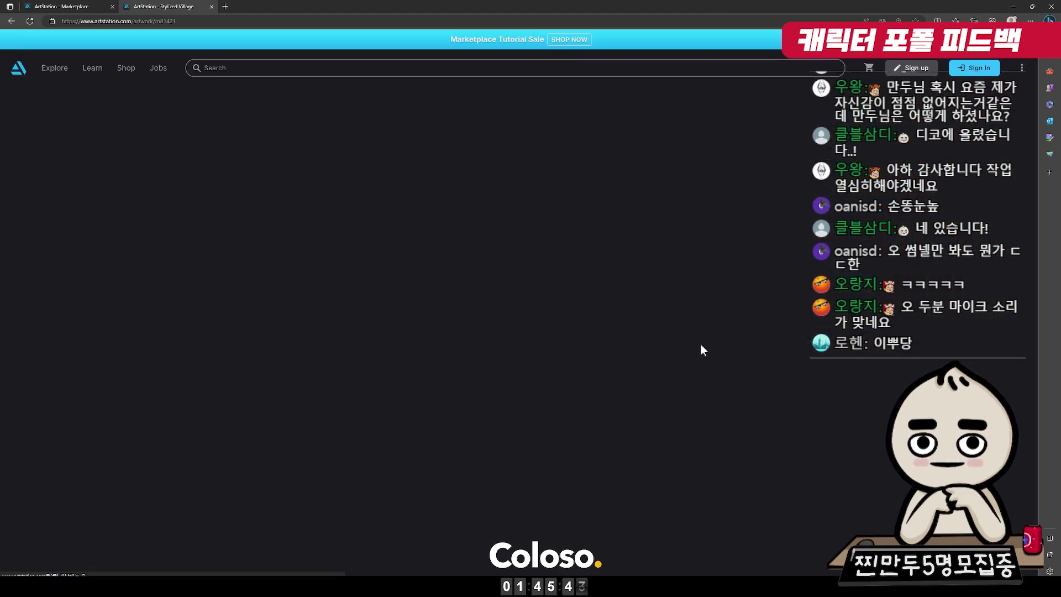
scroll(498, 393, down, 6)
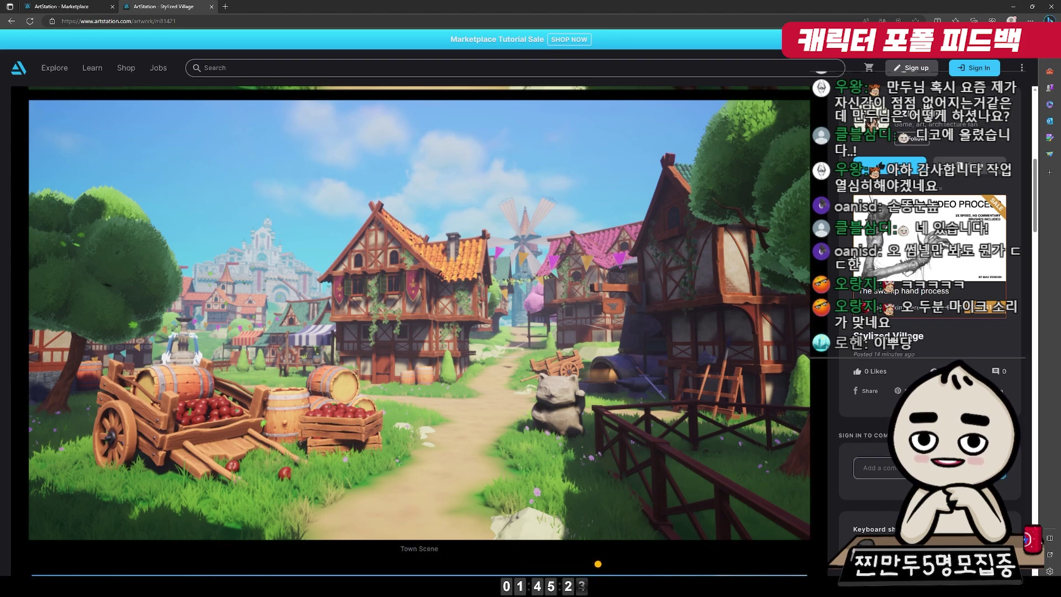
key(alt+Tab)
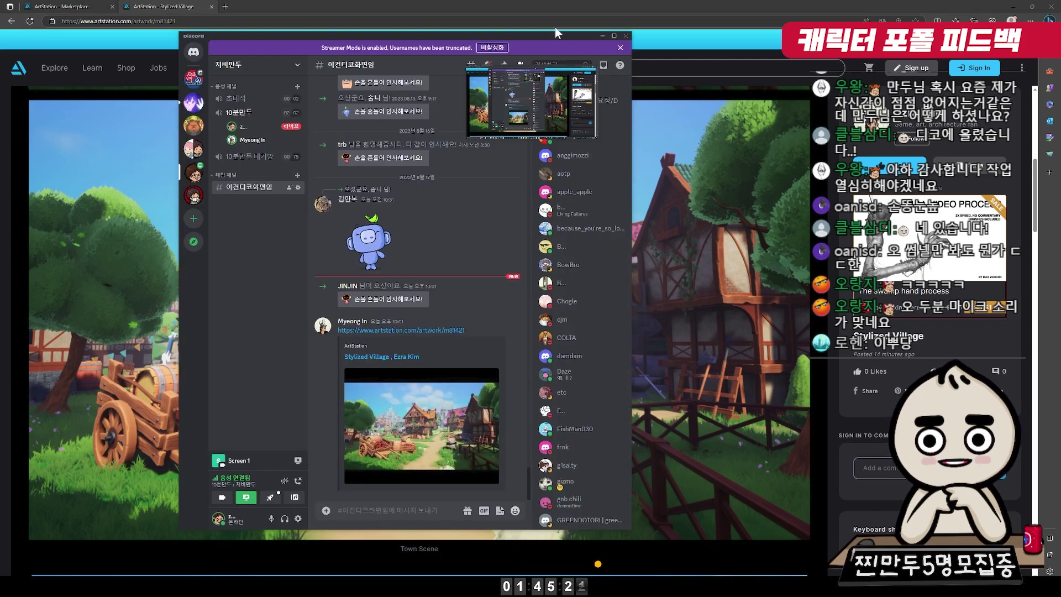
click(603, 6)
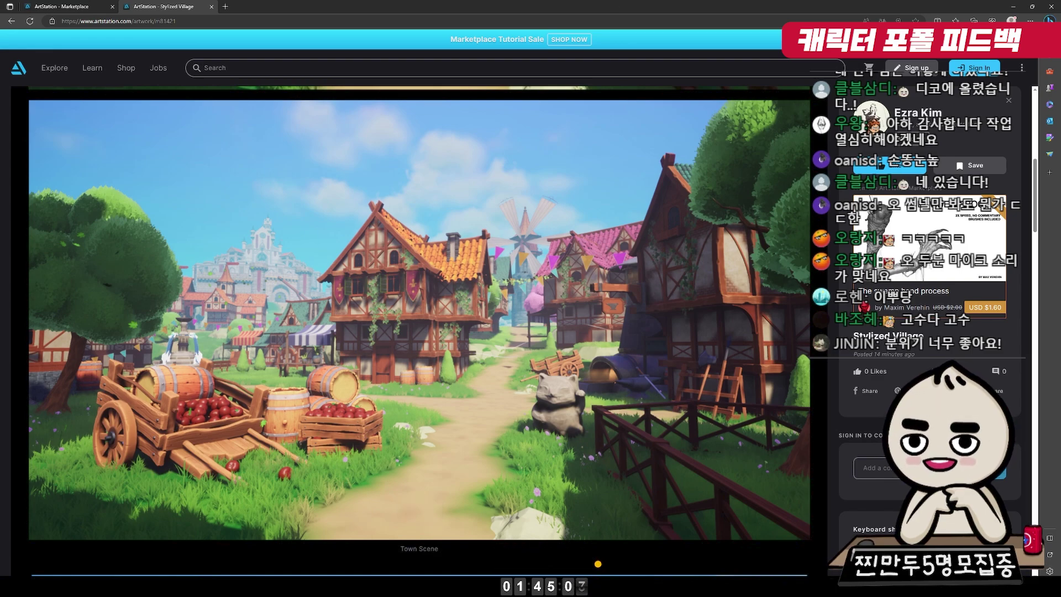
Copy the Stylized Environment Portfolio YouTube link from the Discord channel and open it in a new browser tab.
key(alt+Tab)
drag(484, 348, 342, 346)
key(ctrl+c)
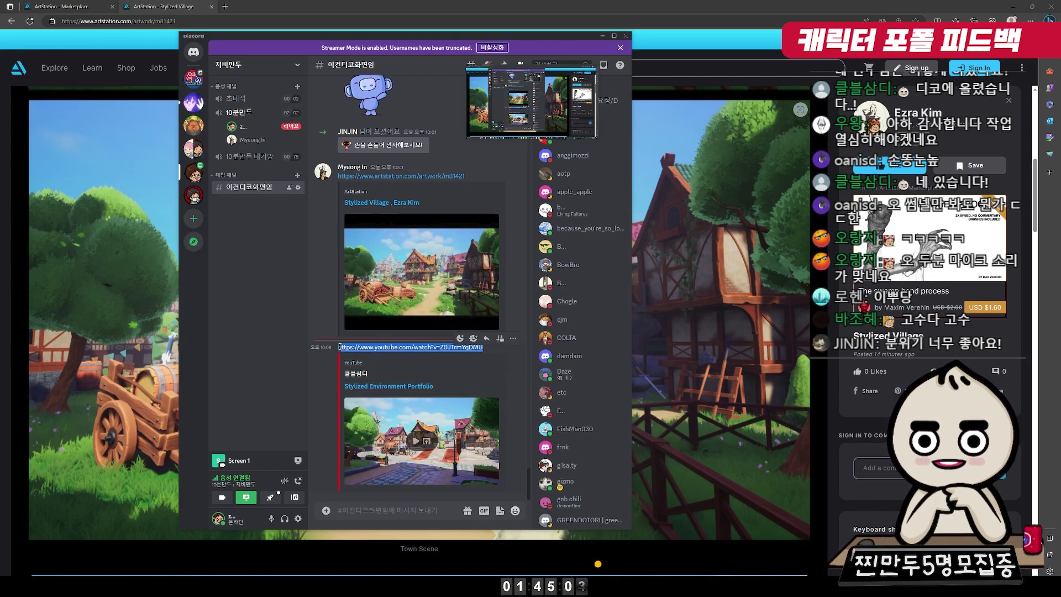
click(259, 5)
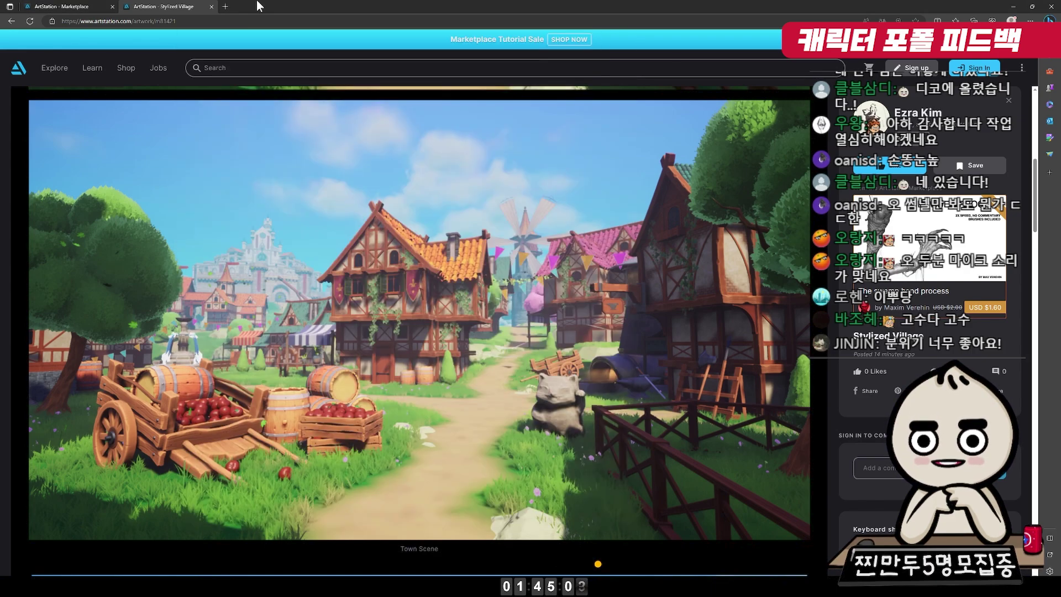
click(225, 7)
key(ctrl+v)
key(Return)
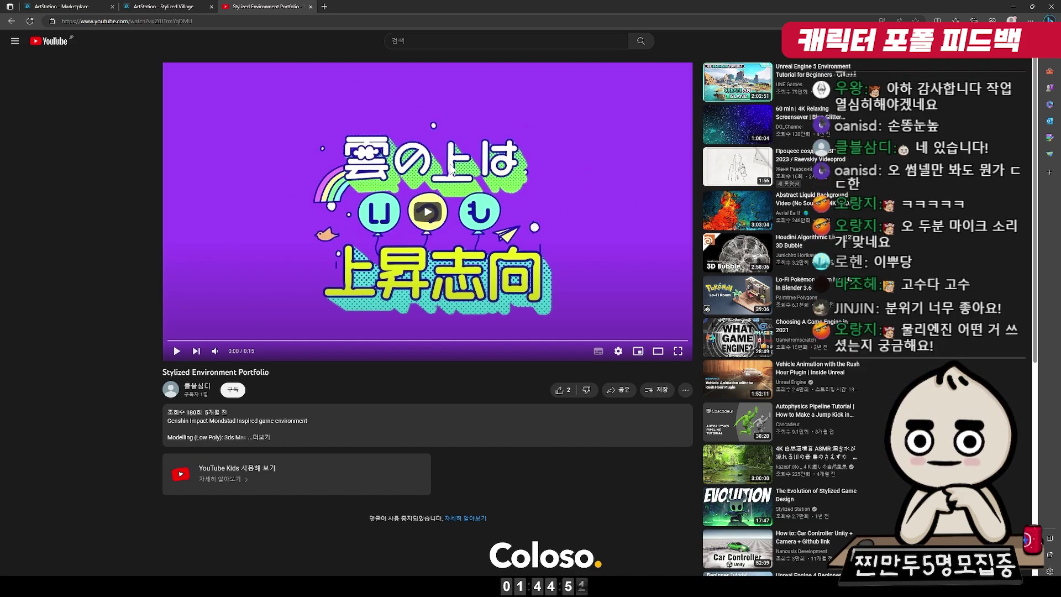
Watch the Stylized Environment Portfolio video in full screen and return to the normal player at its end.
click(436, 210)
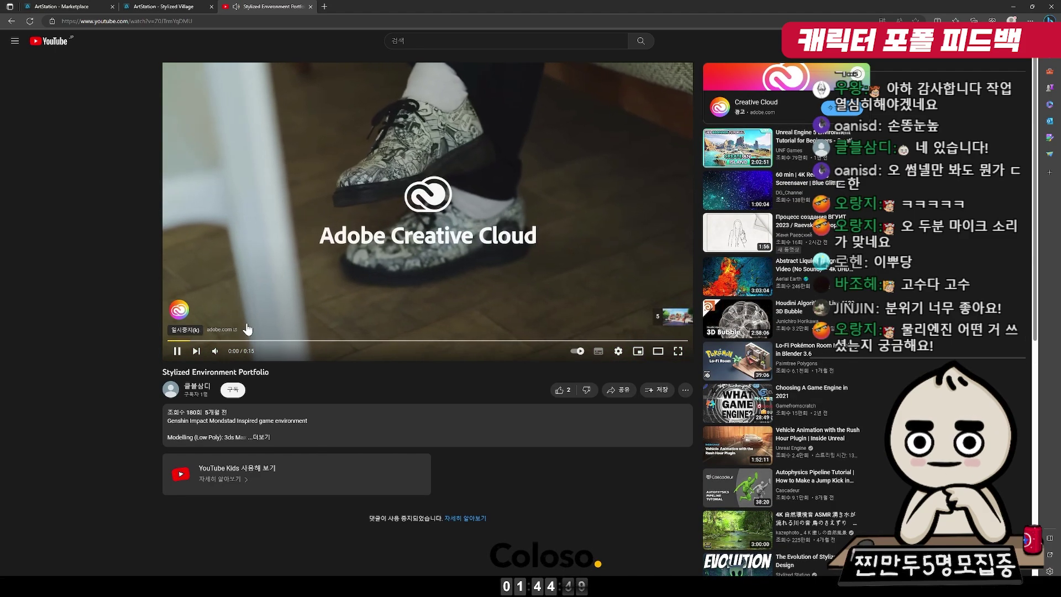
click(215, 351)
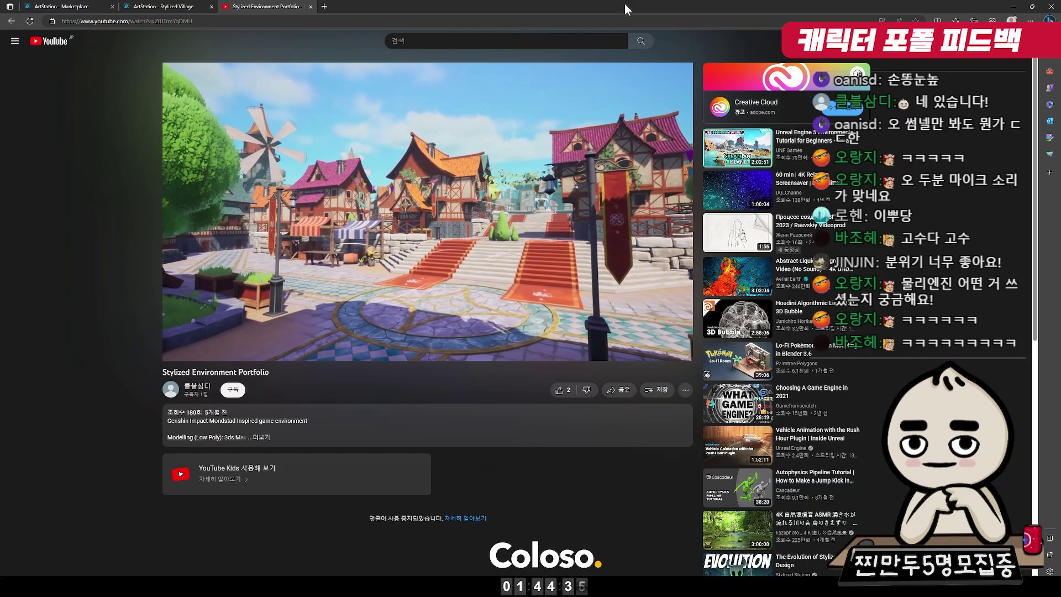
key(F11)
key(f)
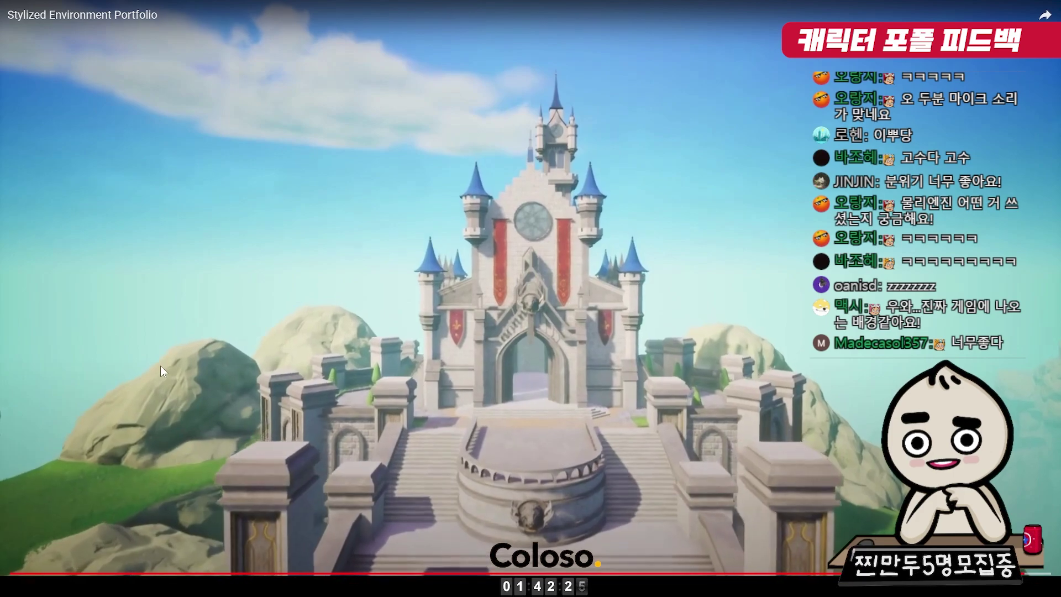
key(Escape)
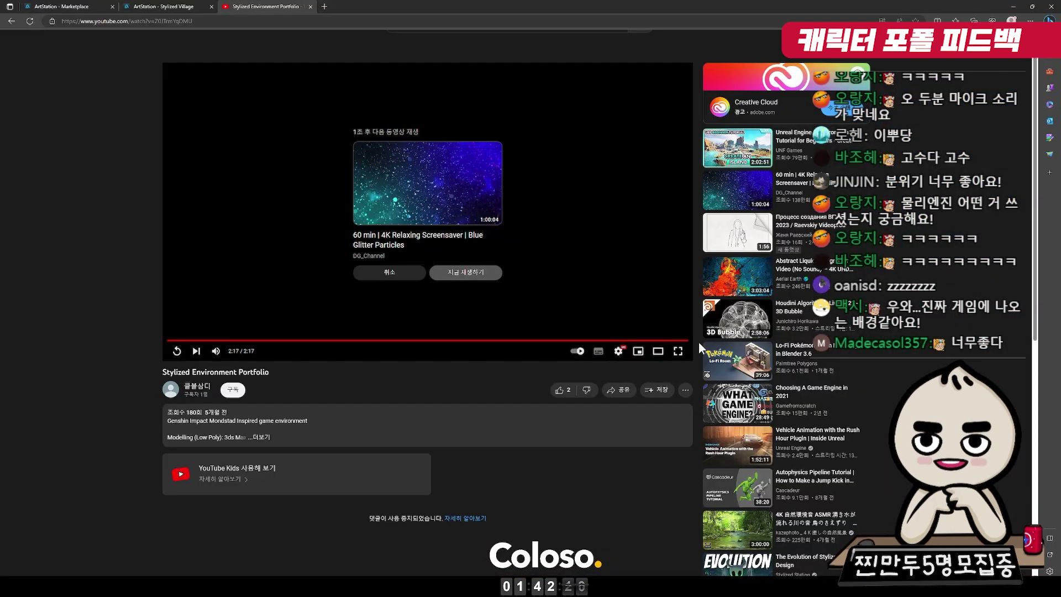
click(471, 280)
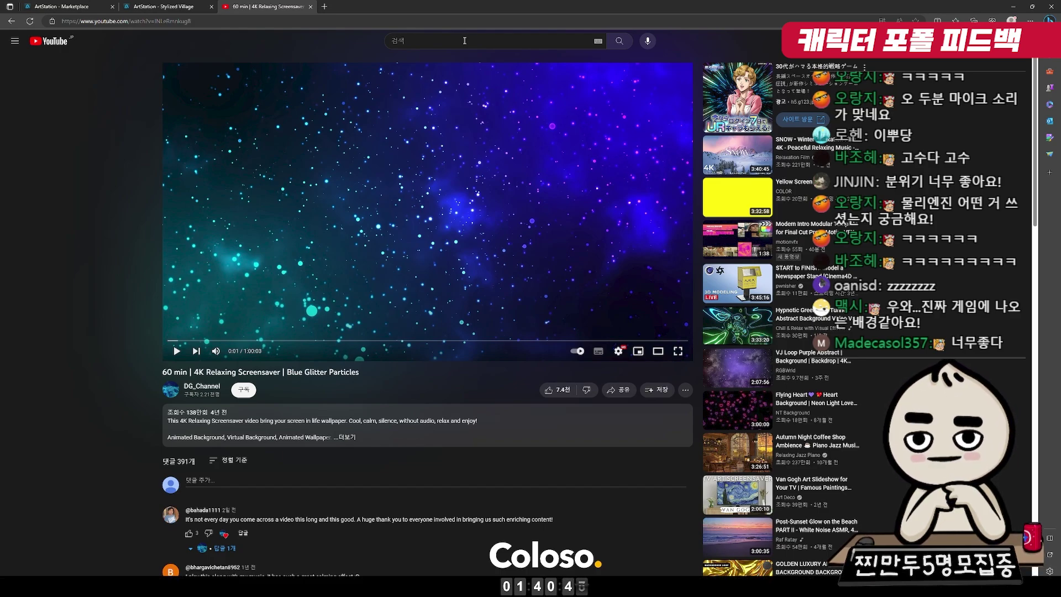
Return to the Stylized Village artwork page, play its embedded video and pause it about halfway.
click(97, 6)
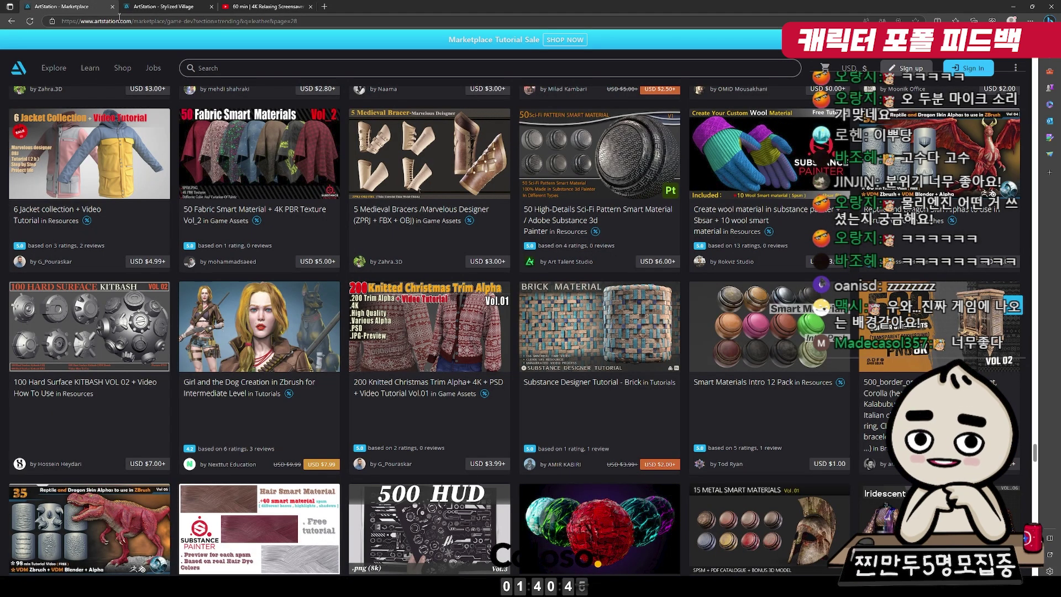
click(164, 7)
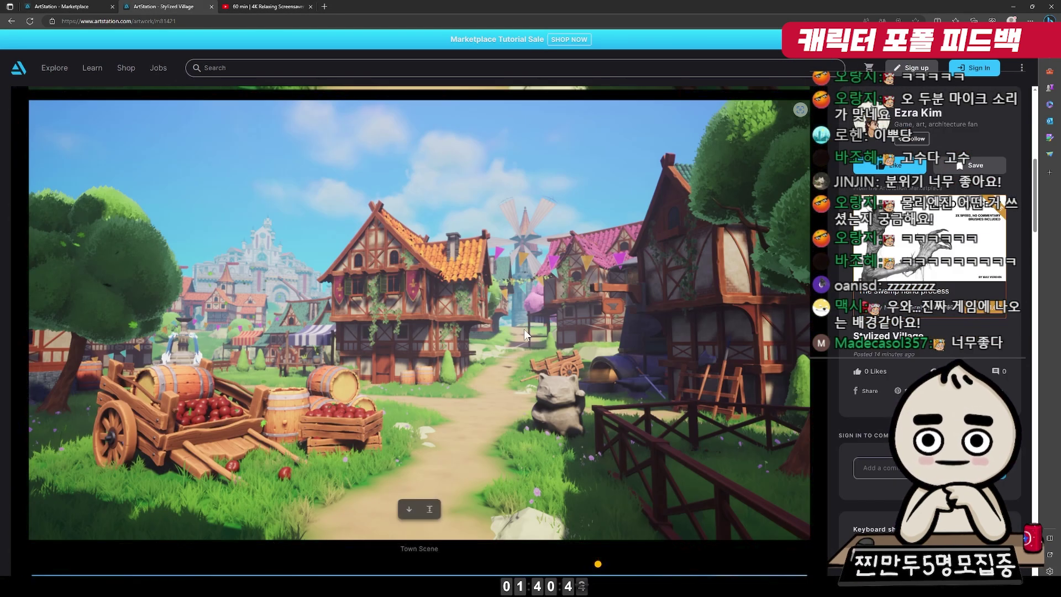
scroll(524, 332, up, 5)
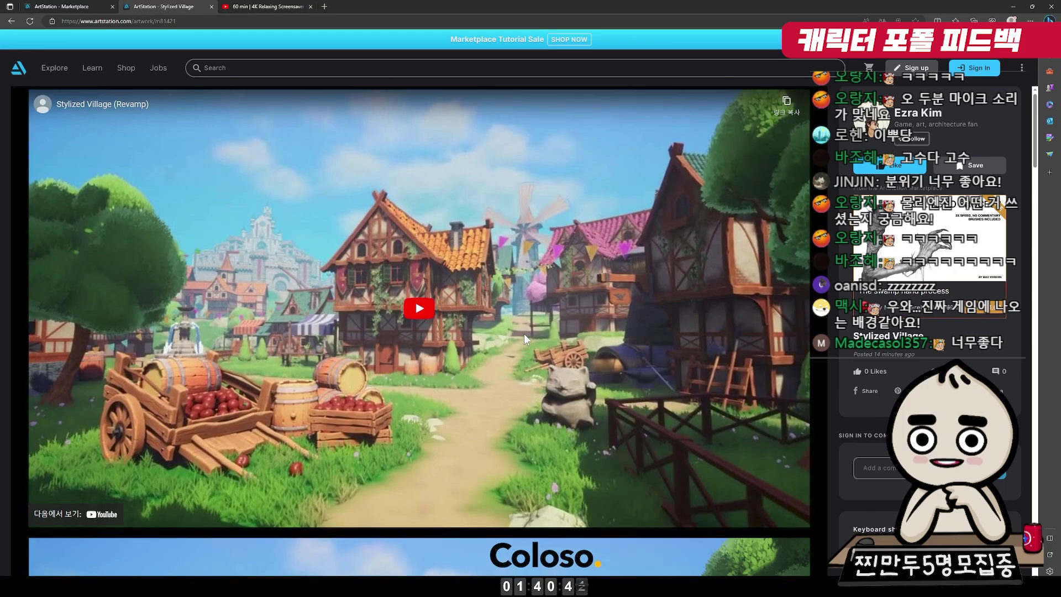
click(392, 310)
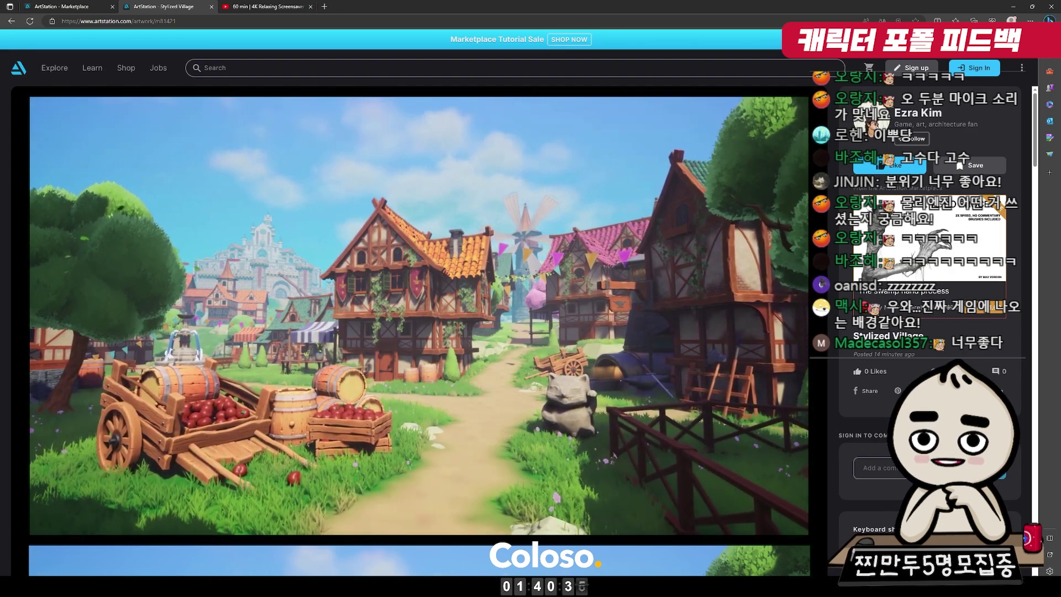
click(236, 244)
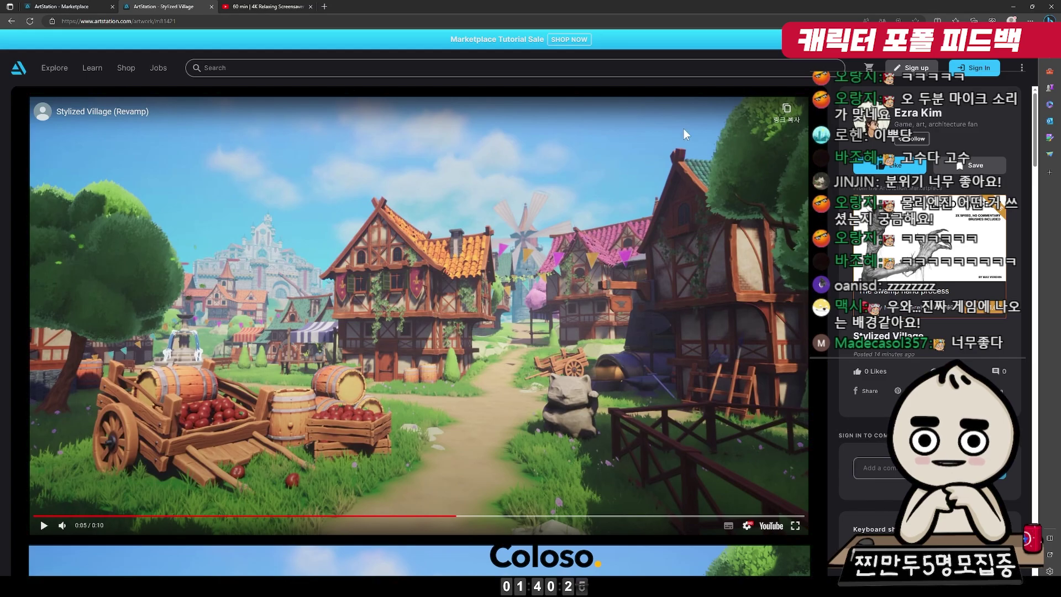
Look through the artwork's images past the Cat Statue close-up to the barrel close-up.
scroll(558, 241, down, 15)
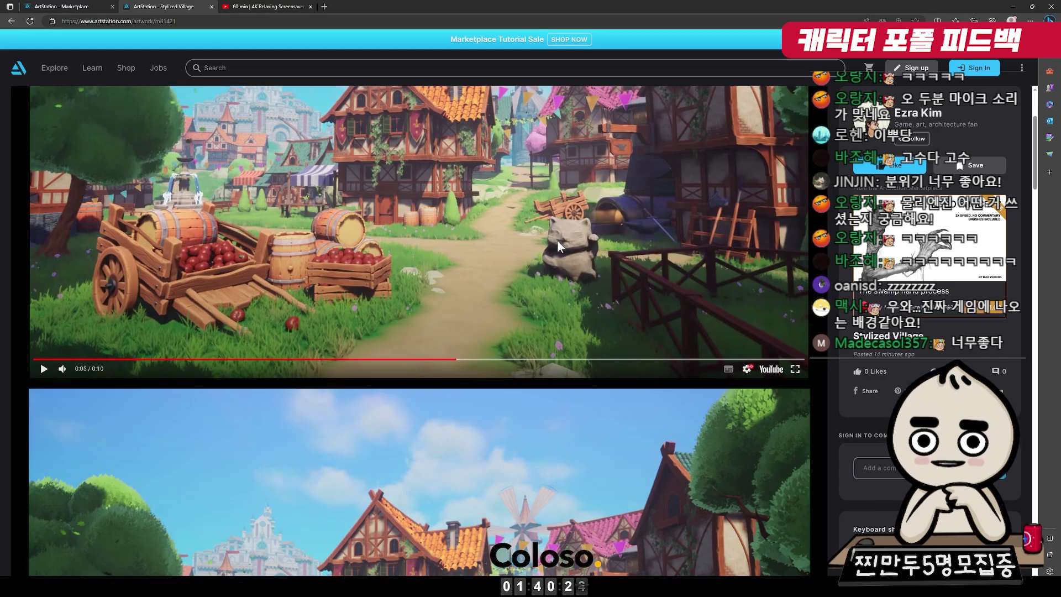
scroll(299, 276, down, 20)
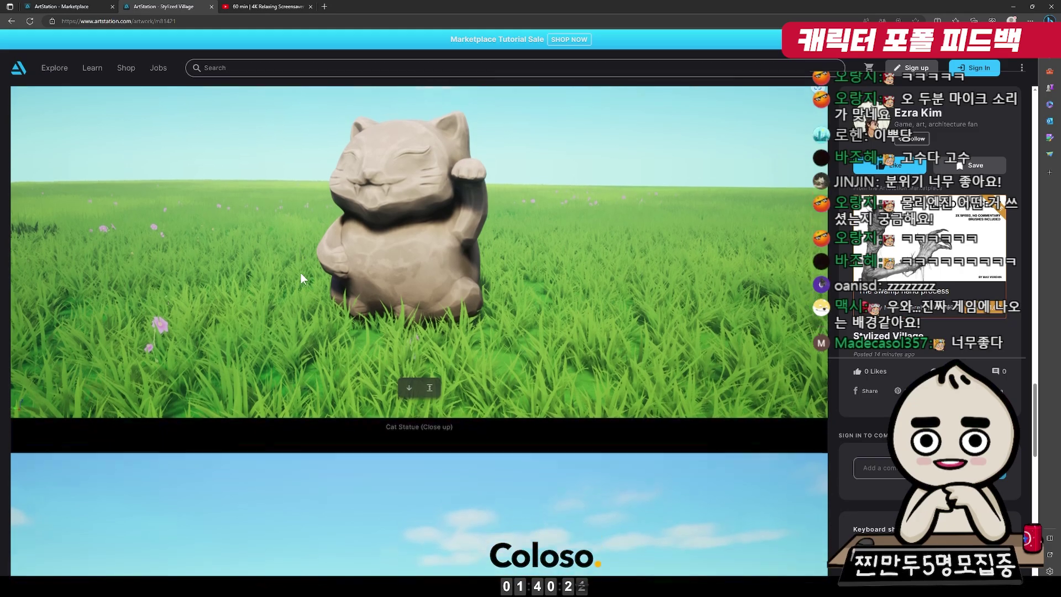
scroll(313, 277, down, 10)
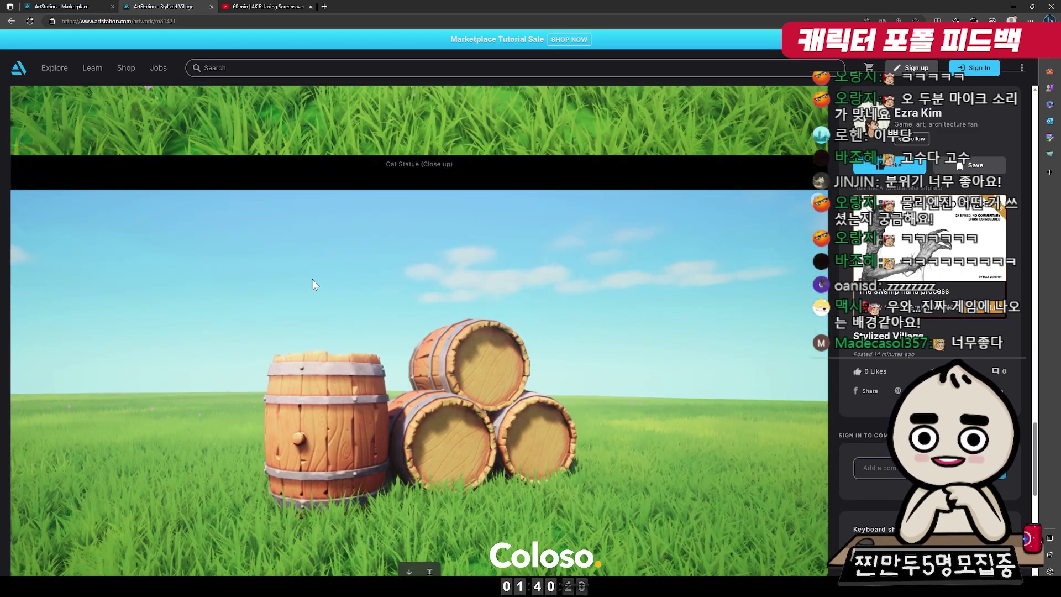
Return to the artwork's Town Scene image and compare it with the House Modules image.
scroll(369, 376, down, 15)
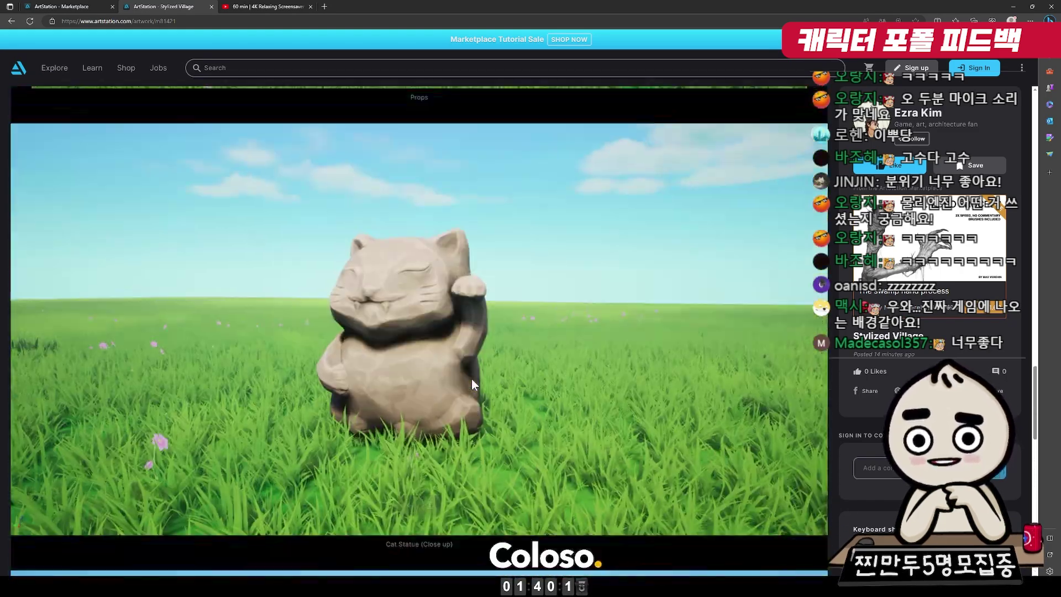
scroll(613, 382, up, 8)
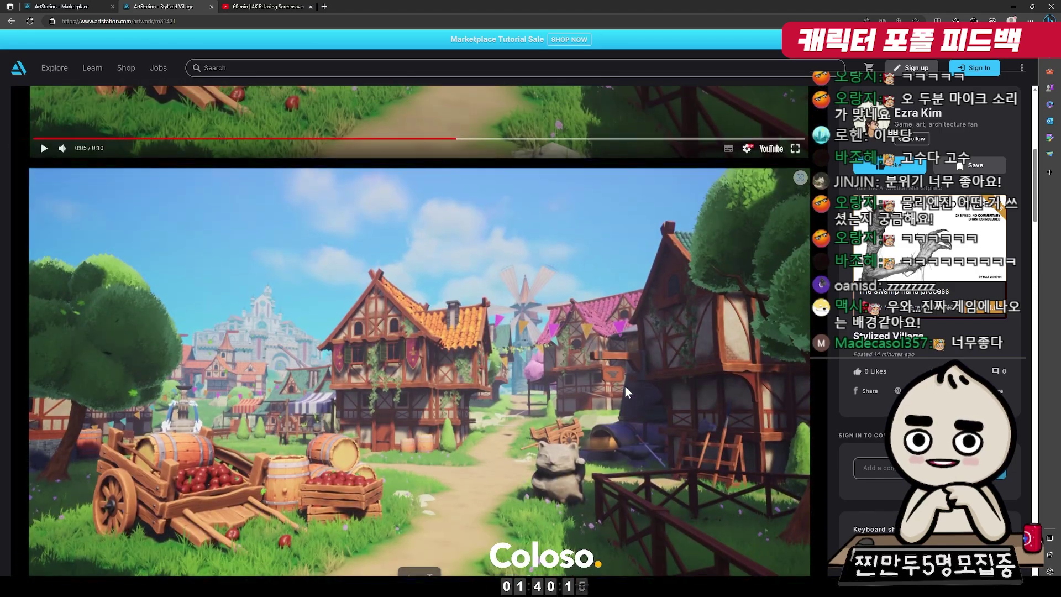
scroll(531, 438, down, 12)
scroll(538, 383, up, 5)
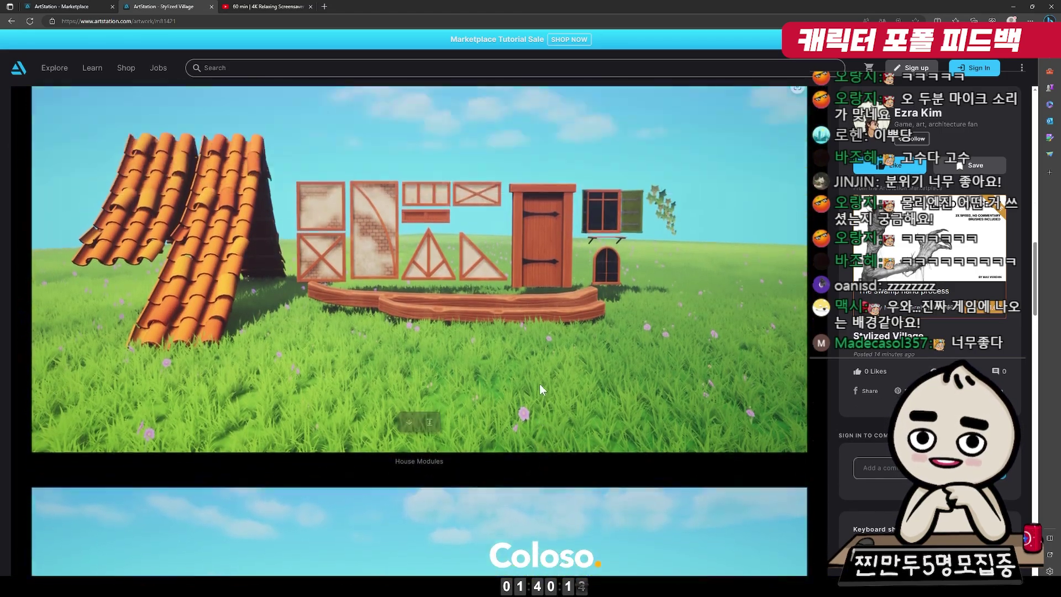
scroll(575, 387, up, 6)
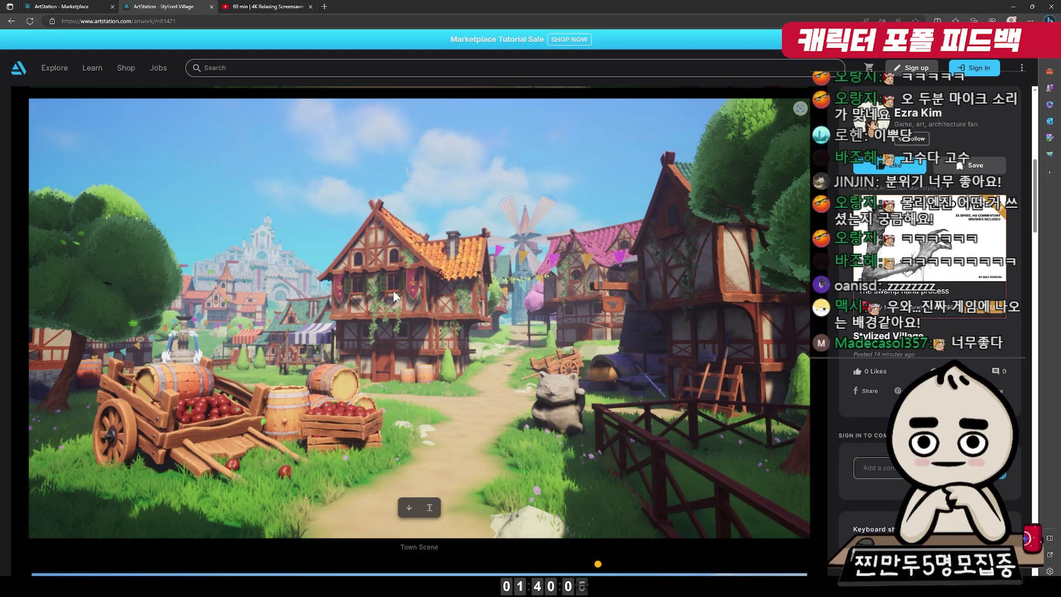
scroll(448, 318, down, 9)
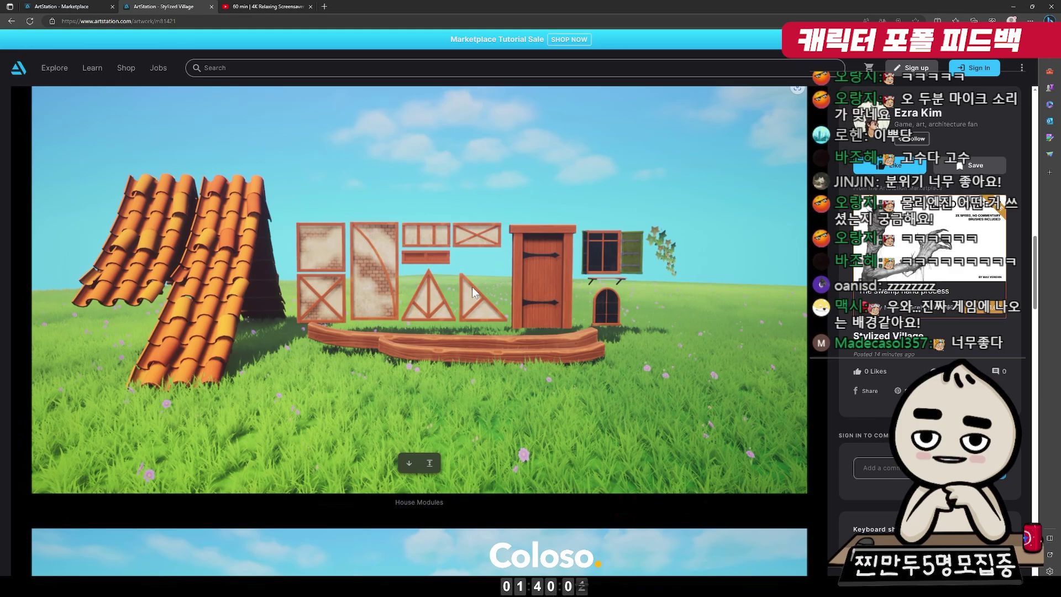
scroll(472, 293, down, 6)
scroll(467, 337, down, 15)
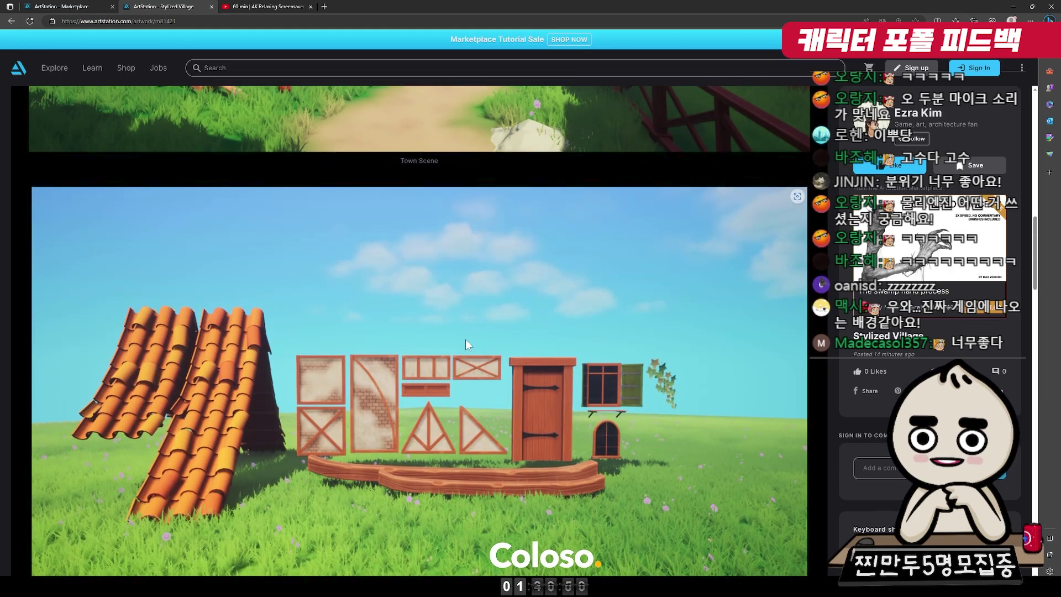
Examine the Props image, then the Cat Statue, Barrel and Wheelbarrow close-ups.
scroll(480, 362, down, 12)
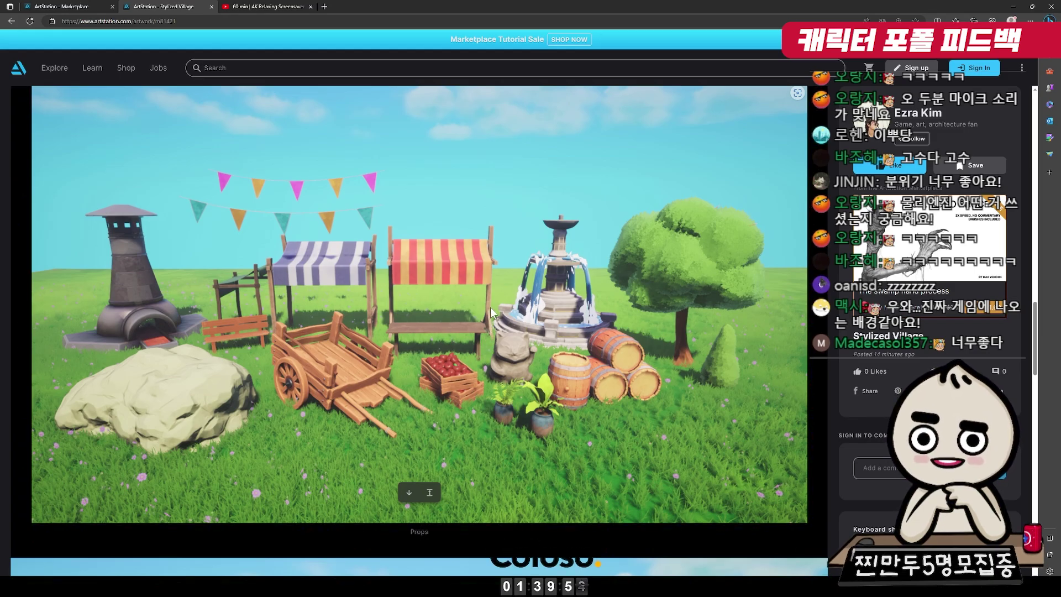
scroll(491, 305, down, 4)
scroll(576, 247, up, 5)
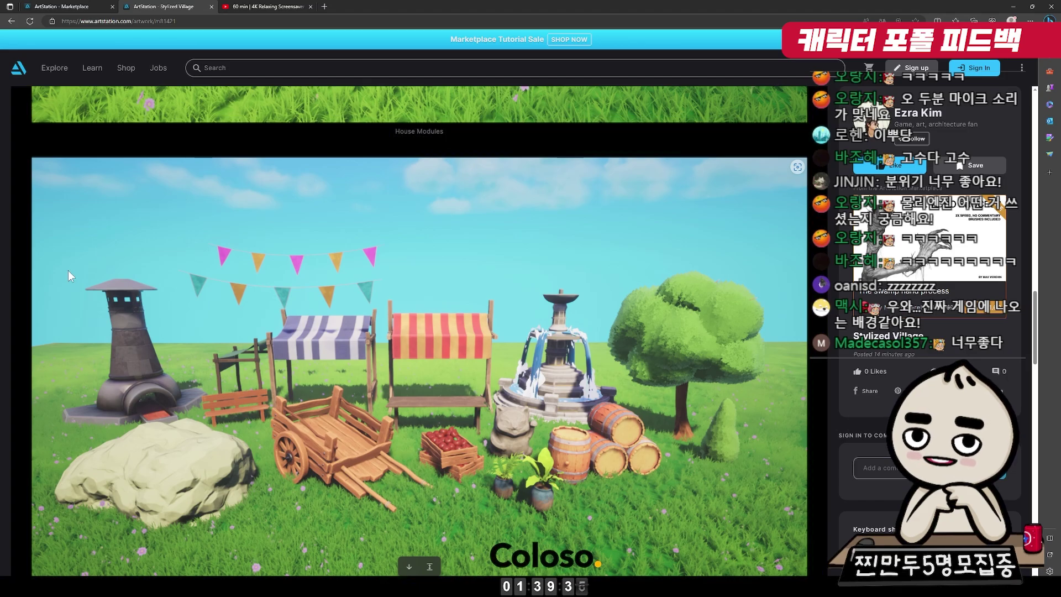
scroll(128, 459, down, 15)
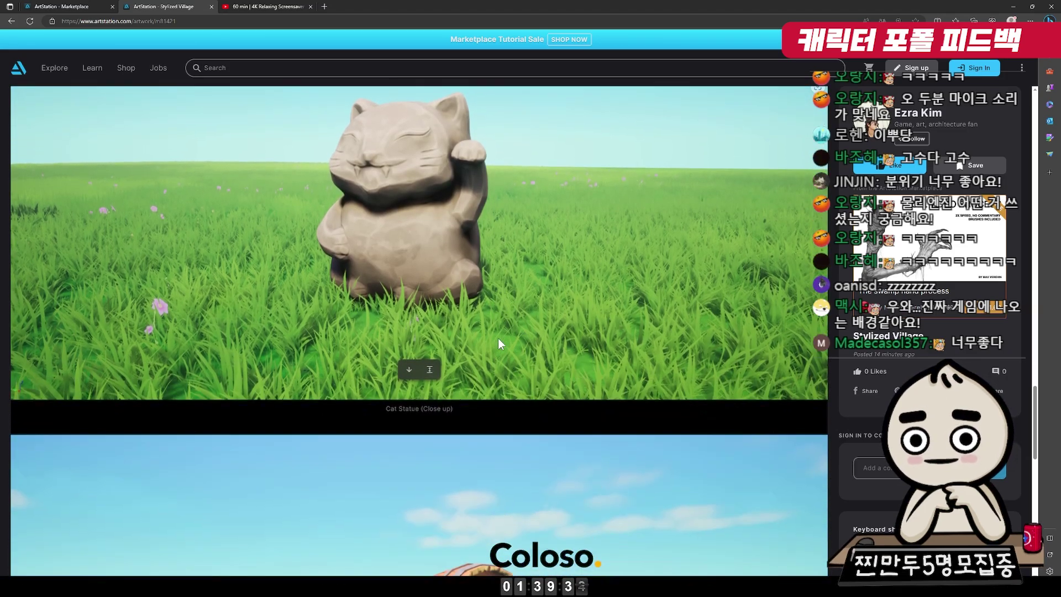
scroll(503, 299, down, 15)
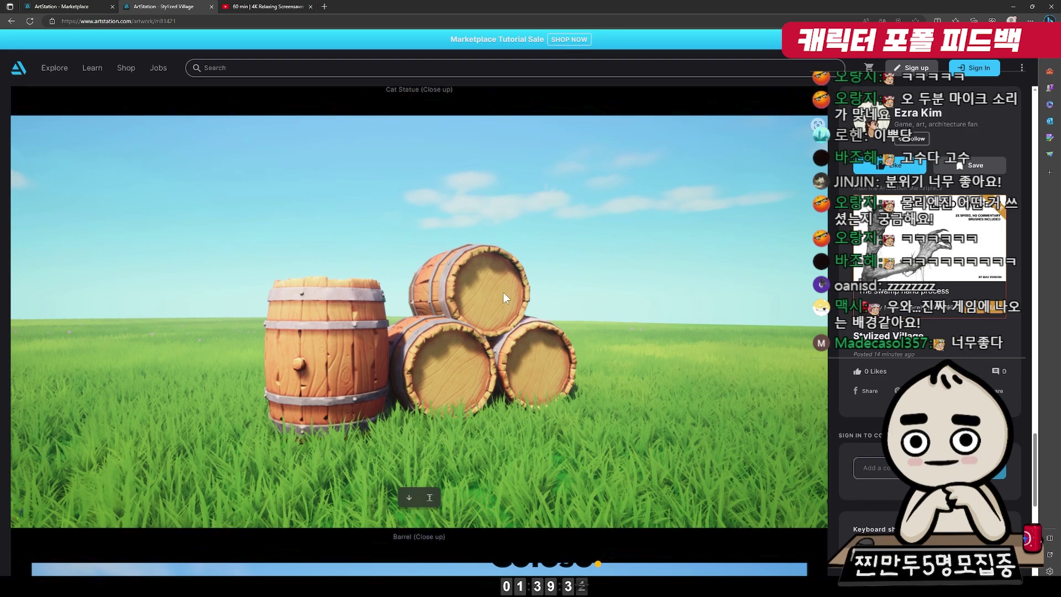
scroll(503, 293, down, 1)
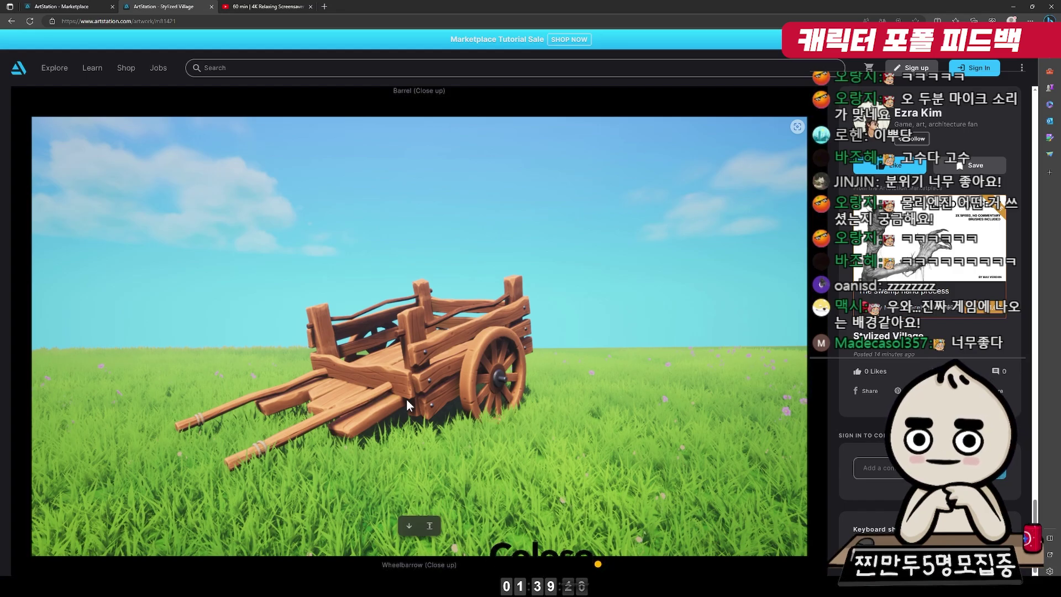
Recheck how the props appear in the Town Scene image and examine the Wheelbarrow close-up again.
scroll(406, 397, up, 10)
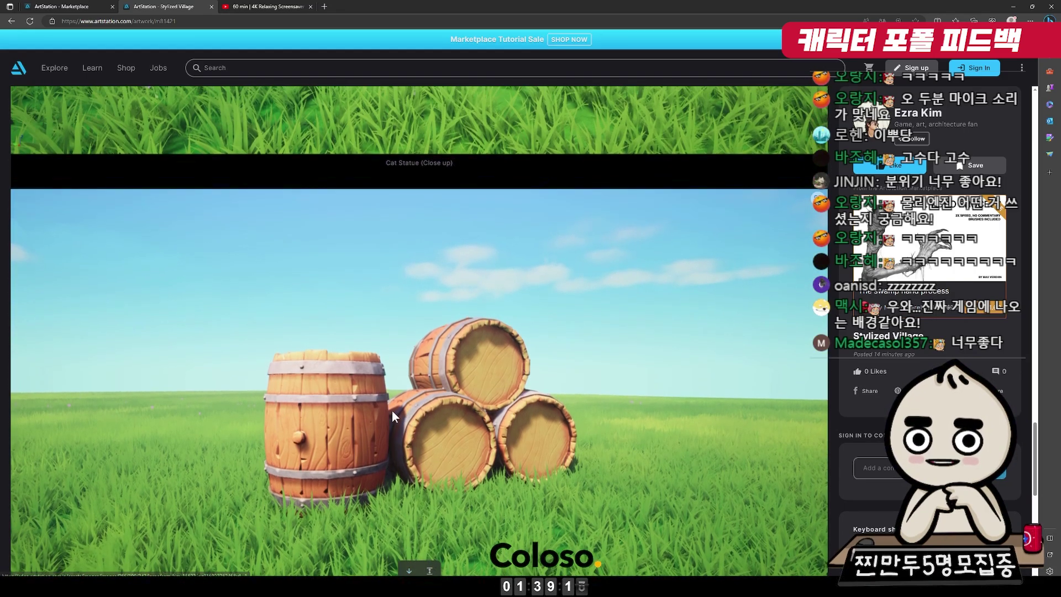
scroll(396, 413, up, 20)
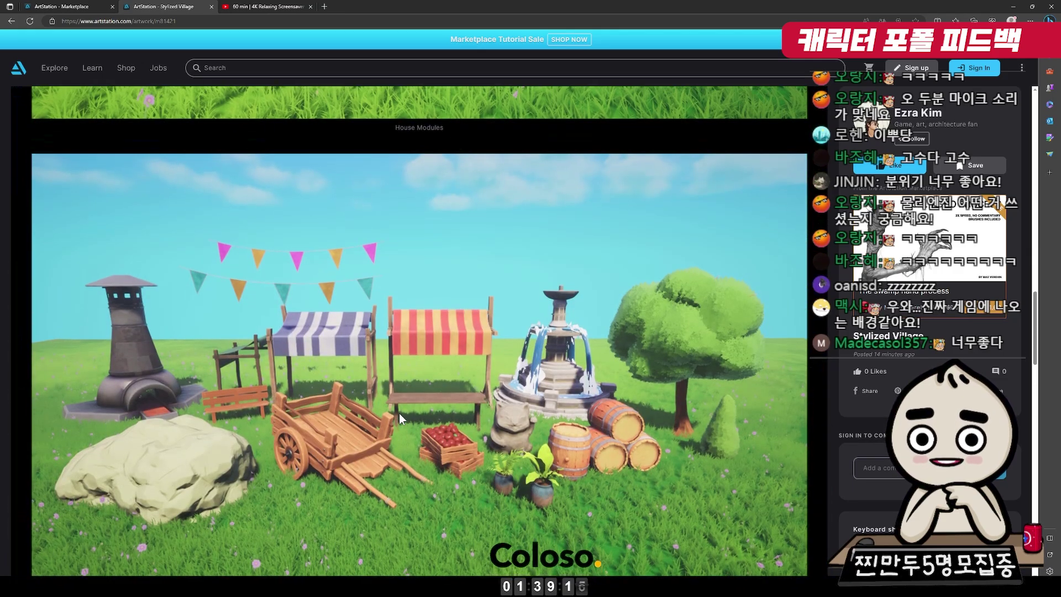
scroll(389, 462, up, 5)
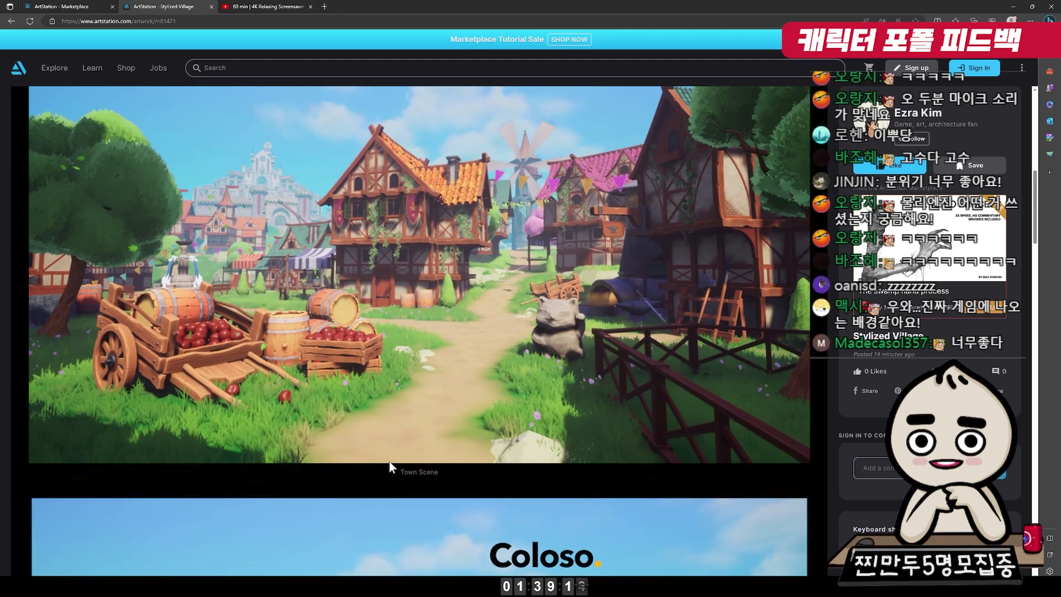
scroll(389, 462, up, 2)
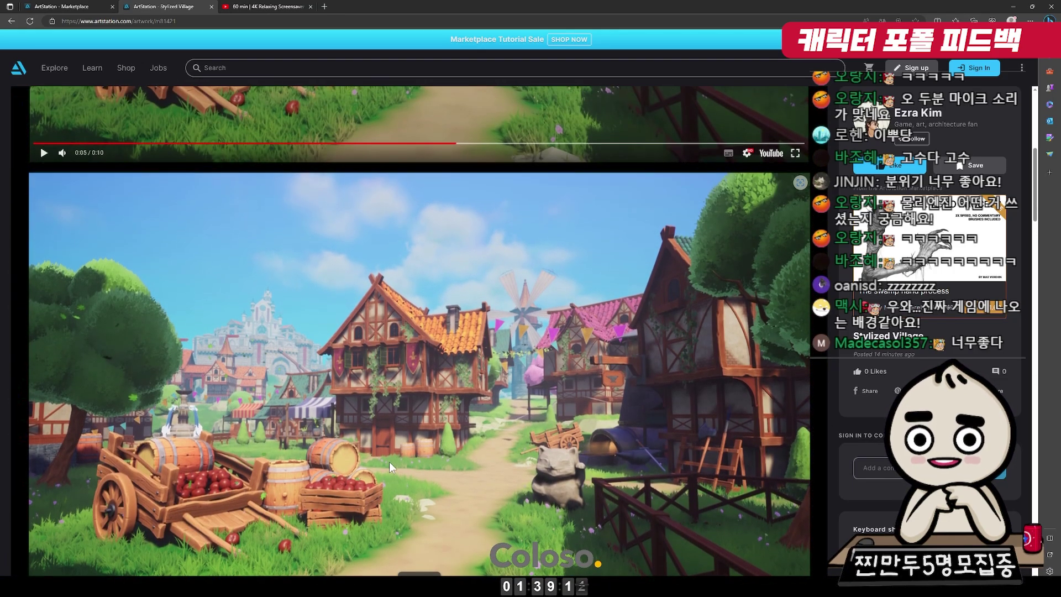
scroll(390, 459, down, 20)
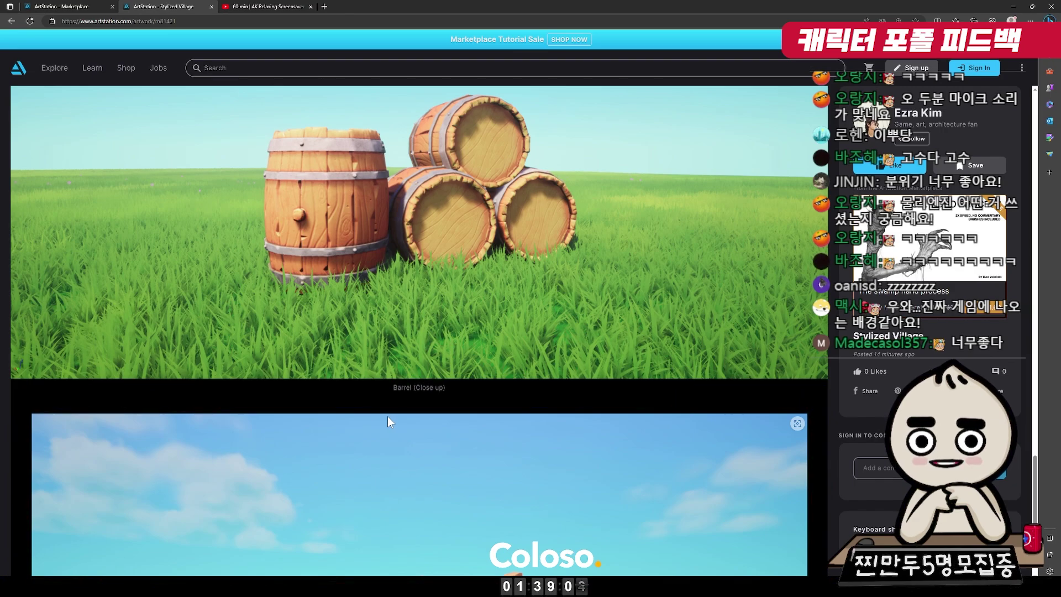
scroll(388, 417, down, 5)
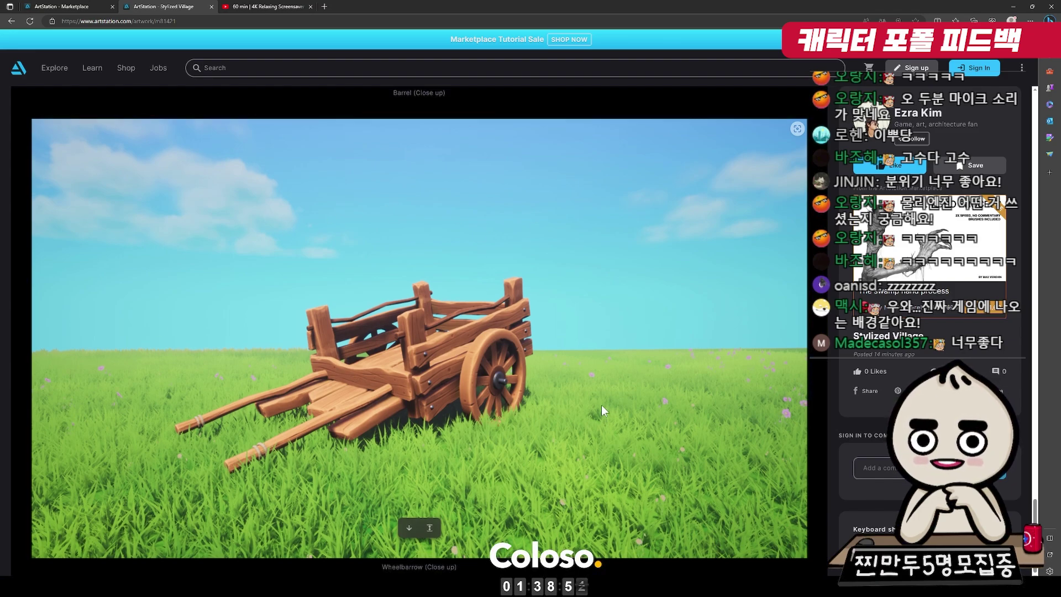
scroll(603, 407, up, 1)
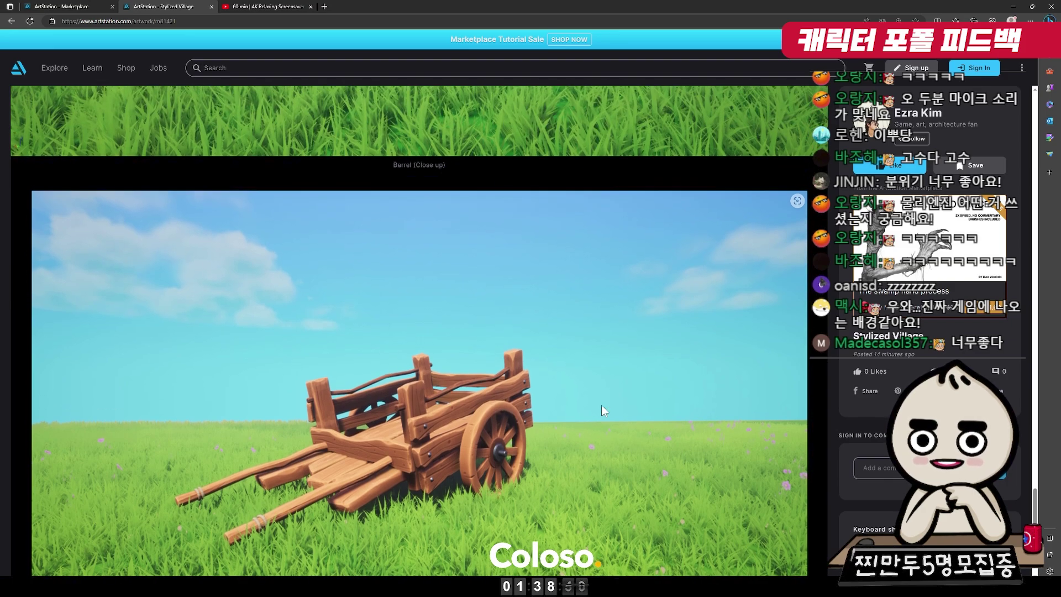
scroll(602, 406, down, 1)
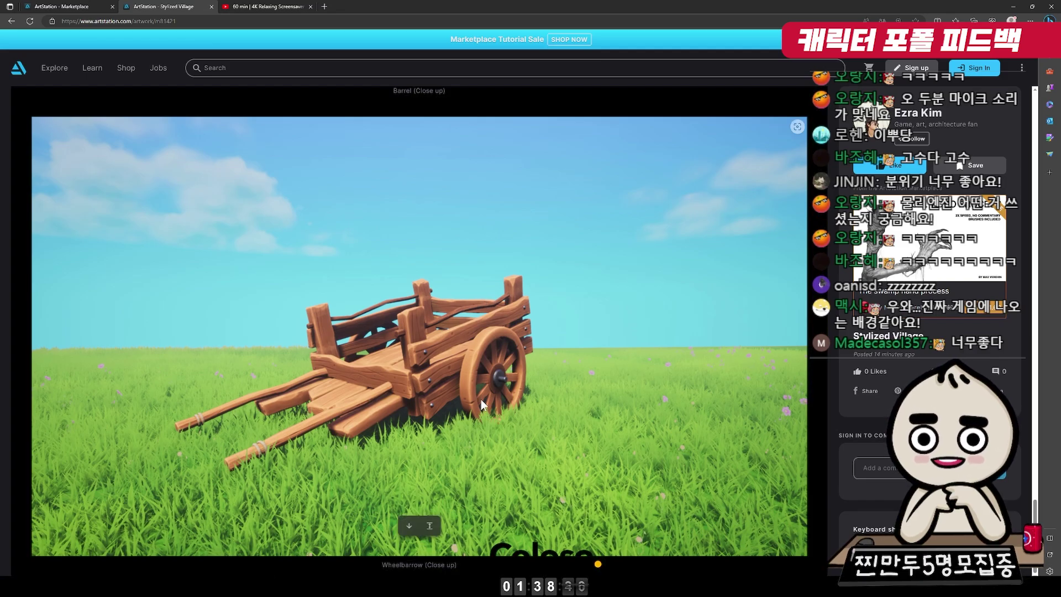
Compare the wood detail of the Barrel close-up with that of the Wheelbarrow close-up.
scroll(481, 399, up, 10)
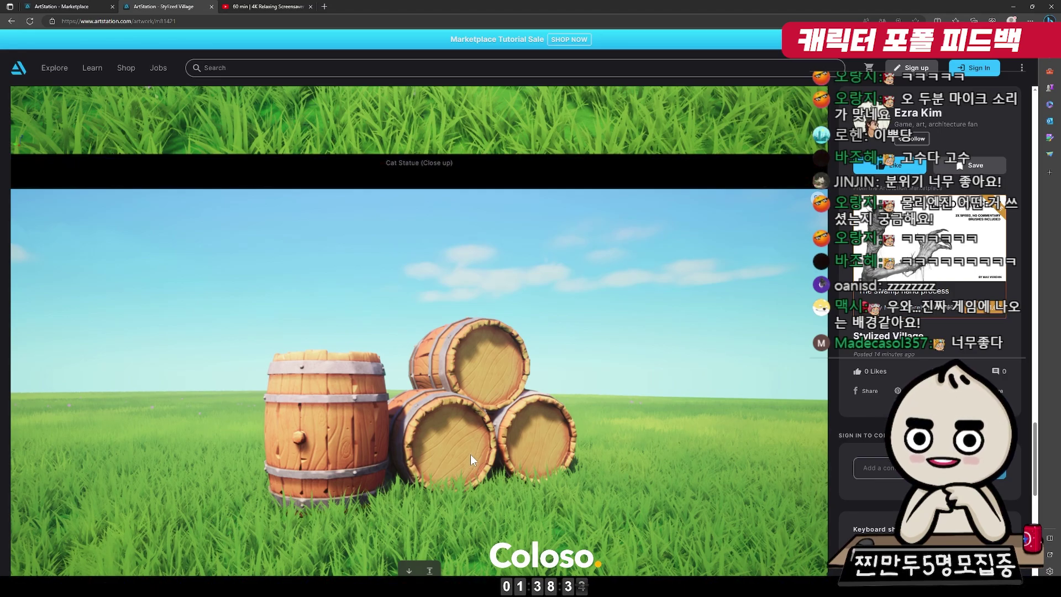
scroll(470, 453, up, 15)
scroll(472, 459, down, 20)
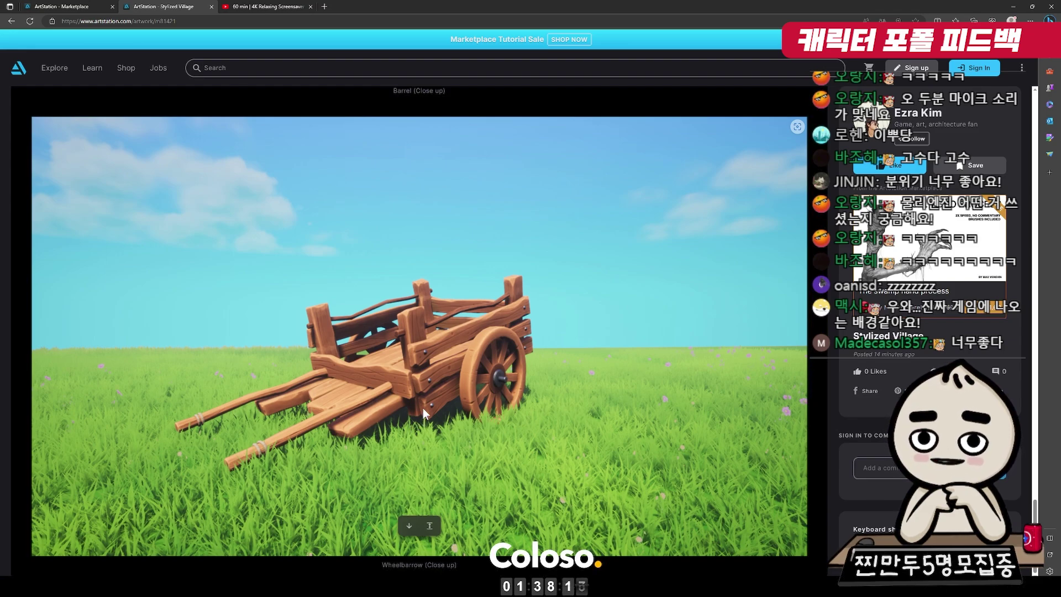
scroll(423, 408, up, 1)
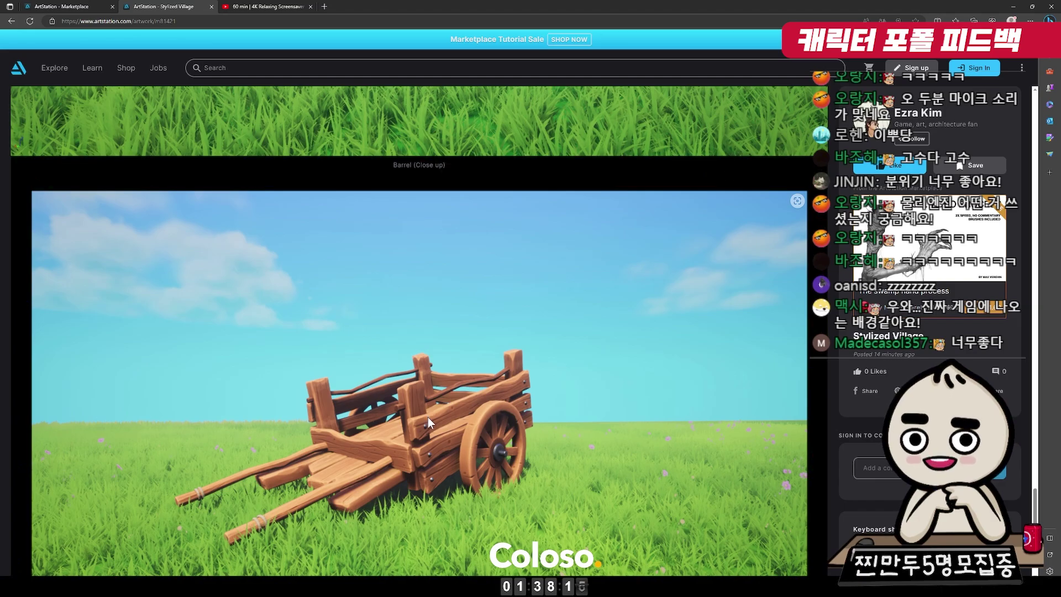
scroll(427, 420, up, 5)
scroll(435, 425, down, 6)
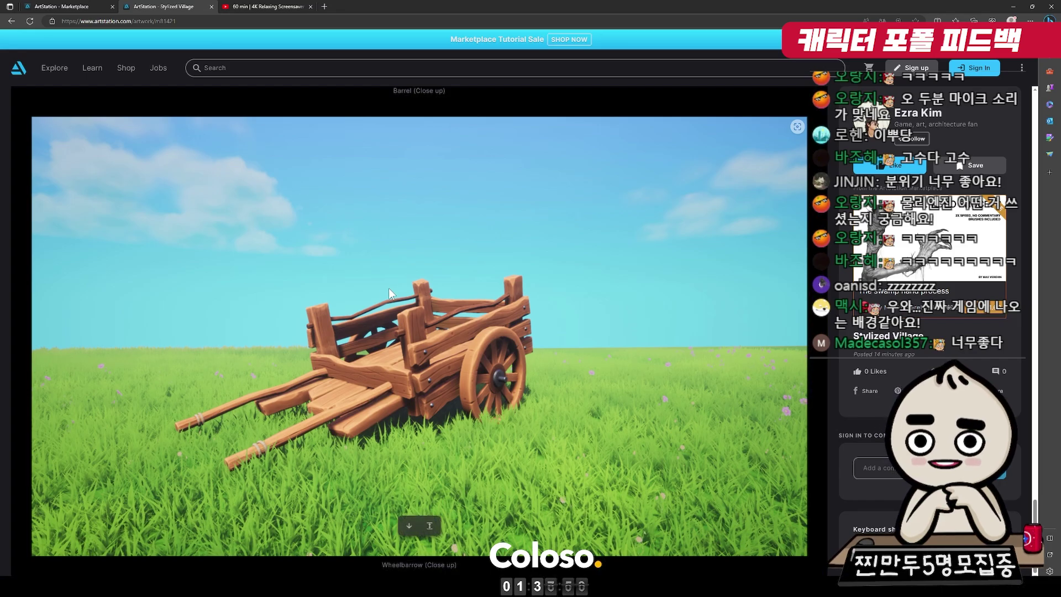
scroll(420, 332, up, 10)
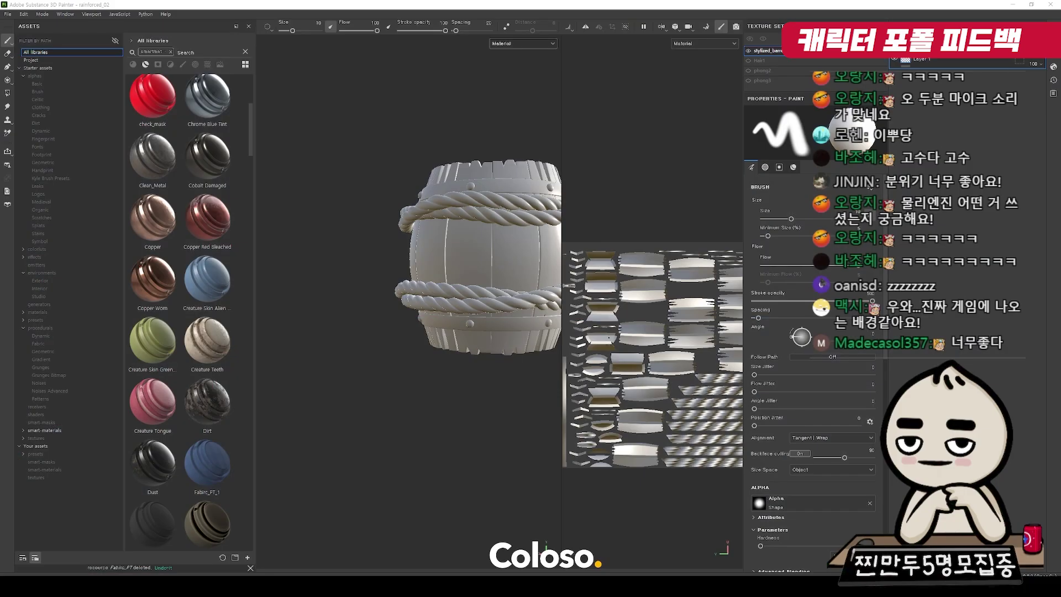
In Substance 3D Painter, show only the 3D view and frame the roped barrel from above.
scroll(391, 251, down, 2)
alt+middle_drag(391, 251, 325, 276)
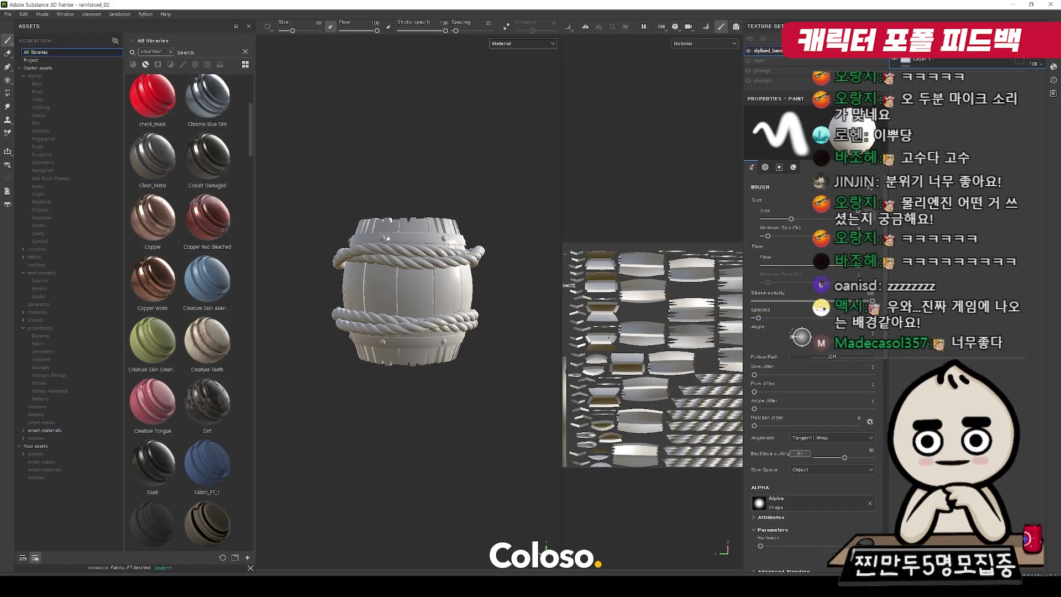
key(F2)
alt+drag(325, 276, 337, 326)
scroll(624, 303, up, 5)
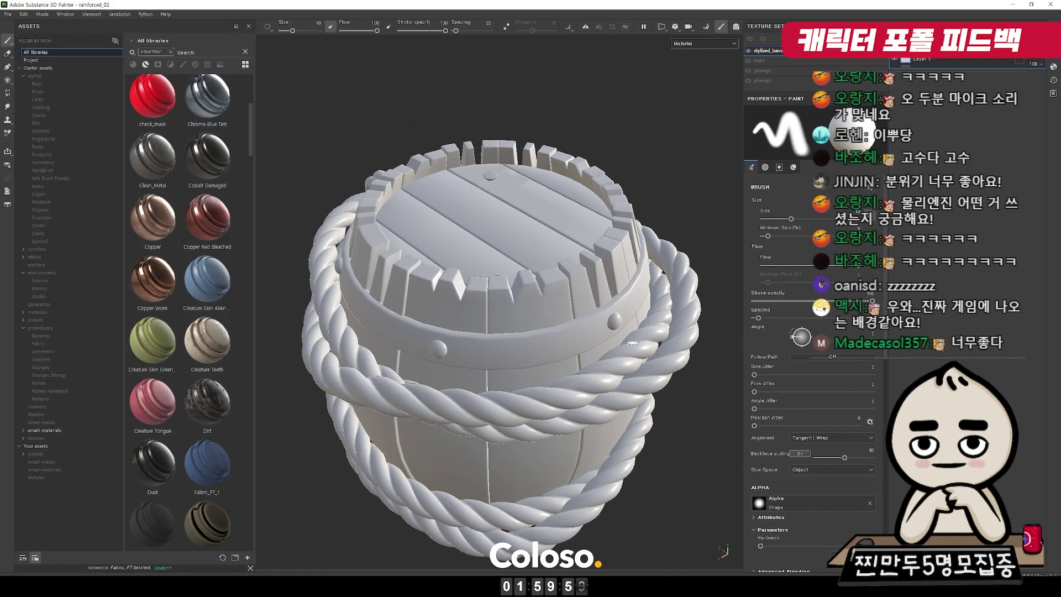
scroll(623, 303, down, 4)
alt+drag(623, 303, 708, 280)
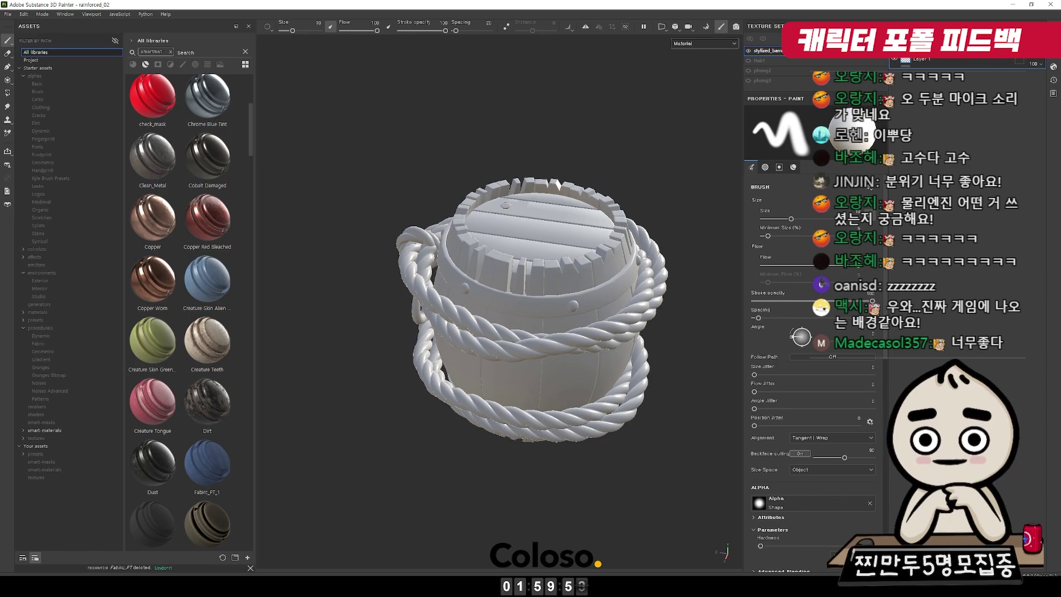
Glance at the Discord channel, minimize it, and inspect the barrel's side with the environment lighting rotated.
click(387, 586)
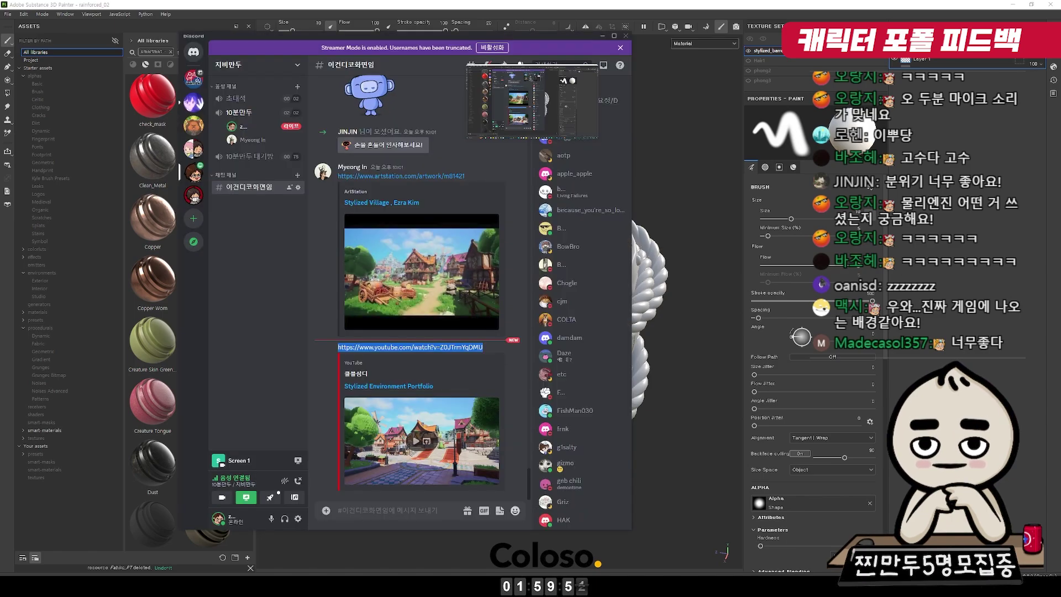
click(602, 37)
alt+drag(597, 265, 594, 221)
scroll(595, 224, up, 3)
alt+middle_drag(592, 277, 591, 217)
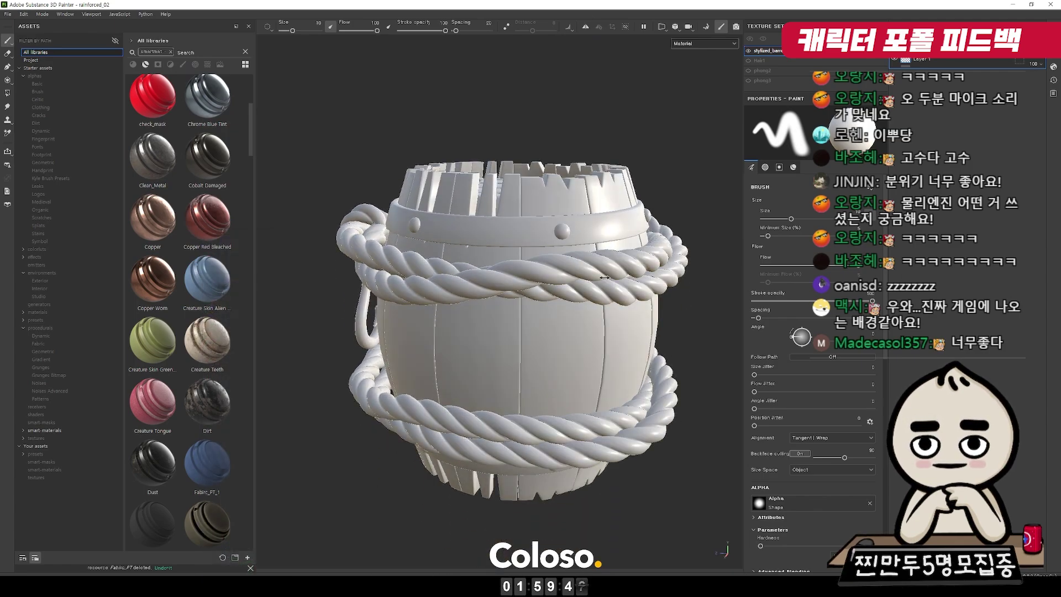
shift+right_drag(590, 249, 553, 248)
Bake the stylized_barrel mesh maps at 2048 with the low poly mesh used as high poly, and return to painting mode.
key(ctrl+shift+b)
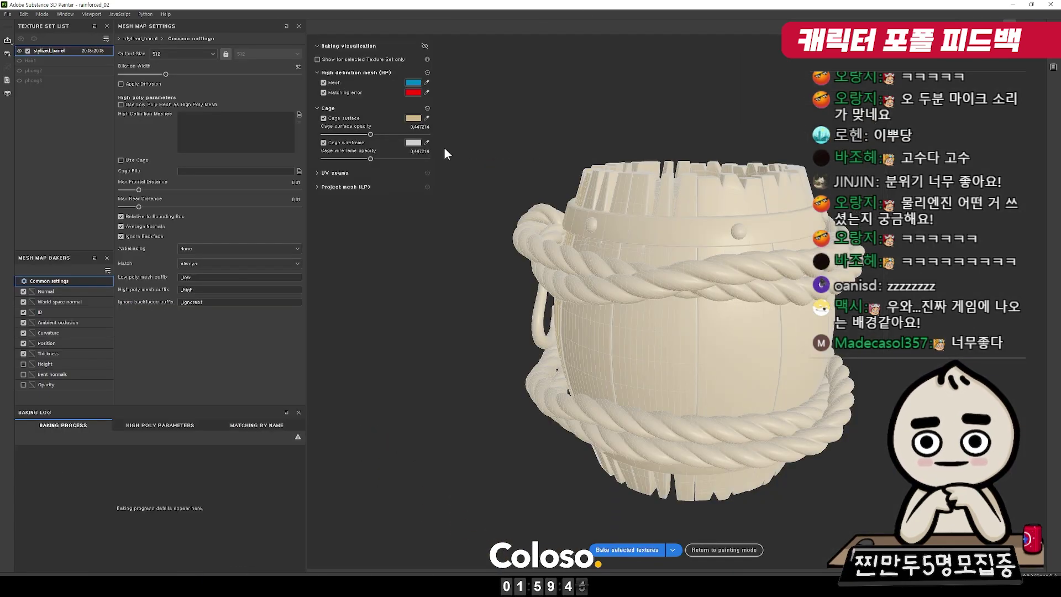
click(182, 54)
click(167, 114)
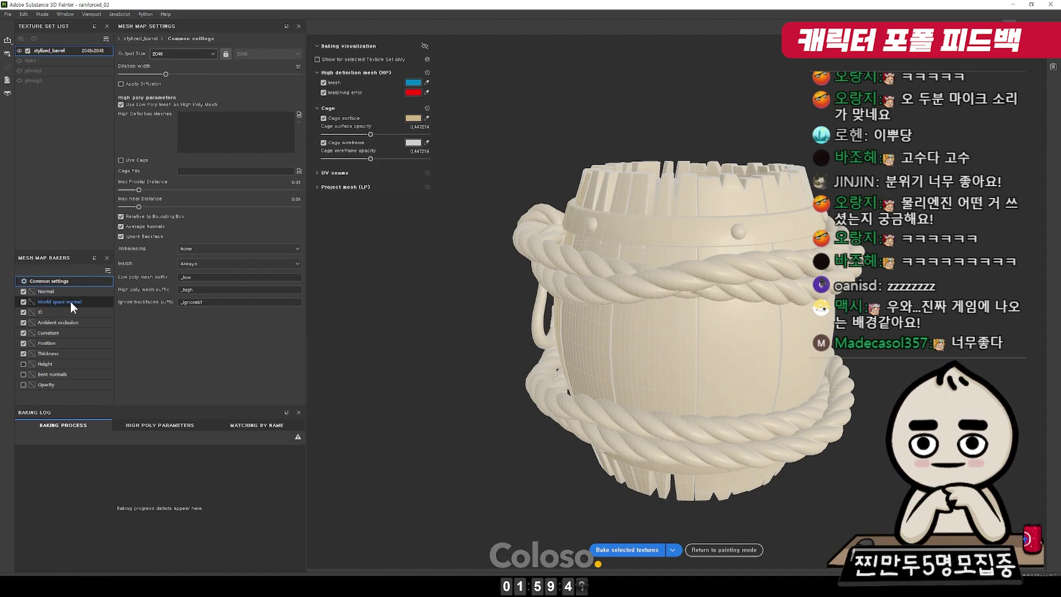
click(618, 551)
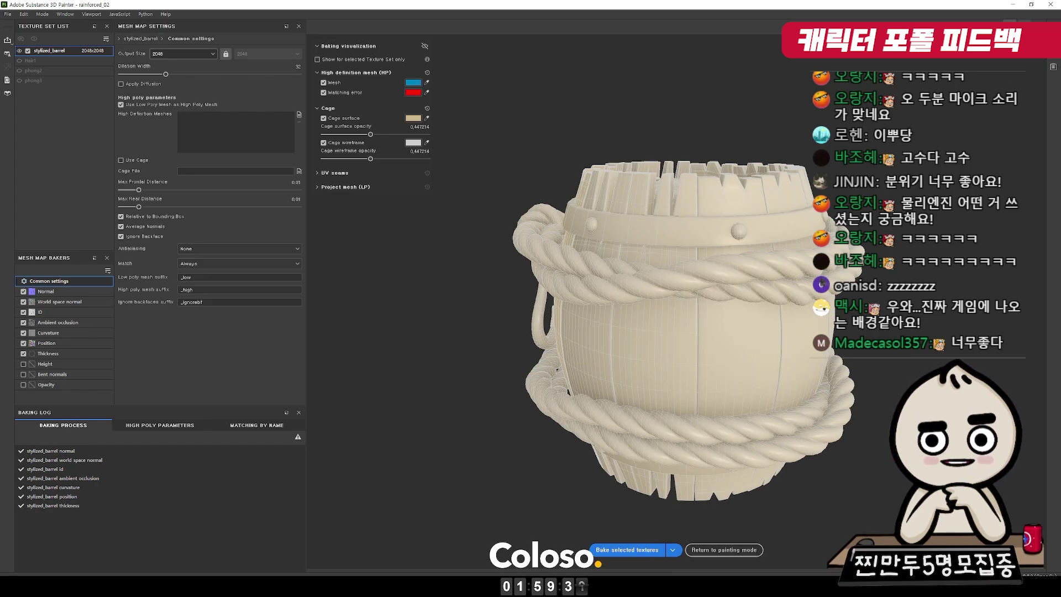
click(724, 550)
Display the baked Curvature mesh map on the barrel and examine the plank edges around its upper rim.
alt+drag(661, 146, 636, 221)
scroll(570, 226, up, 4)
key(c)
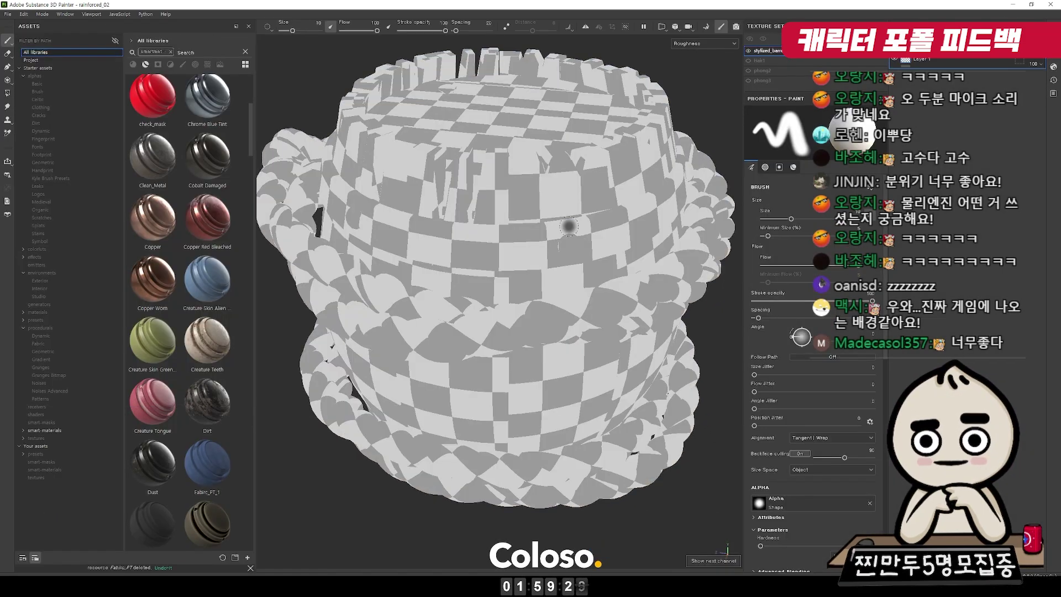
key(b)
key(b)
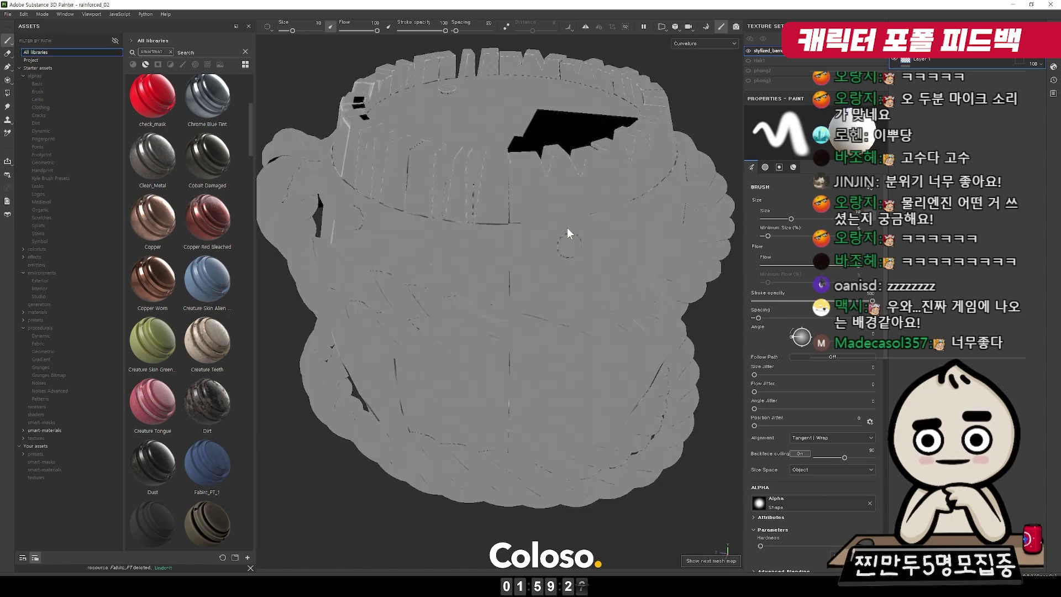
mouse_move(567, 227)
alt+mouse_down()
mouse_move(605, 156)
mouse_move(512, 201)
mouse_move(337, 185)
mouse_move(387, 210)
mouse_move(588, 234)
mouse_move(431, 163)
mouse_move(531, 194)
mouse_move(714, 221)
mouse_move(664, 249)
mouse_move(611, 230)
mouse_move(615, 297)
mouse_move(588, 284)
alt+mouse_up()
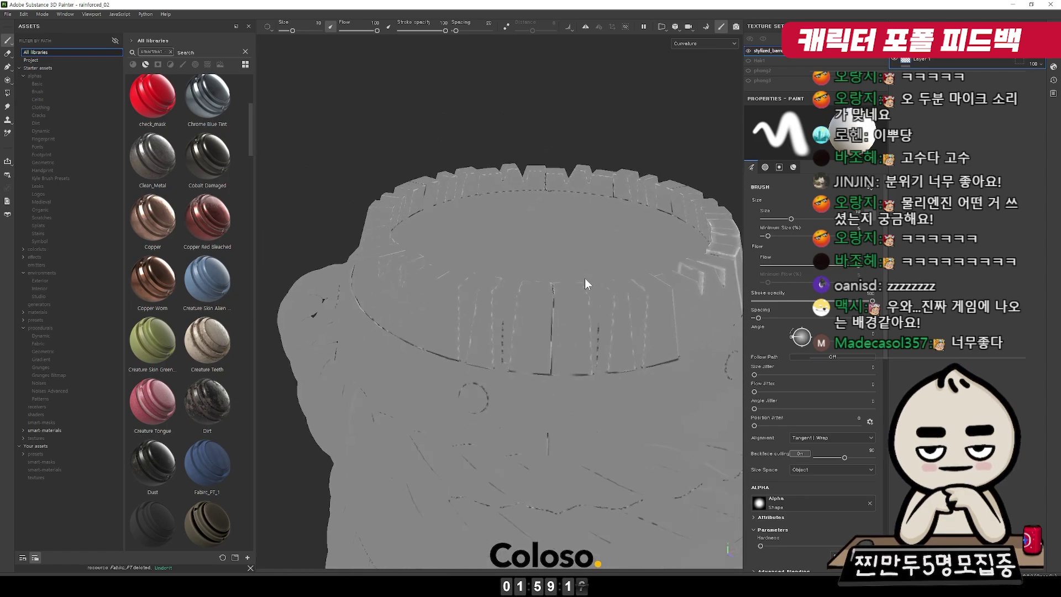
Return to the material display and frame the whole barrel with the environment lighting rotated.
key(m)
alt+right_drag(588, 284, 503, 270)
alt+drag(503, 271, 492, 258)
key(f)
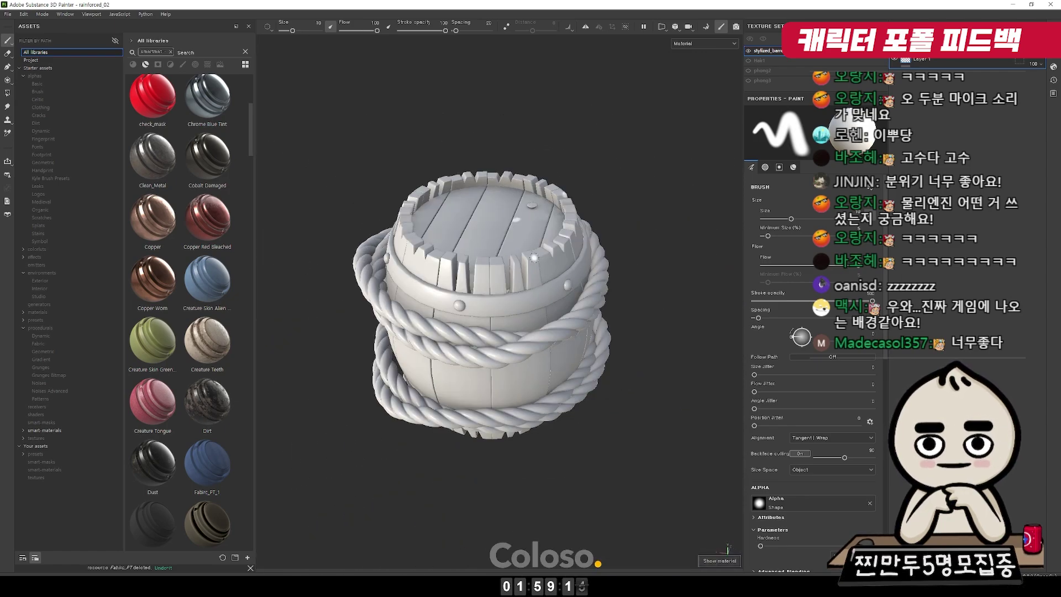
shift+right_drag(447, 265, 505, 348)
alt+drag(505, 348, 607, 300)
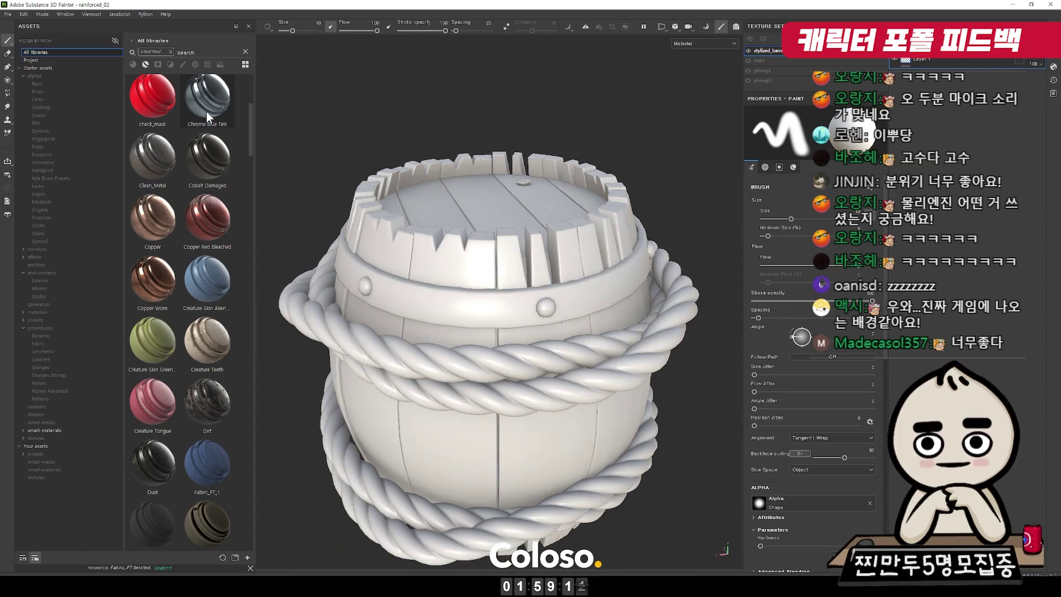
Search the assets for wood and apply the Stylized Wood Rough material to the barrel as a fill layer.
click(170, 52)
text(wood)
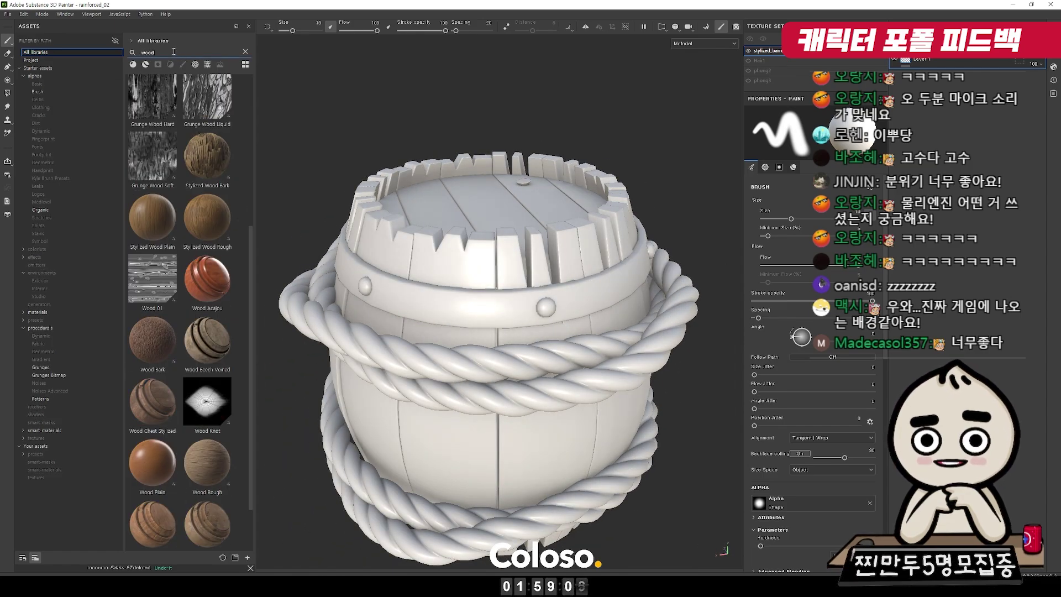
scroll(211, 79, down, 1)
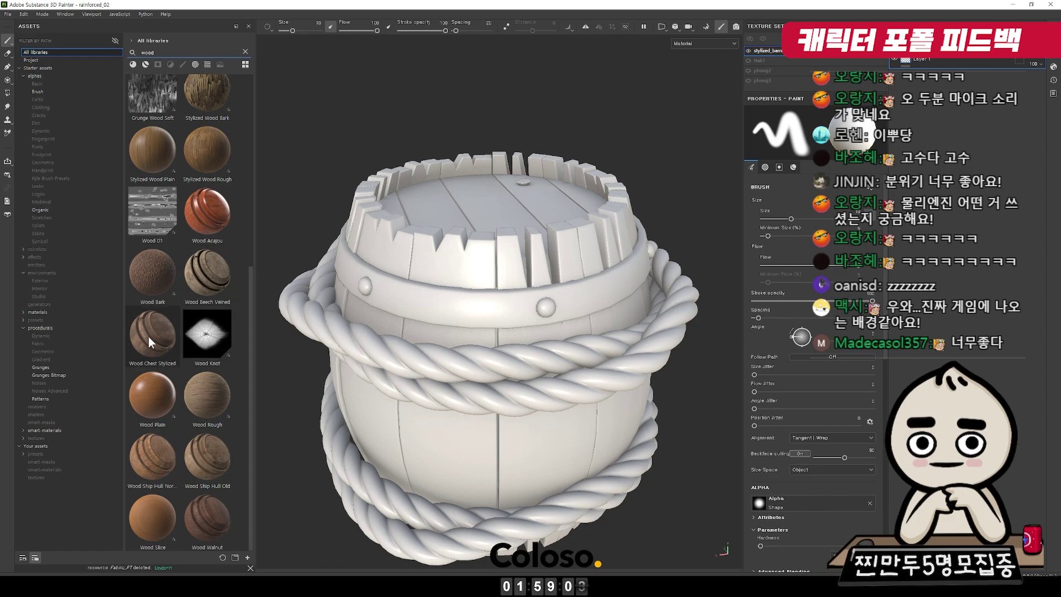
scroll(209, 188, up, 5)
drag(208, 462, 675, 297)
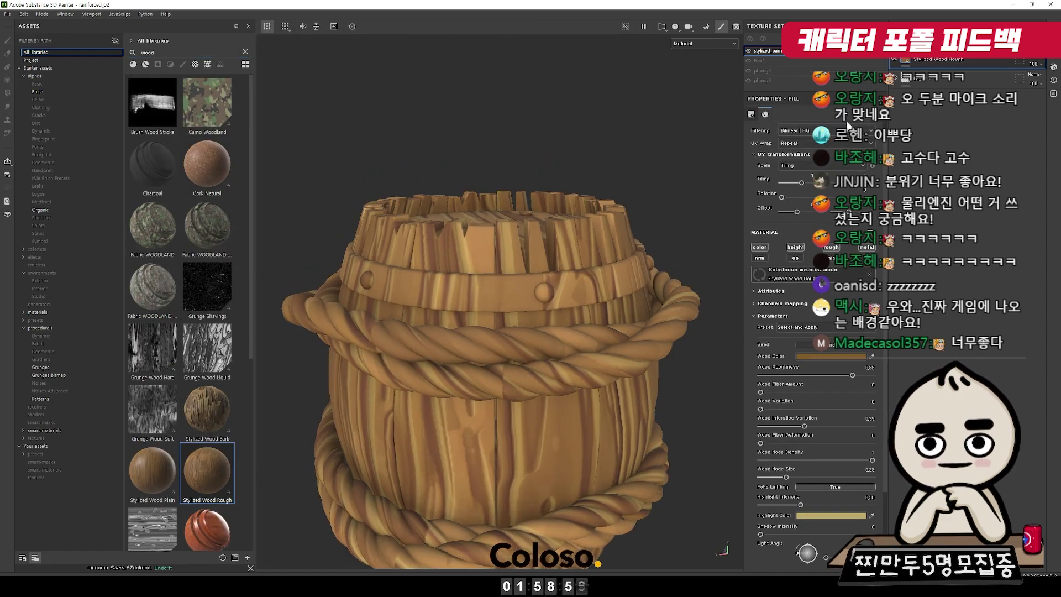
Try a tiling above 5 on the wood fill and inspect the grain on the planks and ropes.
drag(803, 183, 805, 181)
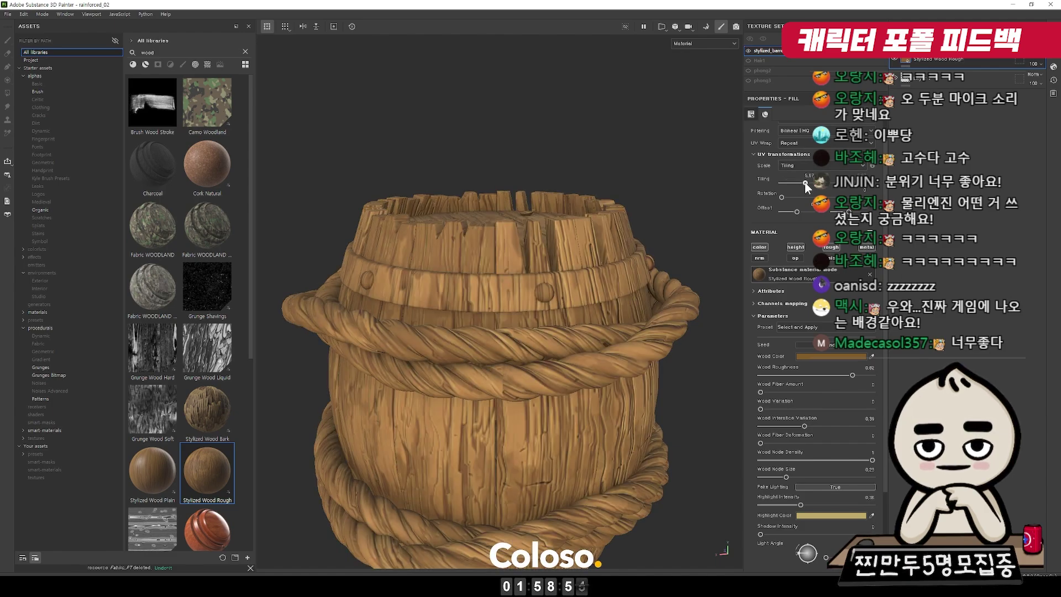
scroll(698, 170, up, 5)
scroll(698, 171, down, 6)
shift+right_drag(572, 217, 546, 225)
scroll(553, 207, up, 4)
alt+drag(569, 227, 695, 355)
scroll(685, 337, up, 2)
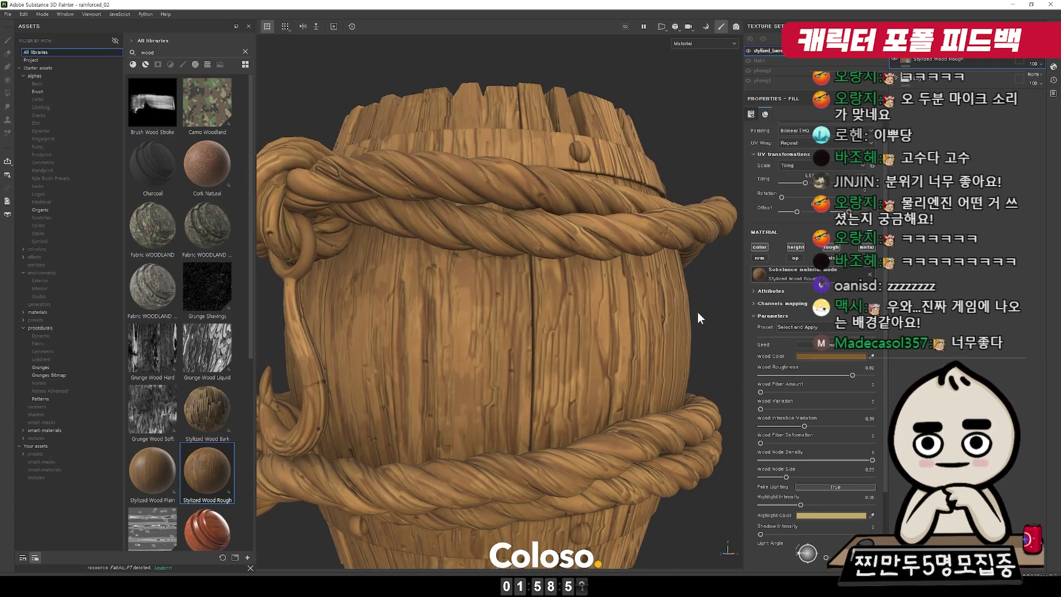
Compare the wood fill's tiling at 4 and 3, settle on 2, and check the whole barrel.
click(804, 175)
text(4)
key(Return)
click(803, 175)
text(3)
key(Return)
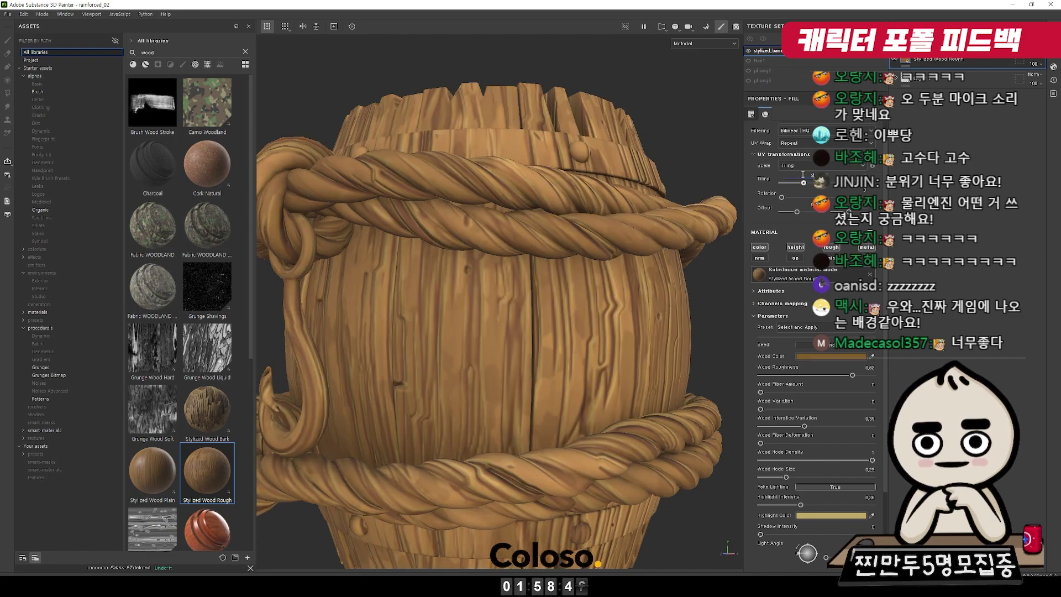
click(804, 174)
text(2)
key(Return)
scroll(516, 261, down, 5)
alt+drag(460, 274, 558, 307)
shift+right_drag(558, 302, 531, 300)
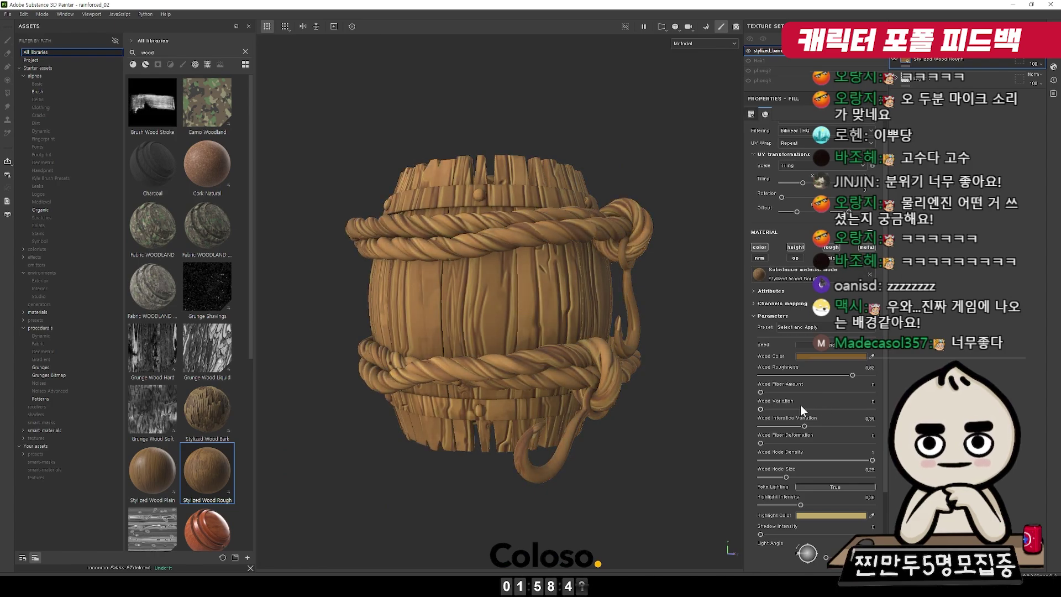
In the wood material's technical parameters, reduce the Height Range to 0.2.
scroll(800, 404, down, 4)
click(797, 485)
scroll(808, 471, down, 3)
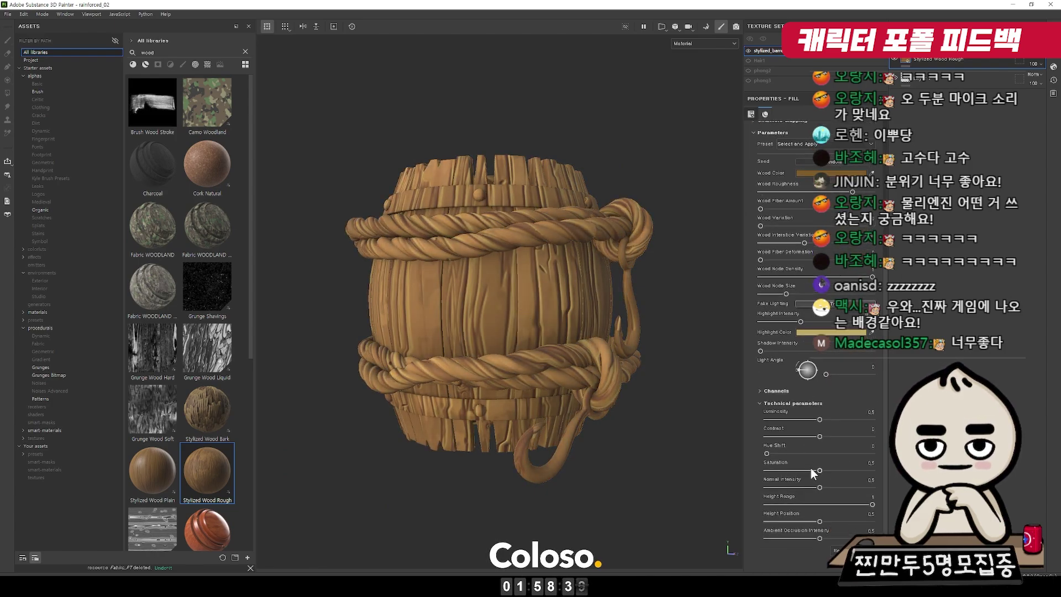
drag(843, 500, 713, 500)
drag(828, 501, 785, 503)
scroll(619, 296, up, 3)
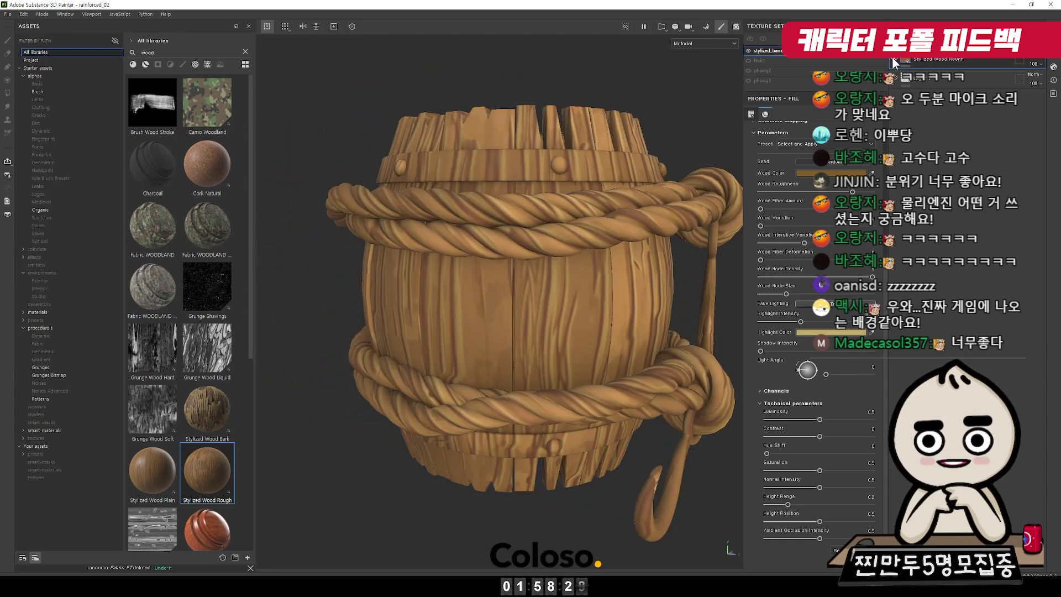
Add a fill layer named CV above the wood layer and give it a black mask with a generator.
alt+drag(498, 151, 586, 222)
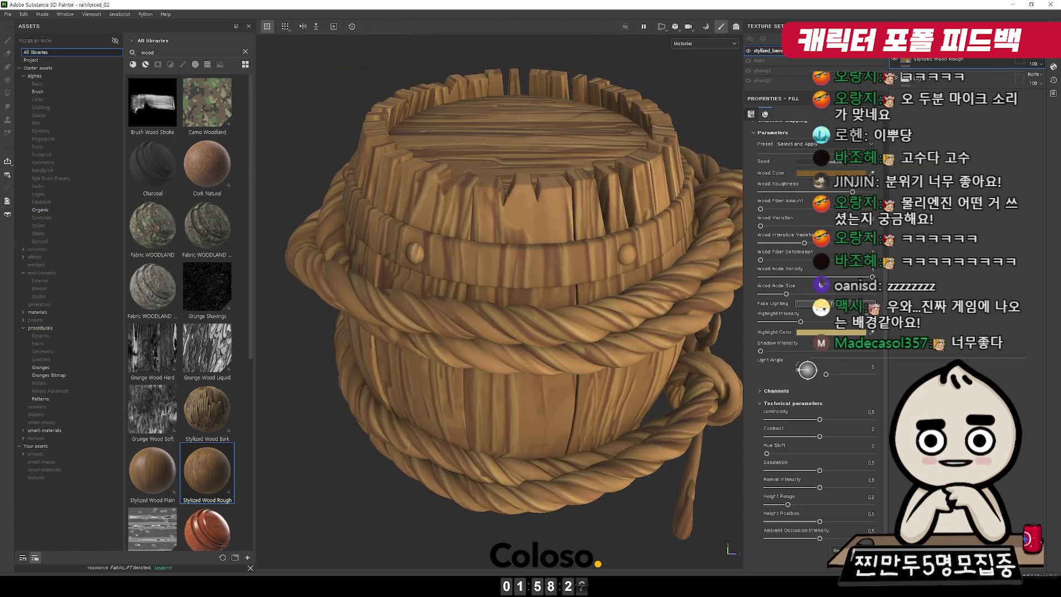
click(998, 39)
double_click(937, 60)
click(907, 61)
right_click(924, 59)
click(933, 74)
right_click(921, 61)
click(979, 325)
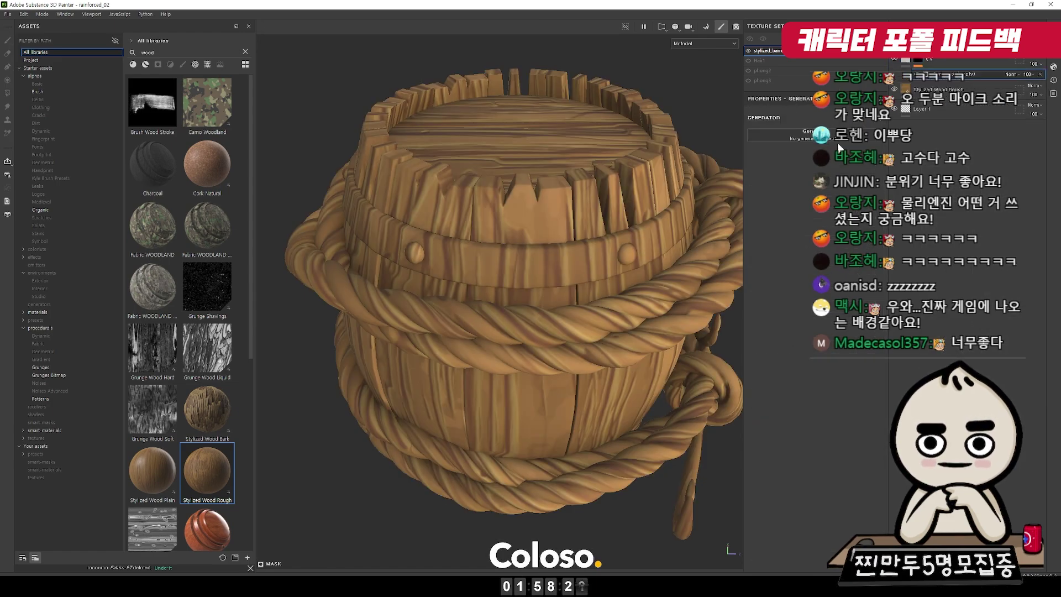
Load the Curvature generator in the CV mask, lowering its Global Balance and raising its Global Contrast to isolate the plank edges.
click(835, 138)
click(948, 169)
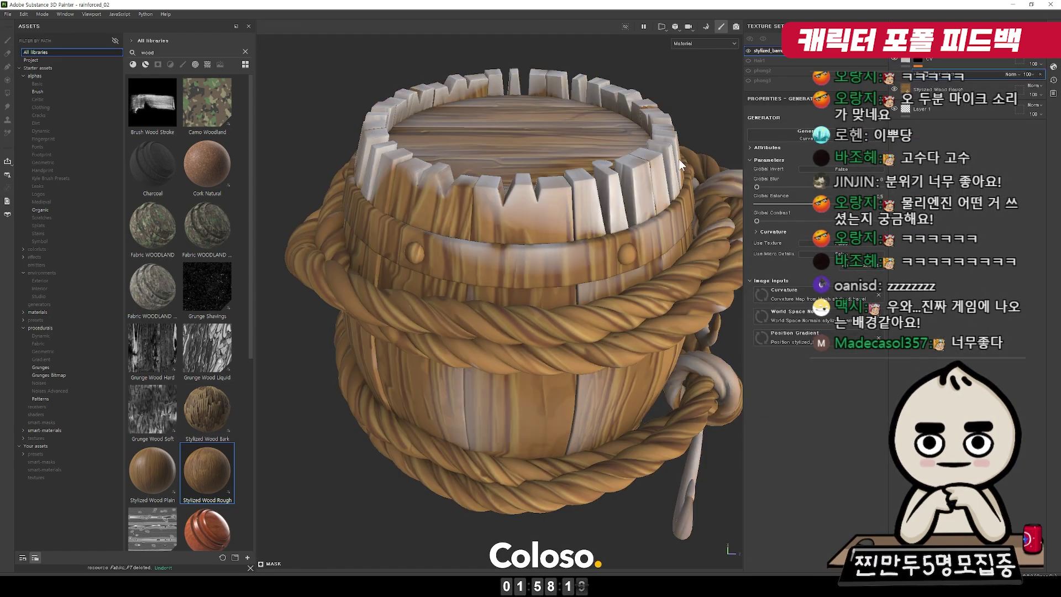
drag(843, 205, 791, 221)
mouse_move(553, 221)
alt+mouse_down()
mouse_move(373, 218)
mouse_move(496, 243)
mouse_move(563, 278)
mouse_move(509, 271)
mouse_move(568, 251)
mouse_move(561, 233)
alt+mouse_up()
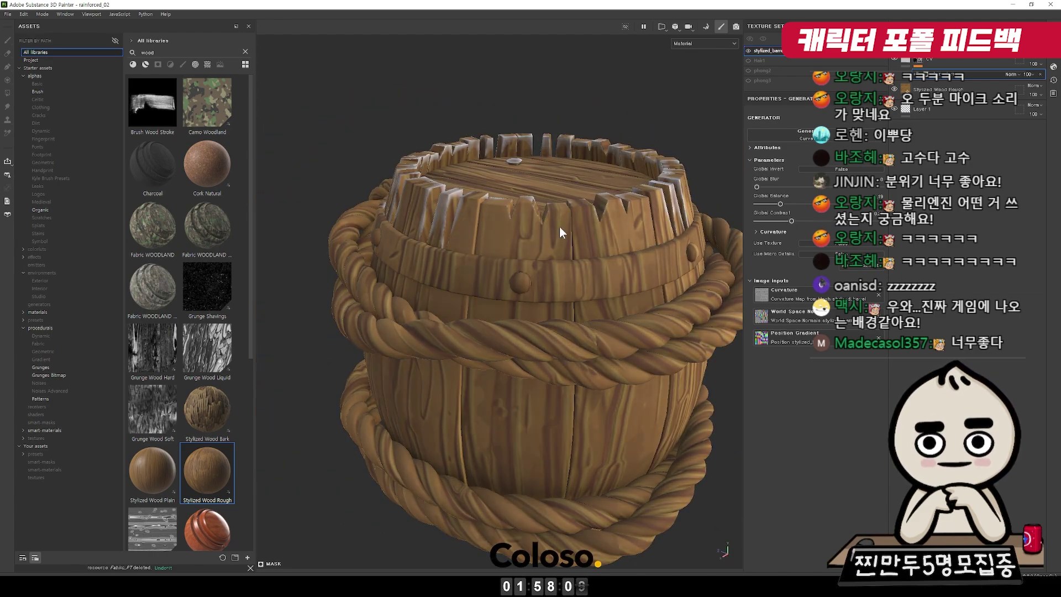
Hide the CV layer and add a new fill layer with a black mask above it.
click(895, 58)
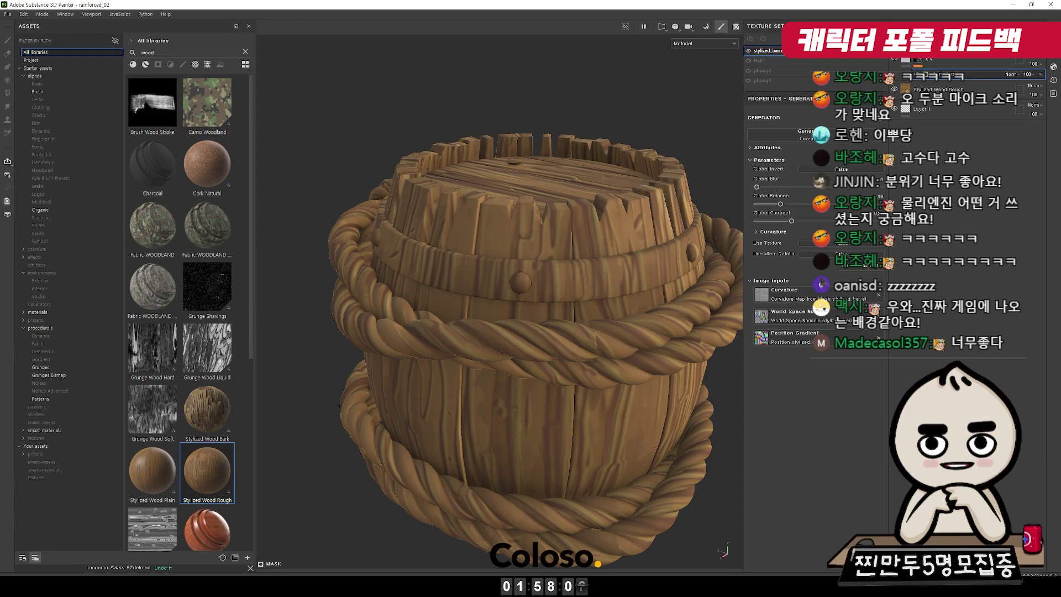
click(996, 39)
right_click(920, 57)
click(931, 73)
Add an anchor point to the Stylized Wood Rough layer and reference it in a fill effect on the new layer's mask.
right_click(933, 108)
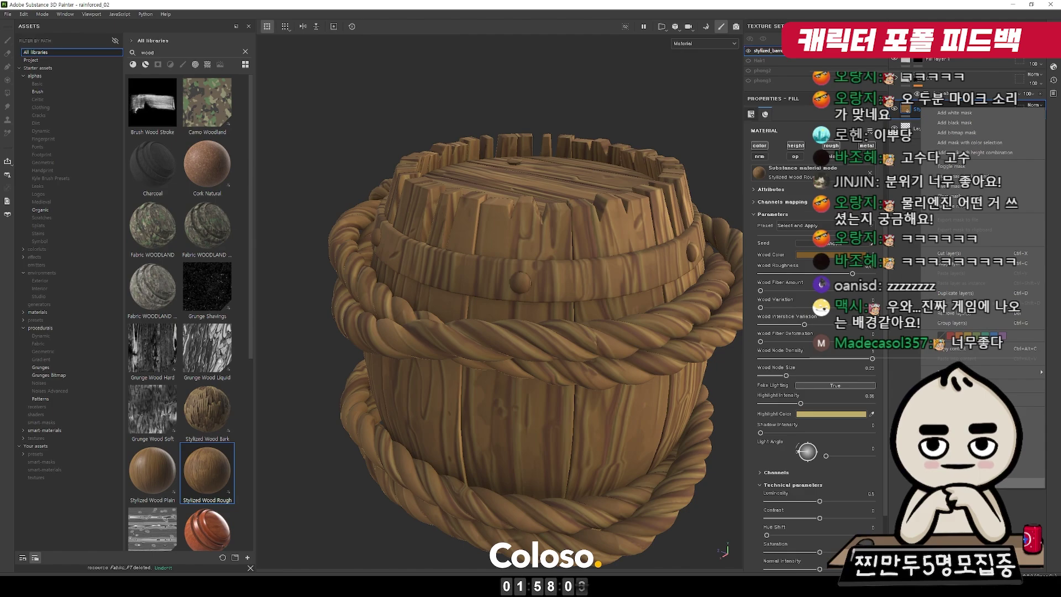
click(955, 123)
right_click(917, 57)
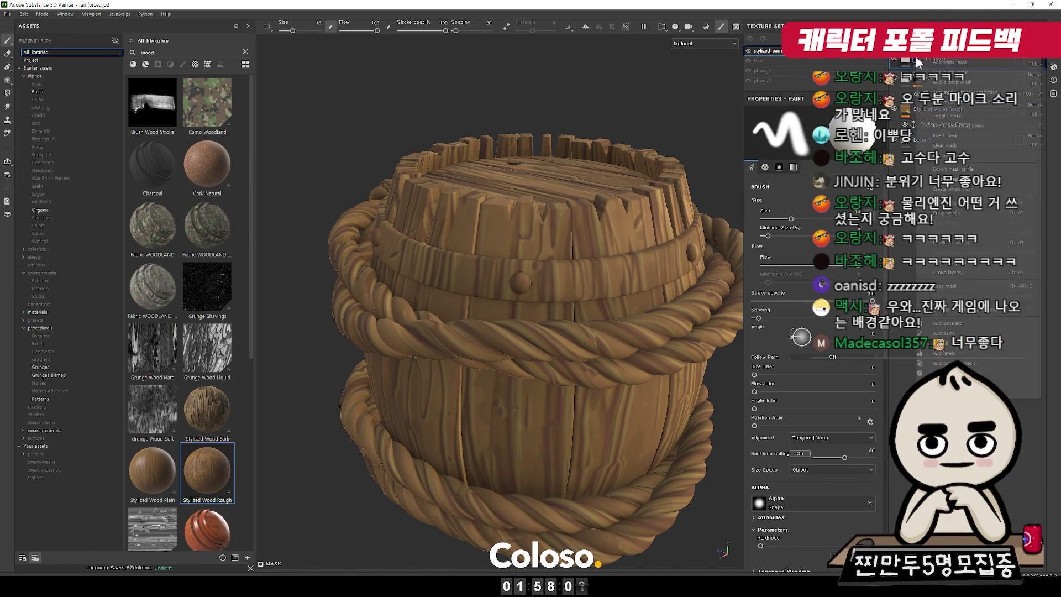
click(952, 344)
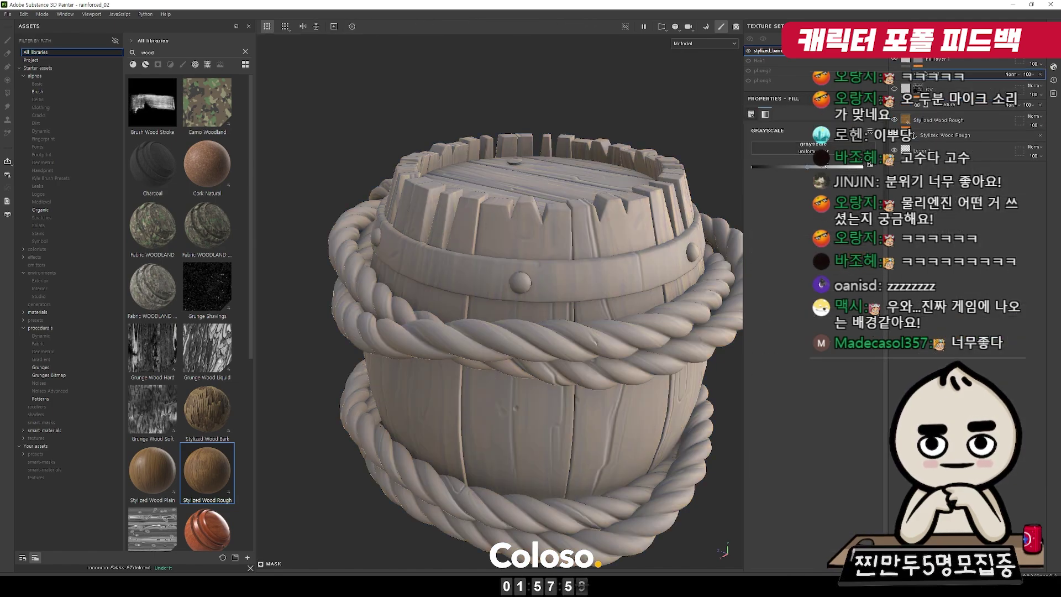
click(850, 149)
click(907, 157)
click(885, 172)
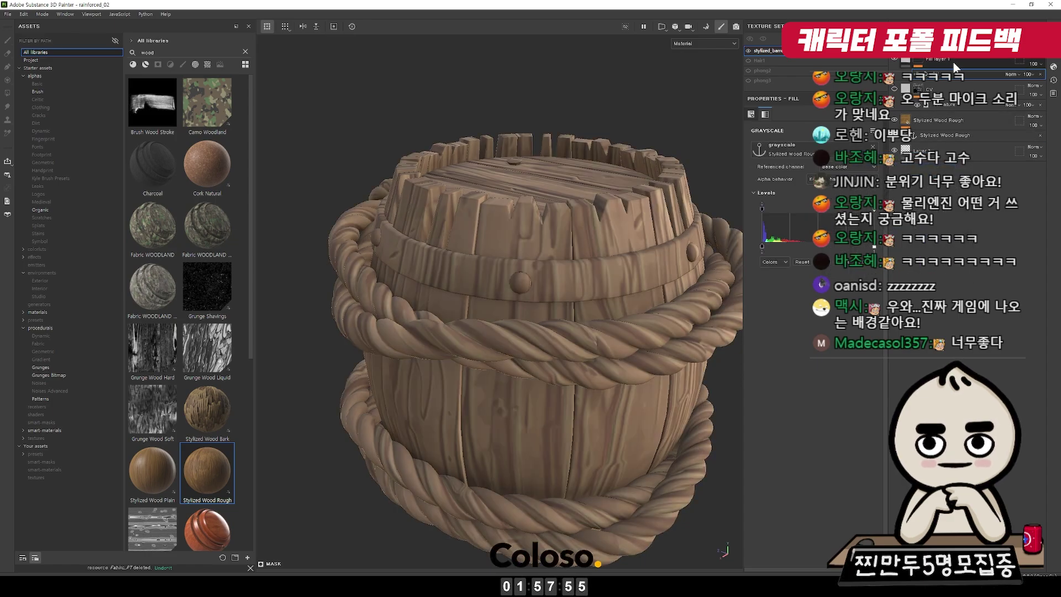
Display the new layer's mask and adjust the anchored fill's levels to brighten the wood grain, then return to the material display.
alt+click(920, 62)
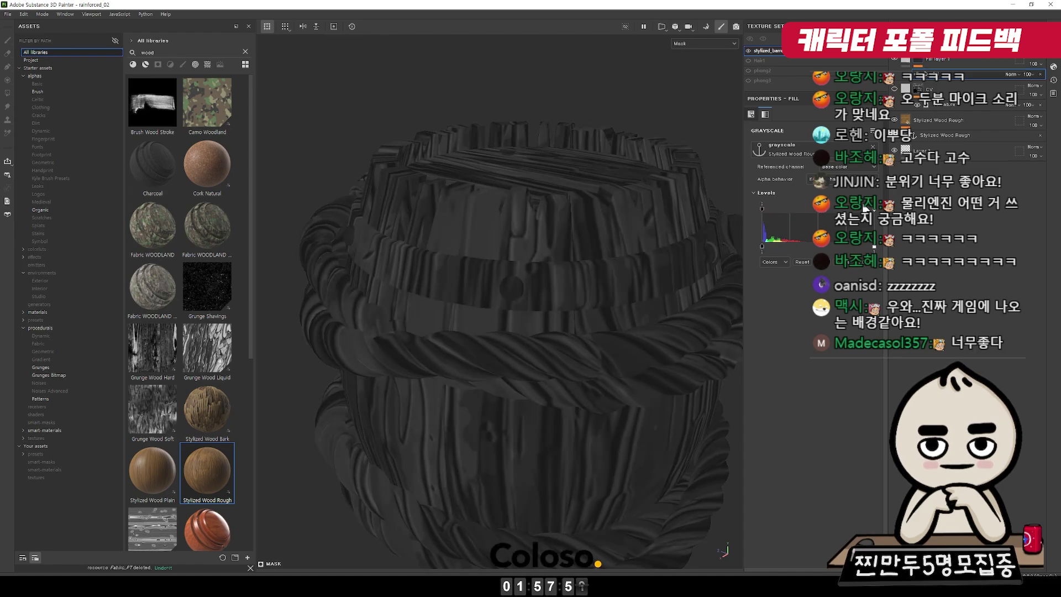
drag(873, 207, 783, 208)
alt+drag(671, 234, 490, 262)
key(m)
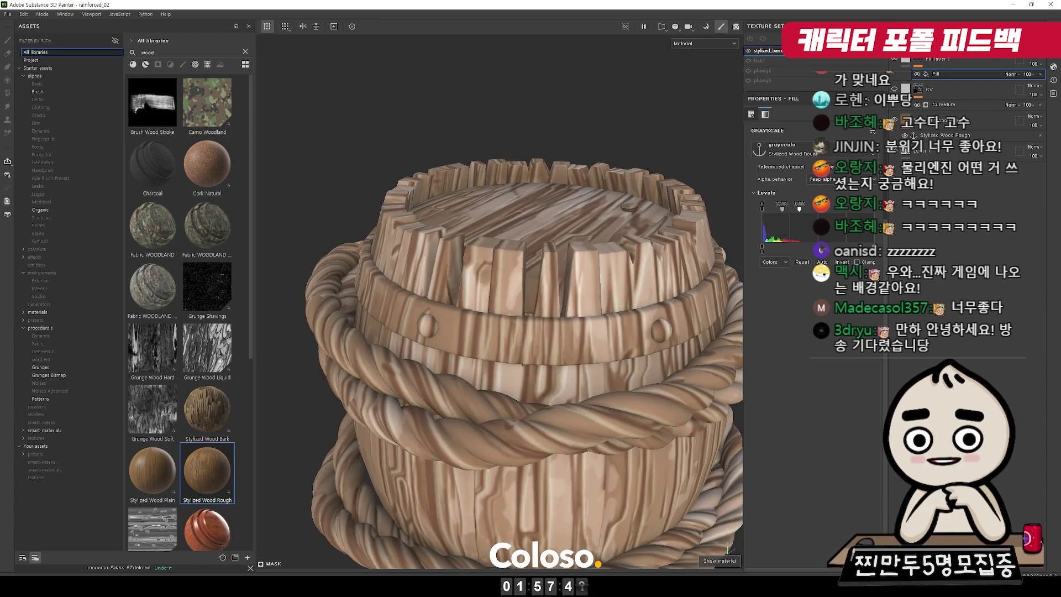
alt+drag(596, 180, 688, 119)
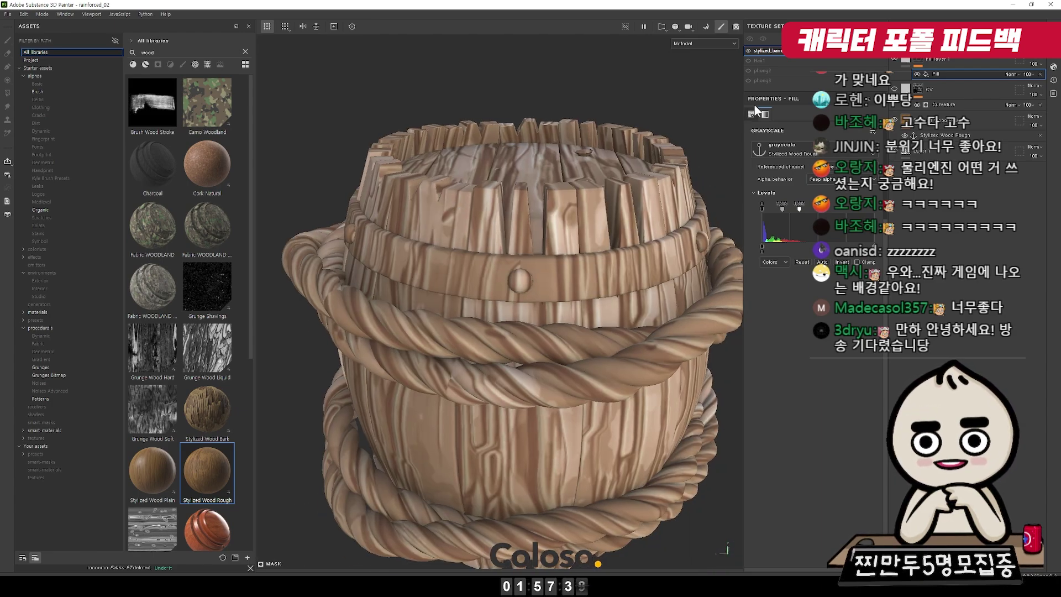
Compare the barrel with the new masked fill layer shown and hidden, and examine the grain up close.
click(894, 57)
click(894, 57)
click(894, 56)
click(894, 57)
click(894, 57)
click(894, 57)
click(893, 57)
click(893, 58)
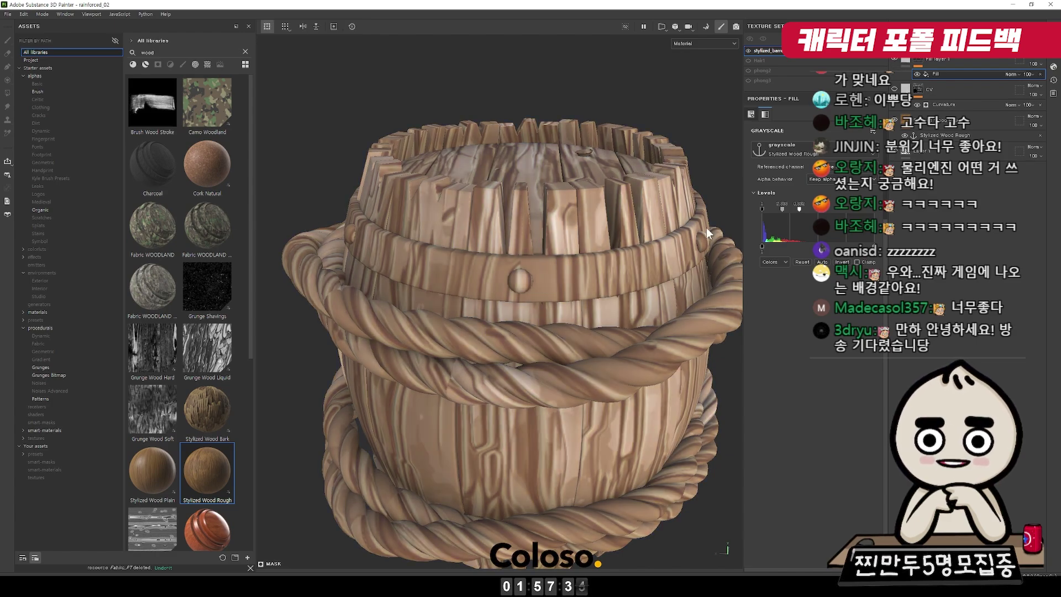
scroll(500, 339, up, 2)
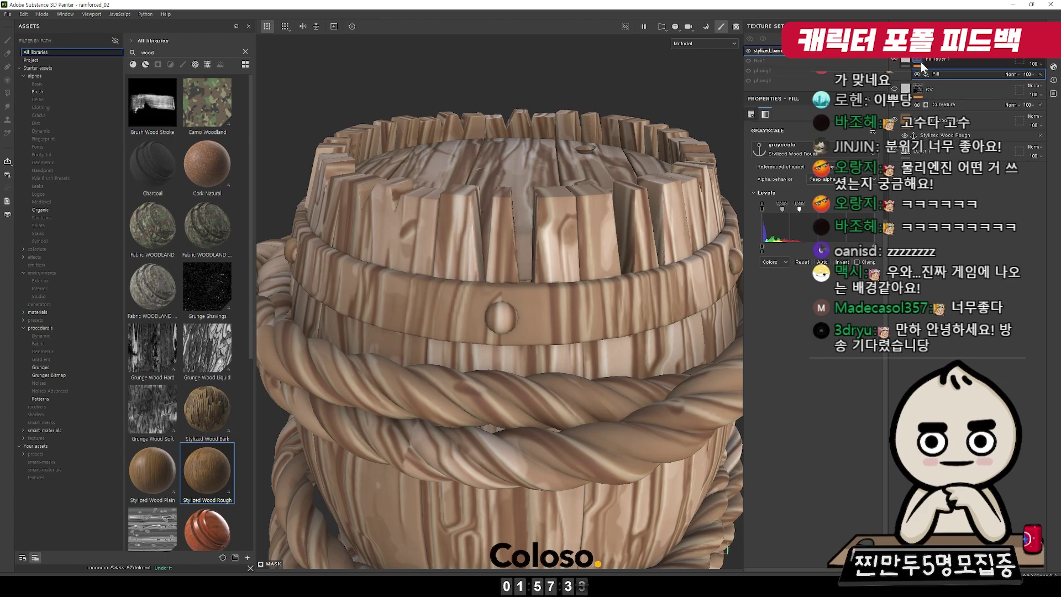
Display the fill layer's mask and add a Blur filter above its fill effect.
alt+click(921, 58)
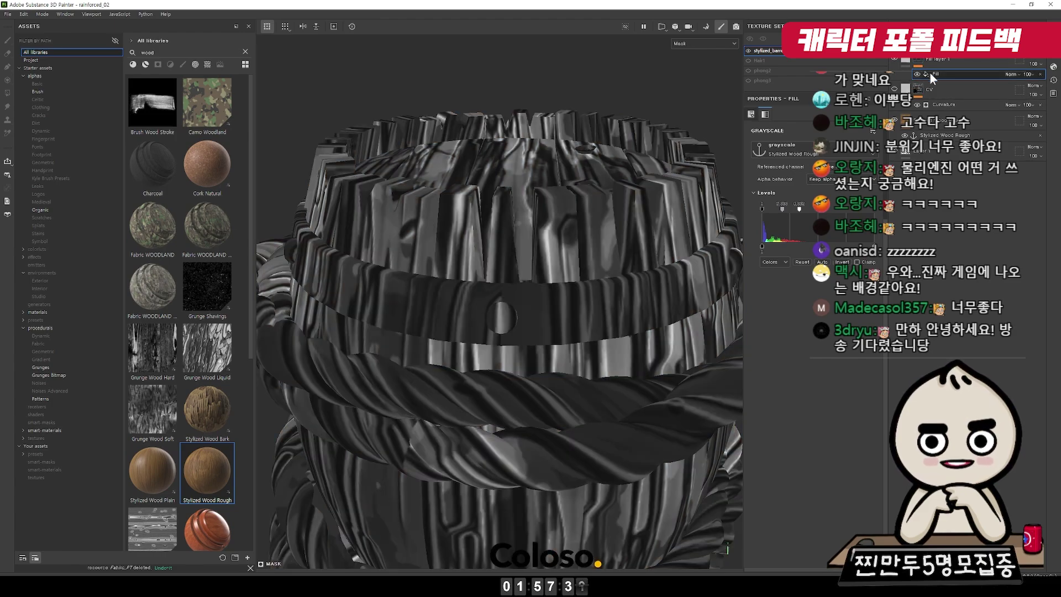
right_click(923, 60)
click(972, 377)
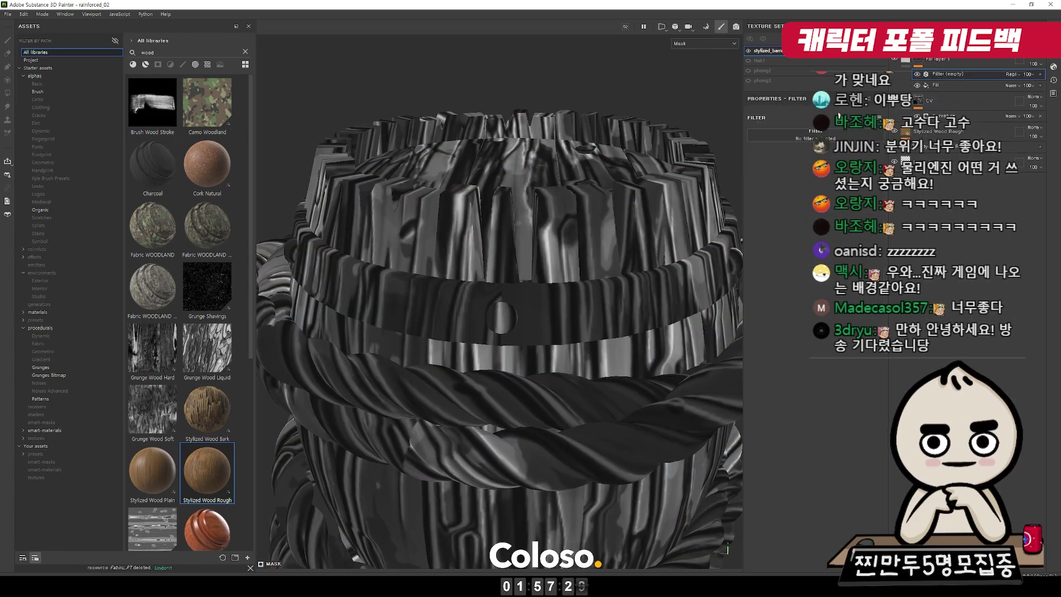
Duplicate the mask's fill effect above the Blur filter with its blending mode set to Subtract, and check the material result.
drag(942, 89, 984, 65)
click(1008, 74)
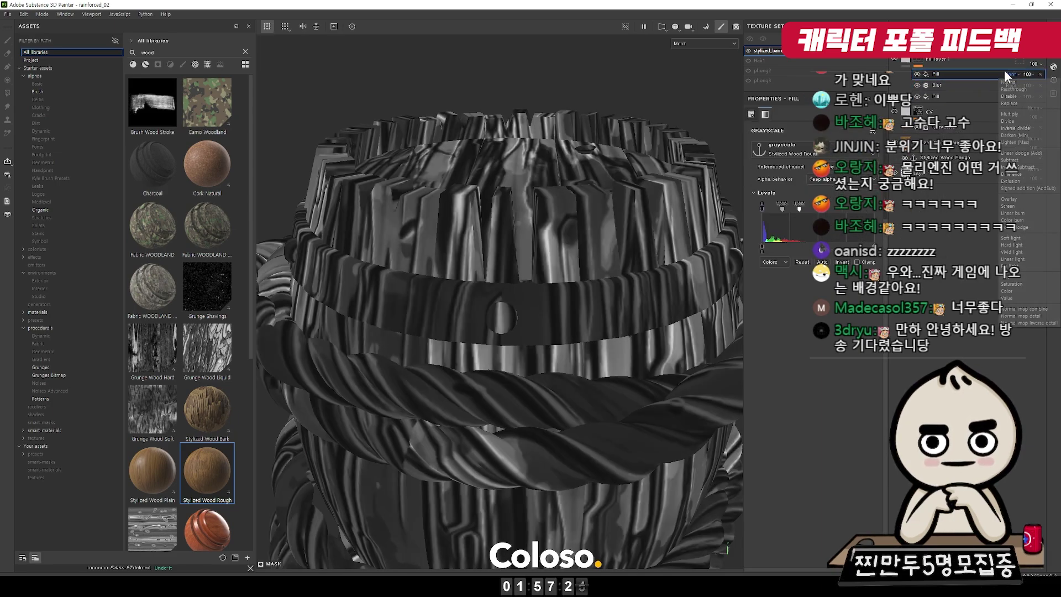
click(1010, 160)
alt+drag(710, 168, 606, 253)
key(m)
key(f)
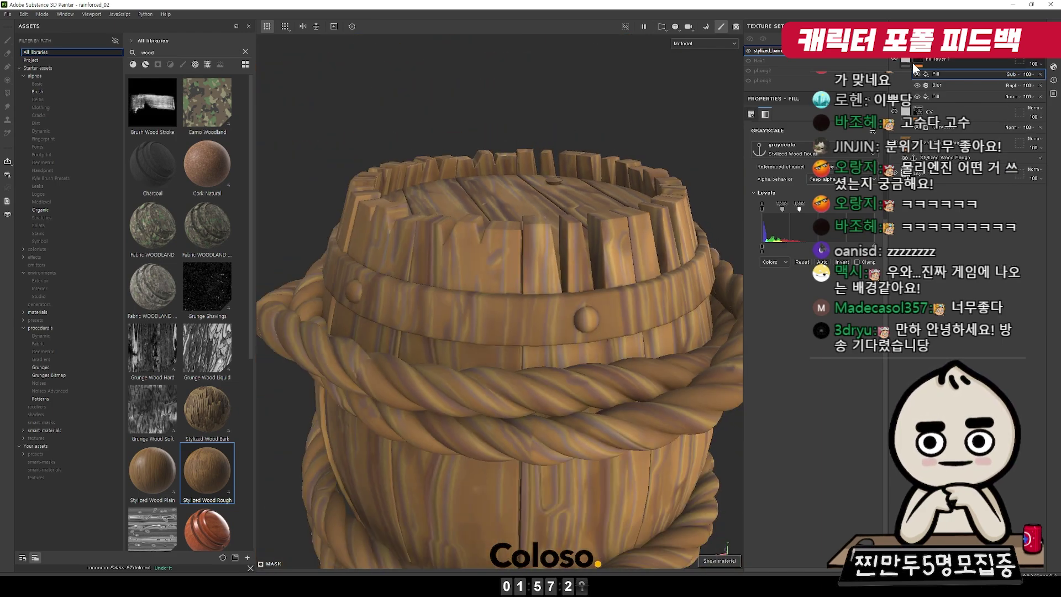
Limit the top fill layer to the color and height channels and set its base color to black.
click(906, 59)
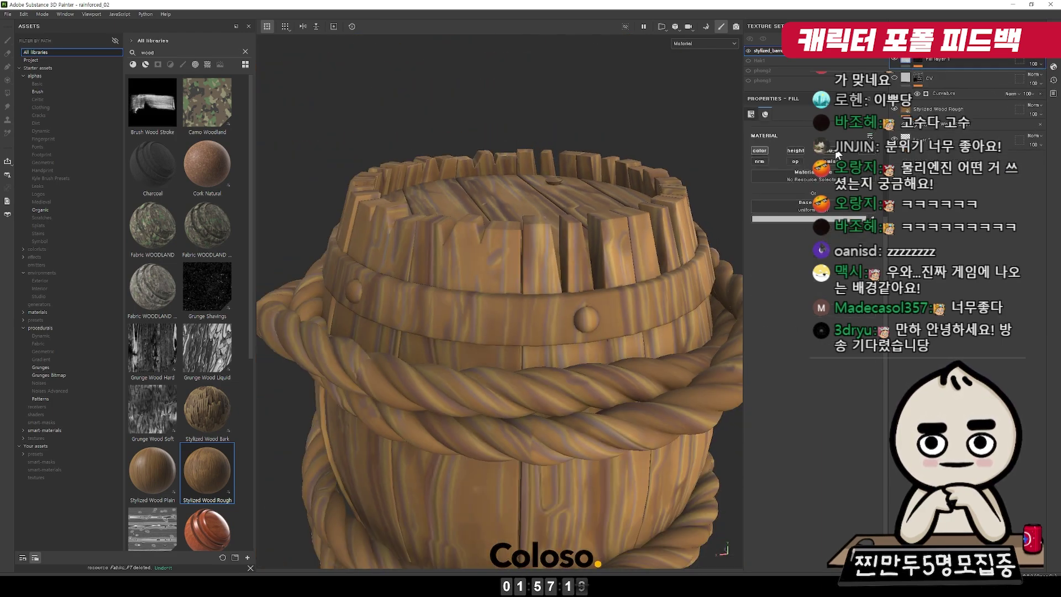
click(796, 150)
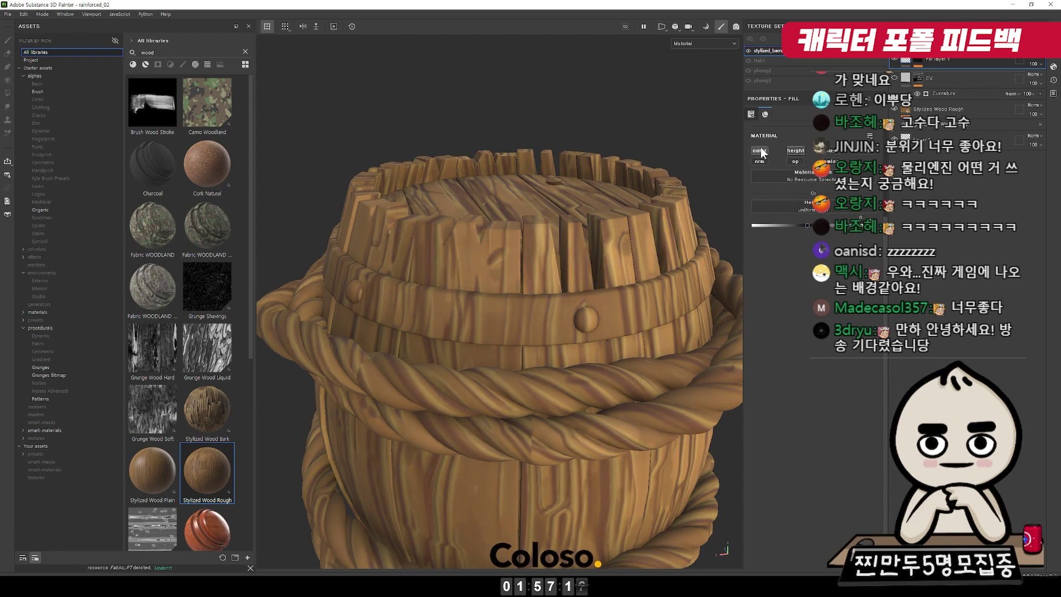
click(761, 150)
click(813, 219)
drag(866, 396, 852, 475)
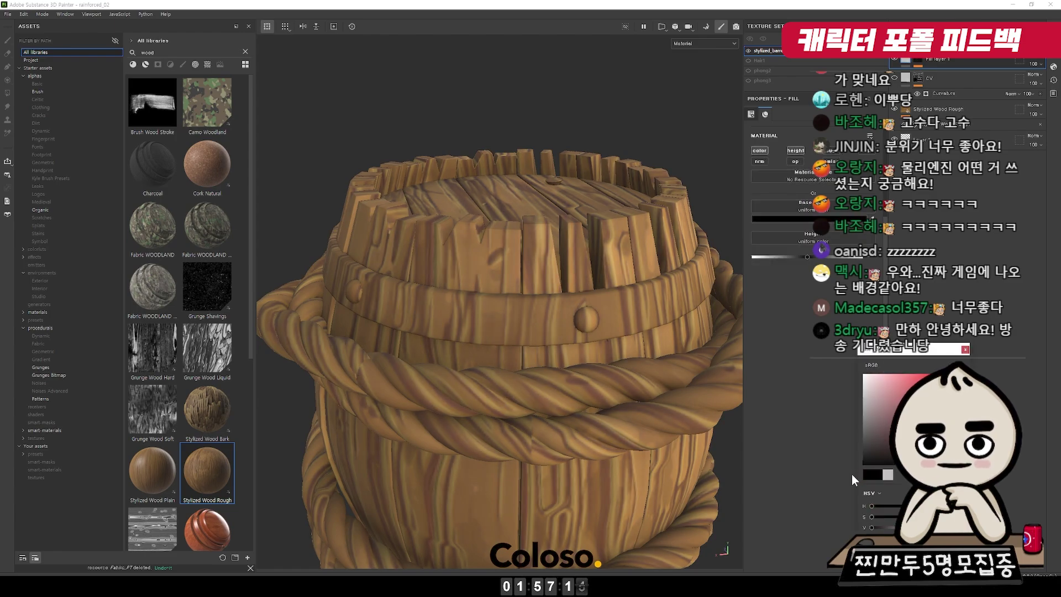
Frame the barrel's upper rim and make the CV curvature layer visible again.
key(f)
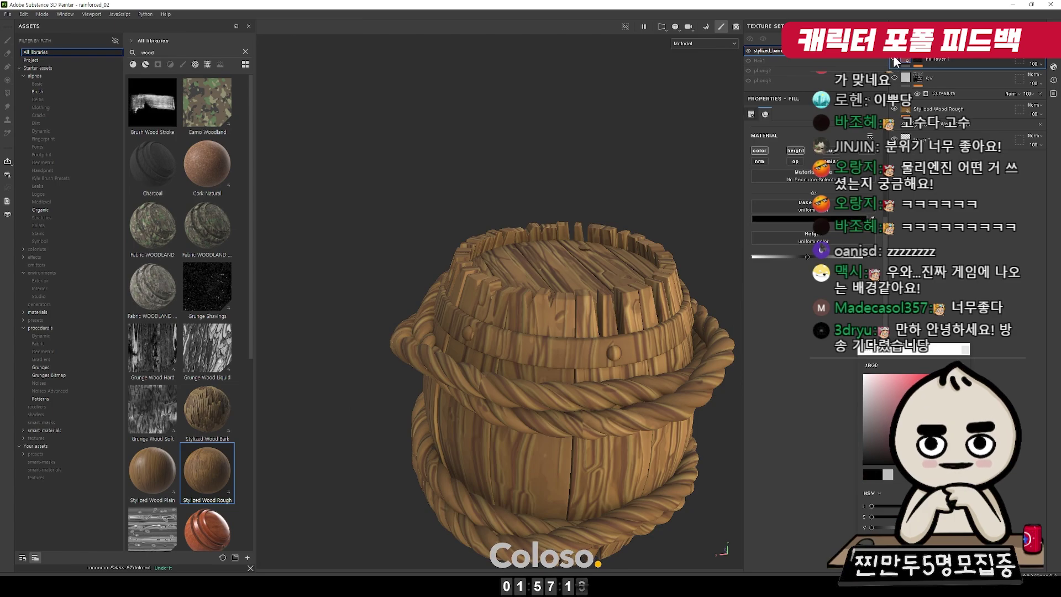
alt+right_drag(646, 381, 550, 298)
alt+drag(550, 298, 555, 320)
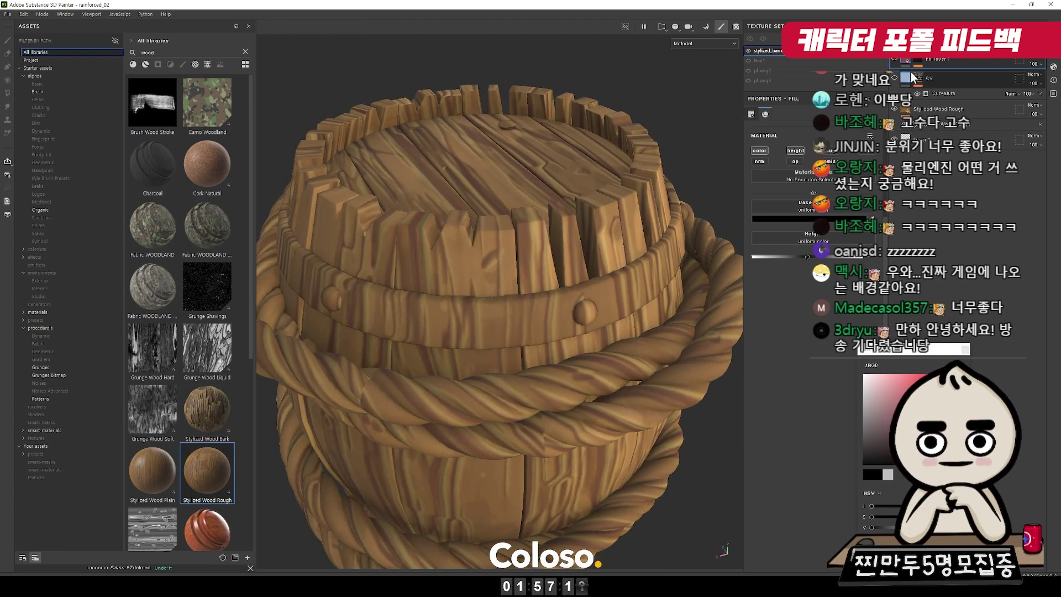
click(896, 78)
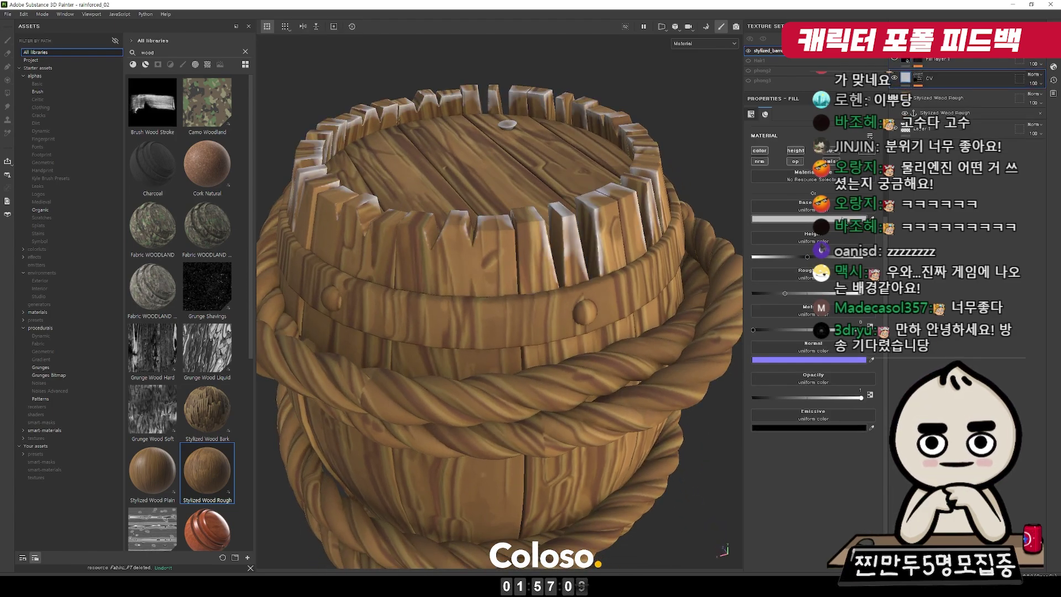
Set the CV layer's base color to black, limit it to the color and height channels, and lower its height slightly.
click(842, 219)
drag(879, 450, 855, 470)
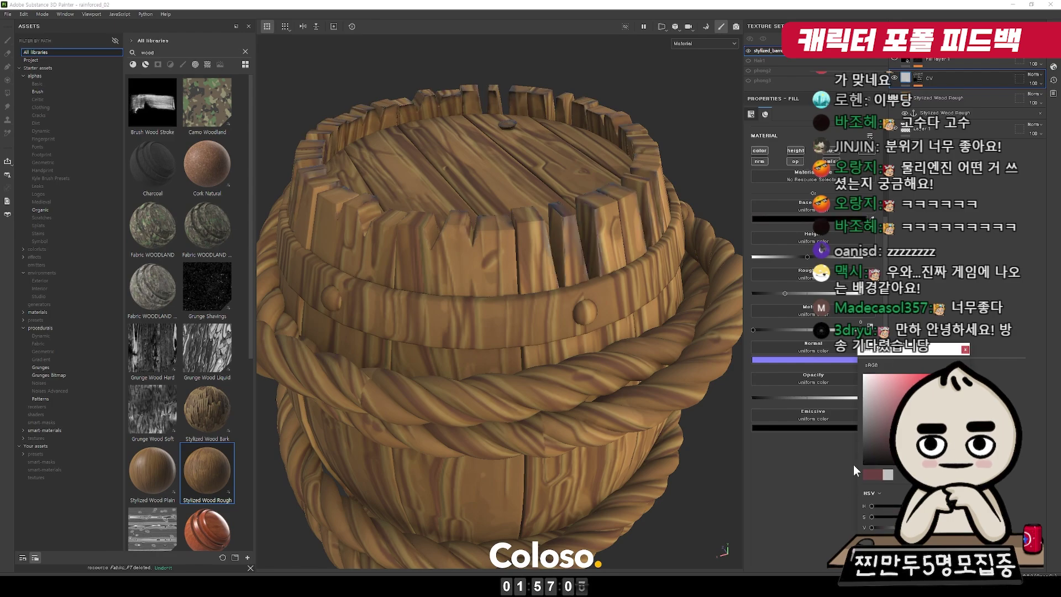
click(761, 151)
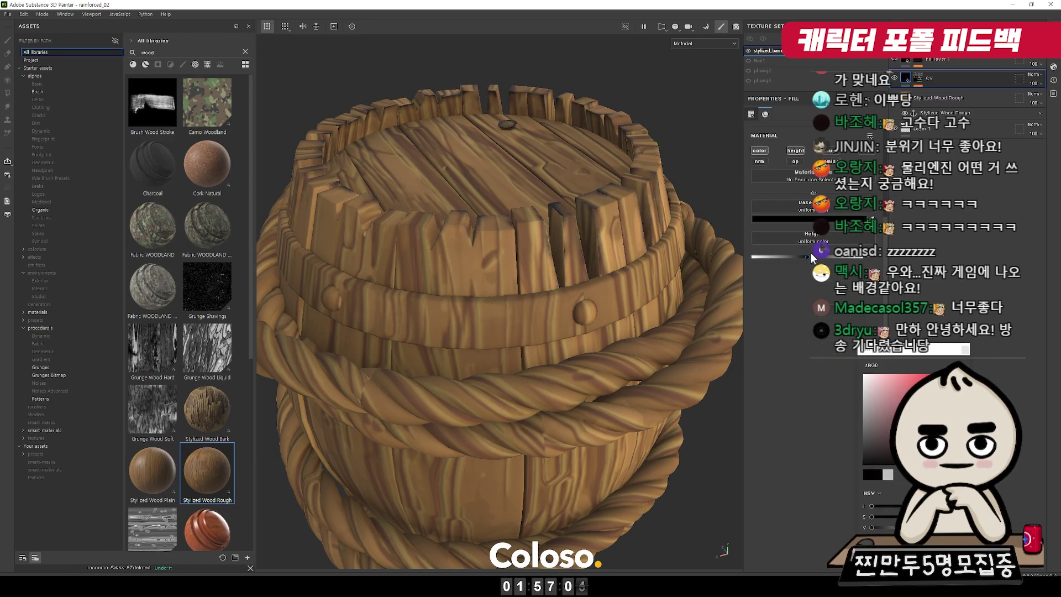
drag(807, 257, 806, 256)
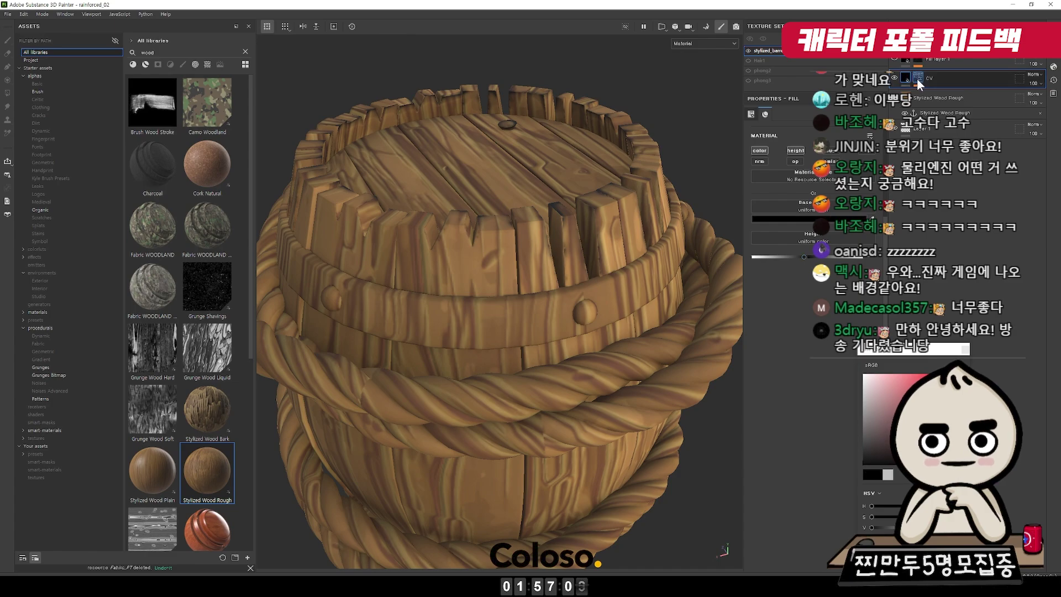
Display the CV layer's mask, hide its Curvature effect and add a fill effect above it.
click(917, 78)
alt+click(922, 77)
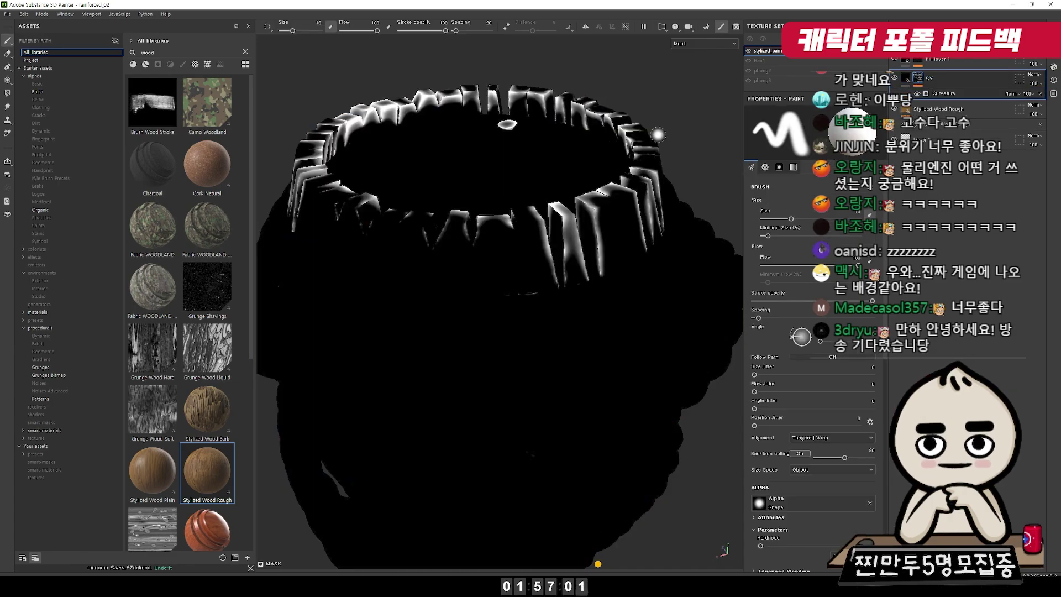
click(917, 94)
right_click(916, 82)
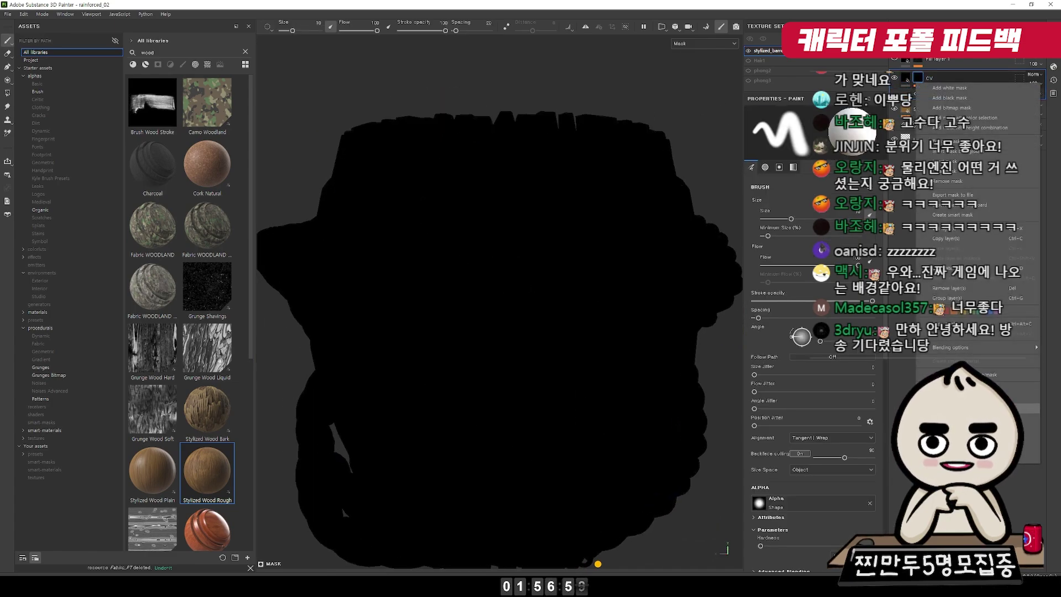
click(946, 408)
Assign the stylized barrel's curvature map from the project assets to the mask fill's grayscale.
click(64, 60)
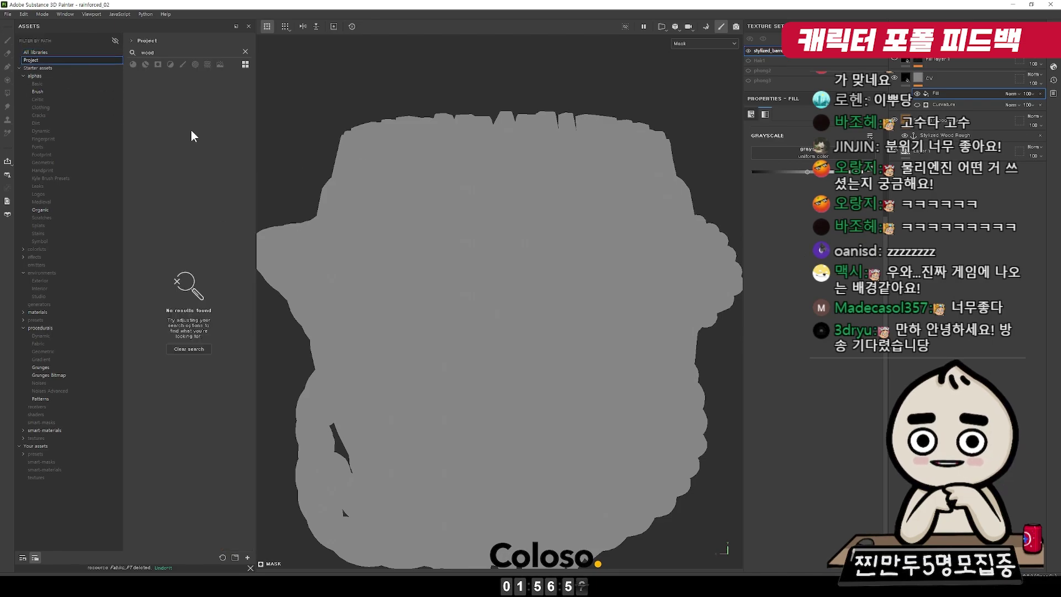
click(200, 349)
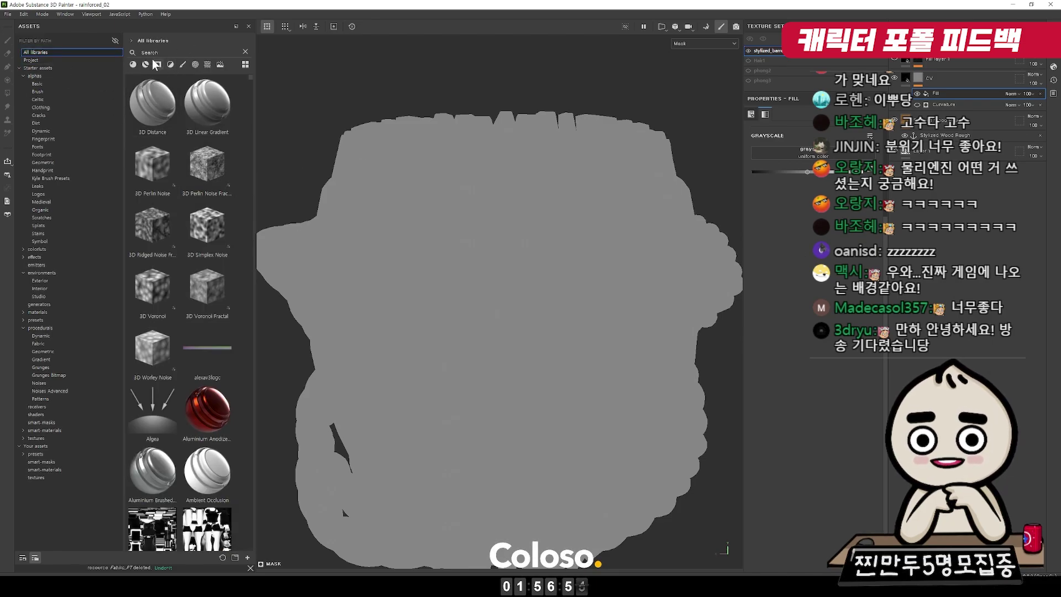
click(60, 61)
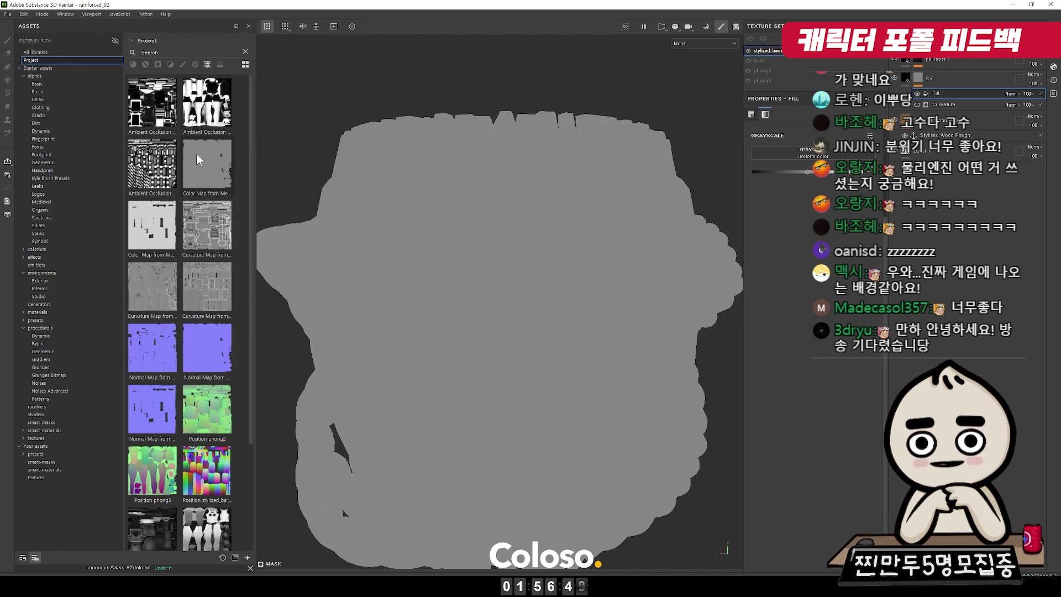
drag(226, 293, 828, 151)
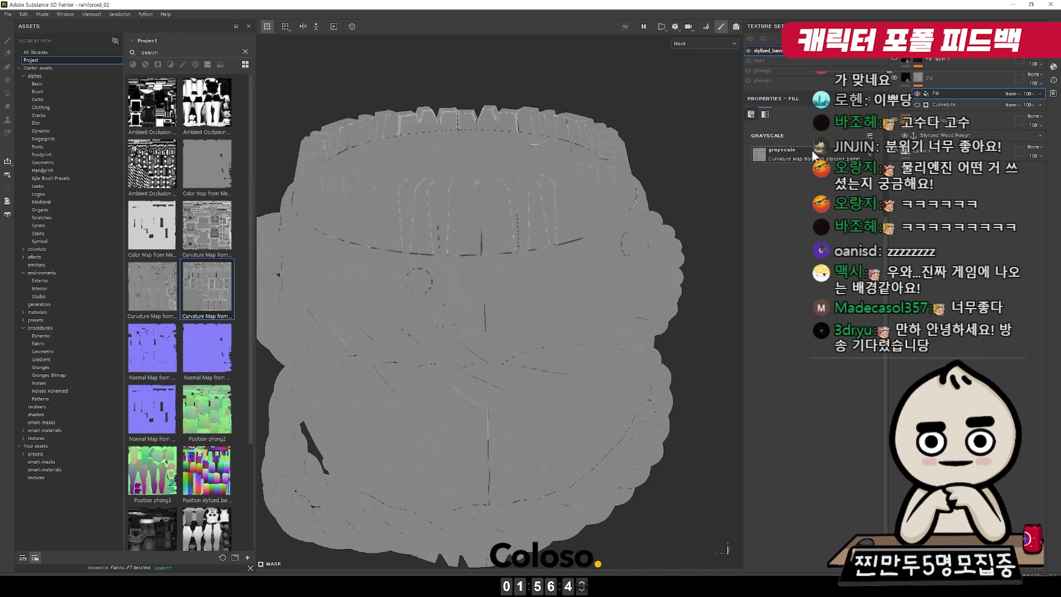
Add a Levels effect above the mask's fill, narrow its input range from both ends, and check the material result.
right_click(926, 77)
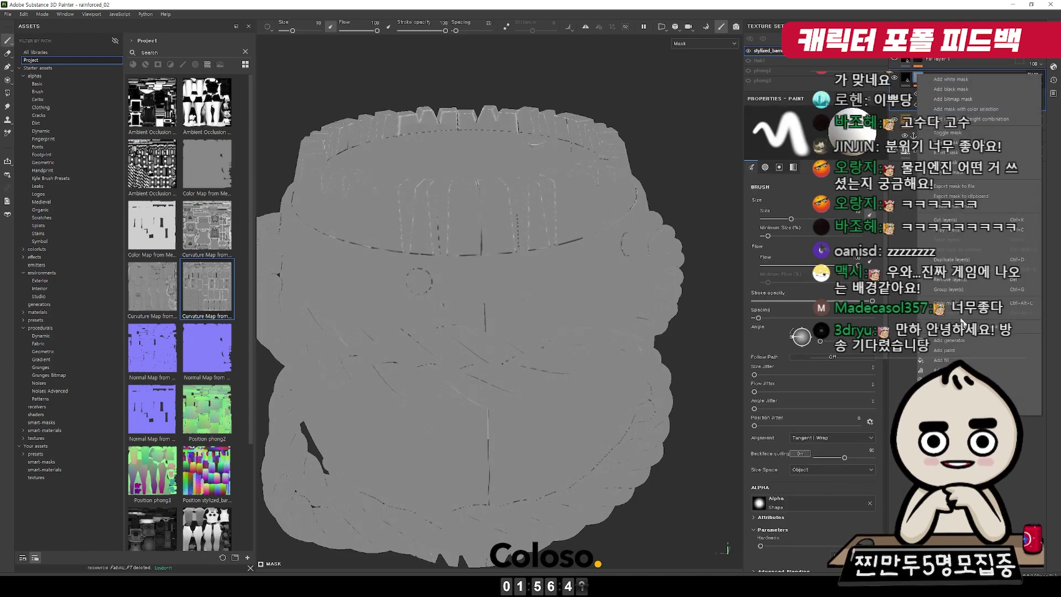
click(940, 370)
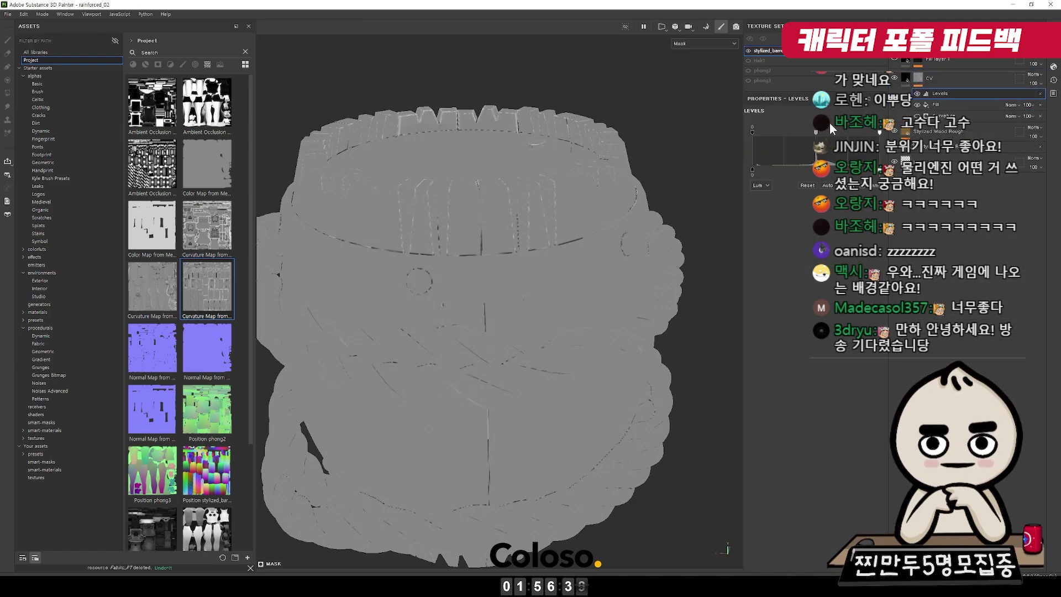
drag(753, 132, 777, 134)
drag(878, 131, 812, 131)
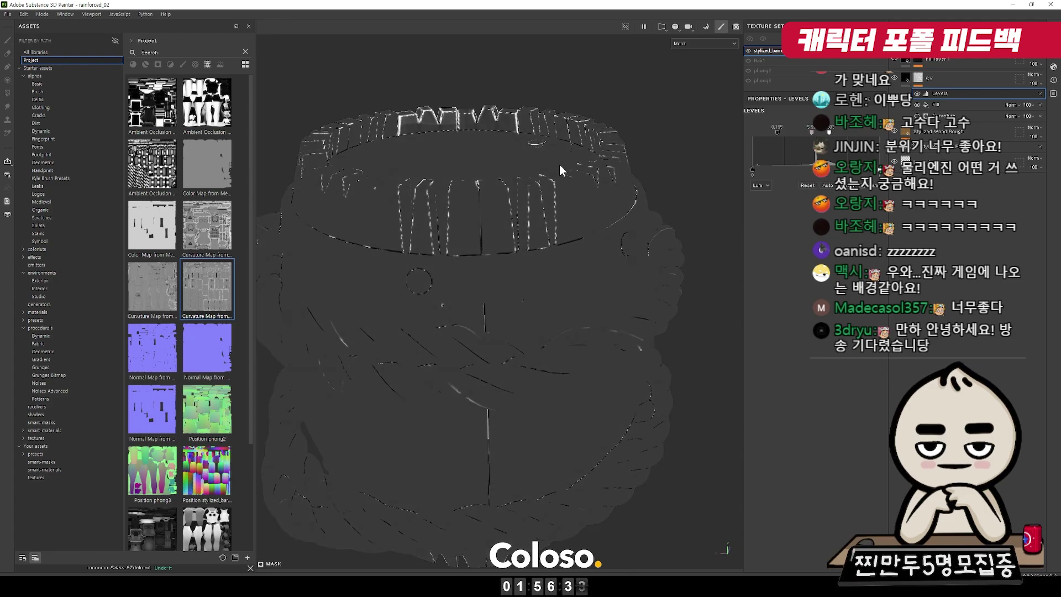
key(m)
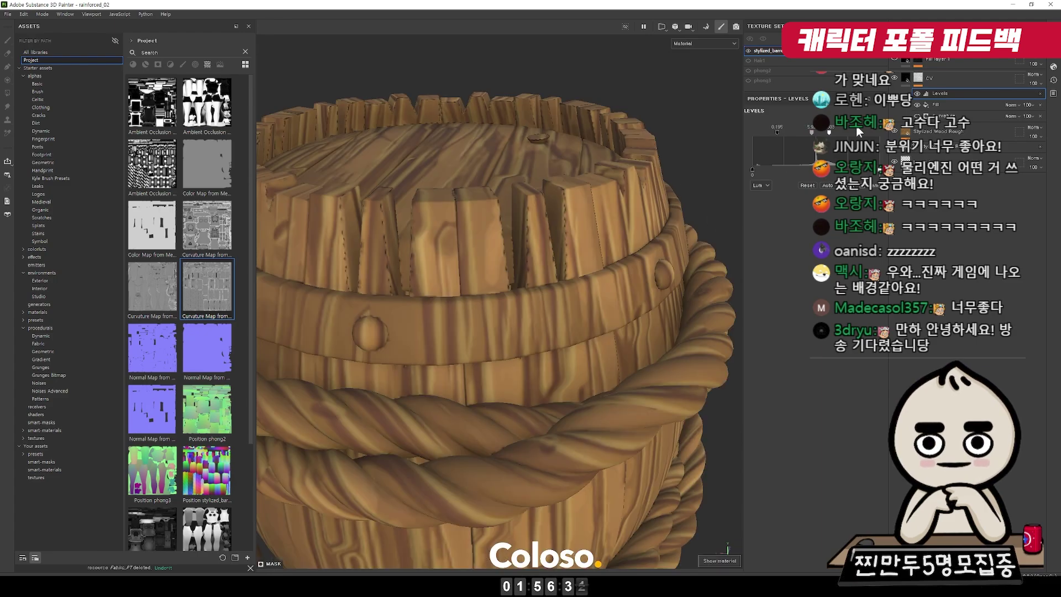
Raise the Levels effect's input black point to about 0.41 and lower its input white point.
click(896, 77)
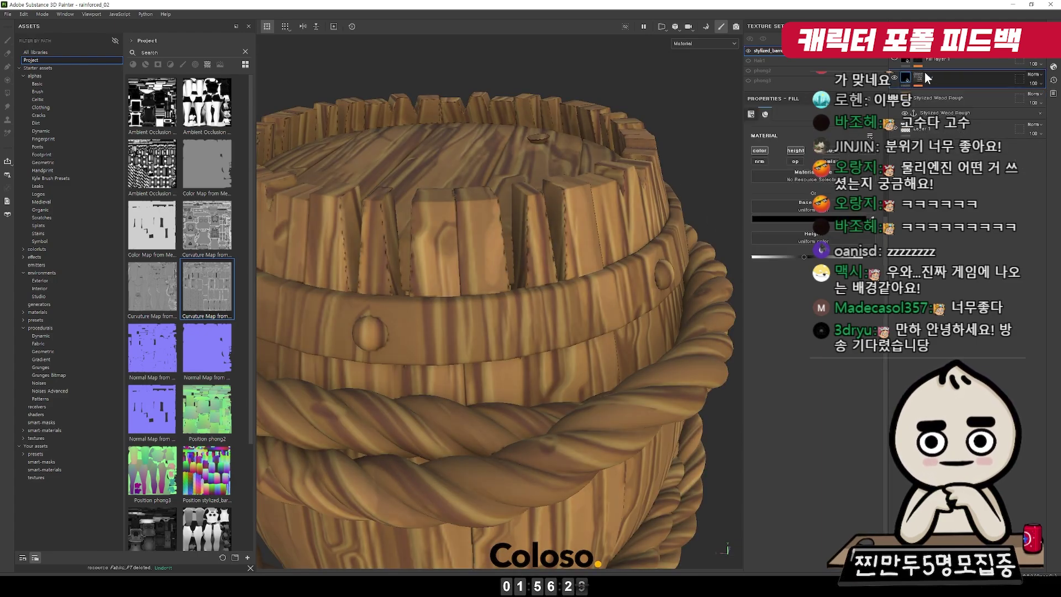
click(920, 74)
click(949, 93)
key(m)
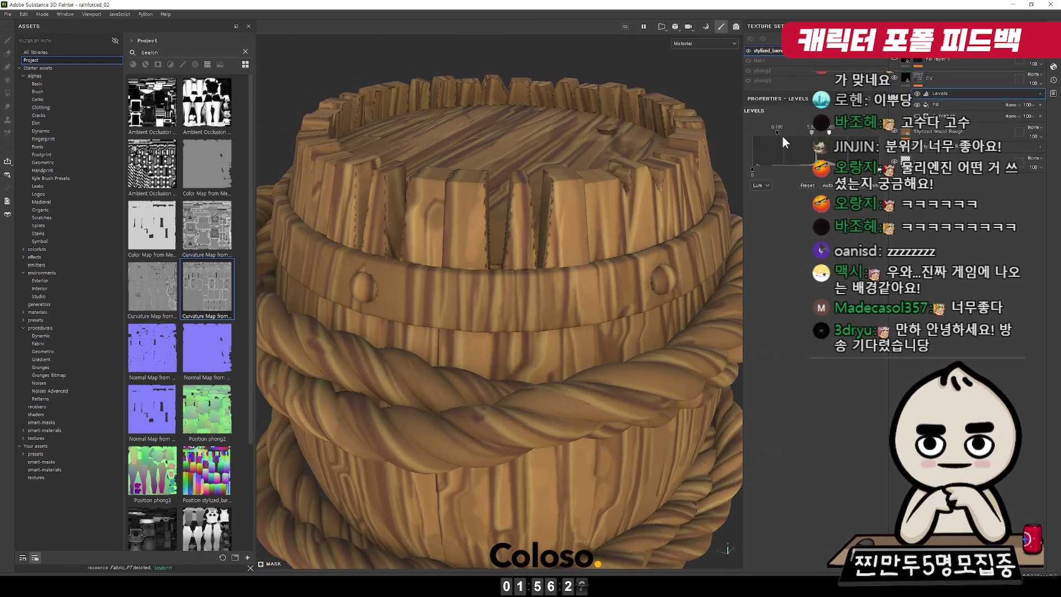
drag(813, 132, 802, 134)
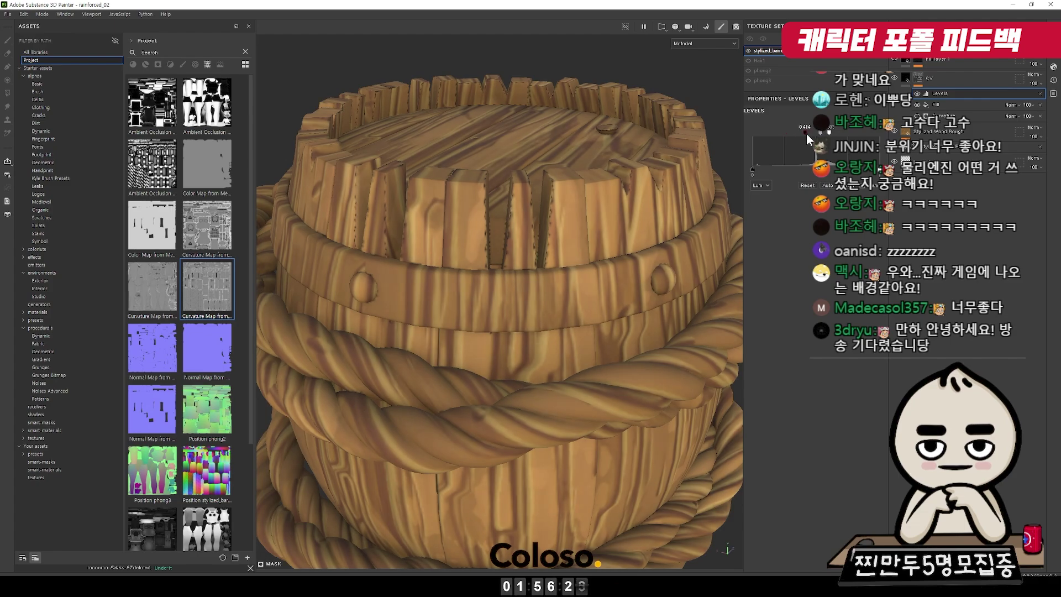
mouse_move(830, 131)
mouse_down()
mouse_move(865, 132)
mouse_move(820, 133)
mouse_up()
Compare the barrel's rim and plank edges from several angles with the CV layer hidden and visible.
alt+right_drag(694, 210, 559, 221)
alt+drag(558, 222, 514, 244)
alt+right_drag(514, 244, 752, 426)
alt+drag(719, 387, 619, 332)
mouse_move(619, 332)
alt+middle_down()
mouse_move(596, 293)
mouse_move(612, 316)
alt+middle_up()
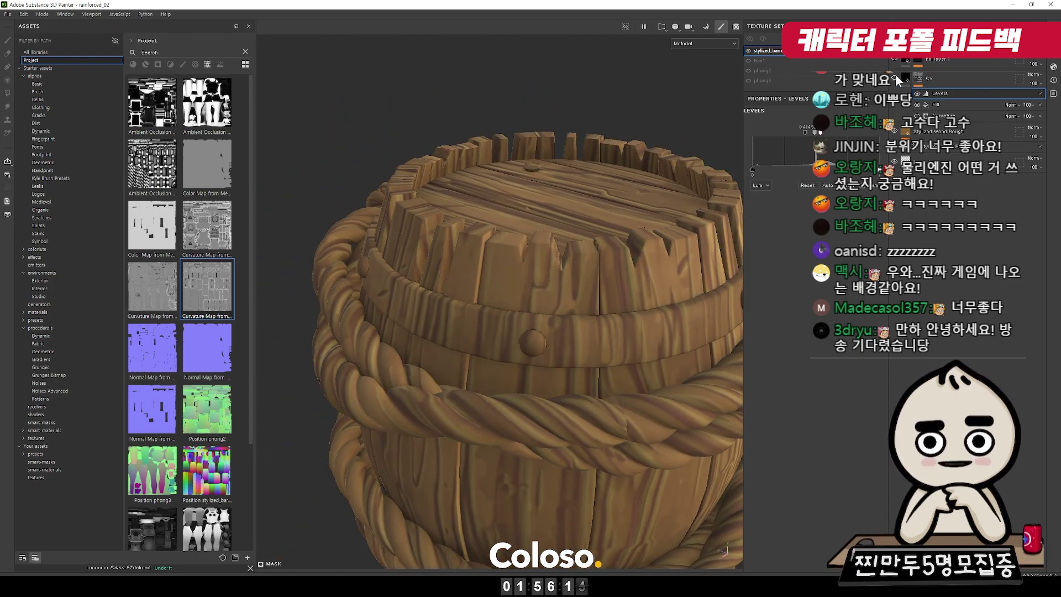
click(896, 77)
alt+drag(698, 213, 658, 229)
alt+right_drag(658, 230, 587, 241)
mouse_move(587, 242)
alt+mouse_down()
mouse_move(504, 242)
mouse_move(569, 243)
alt+mouse_up()
alt+right_drag(569, 243, 536, 260)
alt+drag(536, 260, 580, 240)
alt+right_drag(581, 241, 691, 204)
click(896, 79)
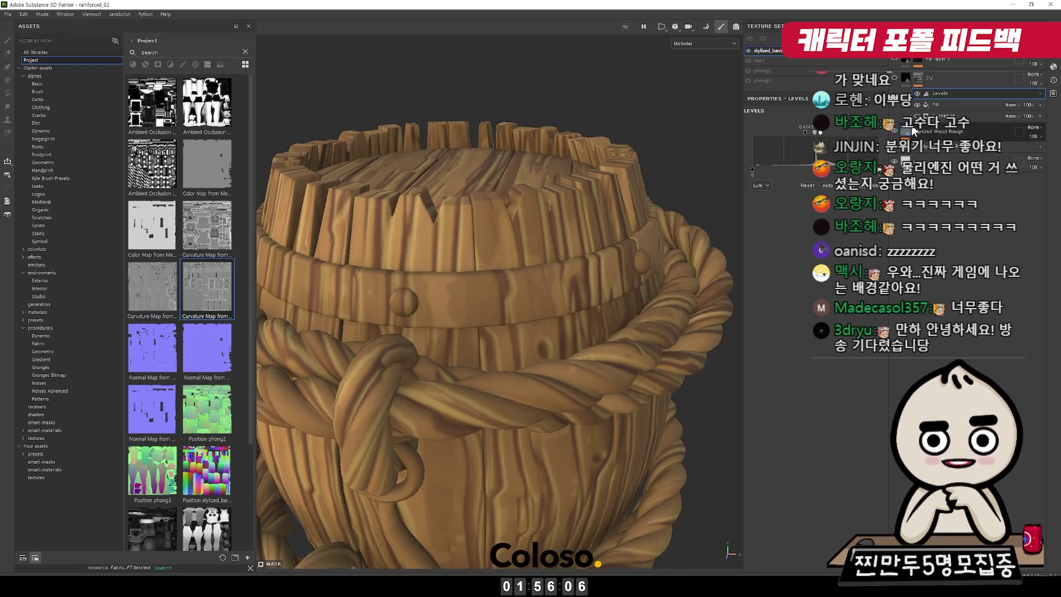
Select the Stylized Wood Rough layer, inspect the wood over the whole barrel, and hide the layer.
click(912, 131)
alt+right_drag(621, 186, 558, 226)
alt+drag(559, 227, 506, 194)
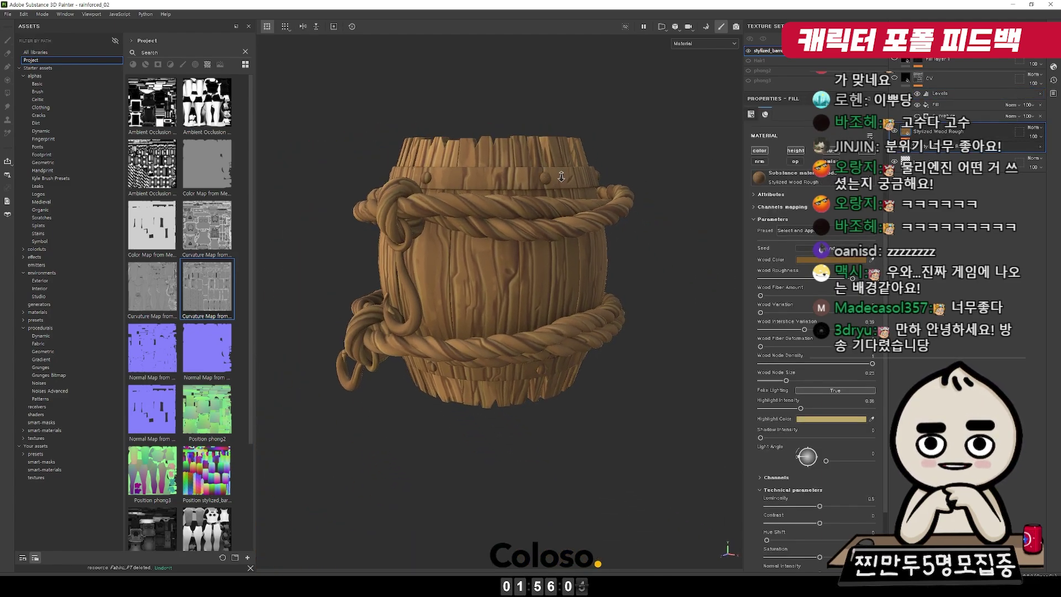
alt+right_drag(505, 194, 586, 166)
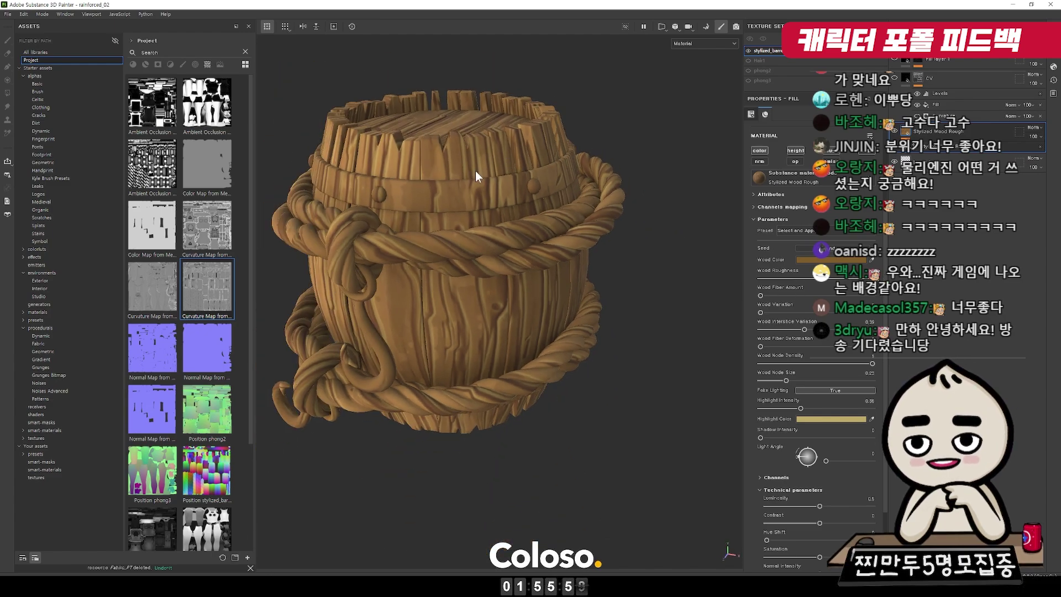
scroll(476, 171, up, 3)
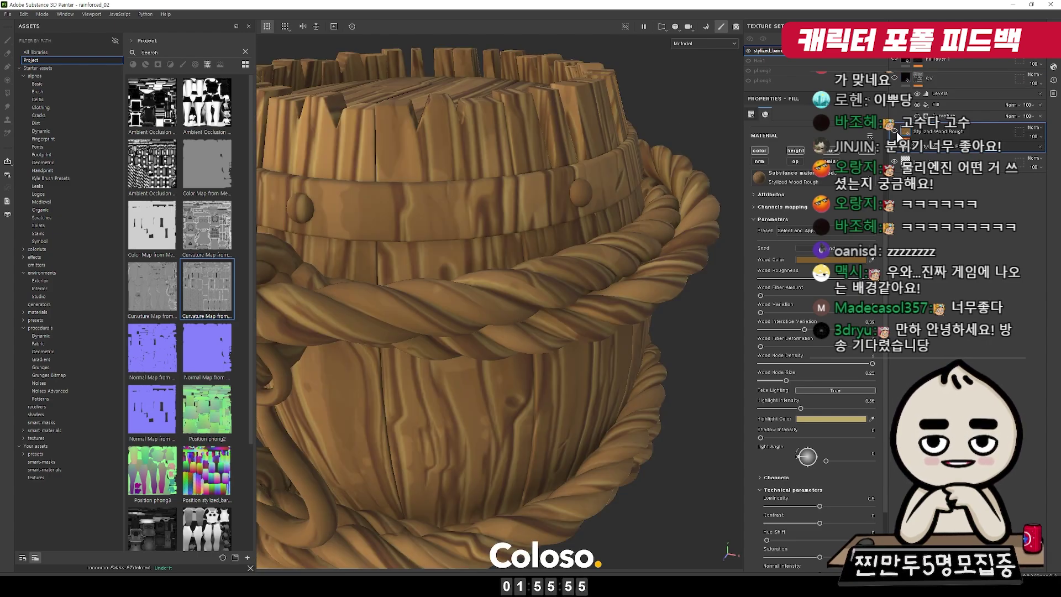
click(897, 131)
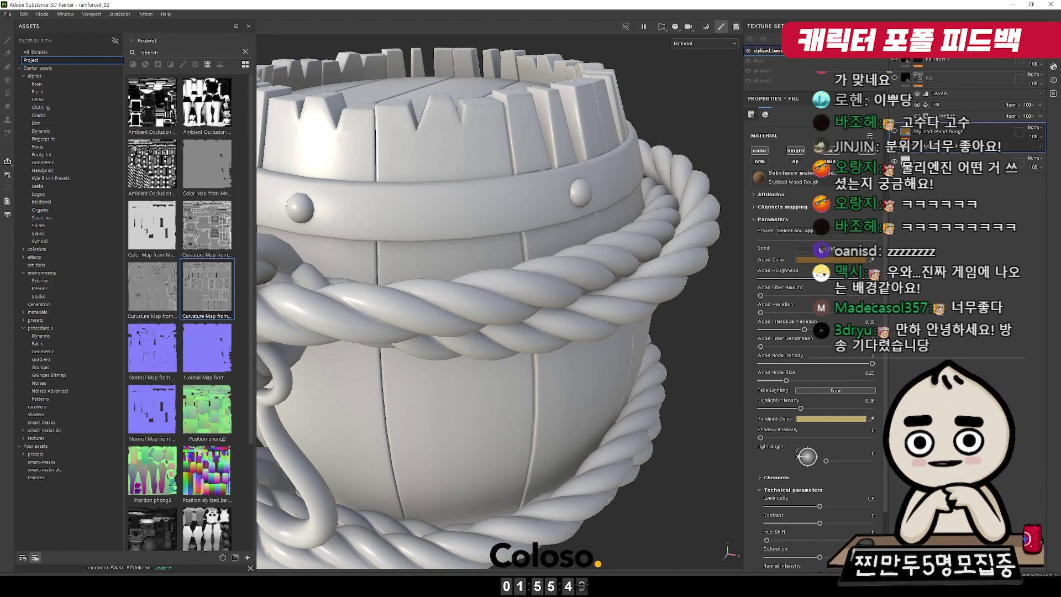
Switch to the Stylized Village ArtStation page in the browser and capture the standing barrel from the Barrel (Close up) image.
mouse_move(256, 574)
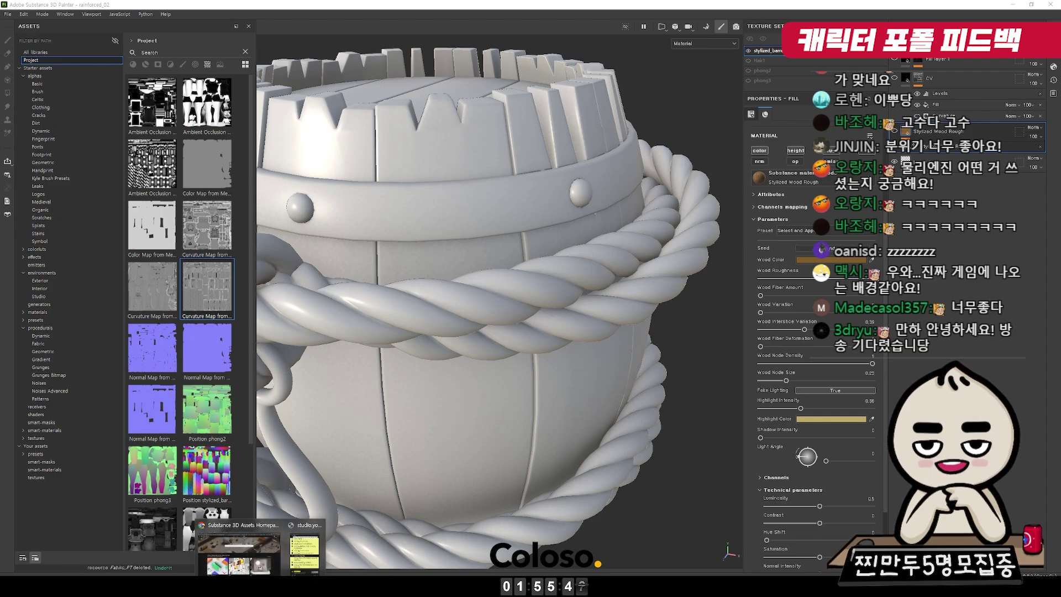
click(276, 586)
scroll(386, 403, down, 7)
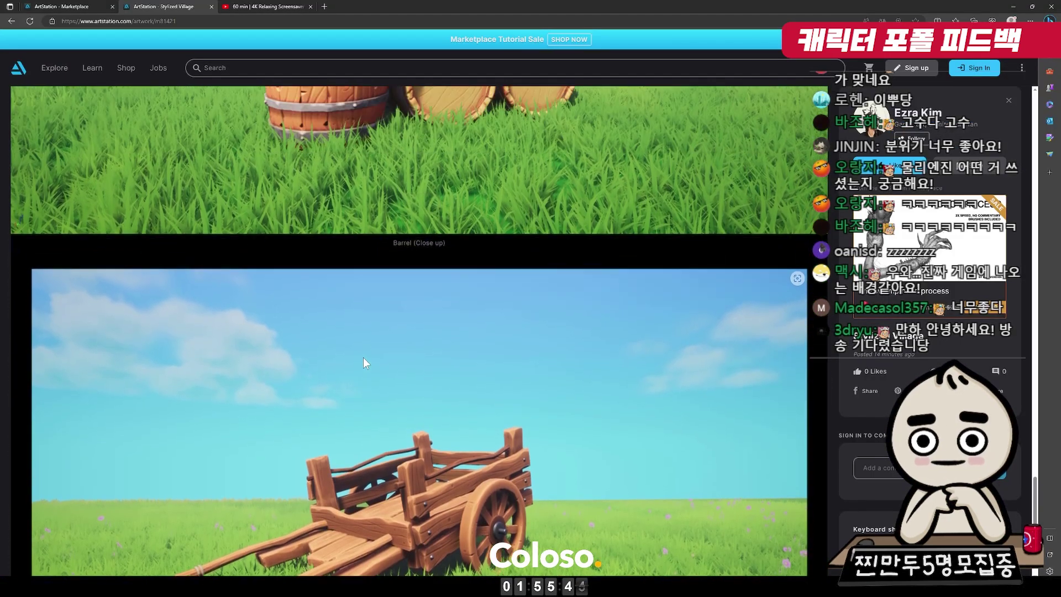
scroll(377, 271, up, 4)
key(super+shift+s)
drag(403, 185, 249, 379)
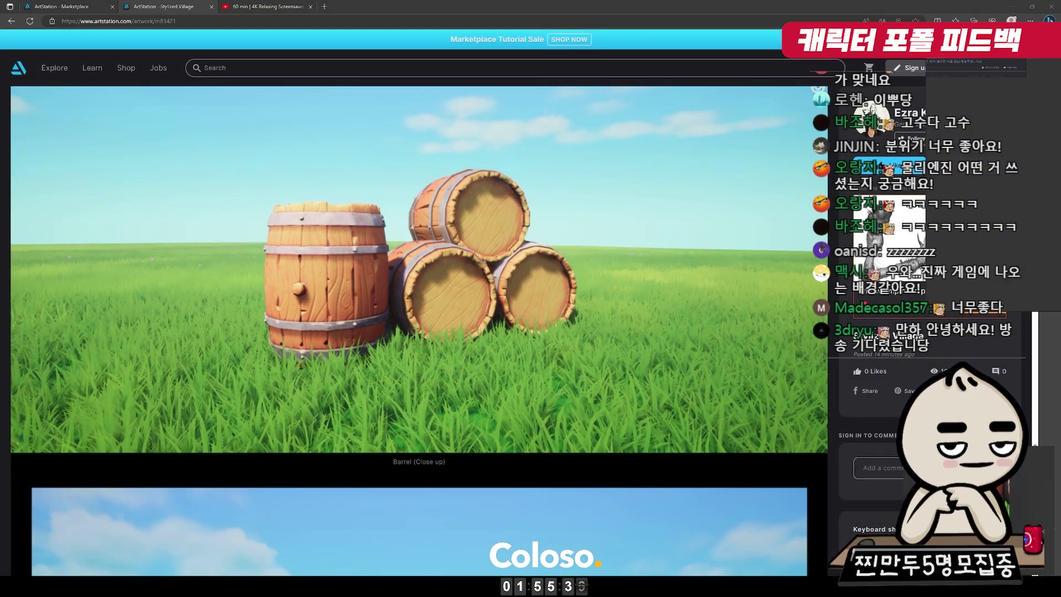
Paste the captured barrel into the reference viewer and examine its plank gaps, chips and carved grain up close.
key(alt+Tab)
key(ctrl+v)
scroll(579, 184, up, 5)
scroll(579, 184, down, 2)
scroll(608, 191, up, 4)
middle_drag(608, 191, 502, 197)
scroll(502, 197, down, 1)
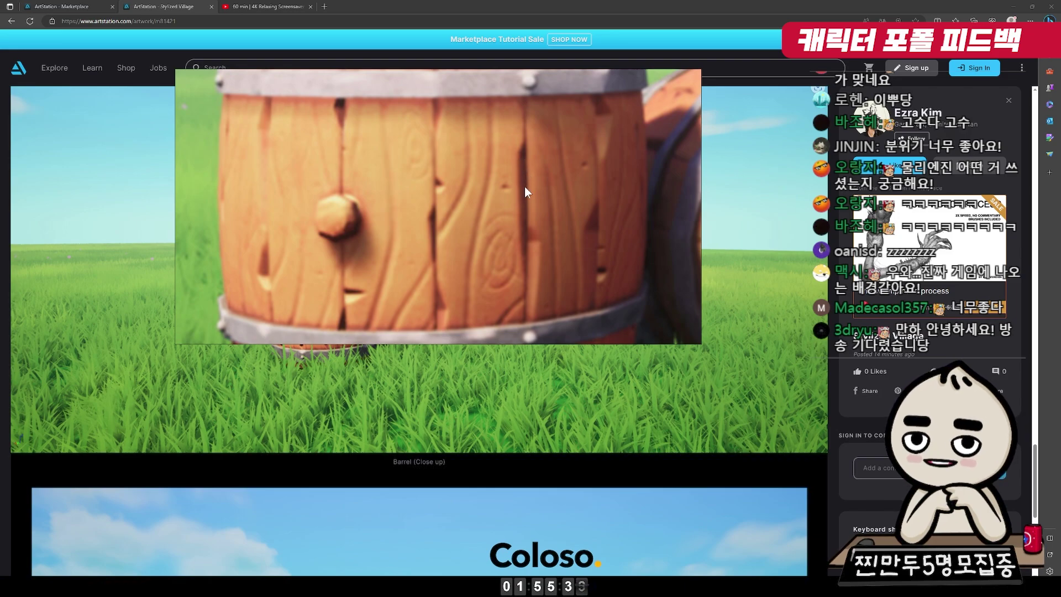
scroll(460, 163, up, 1)
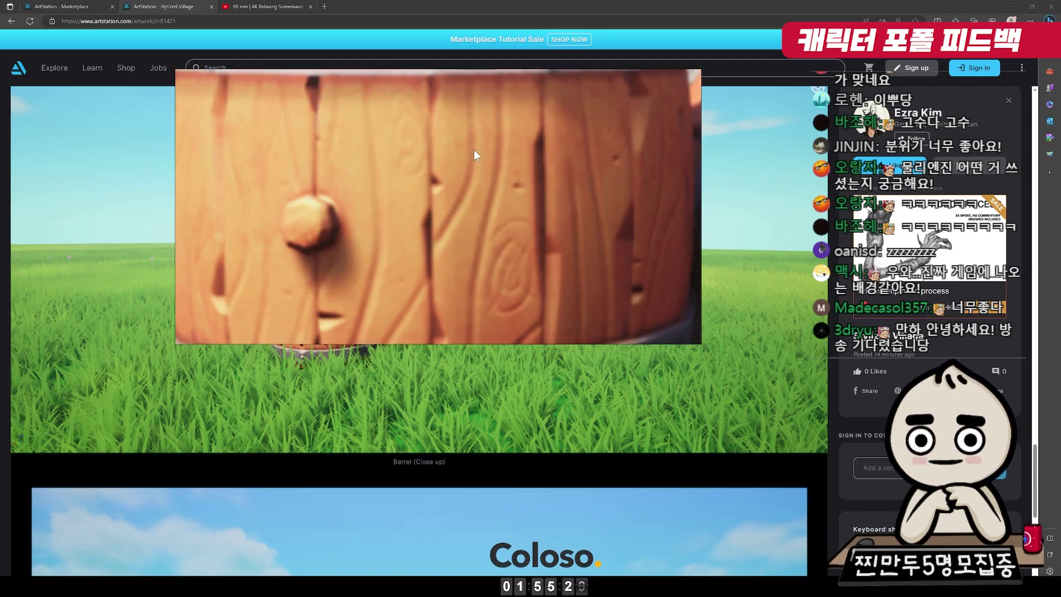
scroll(474, 214, up, 4)
scroll(426, 207, down, 1)
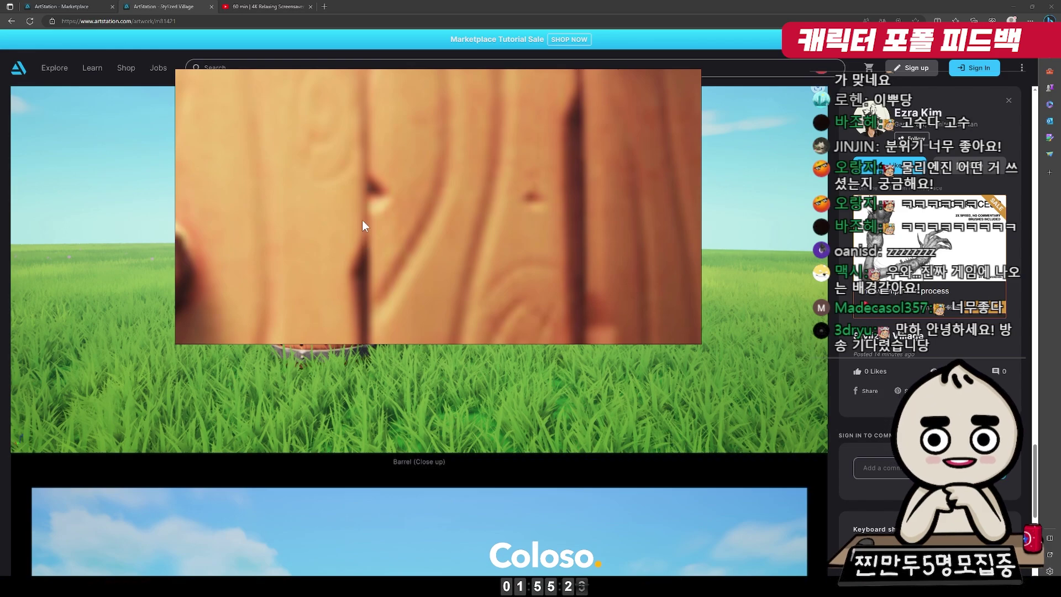
Move the reference viewer aside, review the whole barrel image, and return to Substance 3D Painter.
drag(361, 208, 439, 249)
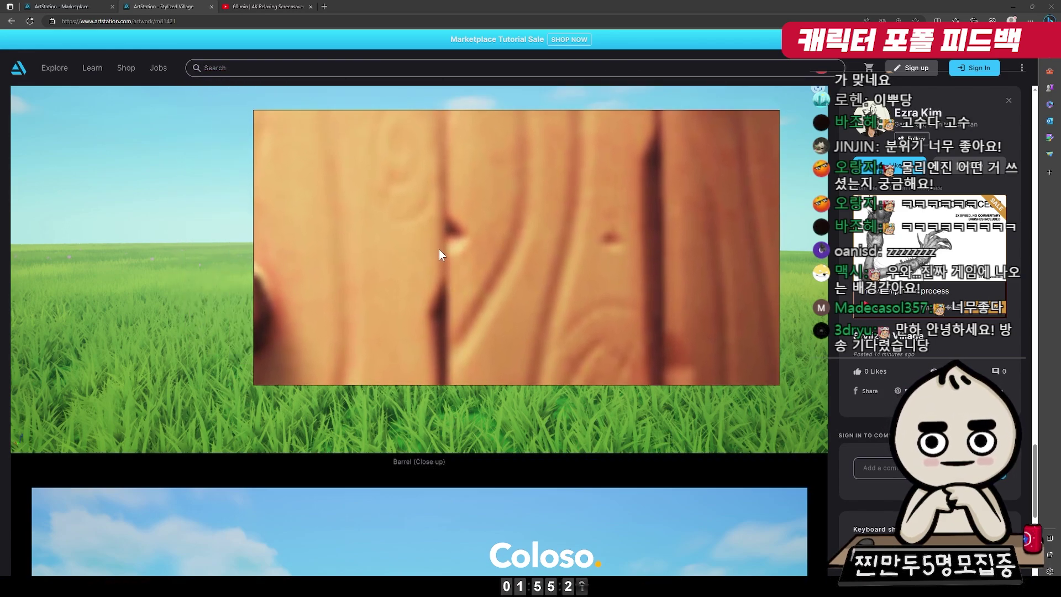
right_click(496, 257)
click(539, 180)
scroll(539, 180, down, 5)
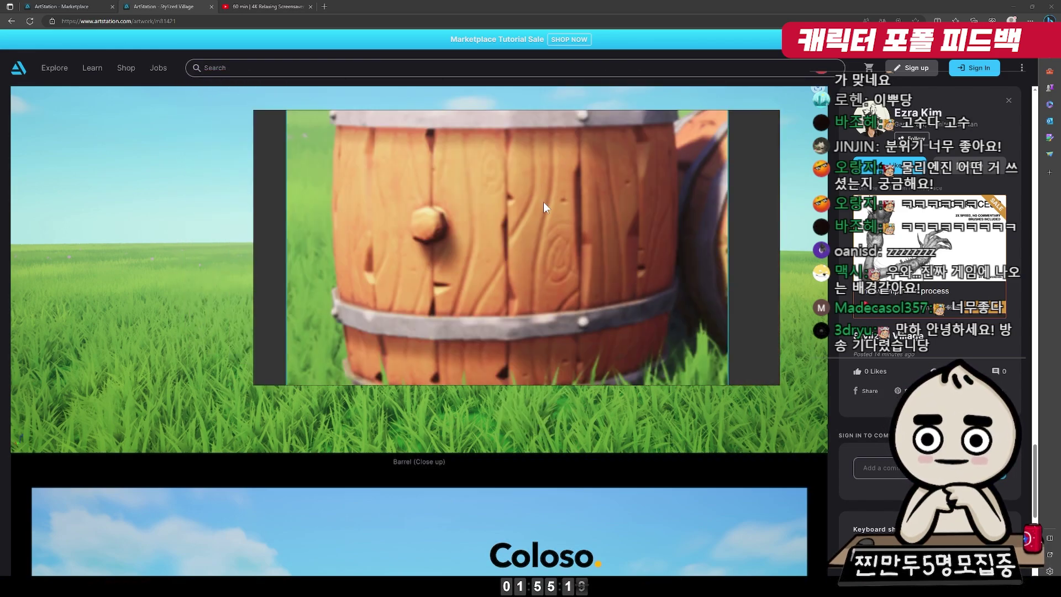
key(ctrl+m)
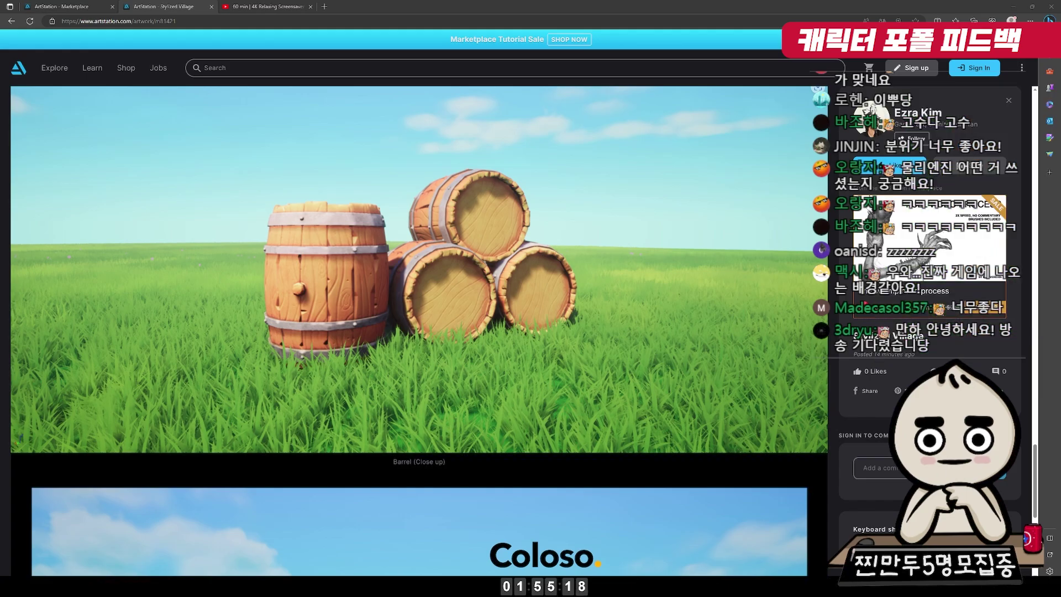
click(1014, 6)
Frame the whole untextured barrel and search all asset libraries for "wood".
scroll(599, 161, down, 3)
mouse_move(617, 199)
alt+mouse_down()
mouse_move(571, 107)
mouse_move(583, 190)
alt+mouse_up()
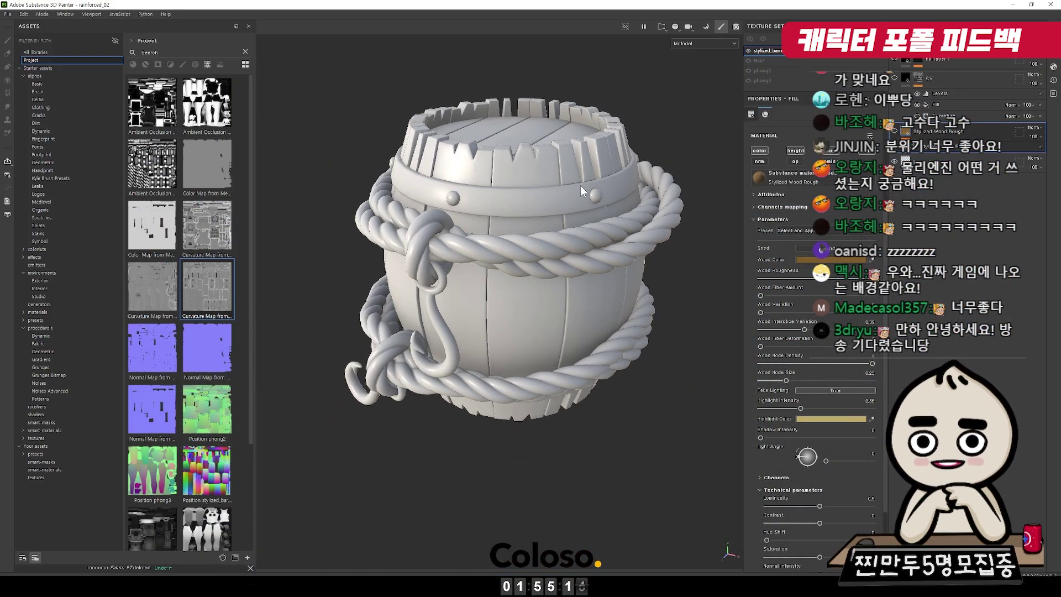
scroll(583, 189, up, 4)
scroll(583, 190, down, 4)
alt+middle_drag(583, 190, 510, 174)
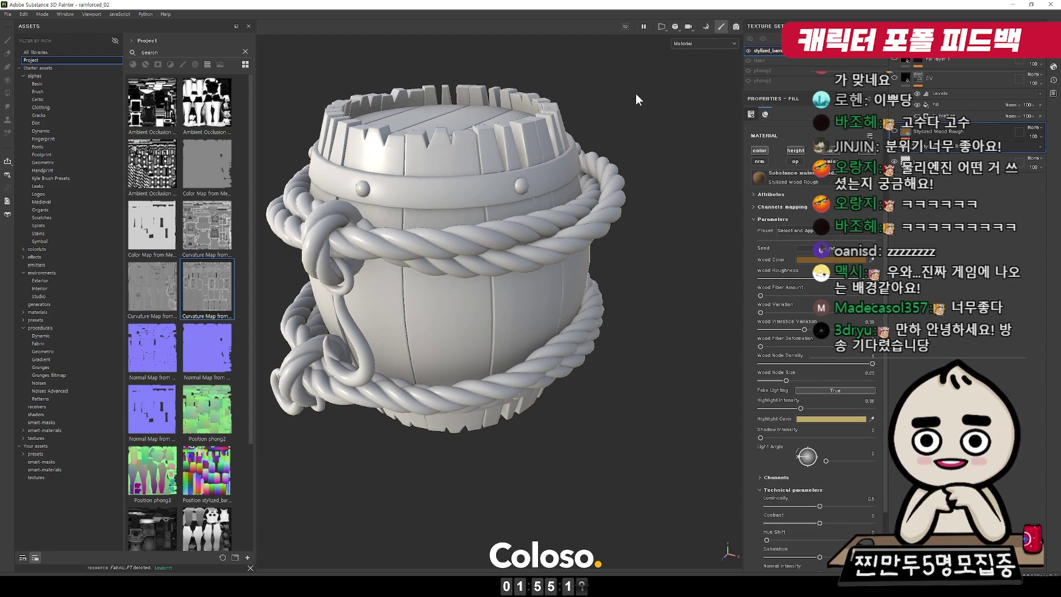
click(62, 52)
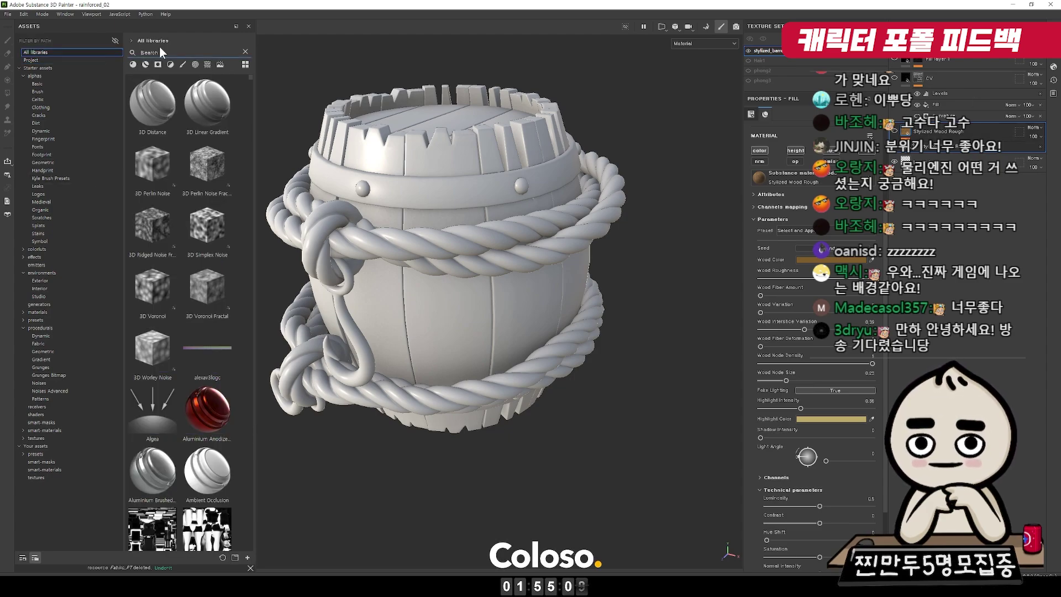
click(161, 51)
text(wood)
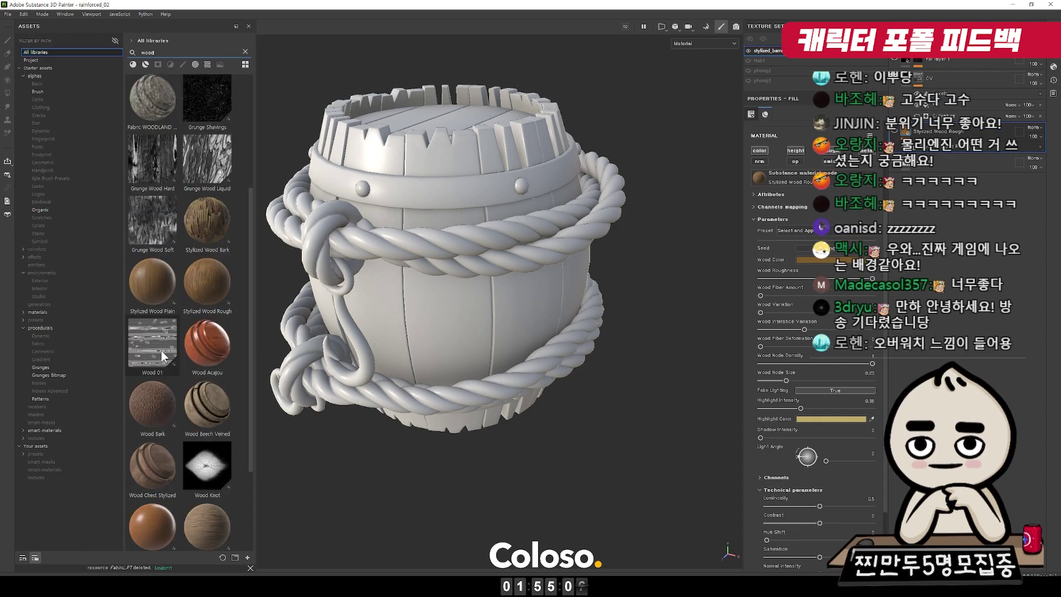
Browse the wood assets and apply the Stylized Wood Plain material to the barrel.
scroll(164, 343, down, 2)
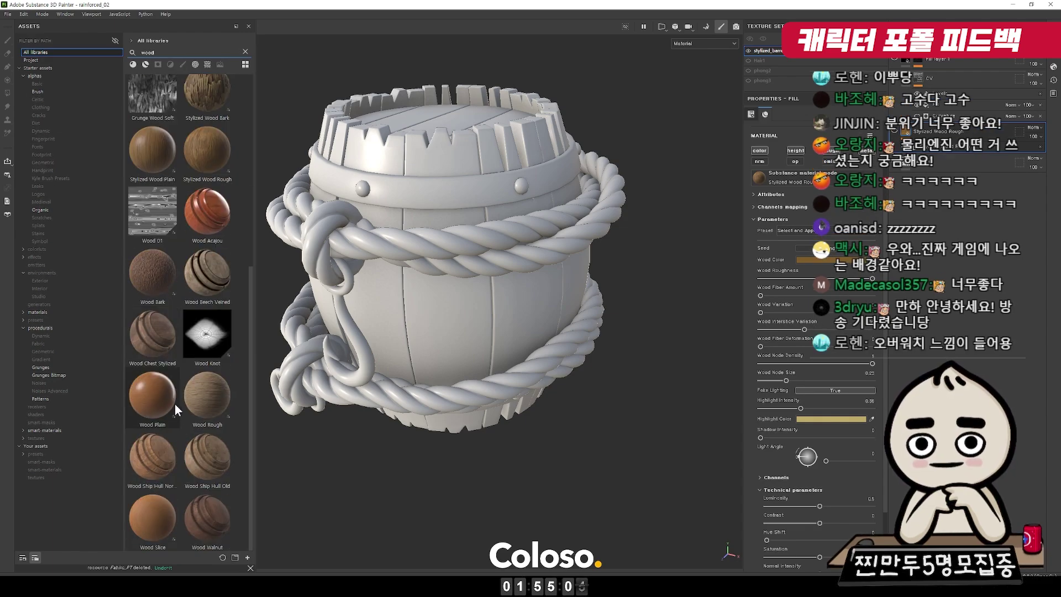
scroll(166, 420, up, 5)
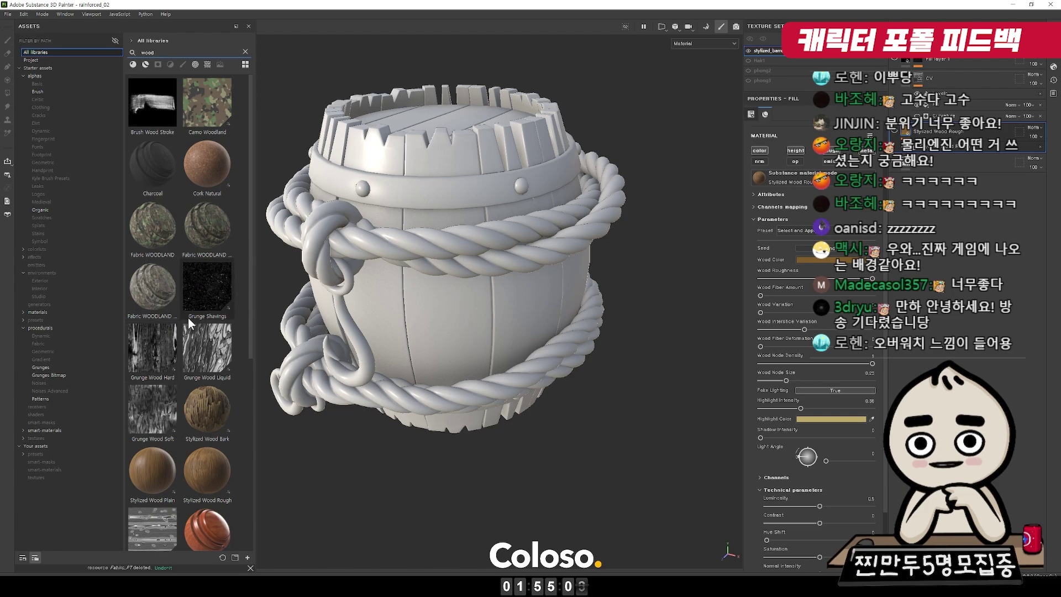
scroll(166, 332, down, 3)
drag(167, 301, 453, 279)
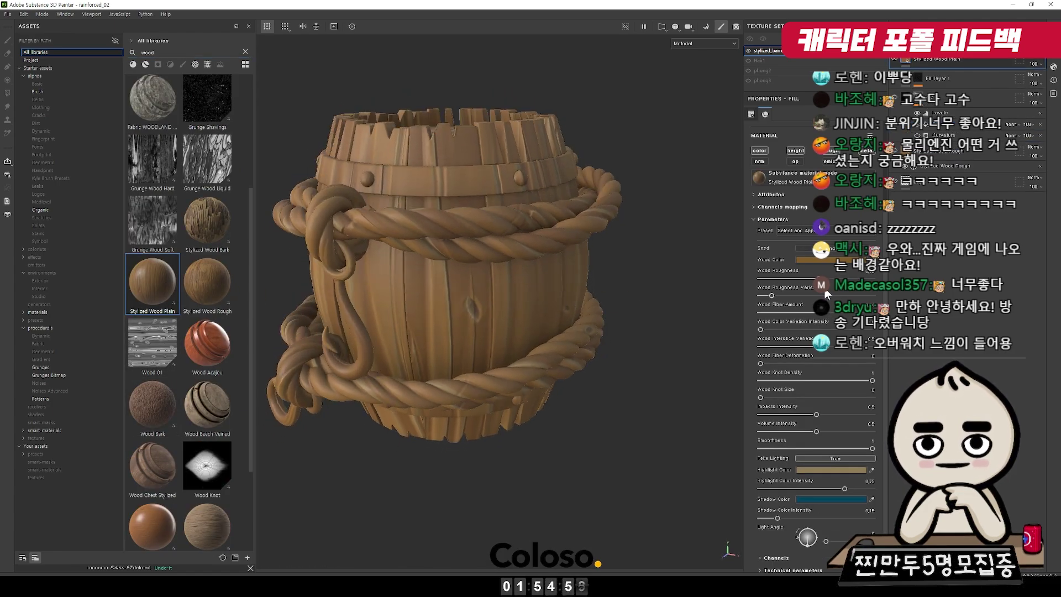
Increase the Stylized Wood Plain tiling for finer planks and lower its Height Range to about 0.2, checking the barrel from several sides.
scroll(813, 331, up, 2)
drag(807, 131, 809, 130)
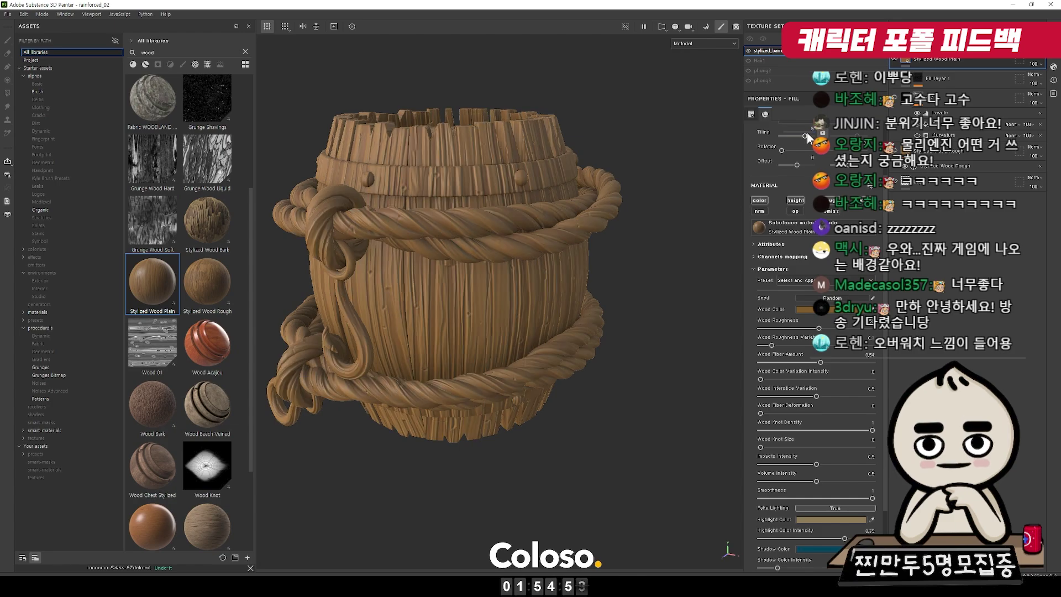
scroll(832, 459, down, 3)
scroll(827, 515, down, 5)
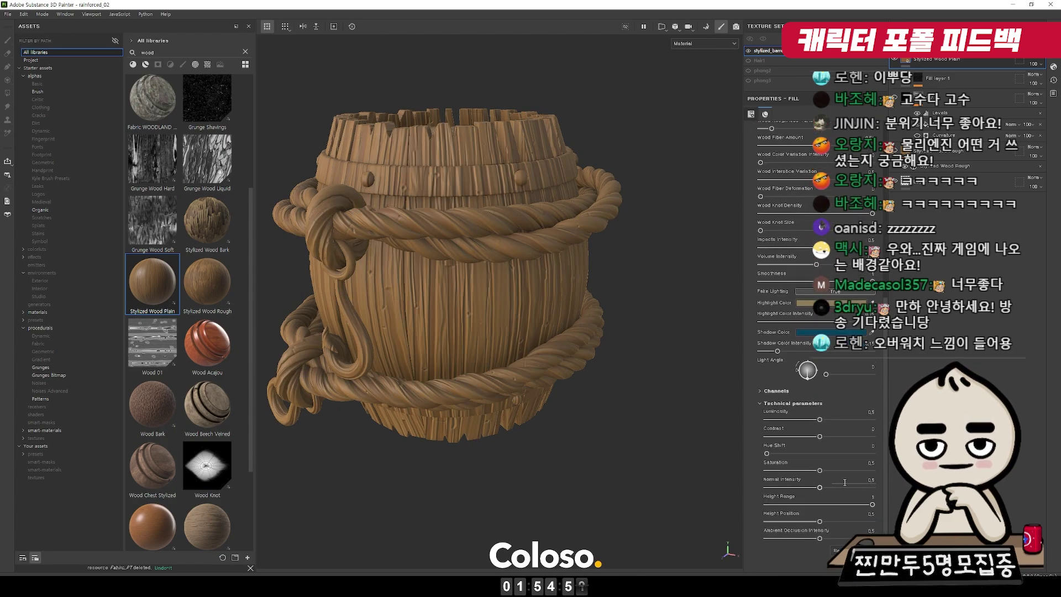
drag(828, 506, 785, 507)
alt+right_drag(451, 290, 428, 208)
alt+drag(428, 207, 497, 243)
alt+right_drag(497, 244, 530, 288)
alt+middle_drag(531, 287, 525, 232)
mouse_move(526, 232)
shift+right_down()
mouse_move(475, 231)
mouse_move(506, 231)
shift+right_up()
scroll(505, 265, up, 3)
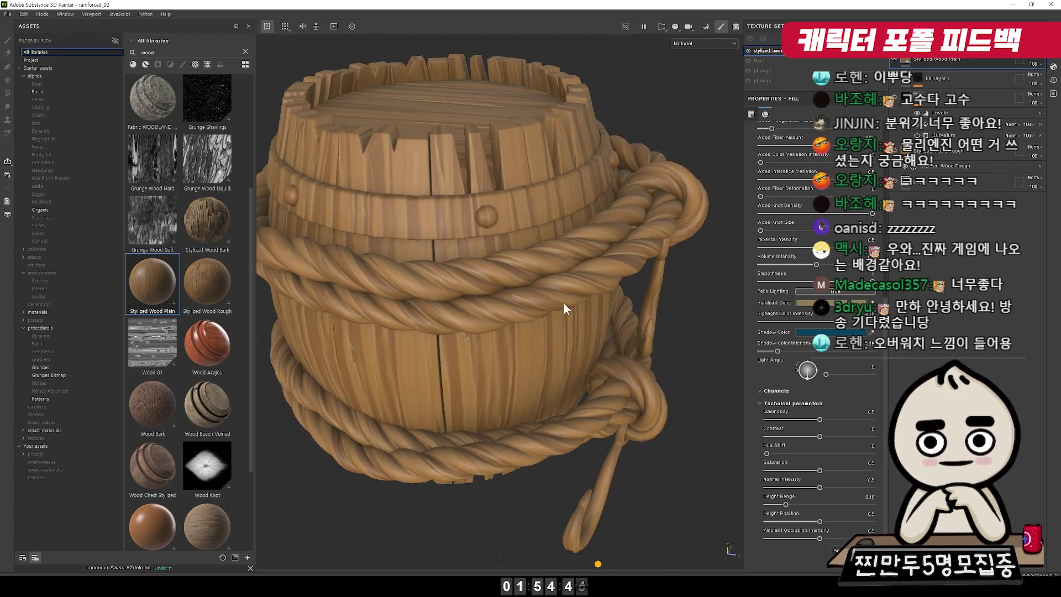
Add a fill layer limited to the color and roughness channels, with a black base color and raised roughness.
click(997, 39)
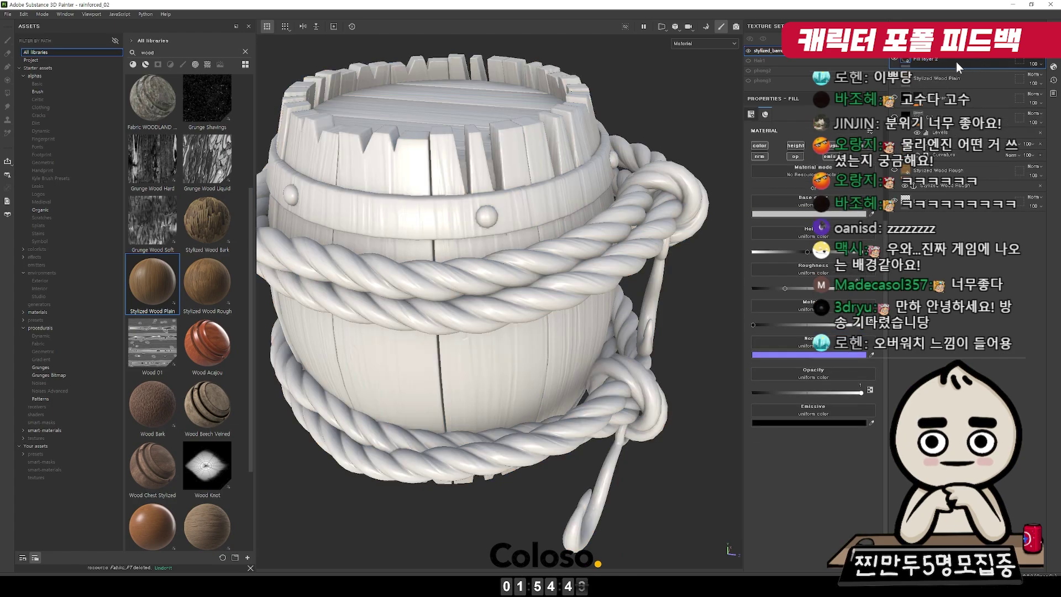
click(802, 211)
drag(891, 429, 713, 565)
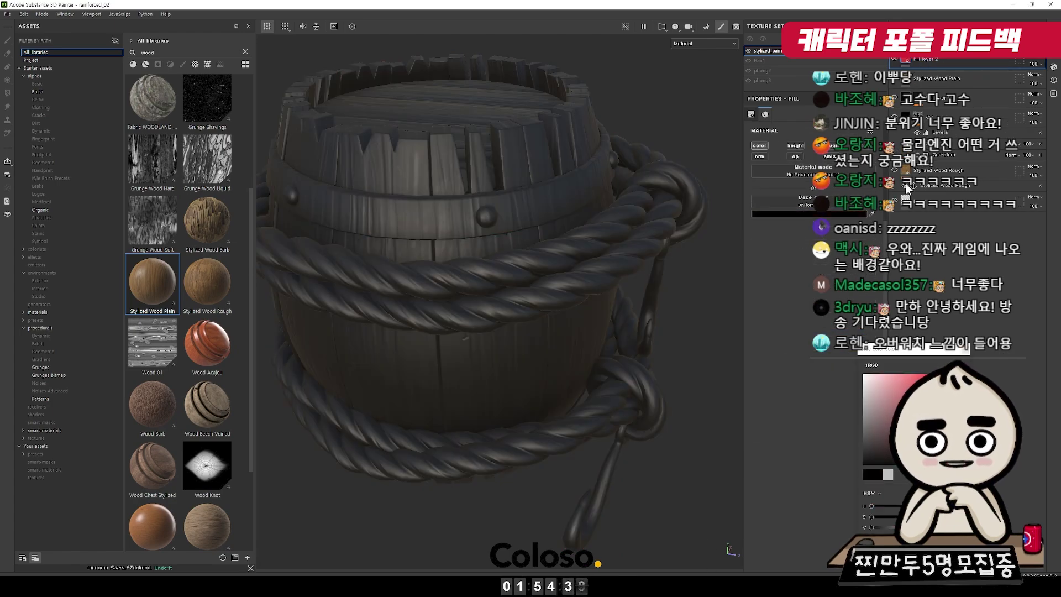
click(831, 146)
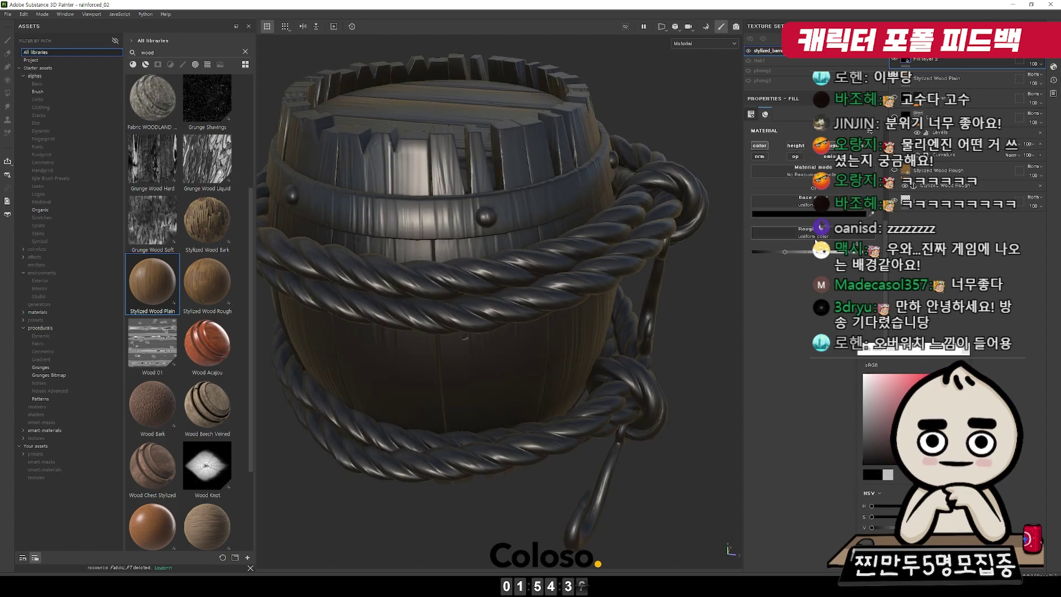
drag(801, 251, 824, 252)
Add a black mask to the dark fill layer and fill it with an Ambient Occlusion generator.
right_click(943, 56)
click(950, 69)
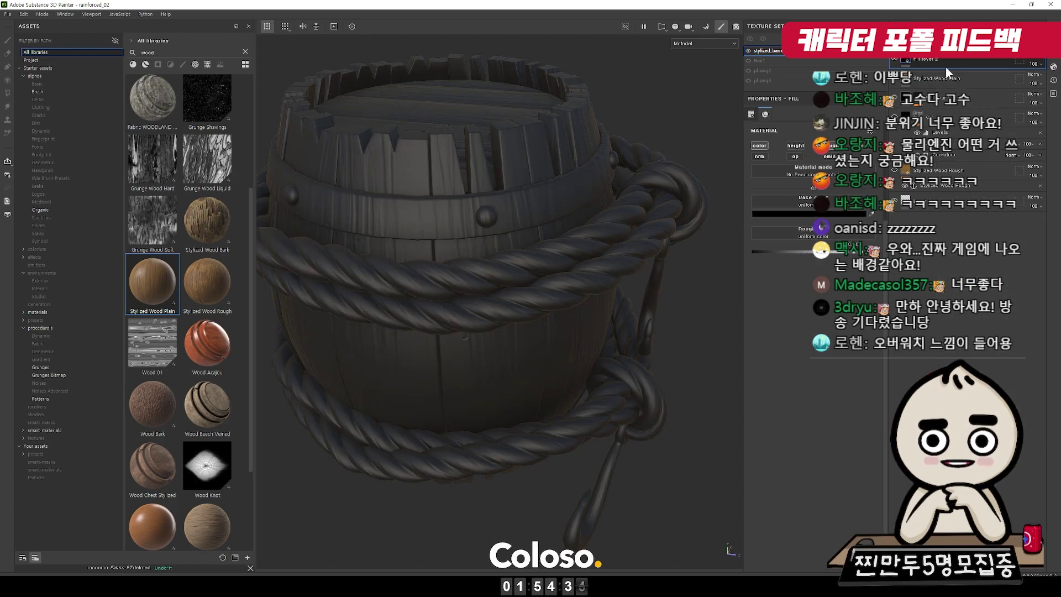
right_click(911, 56)
click(916, 56)
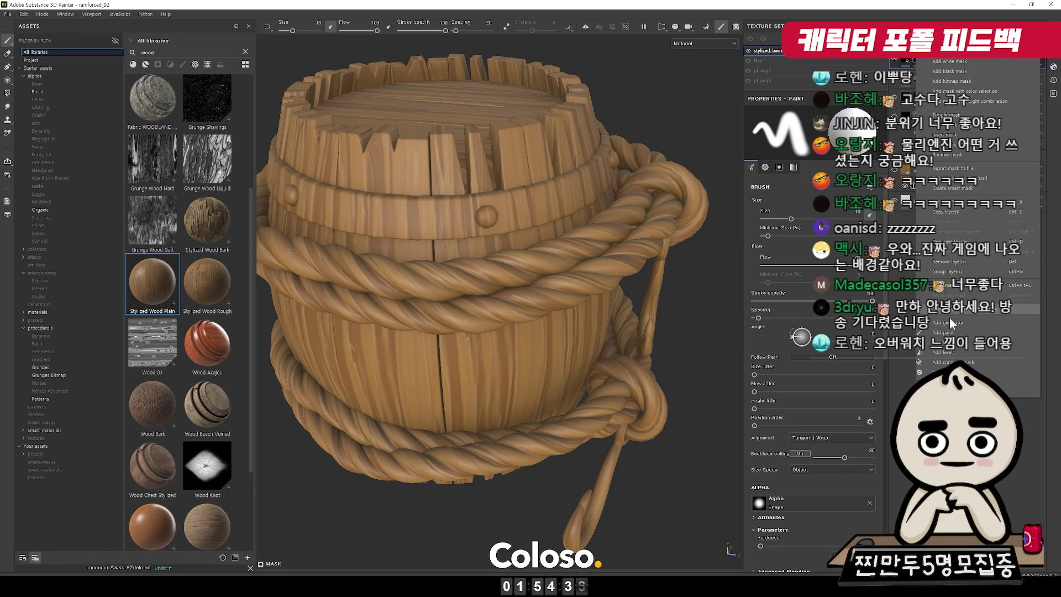
click(796, 138)
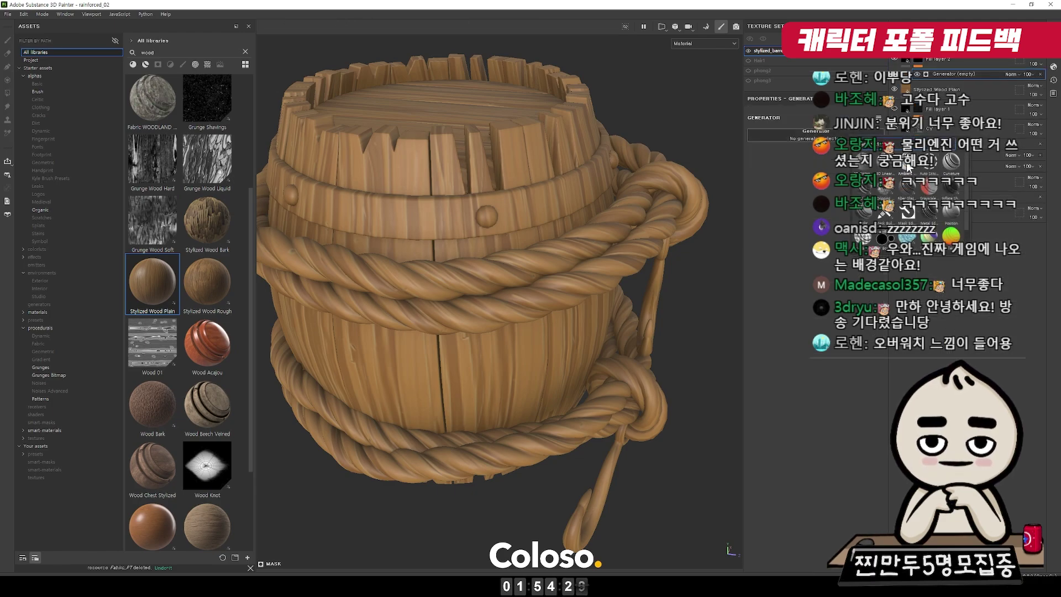
click(906, 161)
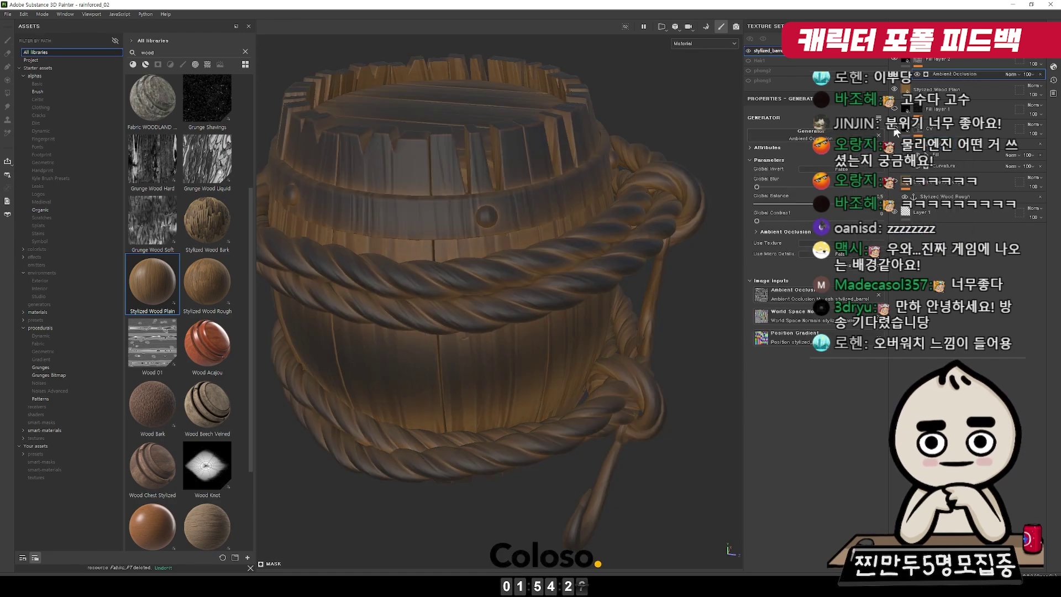
Invert the Ambient Occlusion generator, lower its Global Balance to 0.1 and inspect the darkened crevices around the barrel.
click(856, 168)
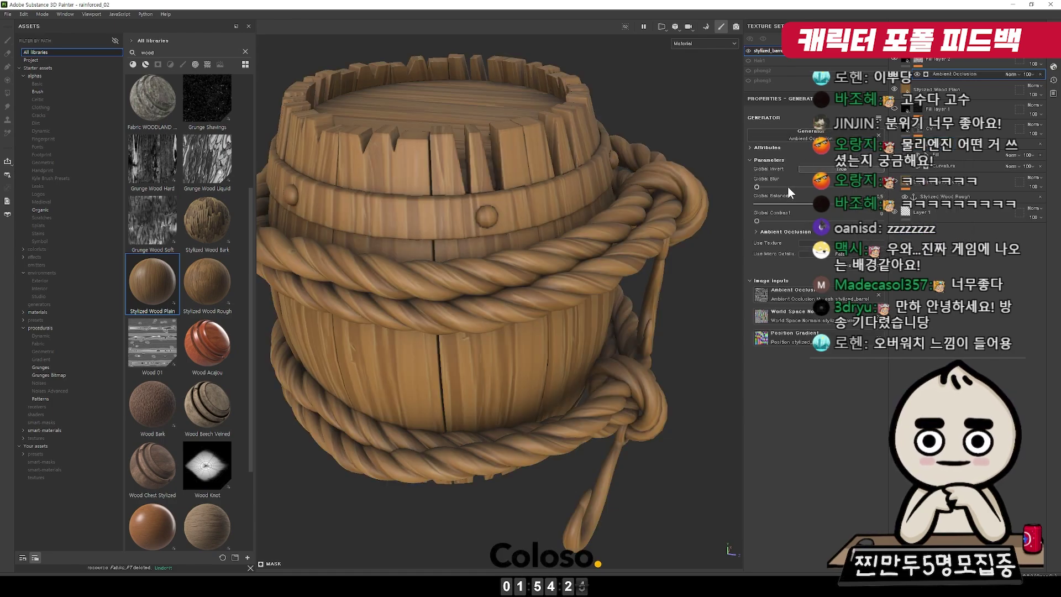
mouse_move(827, 204)
mouse_down()
mouse_move(738, 207)
mouse_move(769, 208)
mouse_up()
scroll(572, 243, up, 5)
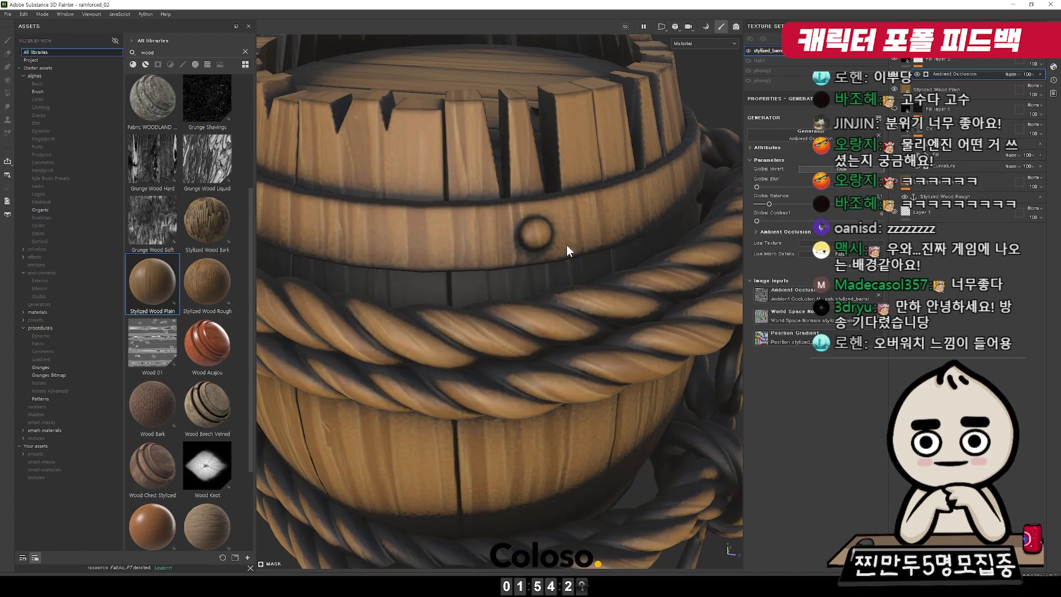
scroll(577, 210, down, 5)
scroll(481, 291, up, 3)
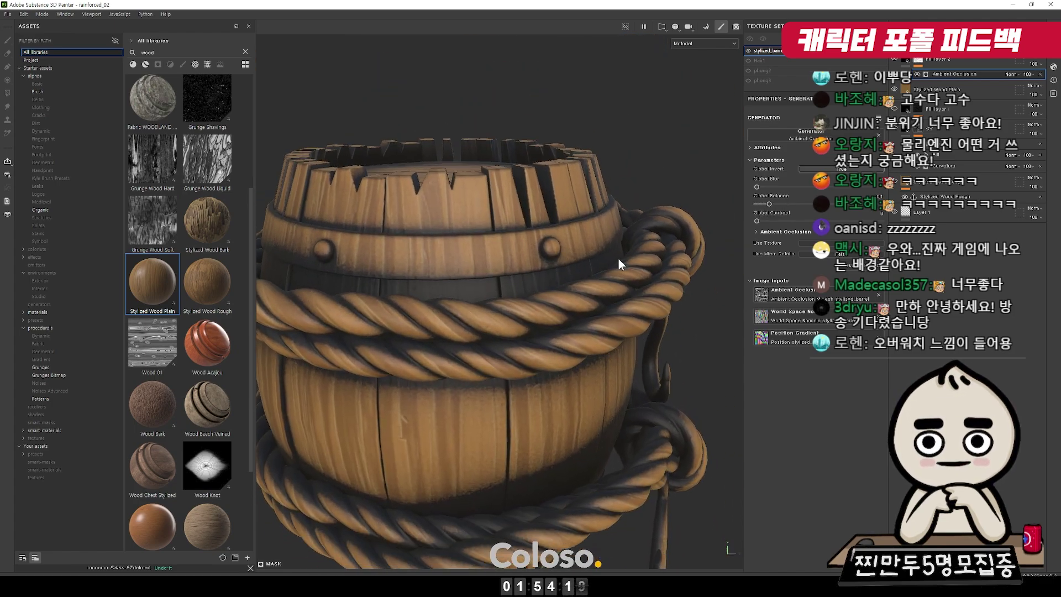
scroll(398, 192, down, 5)
mouse_move(397, 193)
shift+right_down()
mouse_move(326, 176)
mouse_move(398, 193)
shift+right_up()
scroll(568, 267, up, 5)
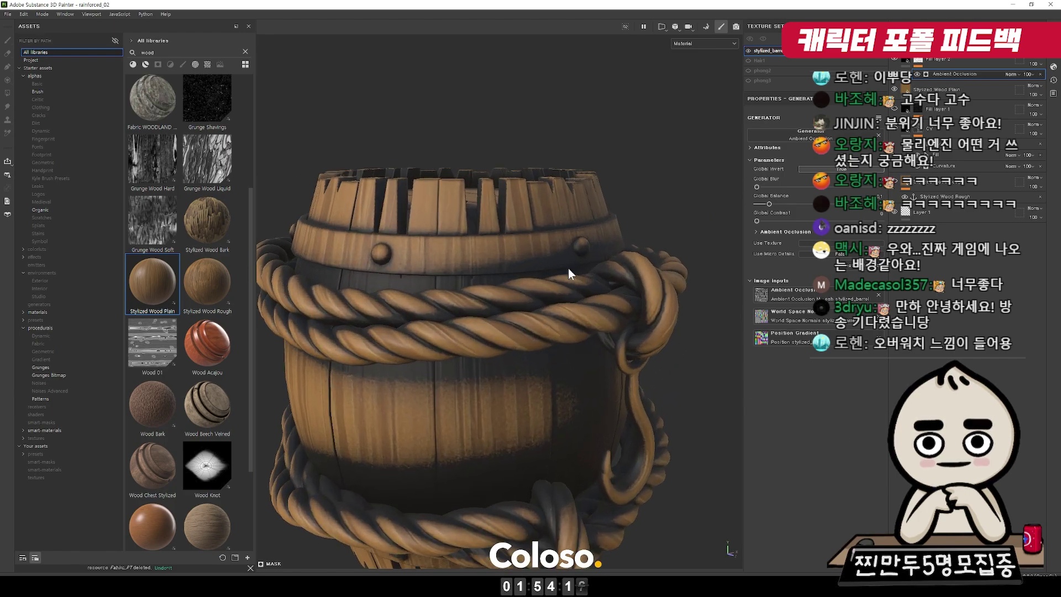
scroll(512, 312, up, 5)
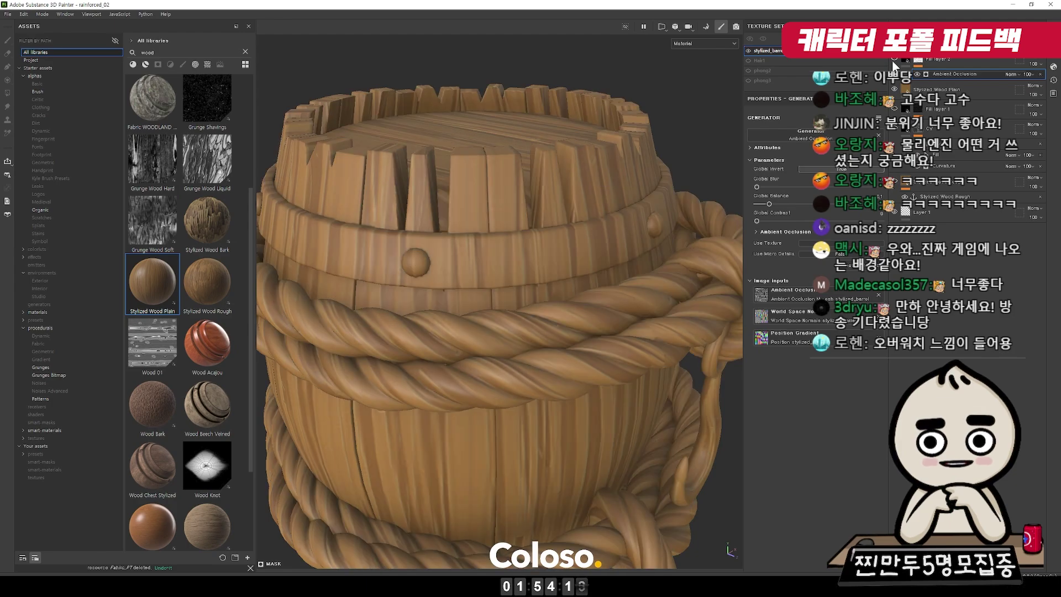
Raise the generator's Global Balance to about 0.19 and set the dark fill layer's opacity to 35.
drag(1043, 82, 1033, 87)
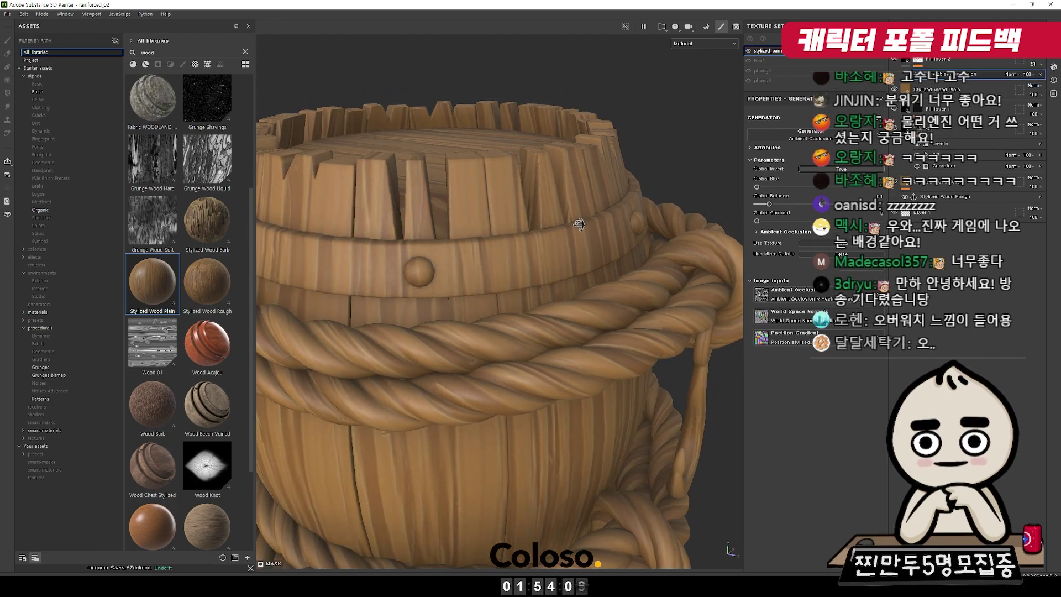
key(f)
drag(766, 204, 781, 204)
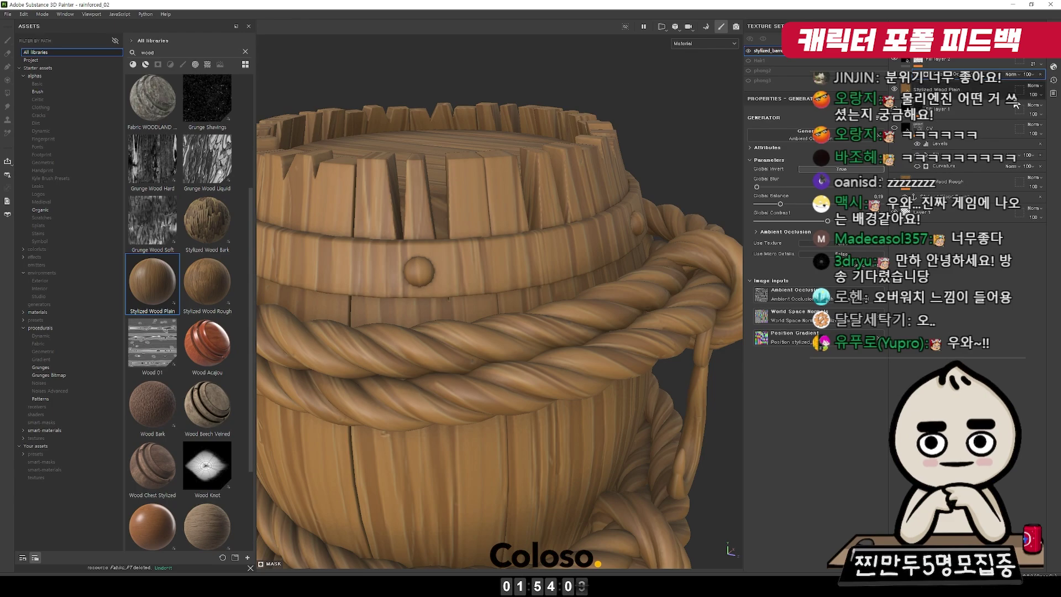
click(1033, 75)
drag(1031, 79, 1036, 81)
scroll(596, 284, down, 3)
alt+drag(595, 284, 520, 279)
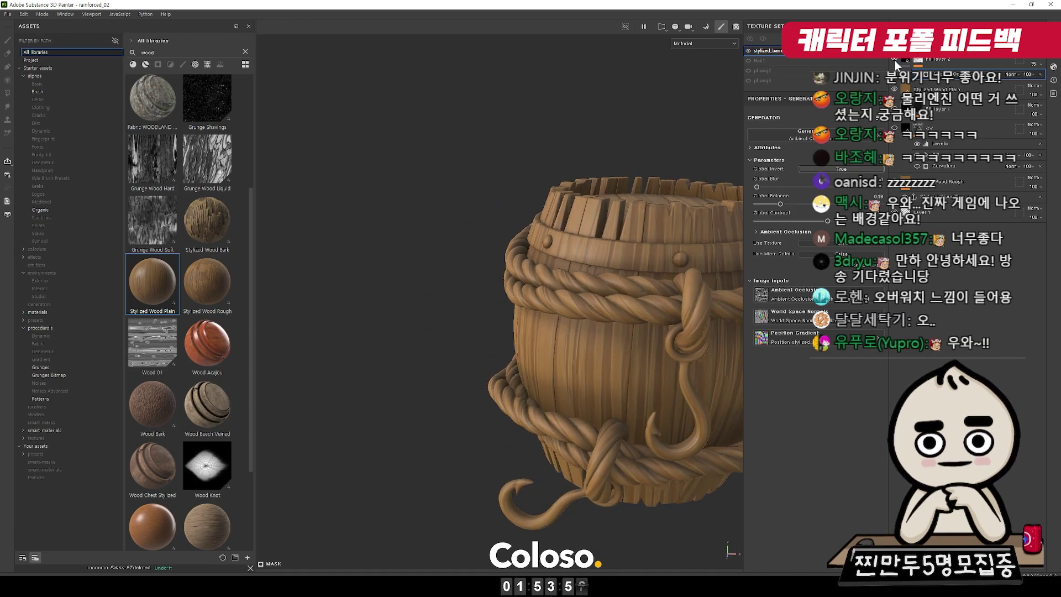
Bring the barrel reference over the viewport, examine its plank shading and carved grain, and move it back out of the way.
key(f)
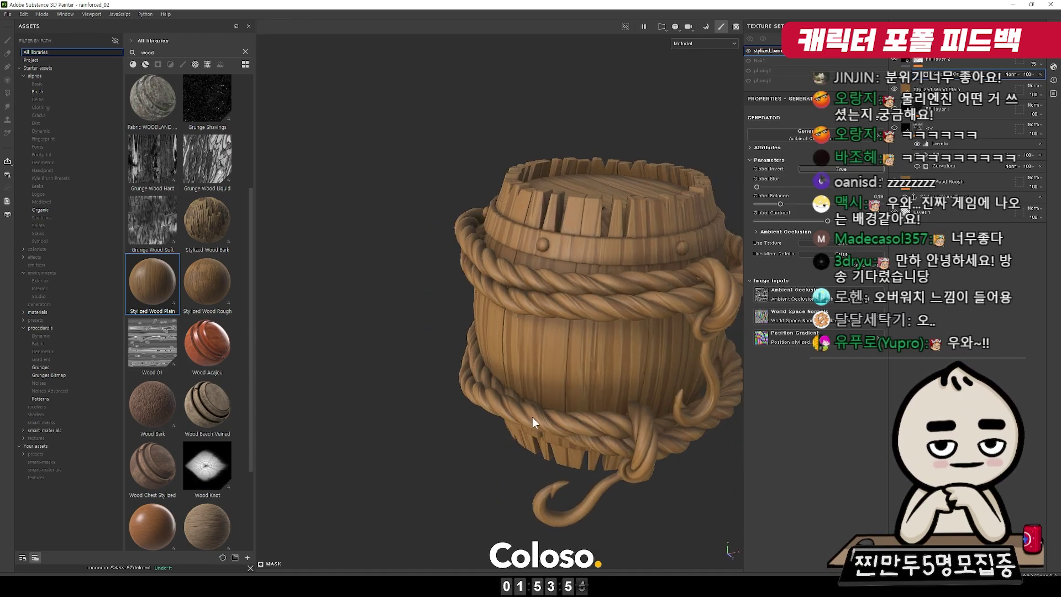
right_drag(1050, 111, 472, 330)
scroll(497, 326, down, 2)
middle_drag(605, 266, 558, 328)
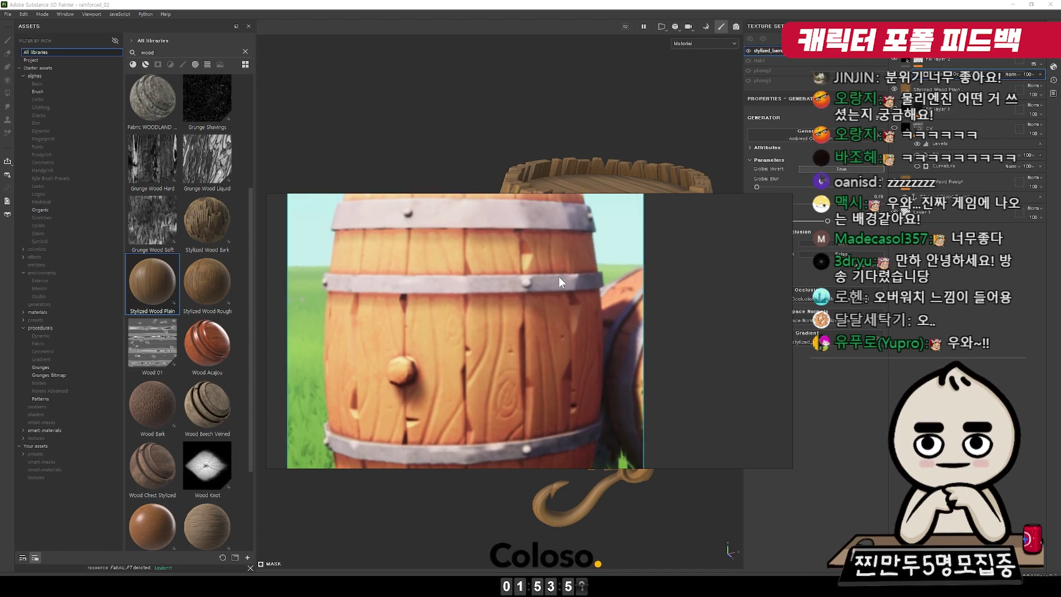
scroll(511, 299, up, 3)
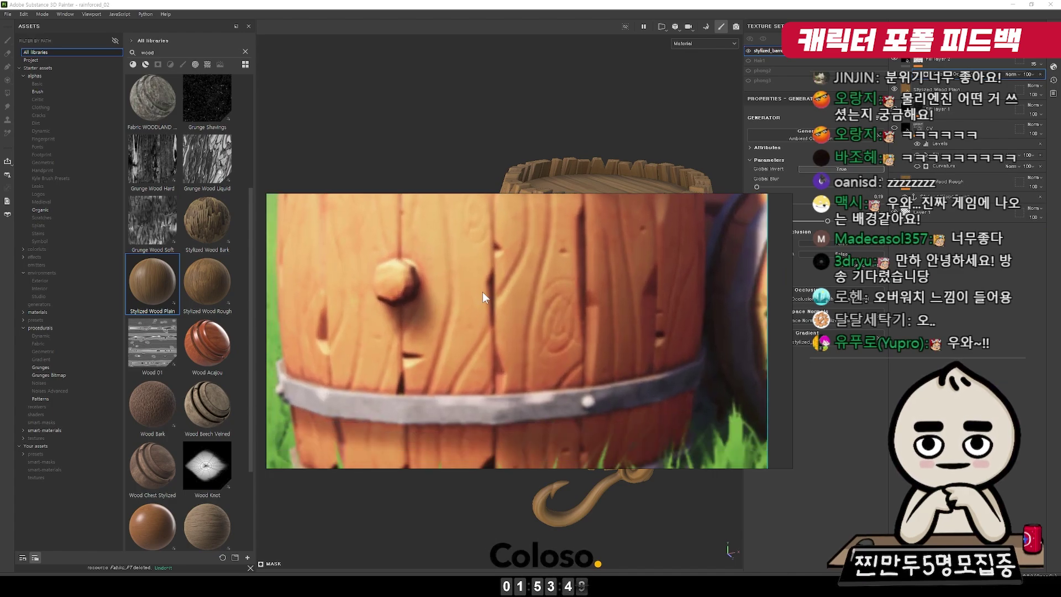
right_drag(417, 323, 1060, 298)
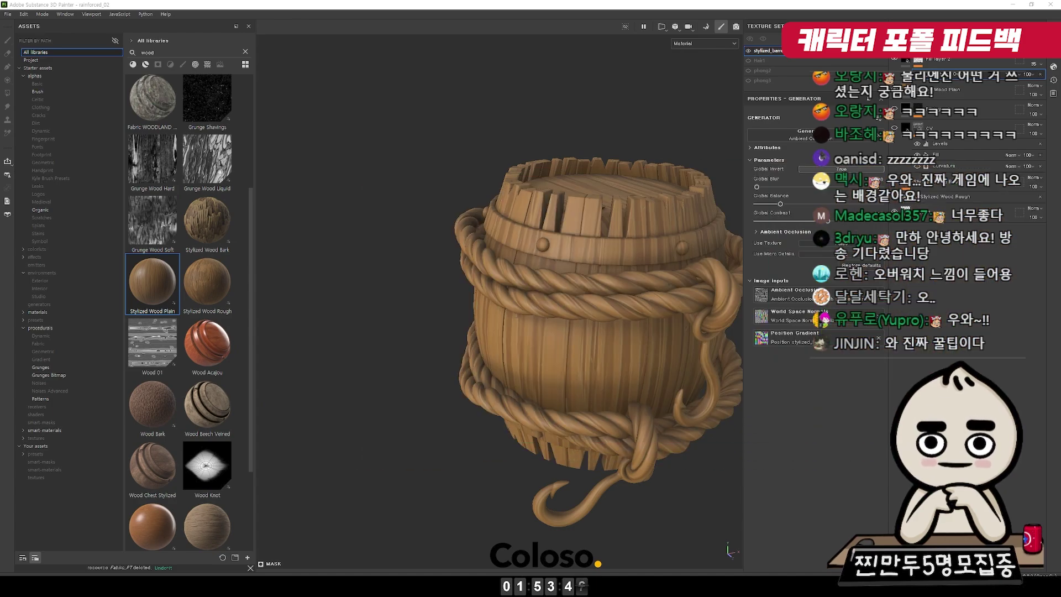
Reframe the barrel and rename the dark fill layer as Ao.
alt+drag(594, 288, 589, 264)
alt+right_drag(590, 264, 497, 287)
alt+middle_drag(531, 299, 586, 315)
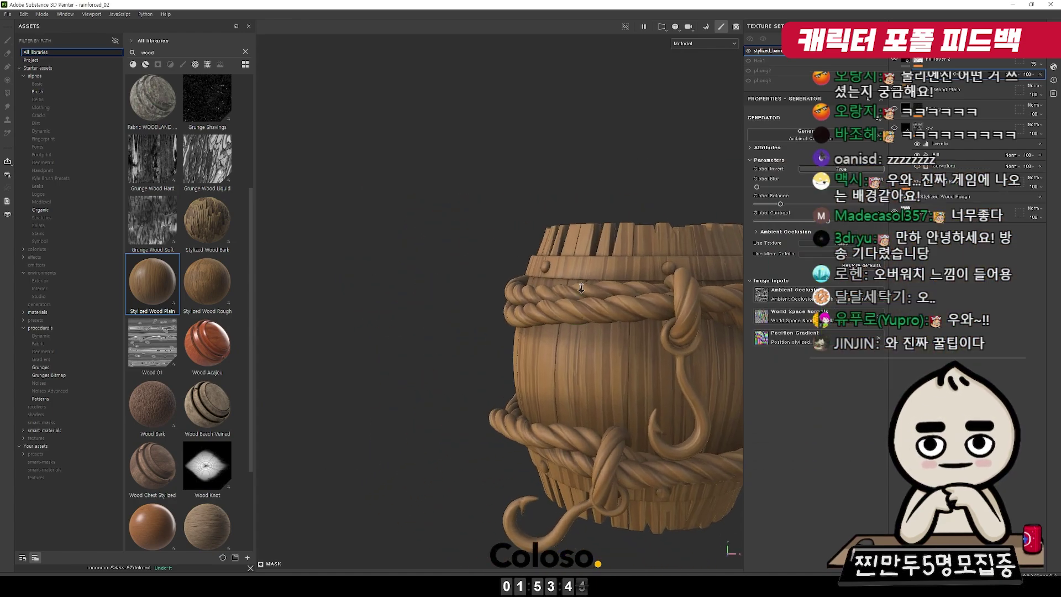
alt+right_drag(586, 315, 665, 371)
alt+middle_drag(665, 371, 601, 319)
double_click(944, 61)
text(Ao)
key(Return)
Toggle the Ao layer's visibility repeatedly to compare the barrel with and without the crevice shading.
click(891, 60)
click(892, 60)
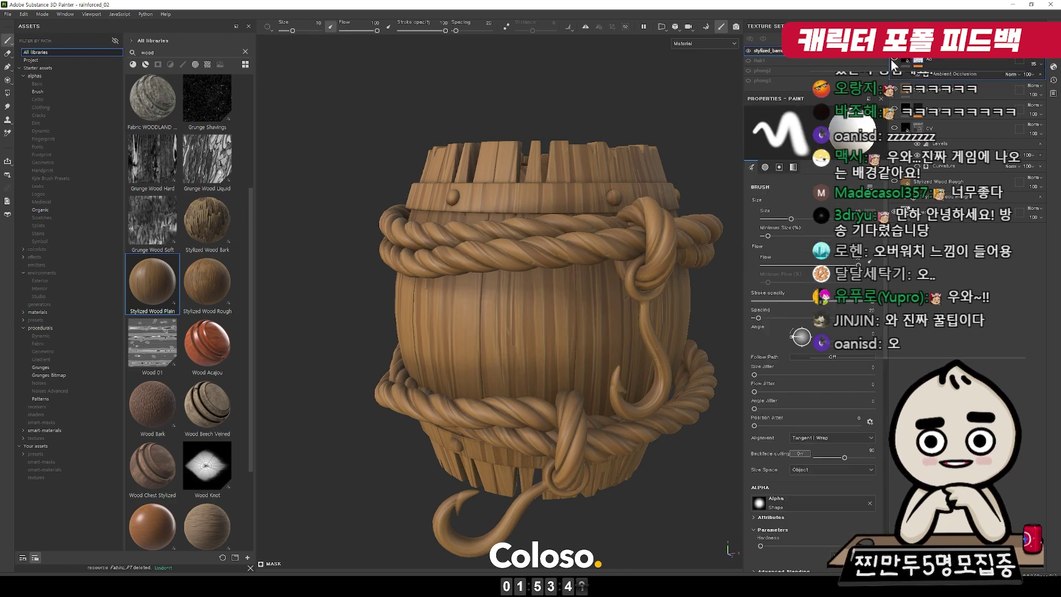
click(891, 60)
click(891, 58)
click(891, 59)
click(891, 58)
click(891, 58)
click(891, 58)
alt+right_drag(696, 298, 696, 326)
click(894, 59)
click(894, 60)
Duplicate the Ao layer and raise the upper copy's opacity to 100.
click(925, 62)
click(913, 61)
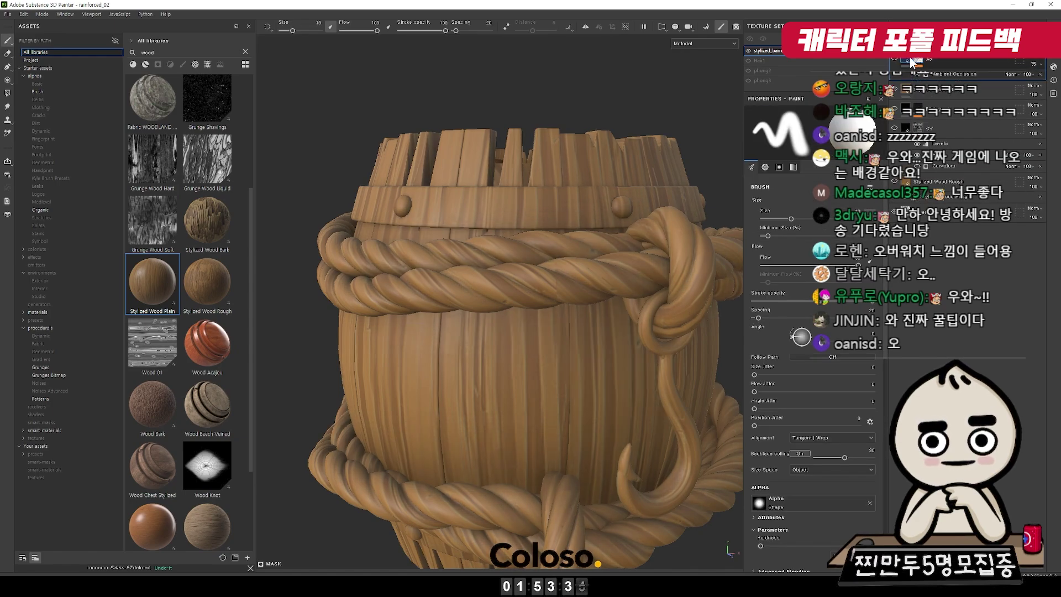
click(910, 61)
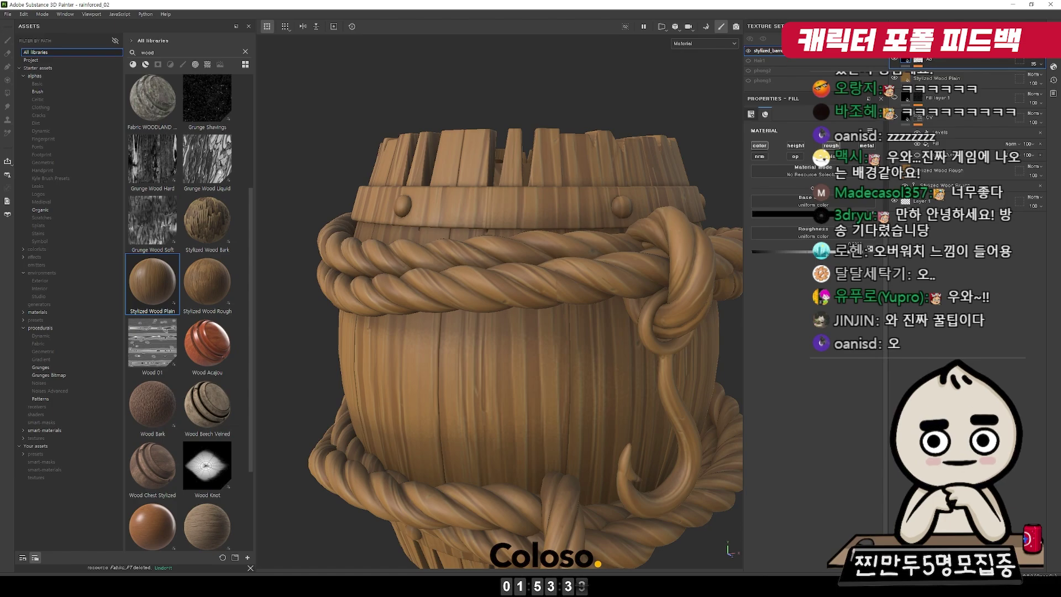
click(912, 59)
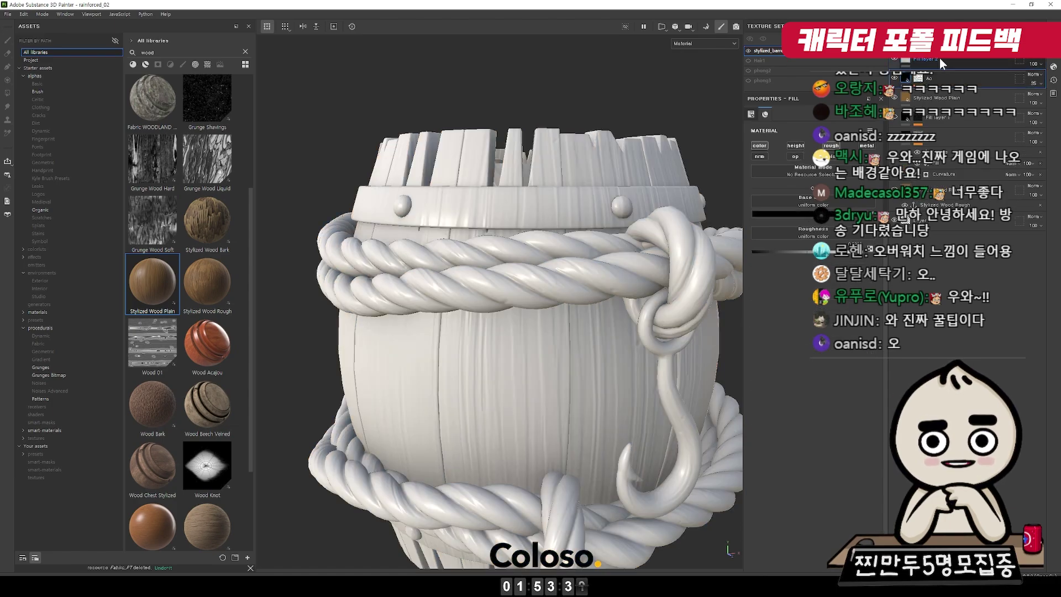
key(ctrl+z)
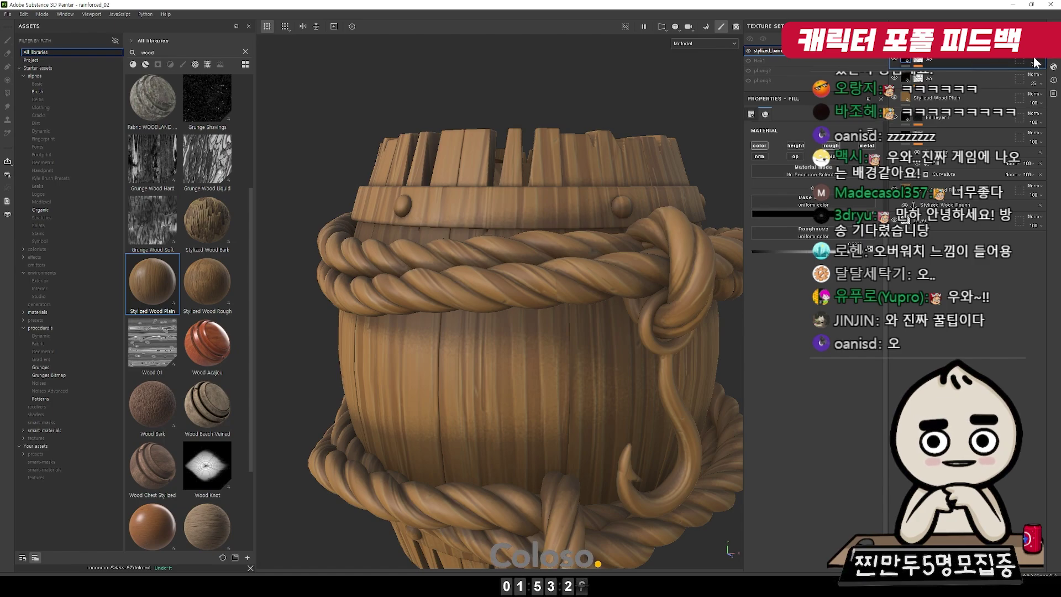
click(1027, 94)
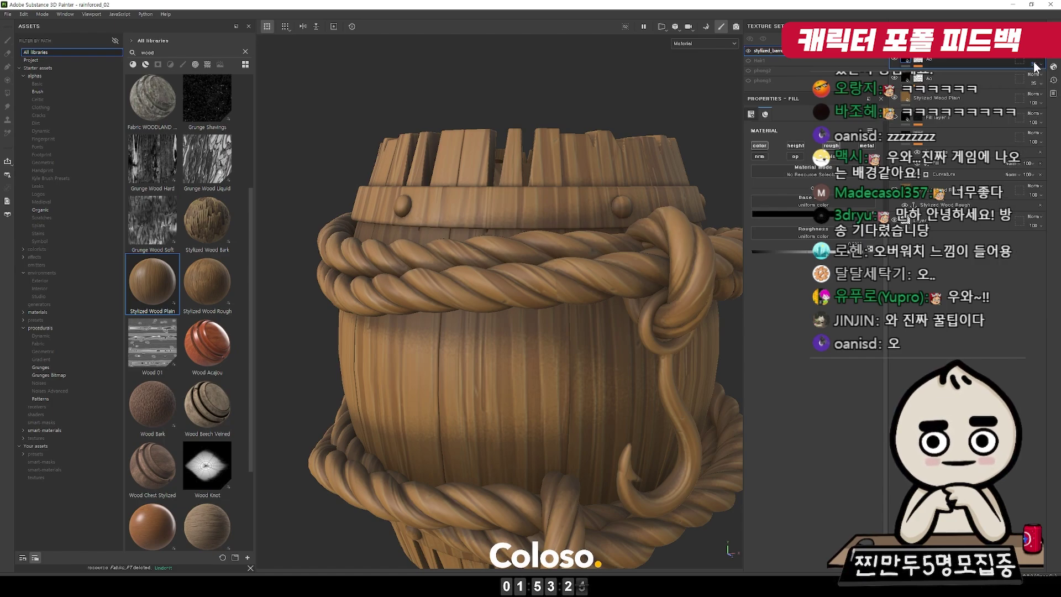
click(1037, 64)
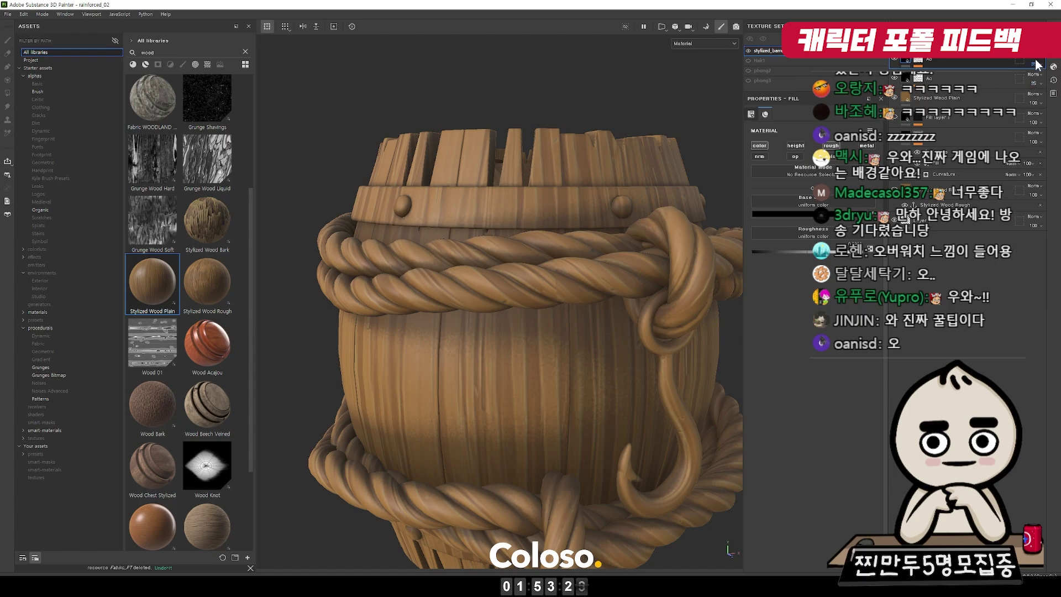
drag(1035, 80, 1060, 80)
Raise the Global Balance of the Ambient Occlusion generator in the upper Ao layer's mask to thin the dark coverage.
click(918, 61)
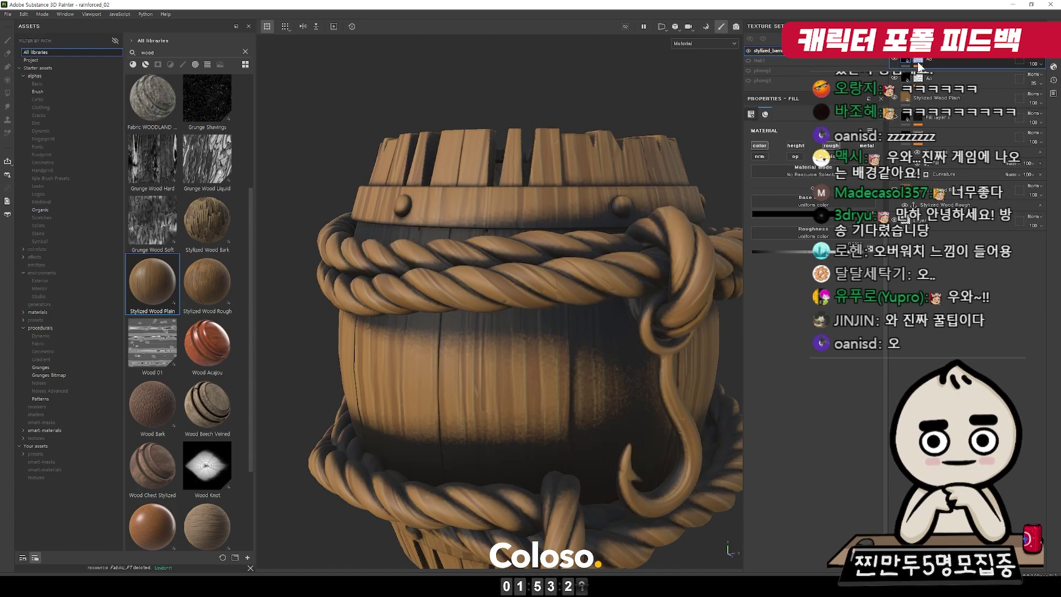
click(935, 70)
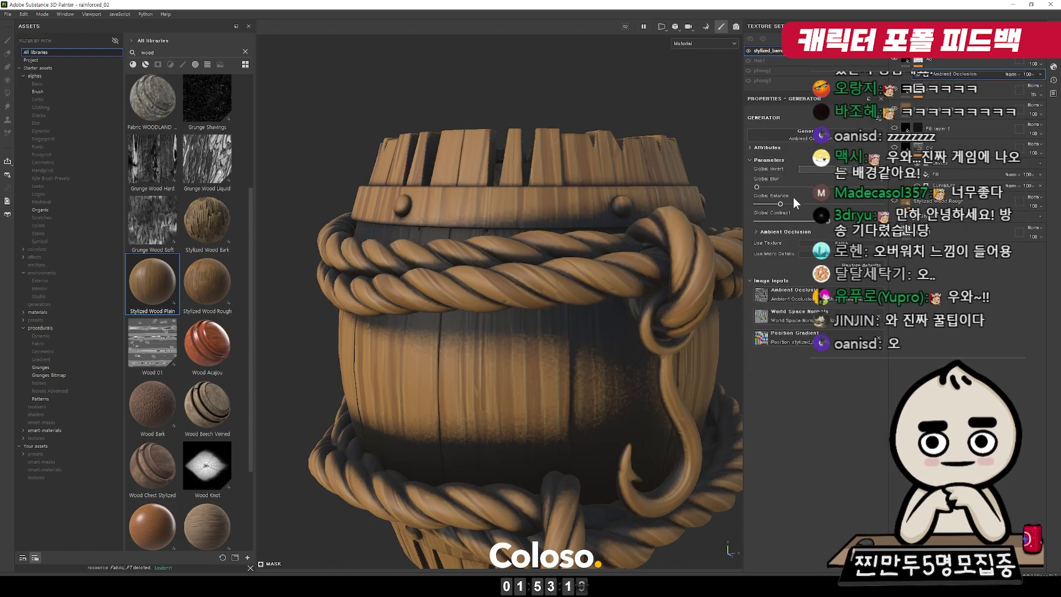
drag(779, 203, 801, 204)
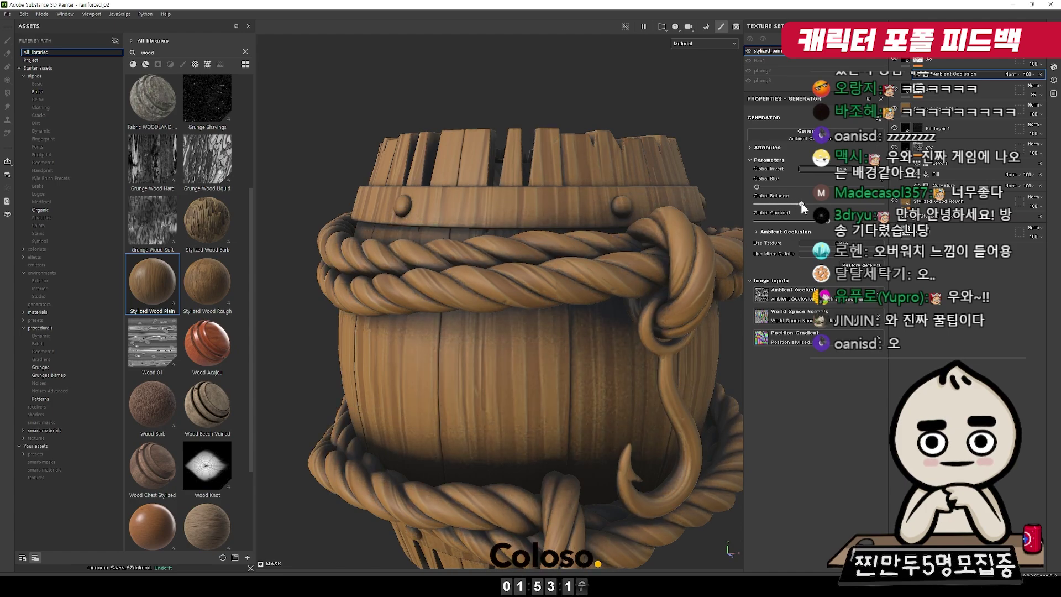
Add a Dirt generator to the upper Ao layer's mask, blend it with Multiply and adjust its dirt level.
right_click(918, 61)
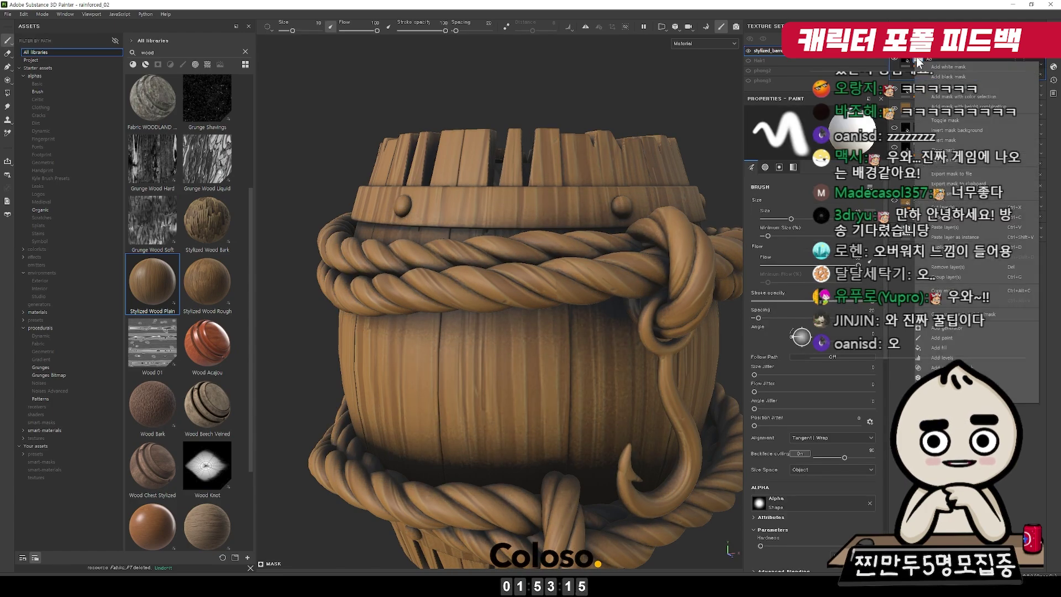
click(933, 328)
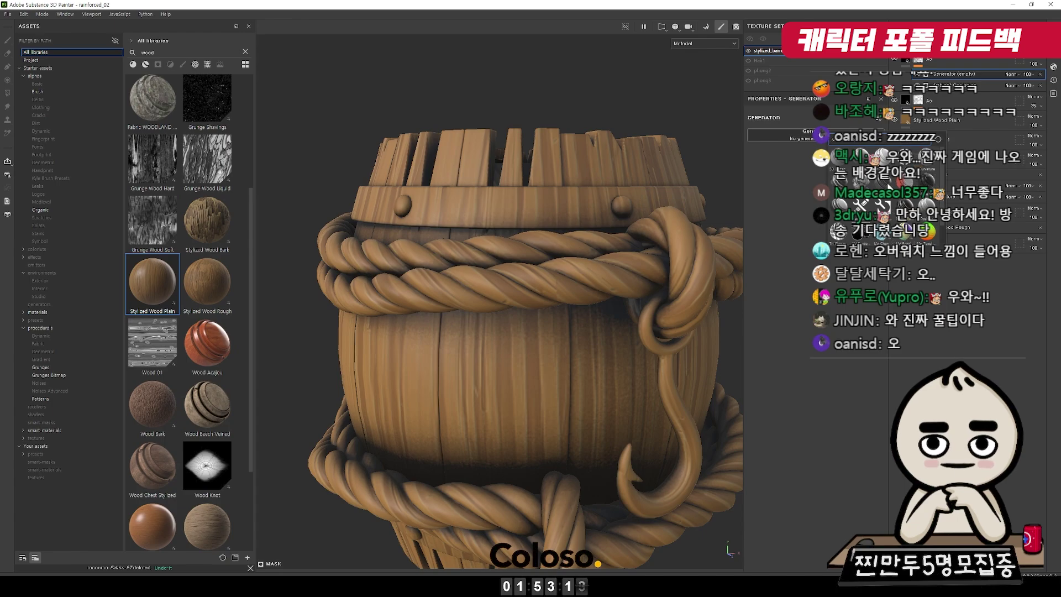
click(1008, 74)
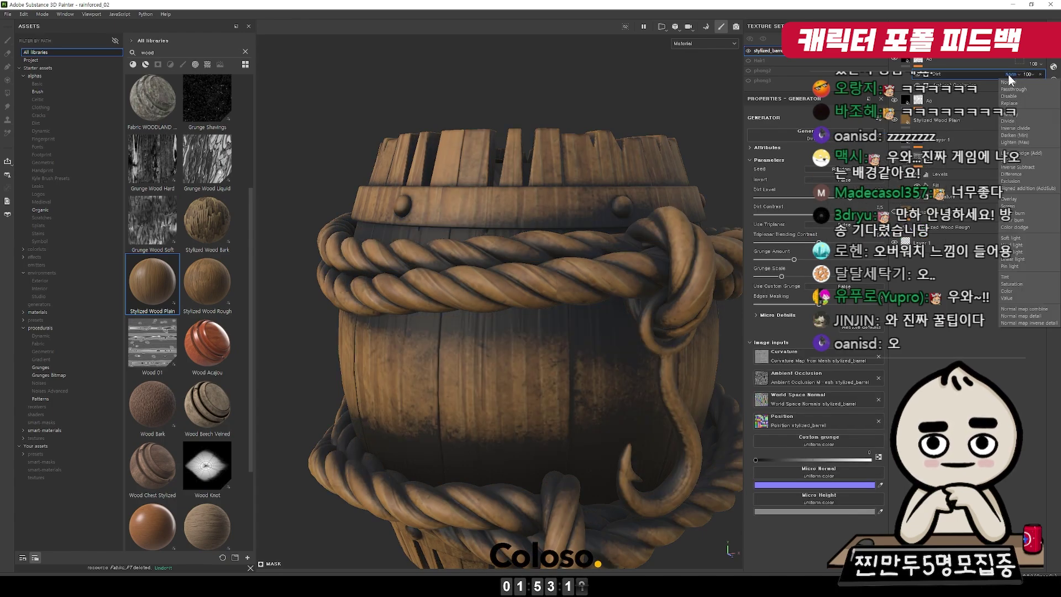
click(1020, 116)
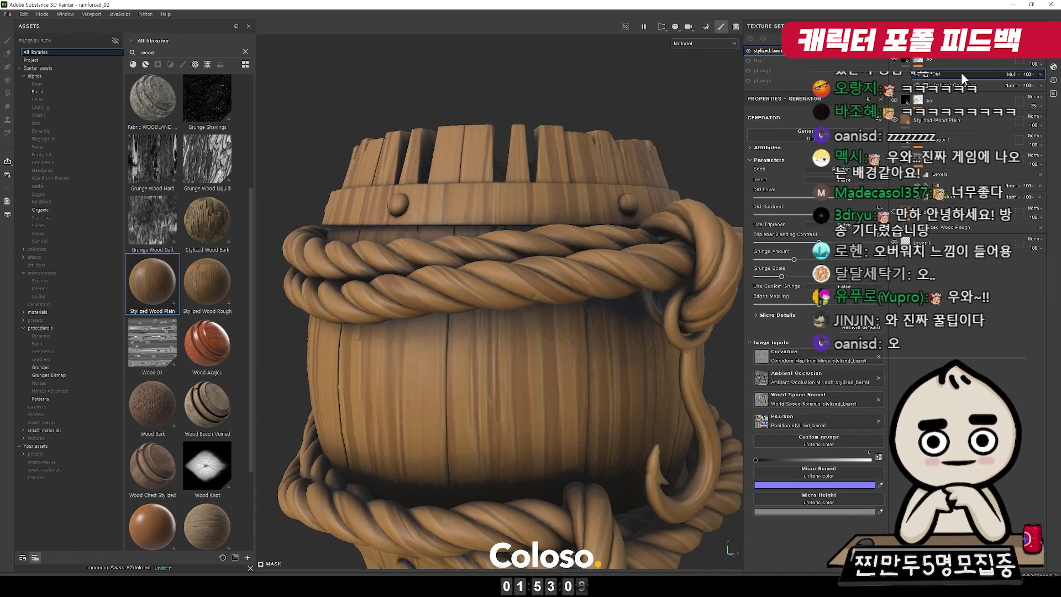
mouse_move(814, 200)
mouse_down()
mouse_move(728, 197)
mouse_move(841, 198)
mouse_move(742, 211)
mouse_move(828, 209)
mouse_up()
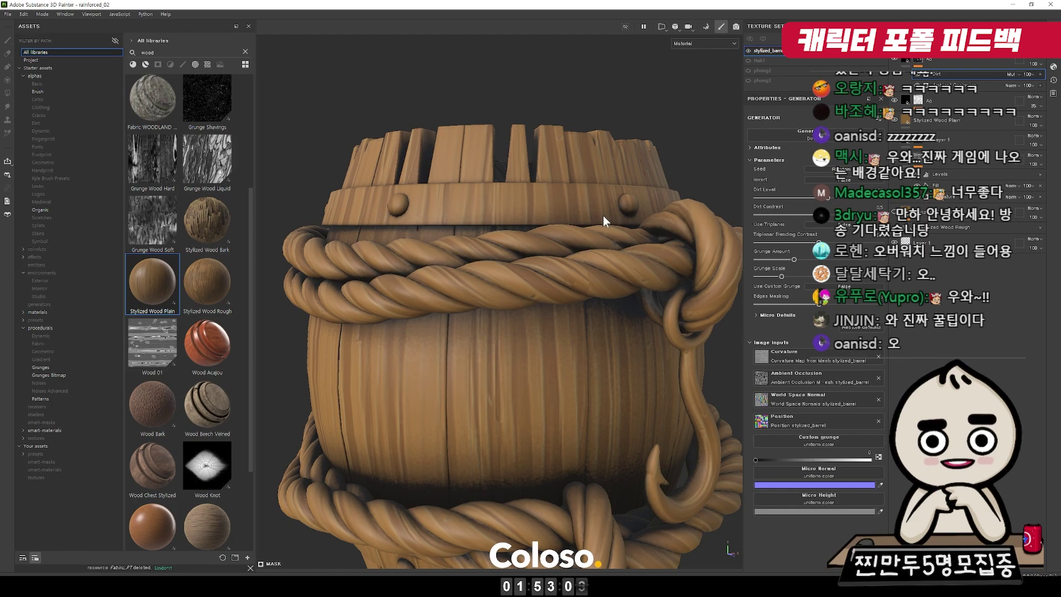
Toggle the visibility of the two Ao layers and compare the shading beneath the ropes.
scroll(602, 216, up, 5)
click(893, 121)
click(893, 121)
click(893, 101)
click(893, 100)
click(893, 100)
click(893, 57)
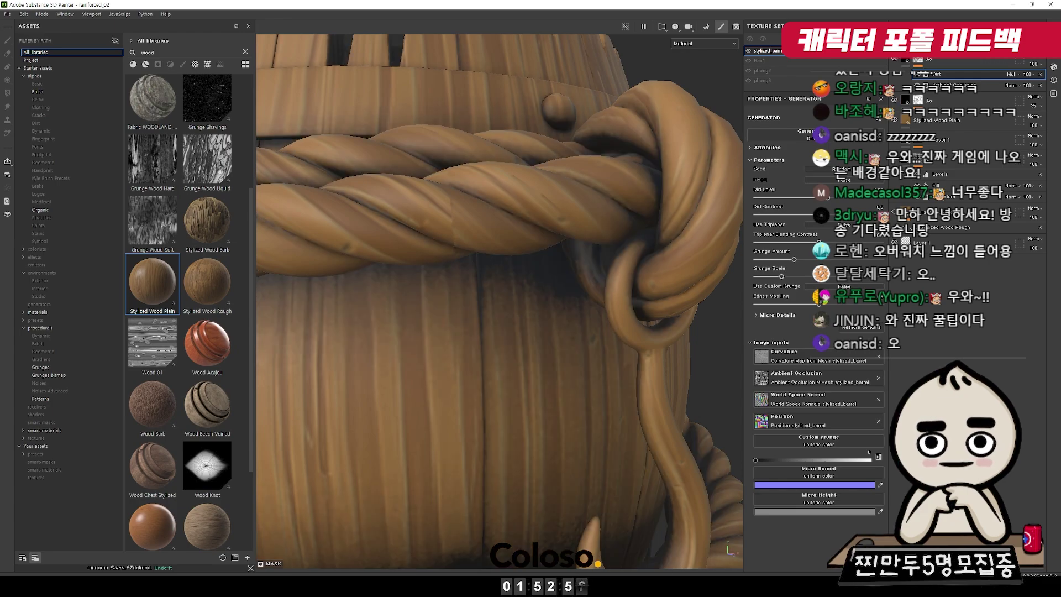
Lower the upper Ao layer's opacity to 43 and inspect the shading around the whole barrel.
drag(1052, 82, 1038, 83)
scroll(542, 338, up, 5)
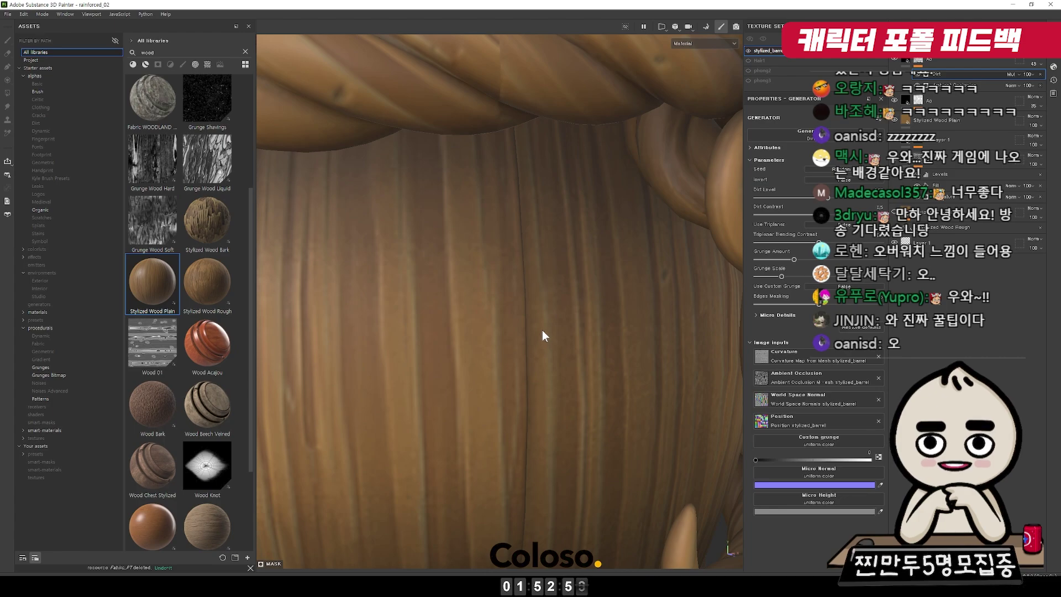
key(f)
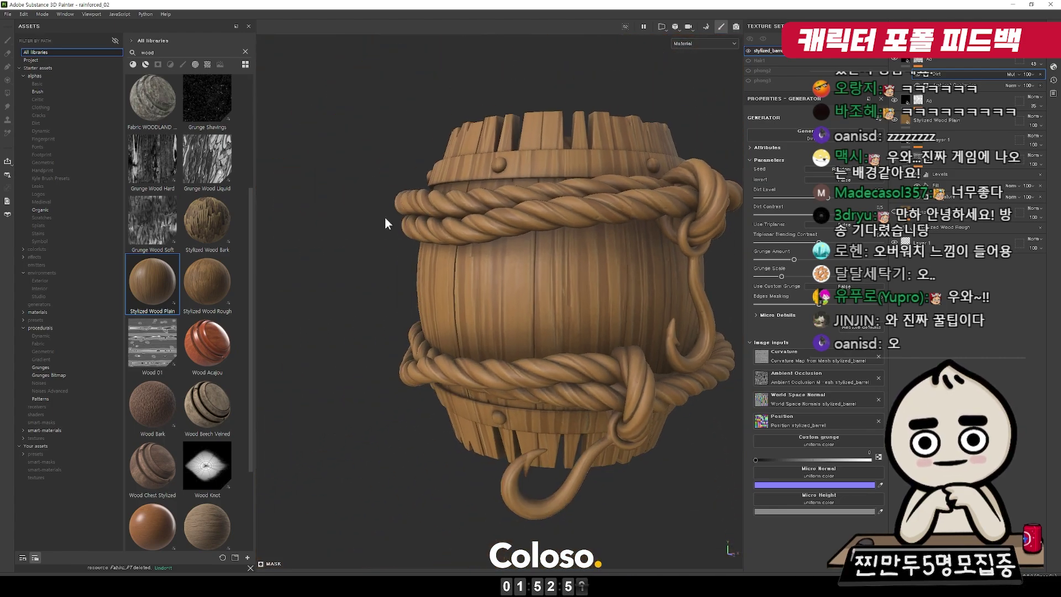
alt+drag(297, 207, 674, 212)
alt+middle_drag(504, 257, 578, 243)
shift+right_drag(531, 221, 683, 234)
alt+drag(684, 234, 438, 234)
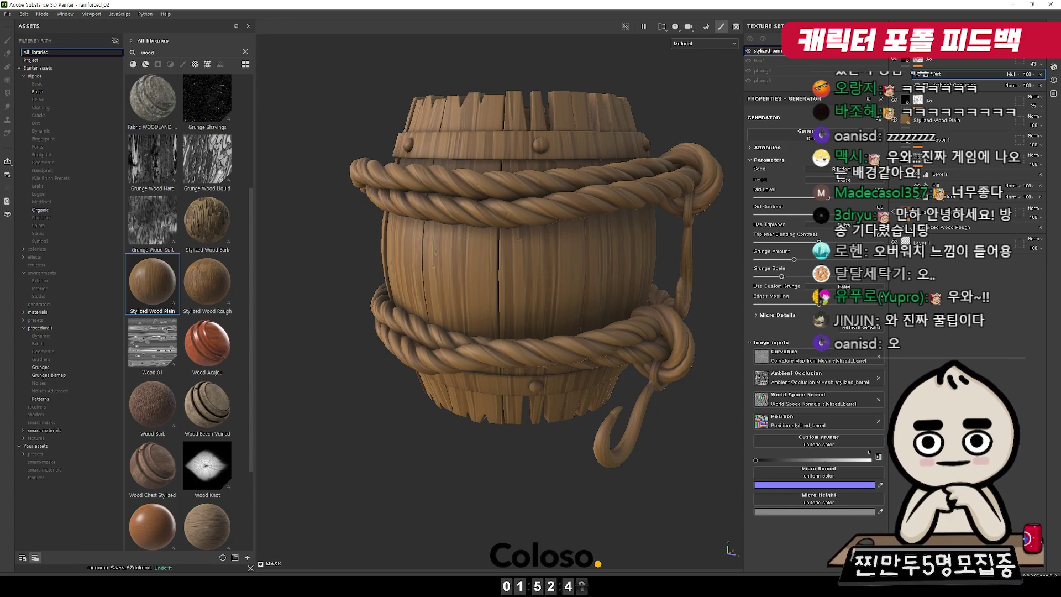
alt+drag(667, 365, 586, 376)
alt+right_drag(586, 376, 587, 431)
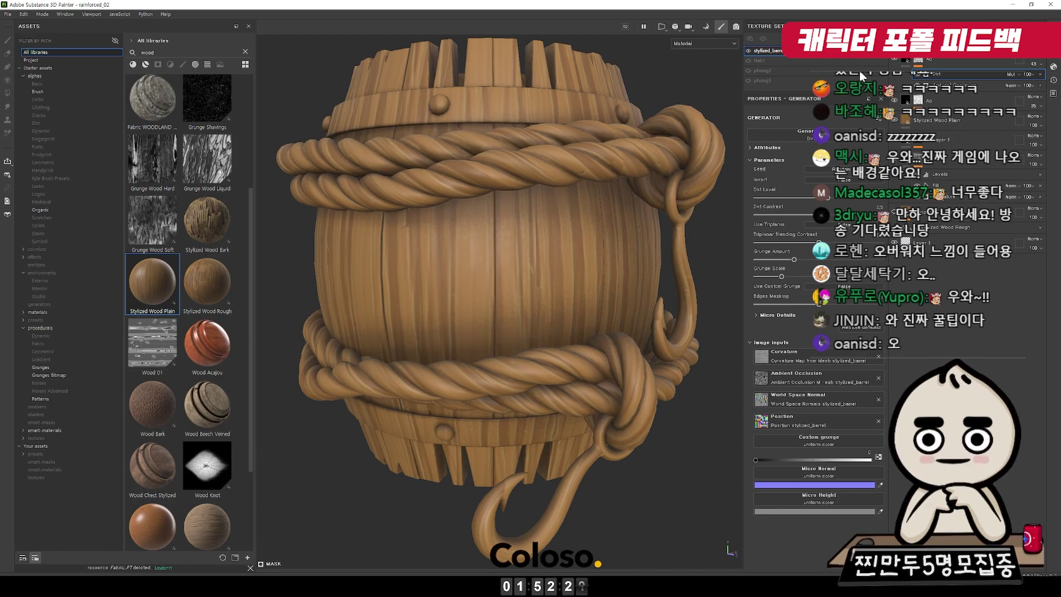
Check the barrel without the upper Ao layer, and set that layer's opacity to about 73.
click(894, 59)
alt+right_drag(570, 265, 631, 261)
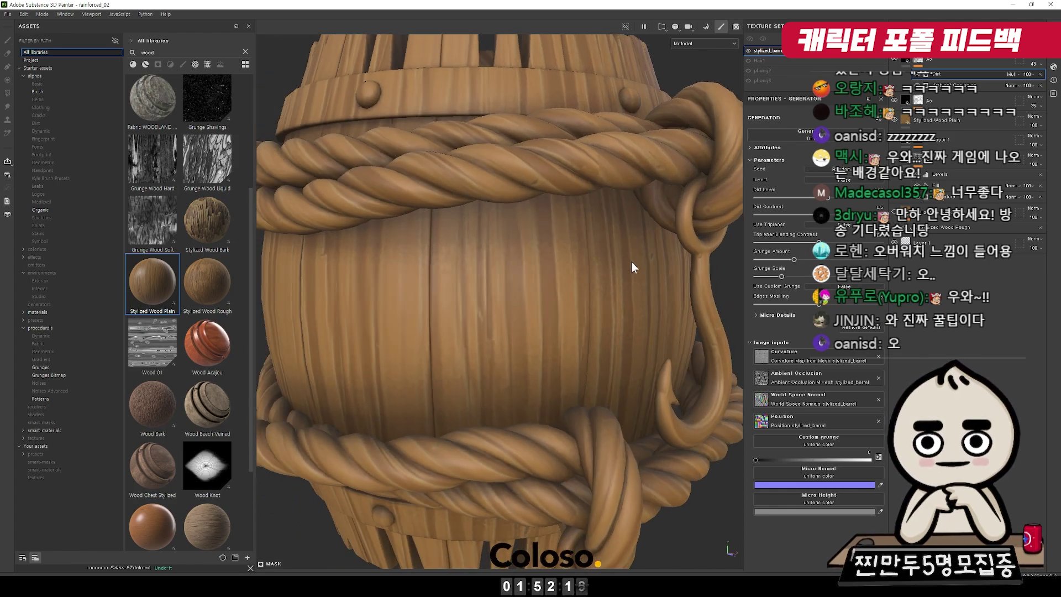
alt+drag(632, 261, 597, 259)
click(1036, 65)
drag(1040, 77, 1046, 77)
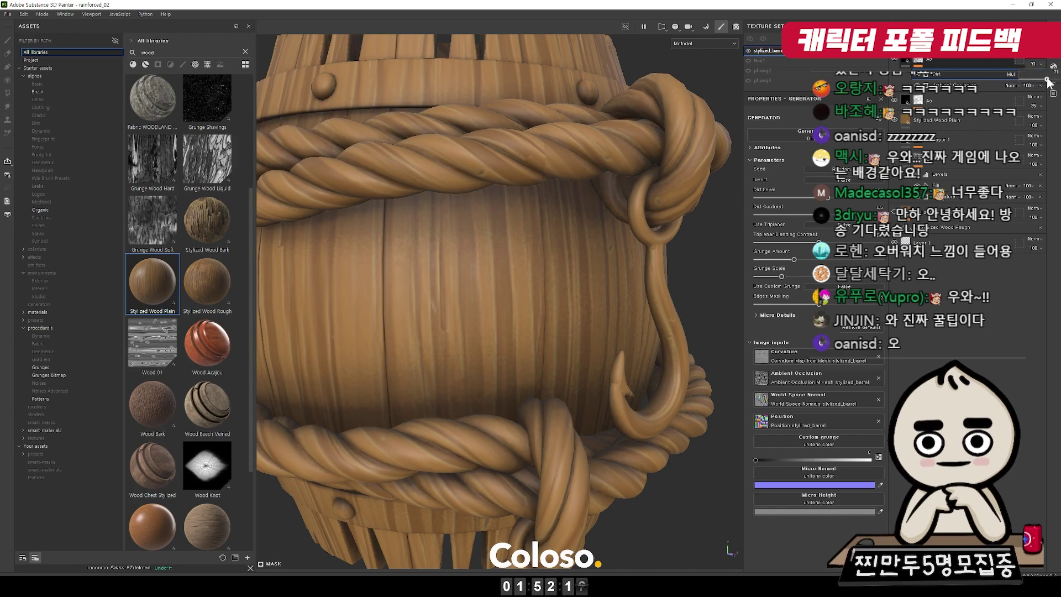
Add an anchor point to the lower Ao layer's mask.
click(915, 66)
right_click(919, 62)
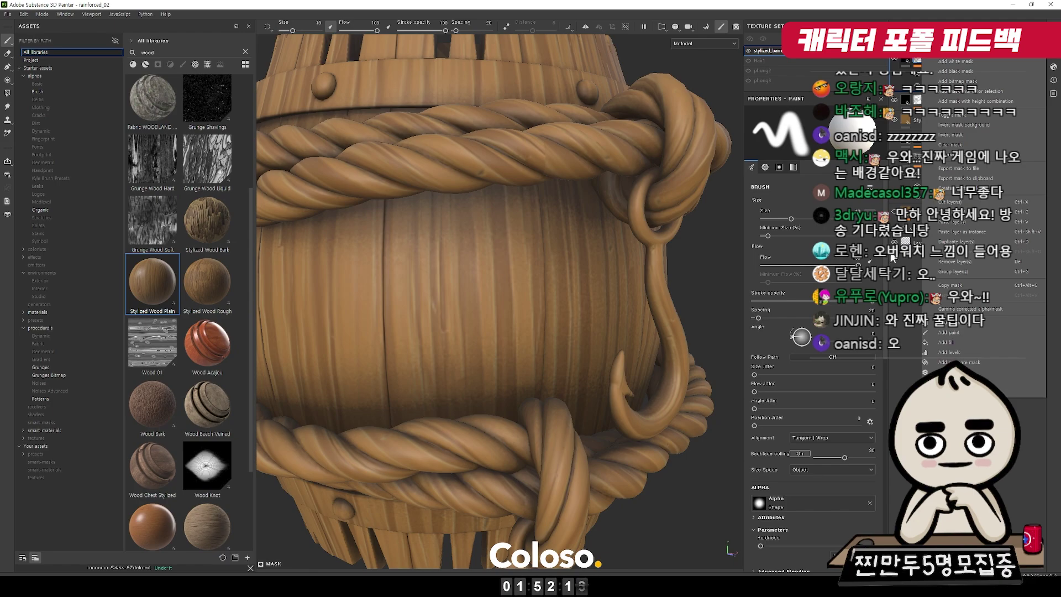
click(919, 101)
double_click(940, 101)
click(919, 100)
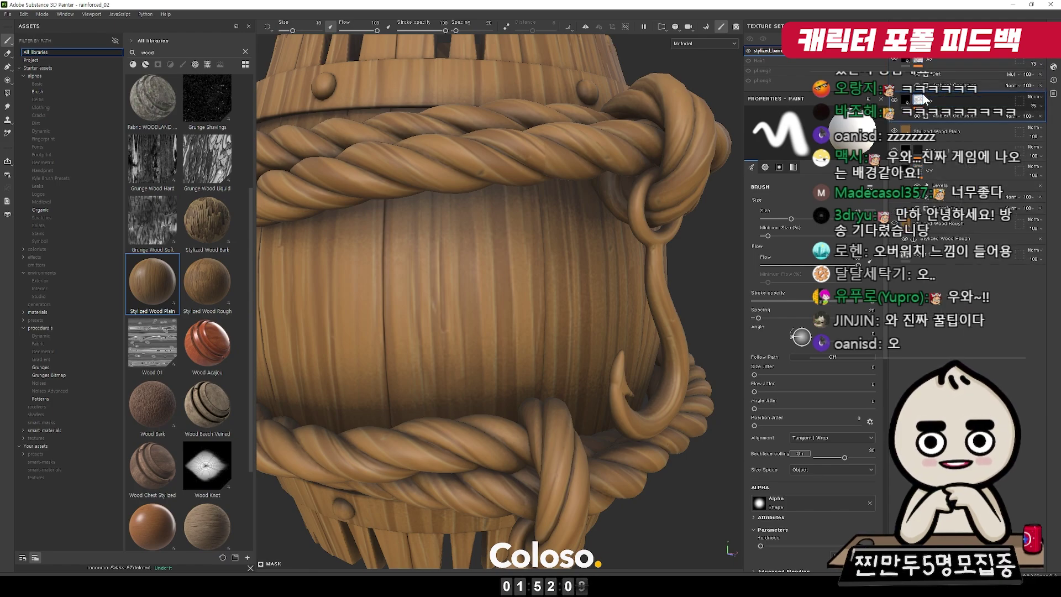
right_click(921, 100)
click(967, 366)
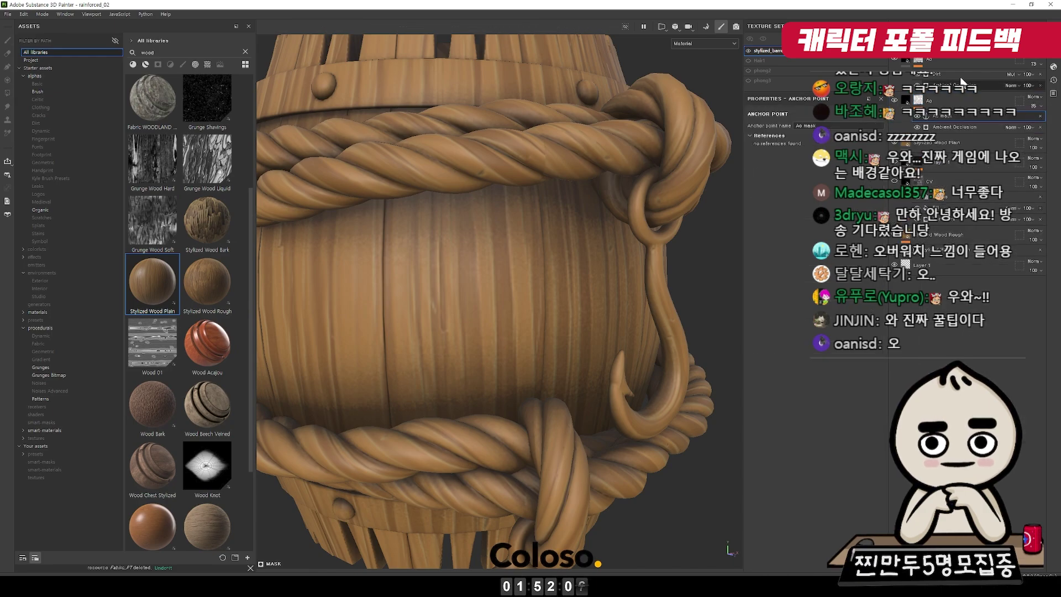
Create a fill layer with a brown base color above the Ao layers and give it a black mask.
click(918, 66)
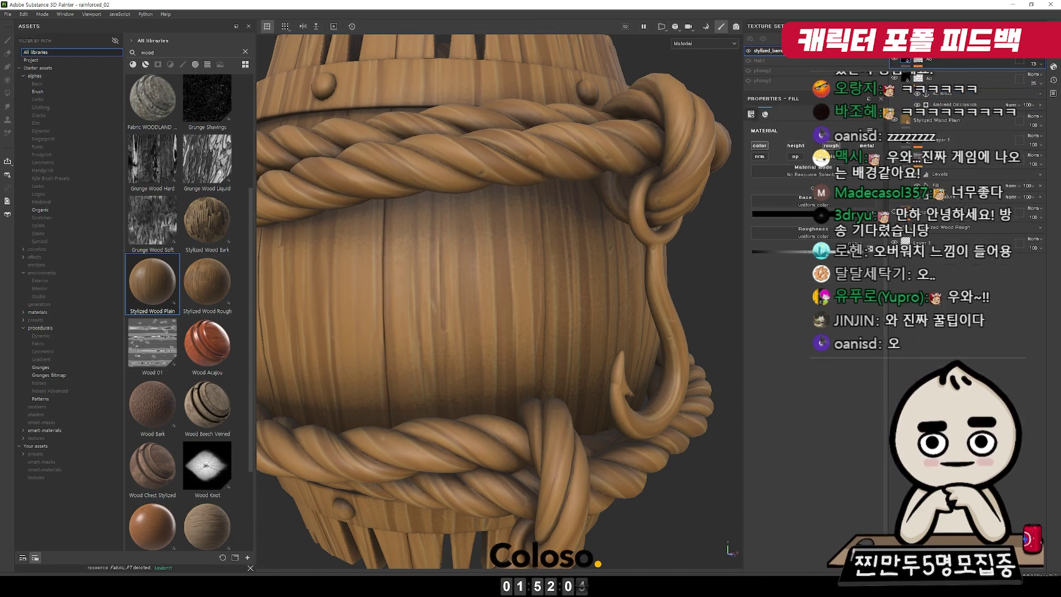
click(973, 38)
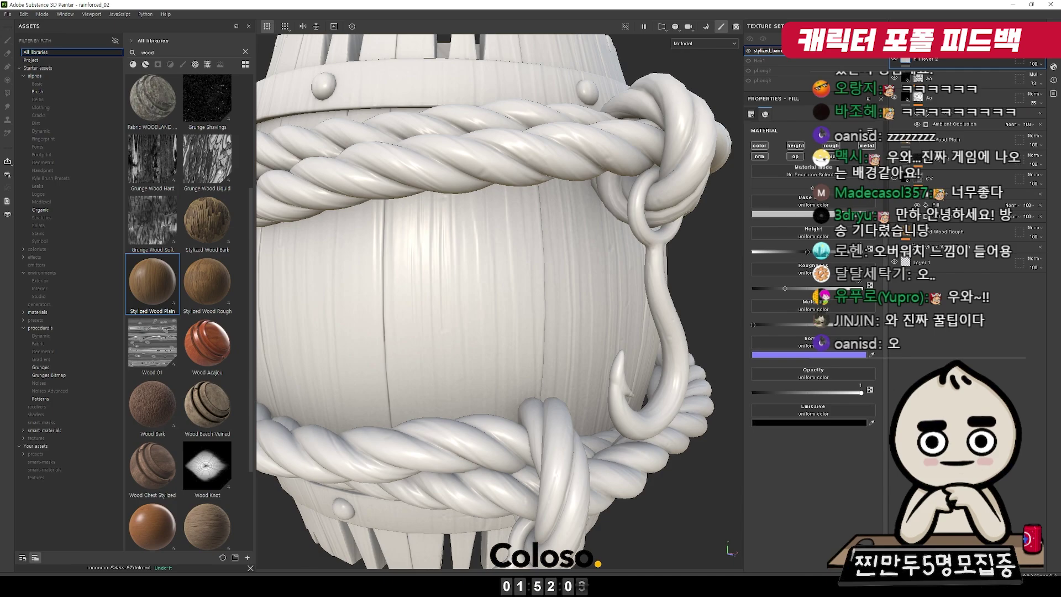
click(921, 158)
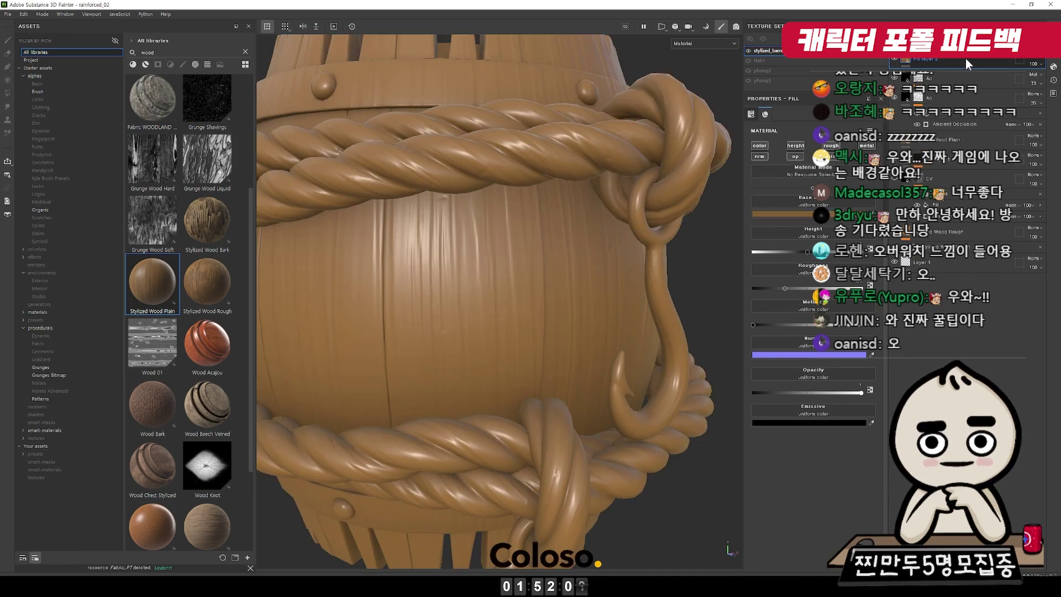
right_click(926, 58)
click(942, 72)
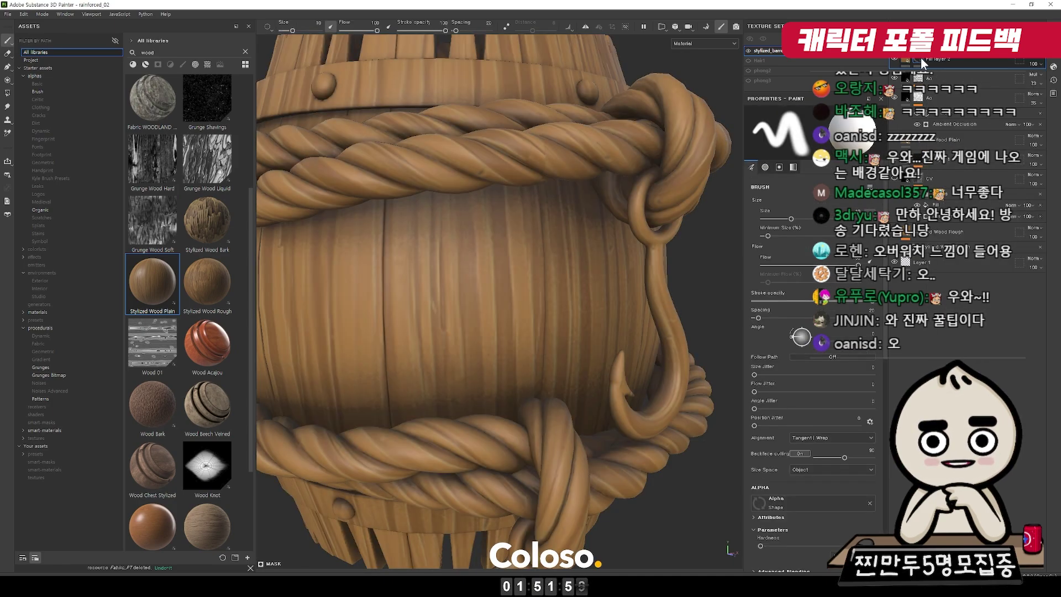
Add a fill to the new layer's mask sourced from the Ao mask anchor point, and view the mask in isolation.
right_click(920, 57)
click(970, 345)
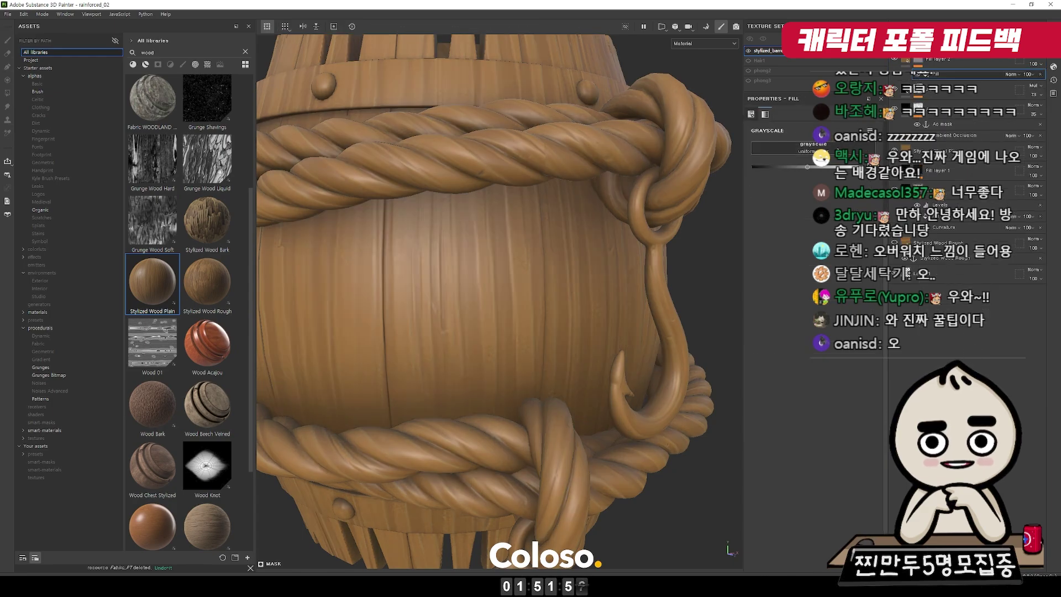
click(904, 156)
click(890, 170)
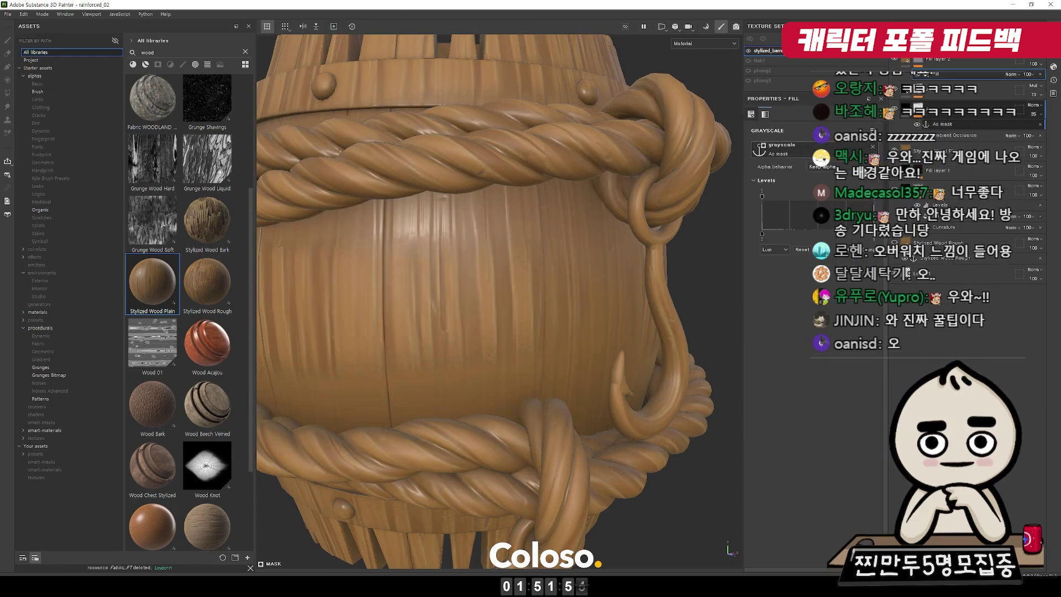
scroll(599, 181, up, 2)
alt+click(923, 63)
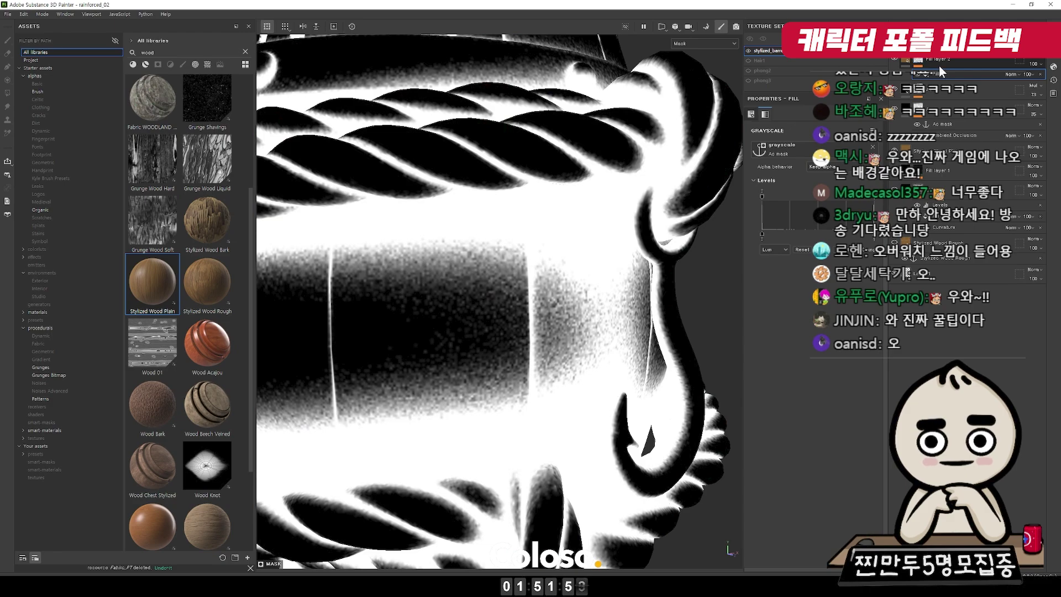
alt+click(924, 63)
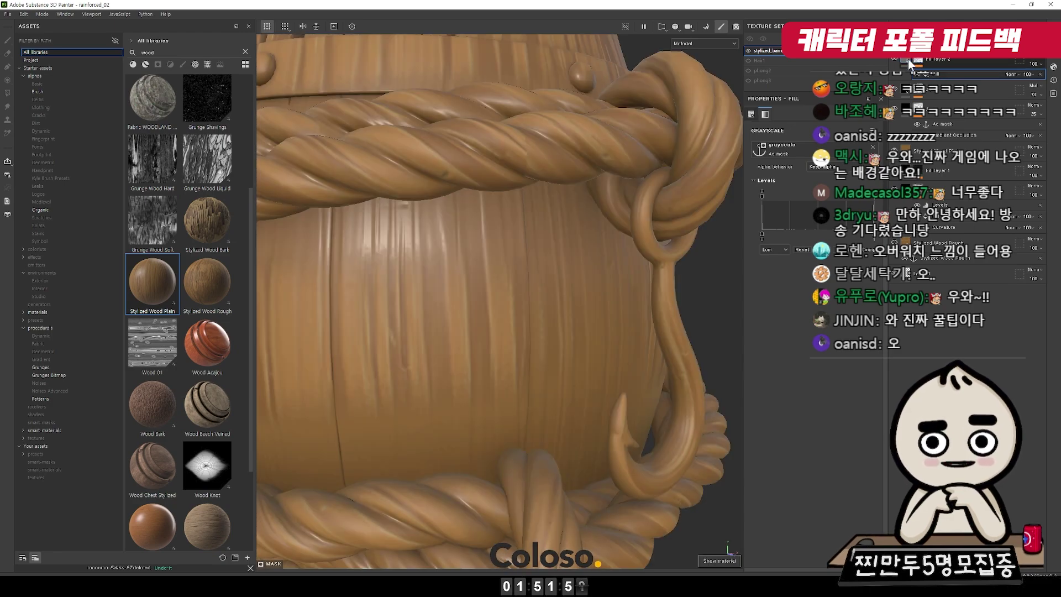
Set the top fill layer's base color to bright red and keep only its color channel active.
click(907, 58)
click(801, 218)
drag(962, 456, 991, 300)
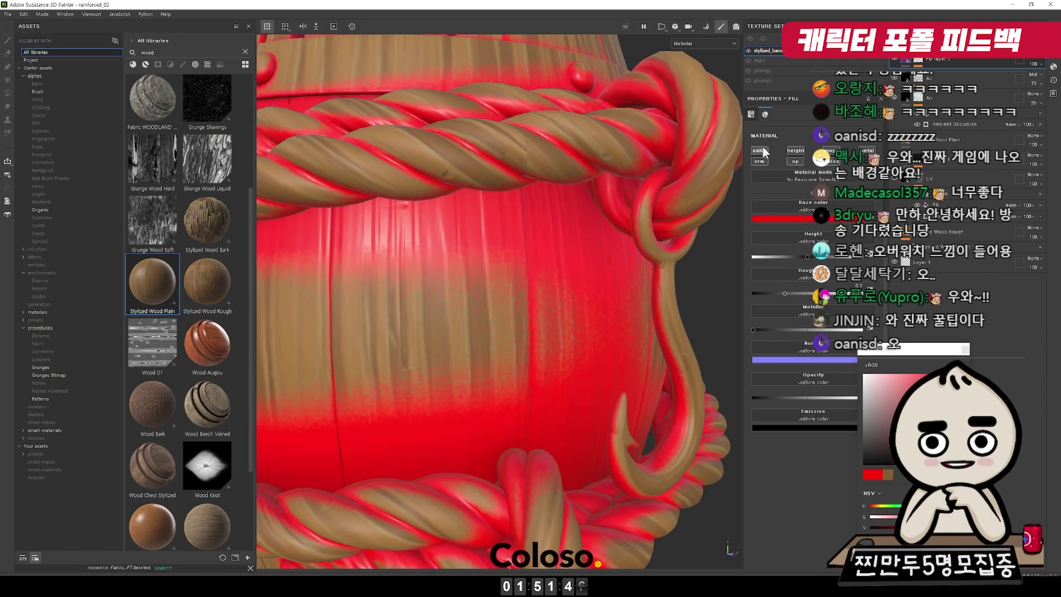
alt+click(766, 153)
scroll(469, 196, down, 3)
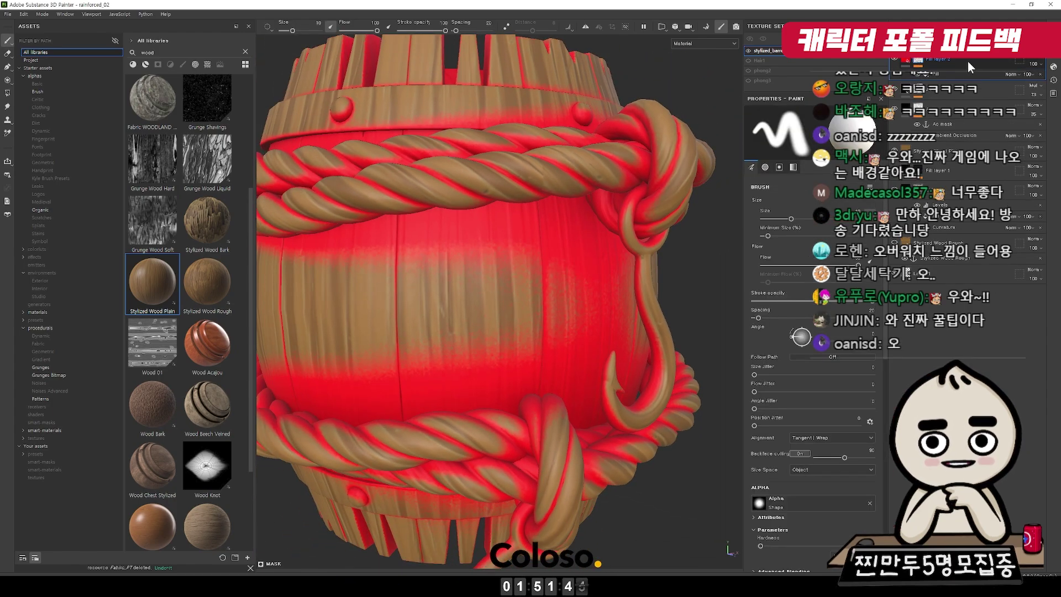
Compare the barrel with and without the red layer, and adjust the levels of the anchor-based fill in its mask.
click(958, 69)
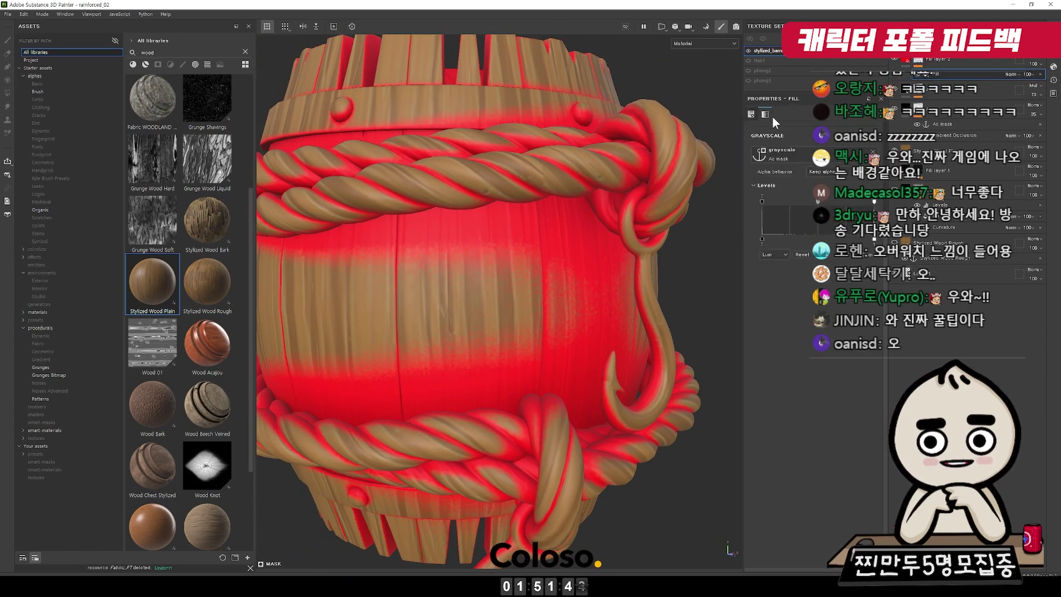
click(896, 58)
click(895, 58)
click(895, 58)
click(895, 58)
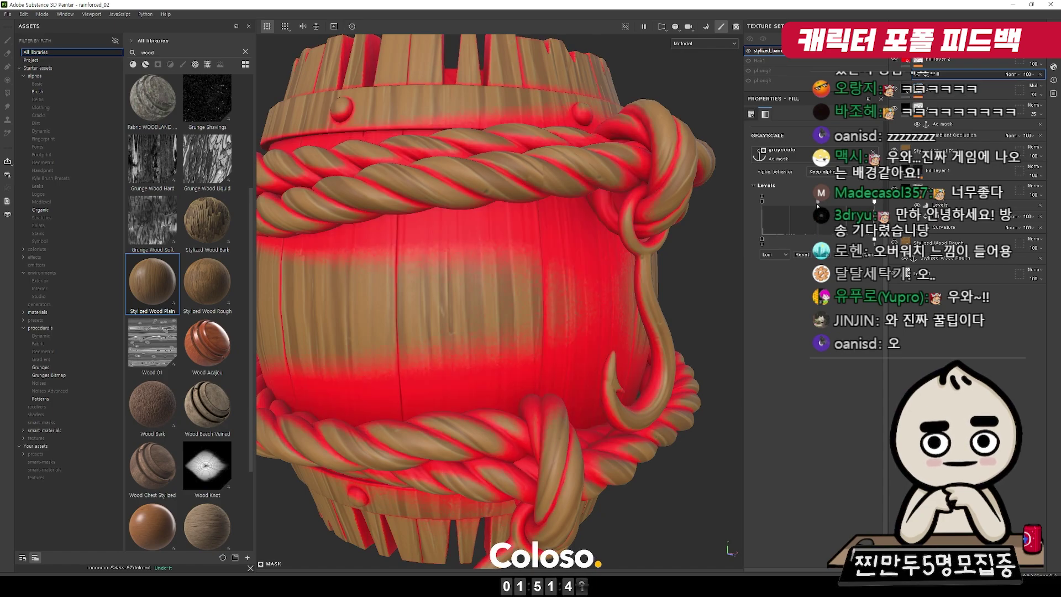
drag(763, 202, 799, 202)
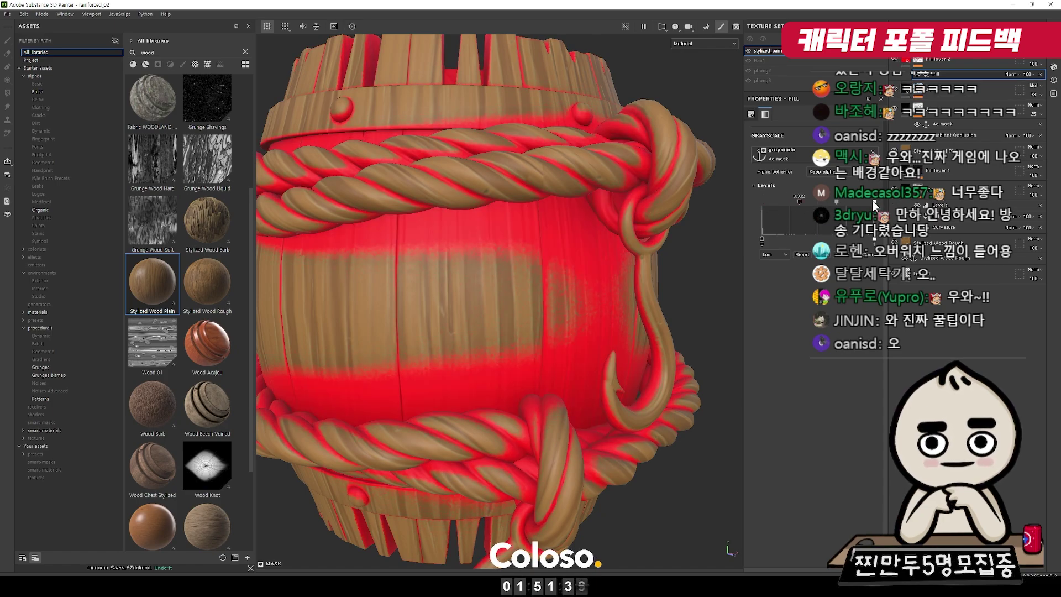
drag(841, 200, 894, 216)
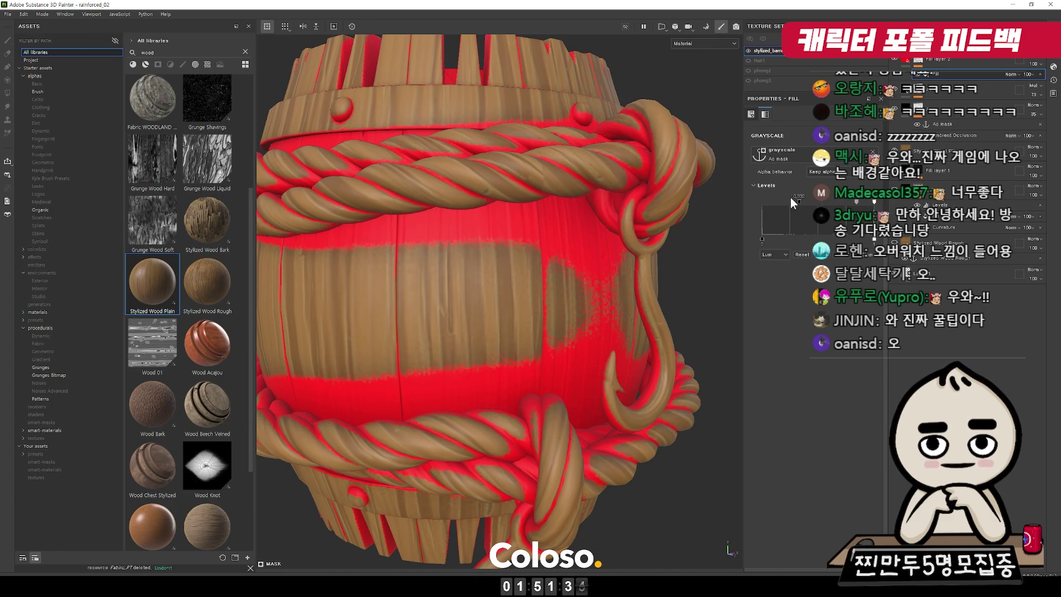
drag(799, 201, 762, 200)
mouse_move(872, 201)
mouse_down()
mouse_move(848, 202)
mouse_move(874, 201)
mouse_up()
Add an anchor point named Ao2 mask to the upper Ao layer's mask.
click(918, 100)
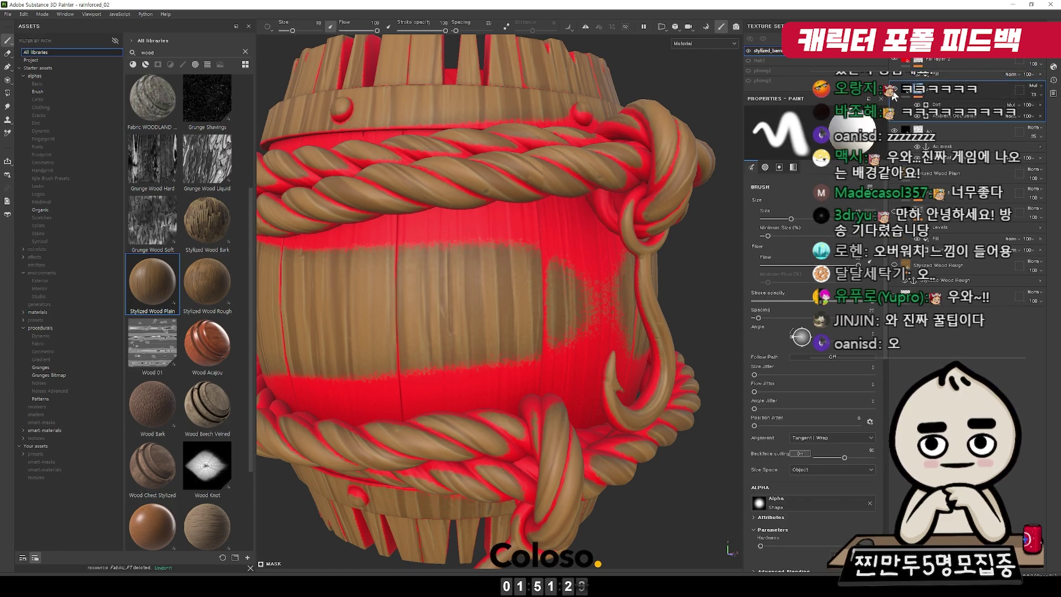
right_click(921, 94)
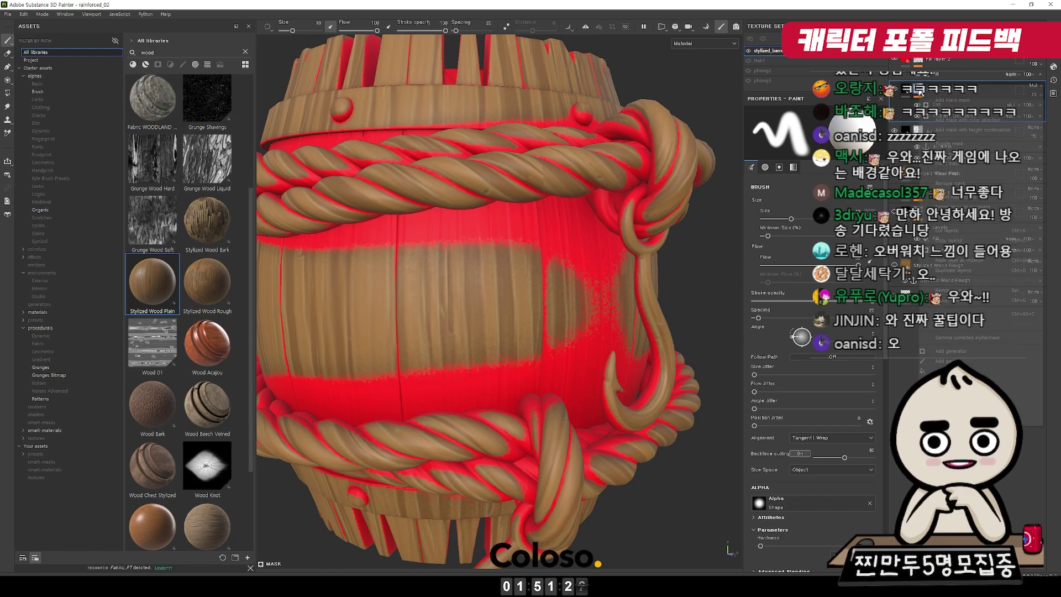
click(963, 139)
double_click(944, 104)
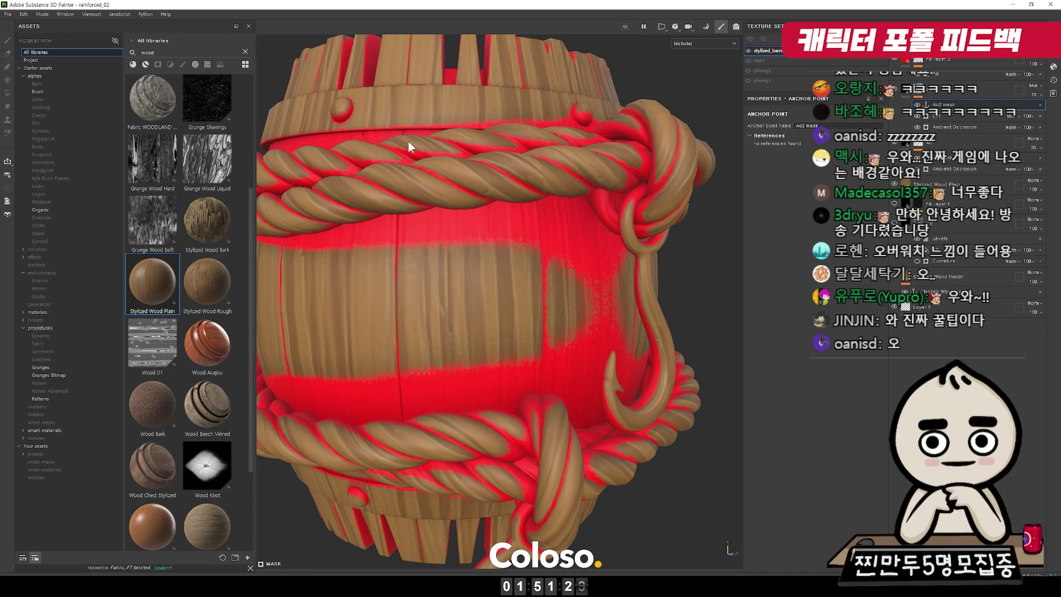
Switch the top layer's mask fill to the Ao2 mask anchor point and tighten its levels.
click(939, 74)
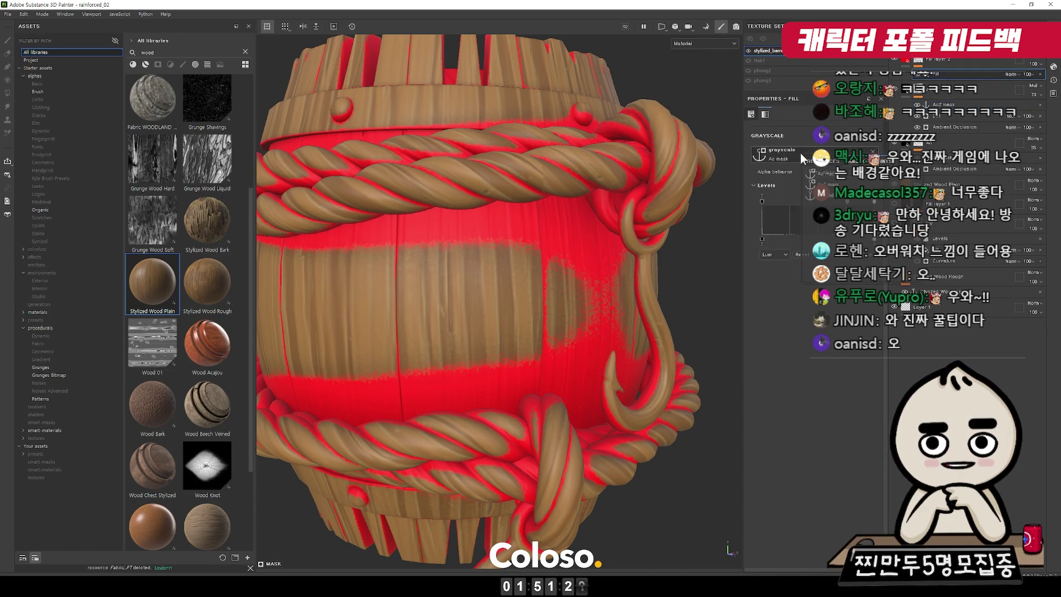
click(801, 153)
click(837, 184)
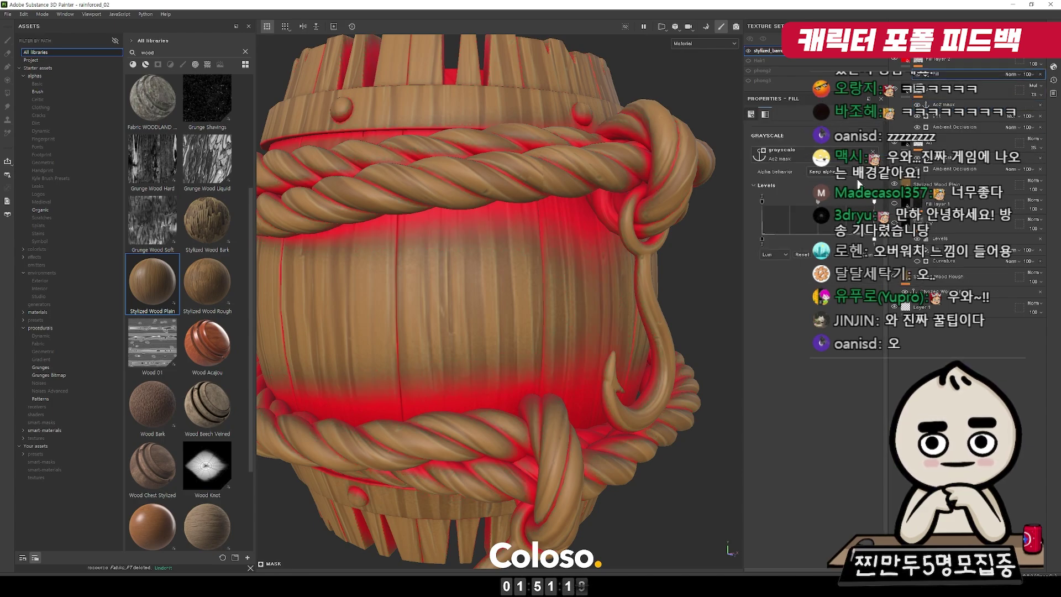
drag(763, 201, 834, 198)
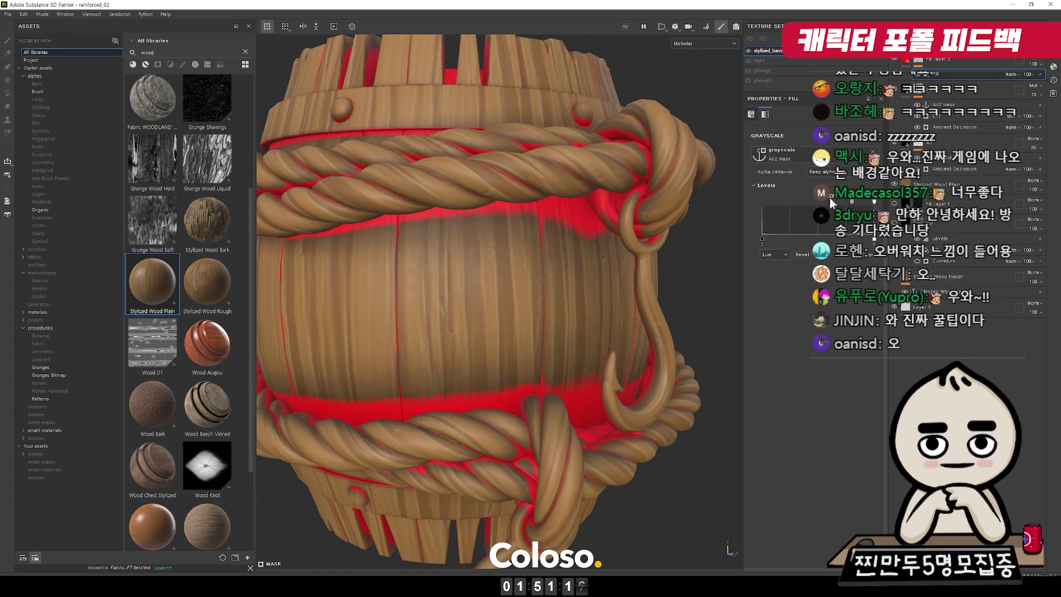
Change the top fill layer's base color from red to a warm wood brown and check it on the barrel.
click(905, 59)
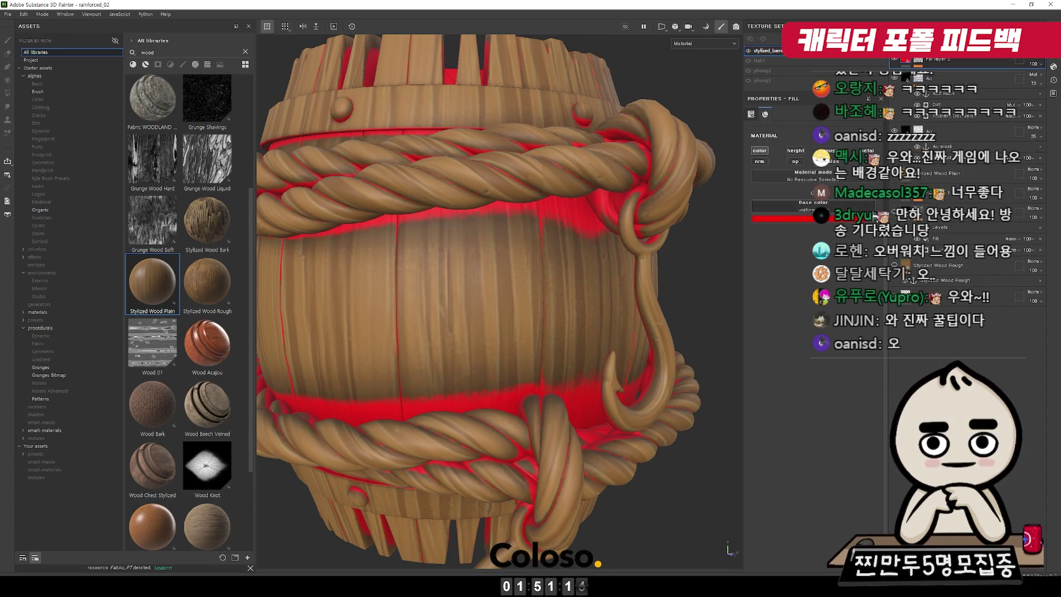
click(907, 170)
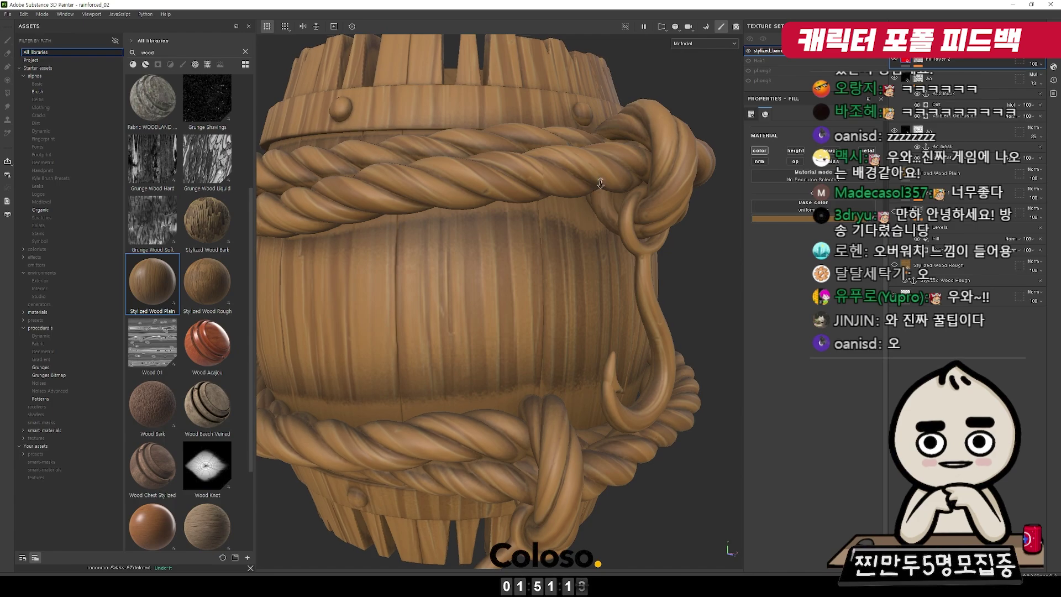
scroll(608, 202, down, 5)
scroll(607, 207, up, 5)
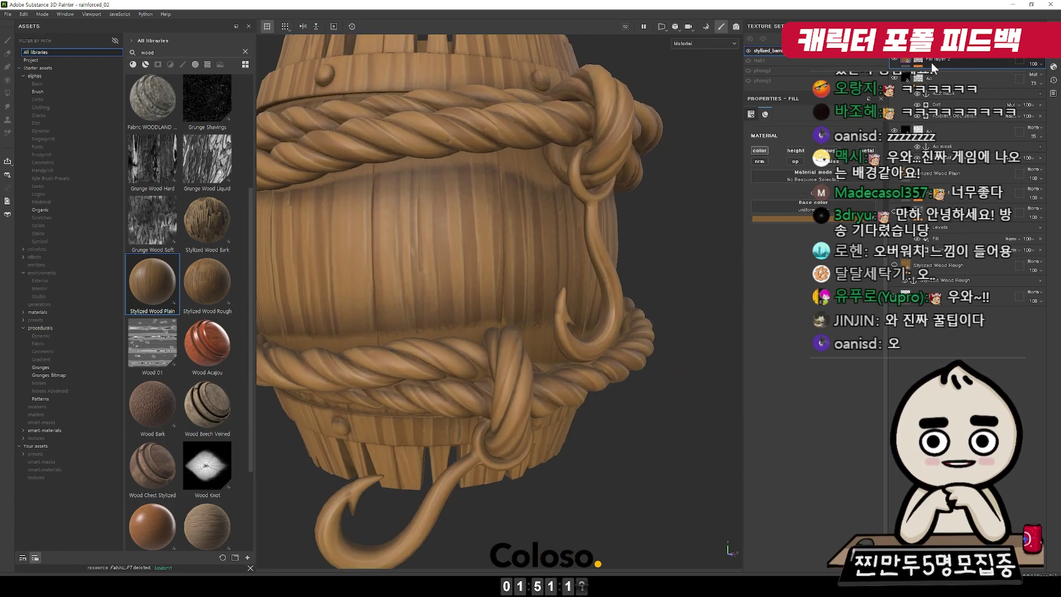
Readjust the levels of the Ao2-based mask fill and lower the brown top layer's opacity.
click(894, 60)
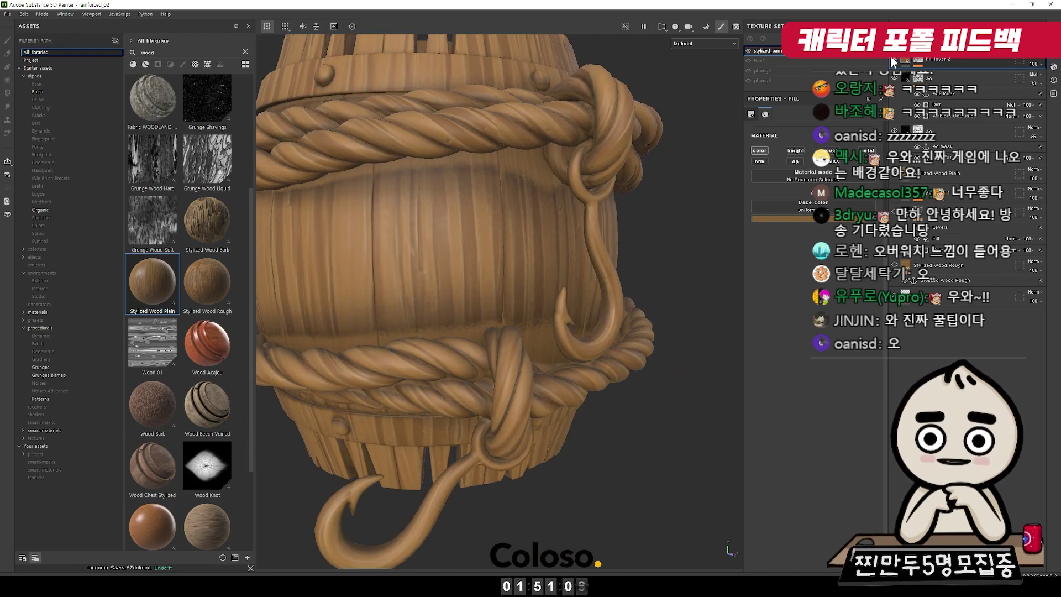
click(919, 61)
click(921, 74)
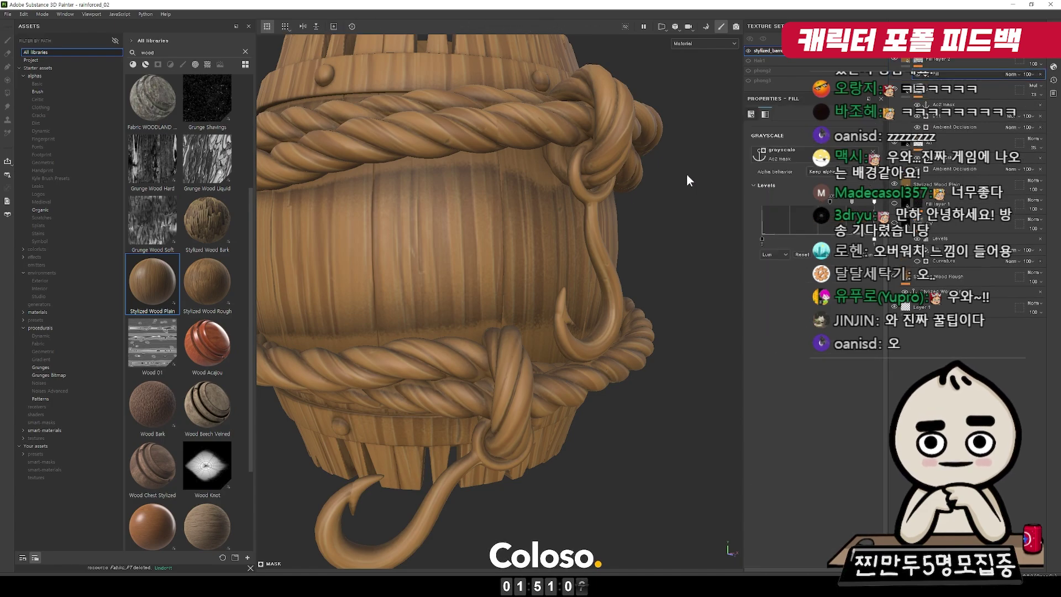
scroll(686, 174, up, 2)
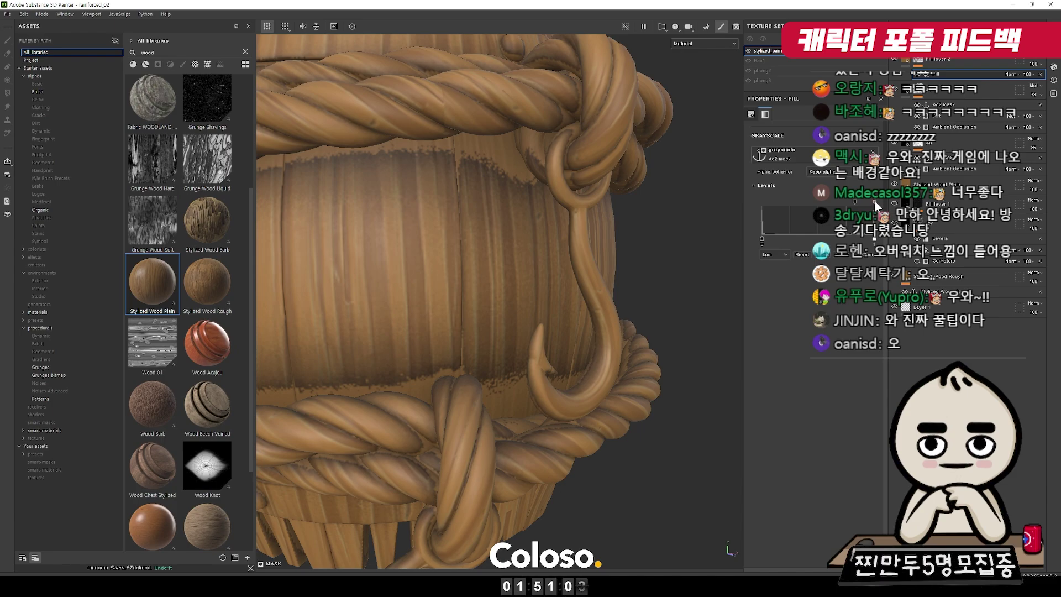
drag(1045, 79, 1022, 77)
Examine the tinted occlusion around the ropes, hooks and planks from several sides of the barrel.
scroll(571, 193, down, 5)
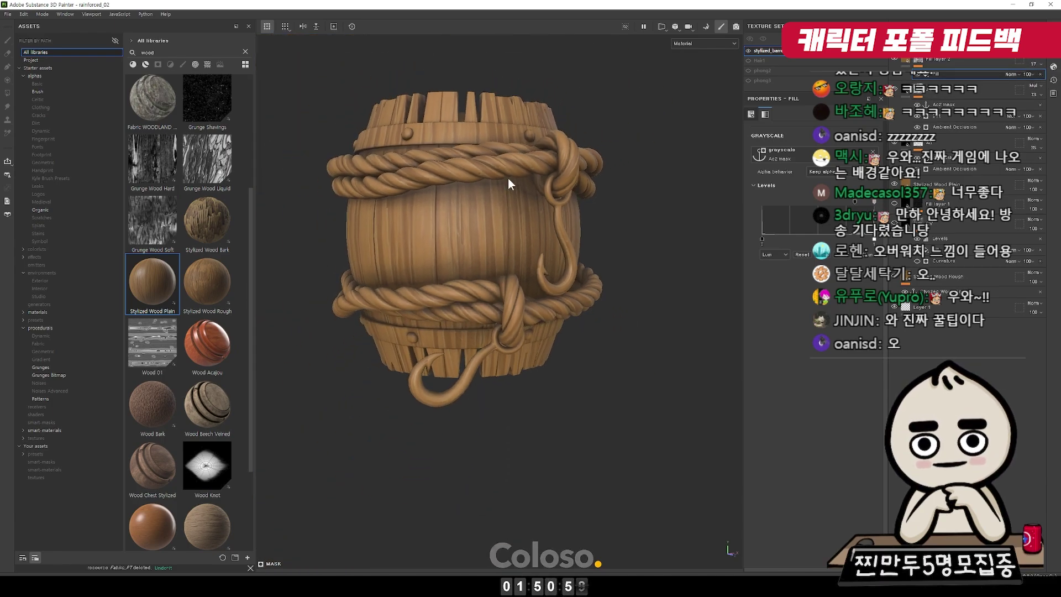
alt+drag(636, 165, 525, 199)
scroll(509, 186, up, 5)
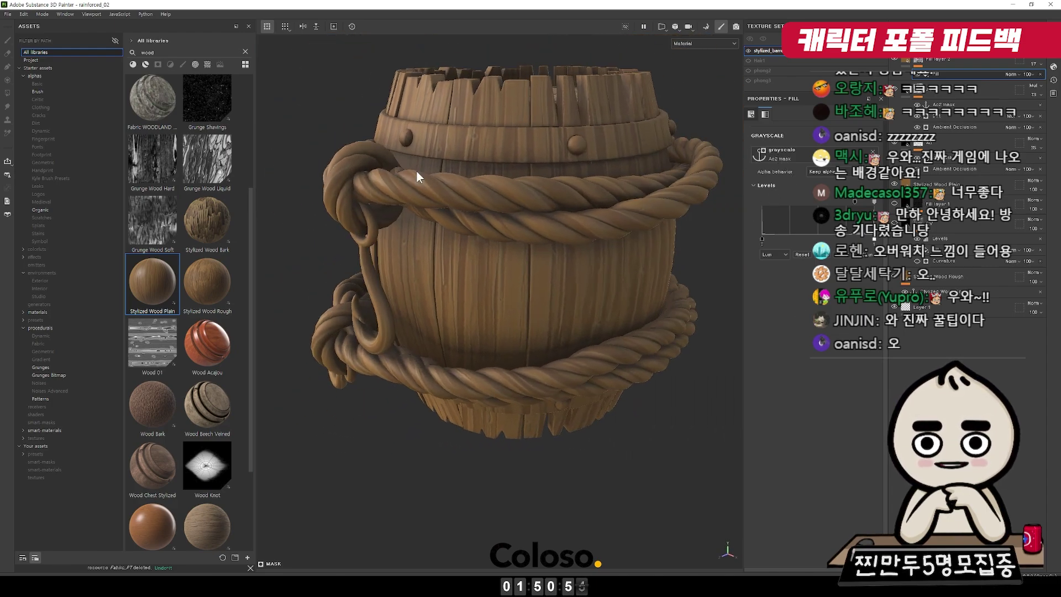
scroll(555, 225, up, 6)
scroll(626, 263, down, 6)
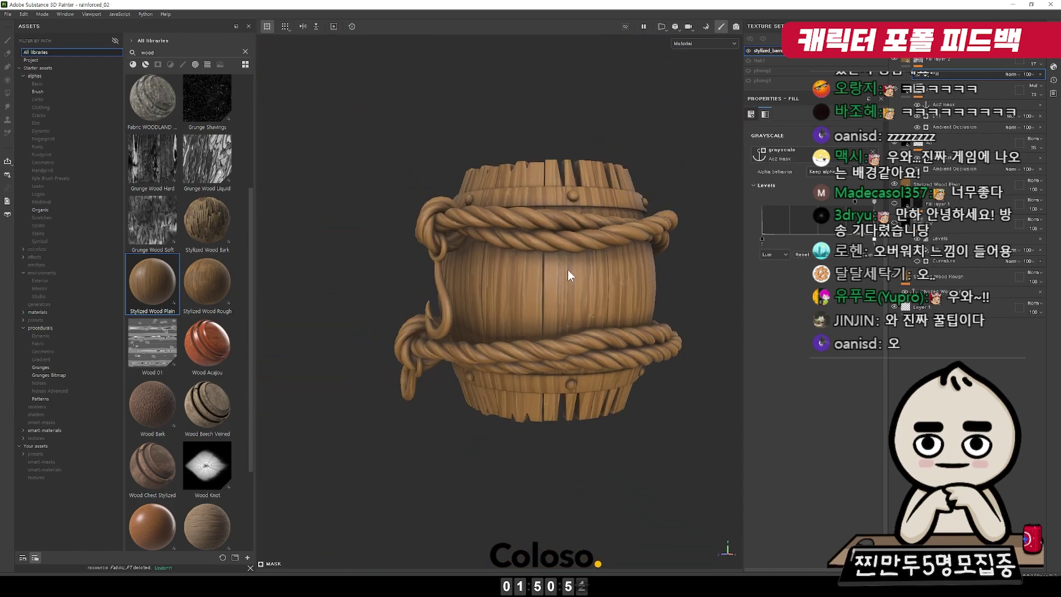
alt+middle_drag(519, 279, 592, 267)
key(f)
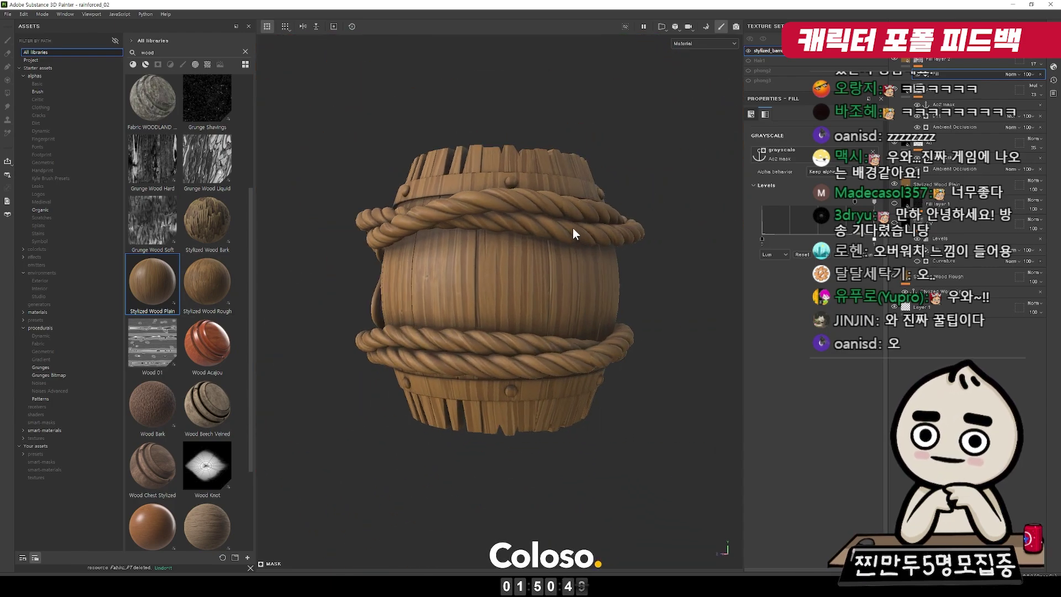
scroll(380, 315, up, 5)
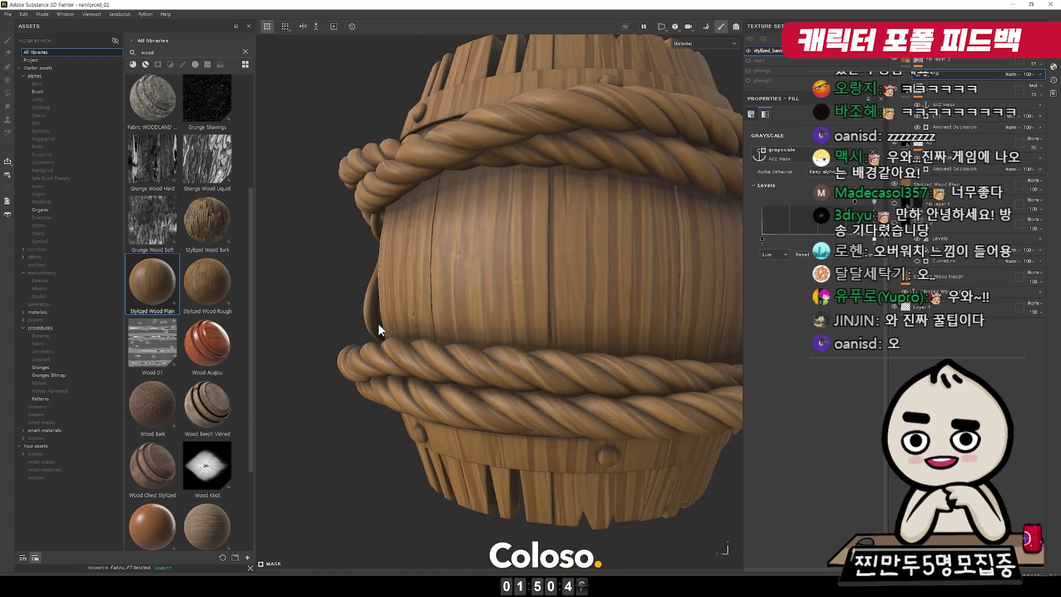
alt+drag(378, 327, 480, 297)
scroll(465, 237, down, 3)
scroll(476, 232, up, 6)
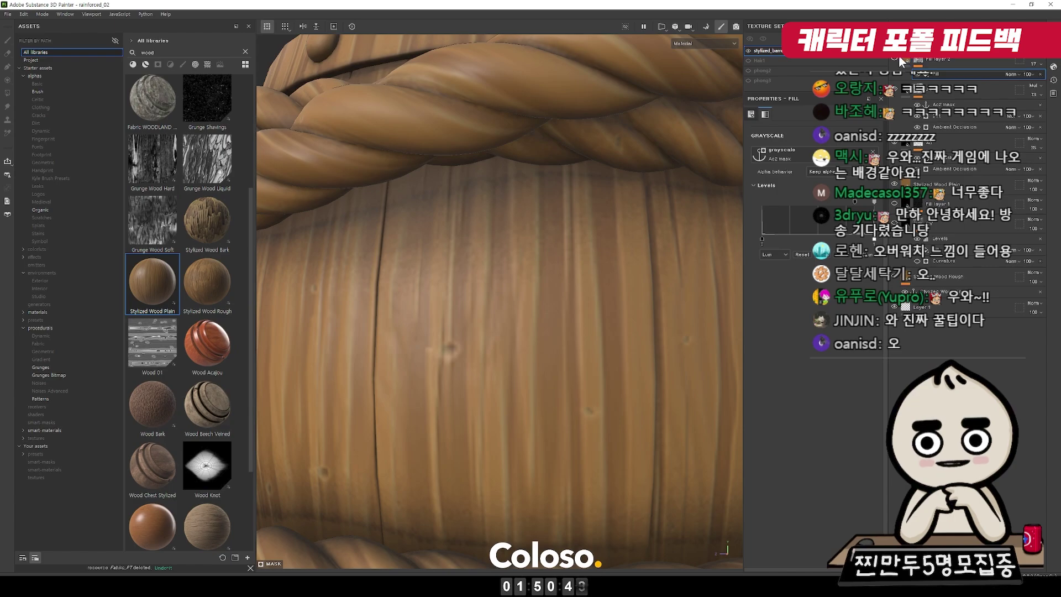
Add a new fill layer directly above the Stylized Wood Plain layer.
click(898, 103)
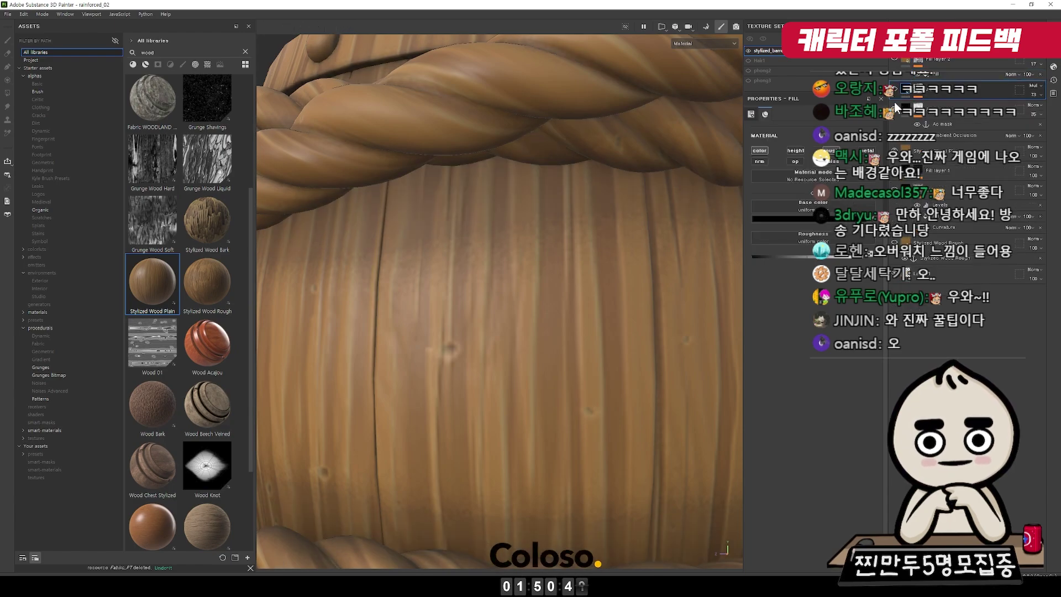
alt+right_drag(628, 258, 843, 282)
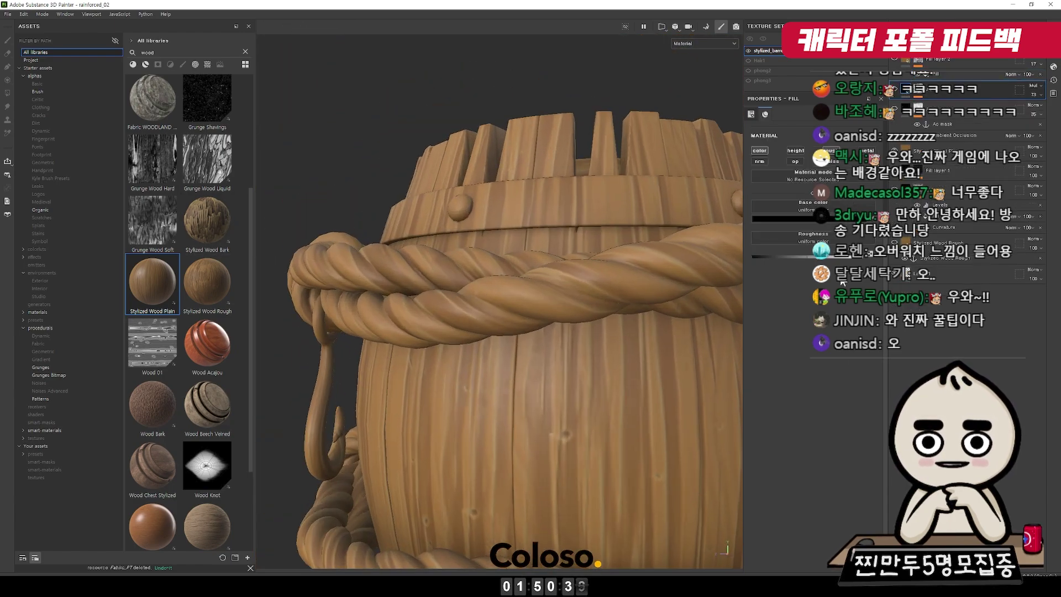
alt+middle_drag(788, 152, 918, 91)
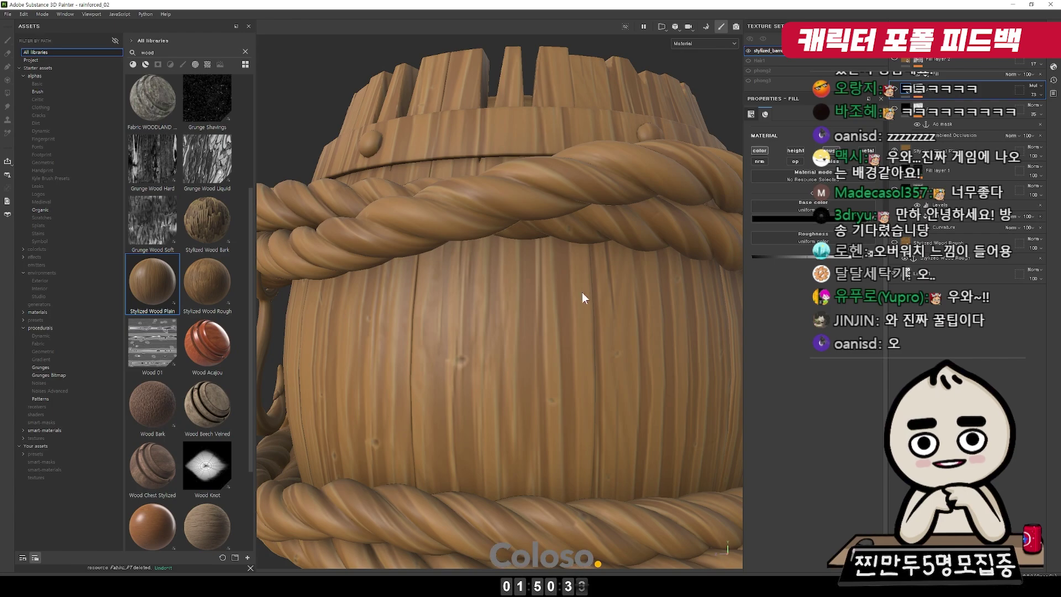
drag(152, 282, 796, 176)
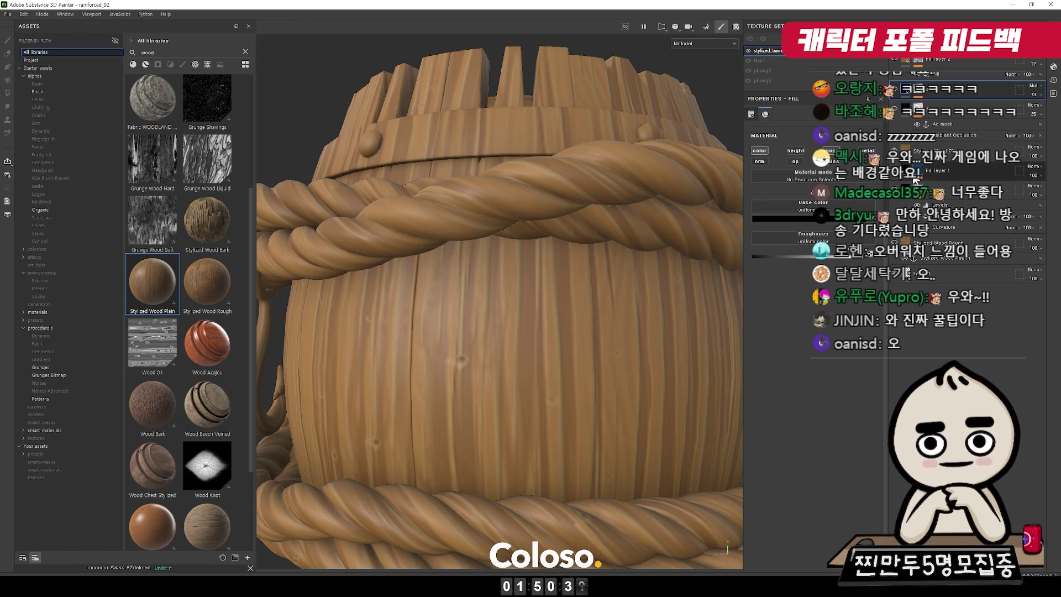
key(ctrl+z)
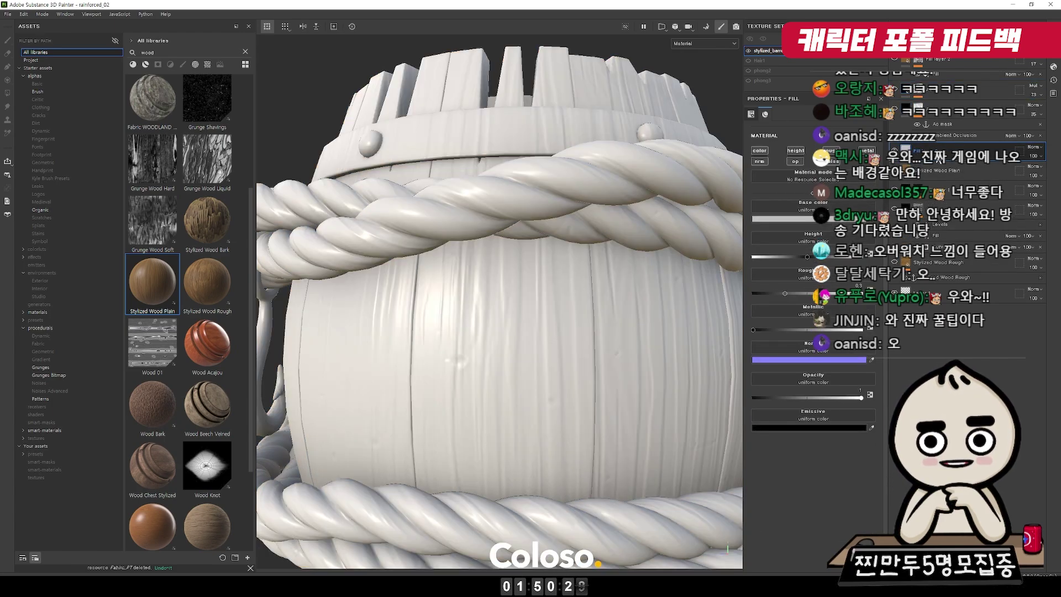
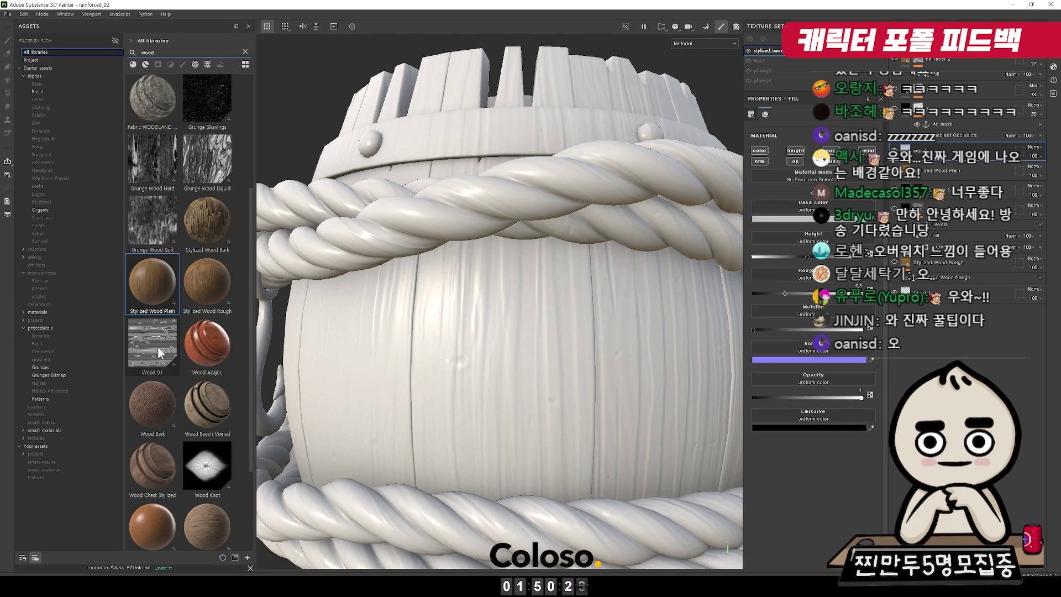
Assign the Wood 01 texture to the new fill layer's base color, roughness and height channels.
drag(152, 343, 805, 213)
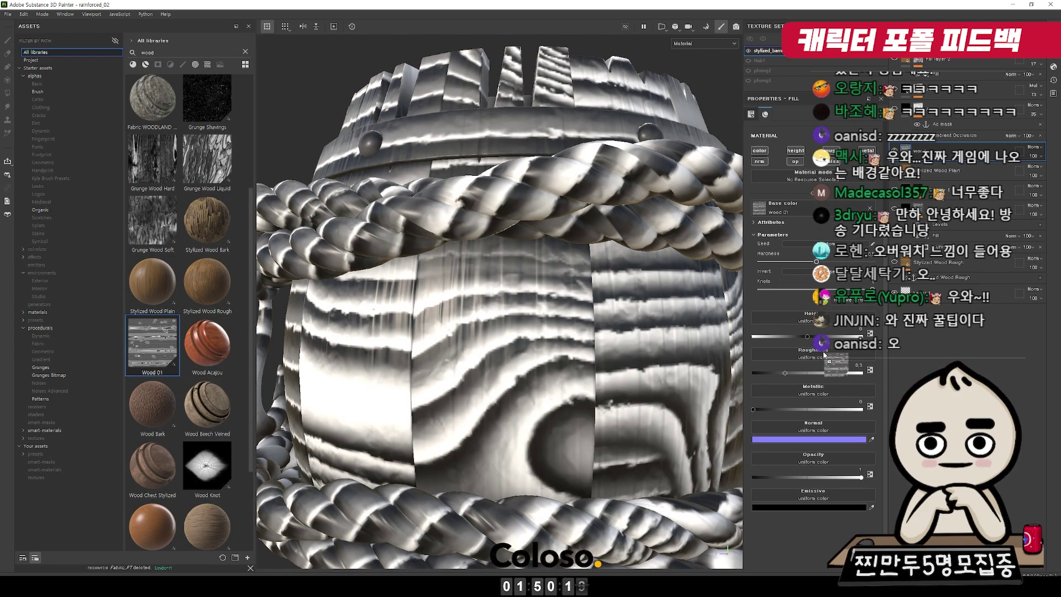
drag(823, 353, 824, 354)
drag(819, 522, 835, 488)
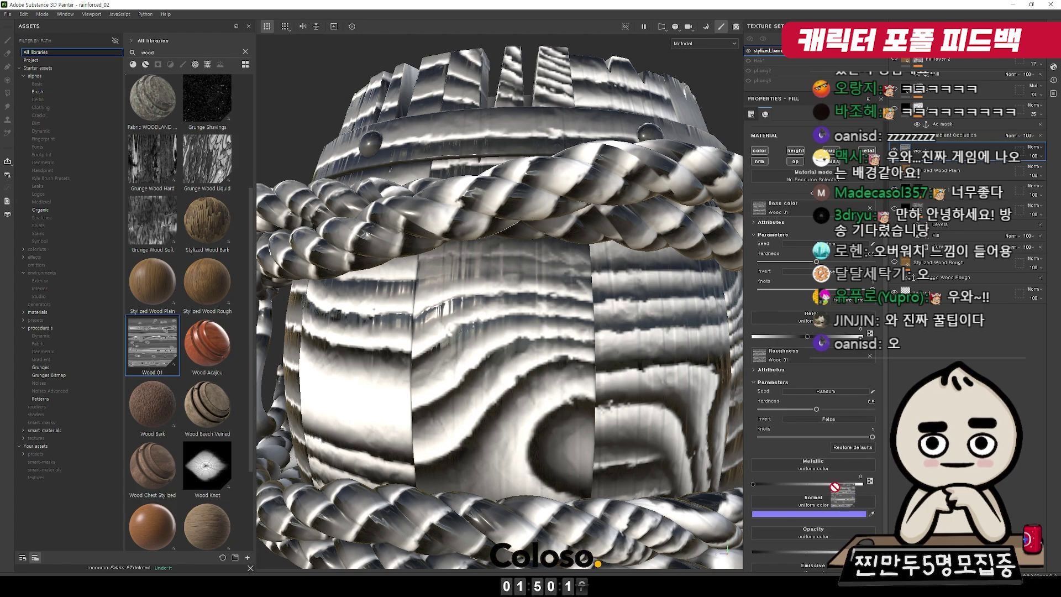
drag(833, 326, 830, 319)
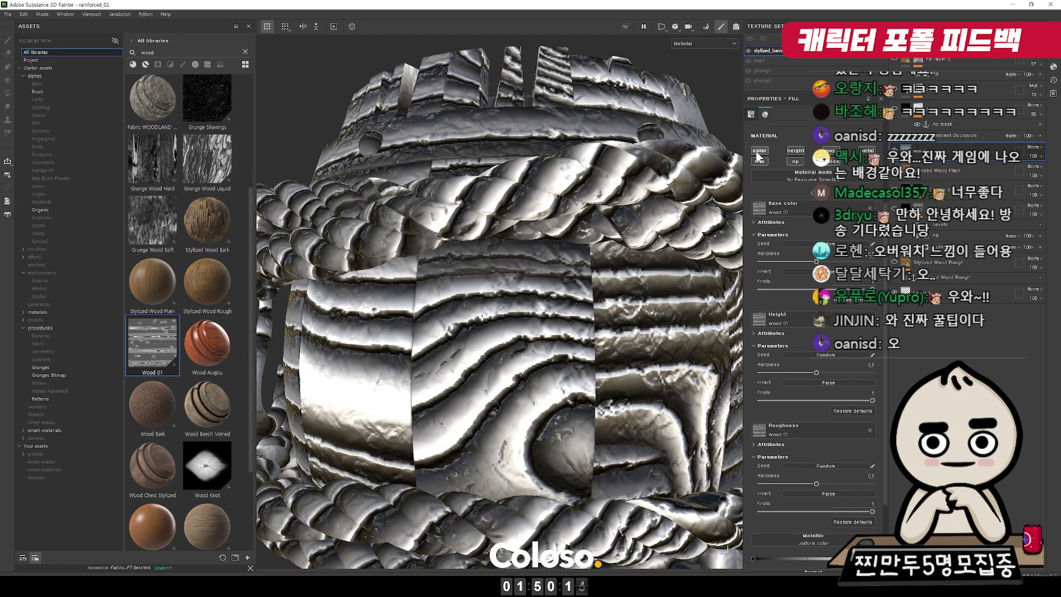
click(757, 152)
click(759, 150)
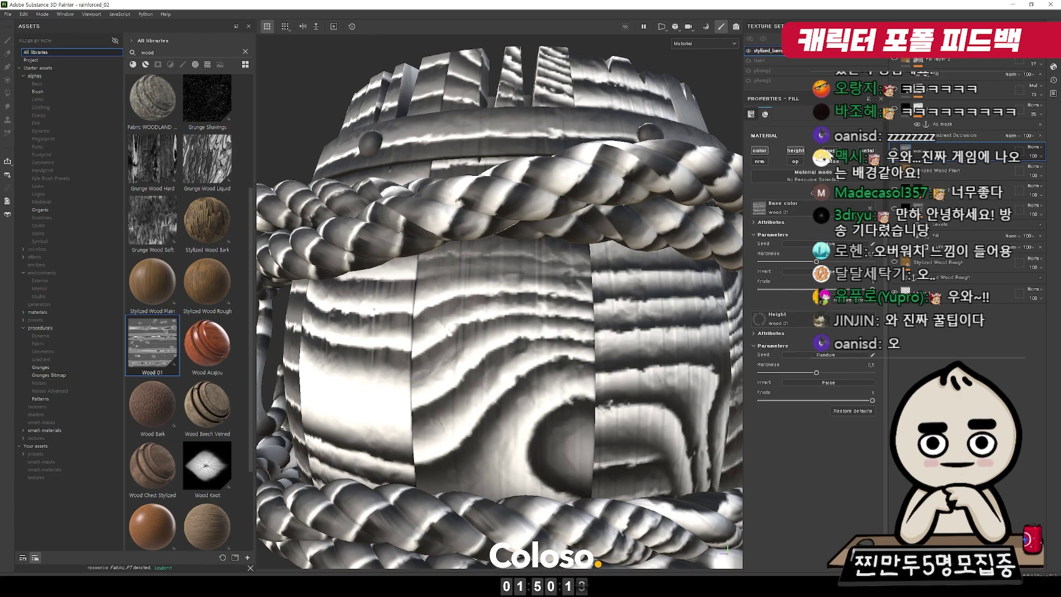
Rotate the Wood 01 fill so its grain runs vertically along the planks and increase its tiling.
scroll(837, 140, up, 3)
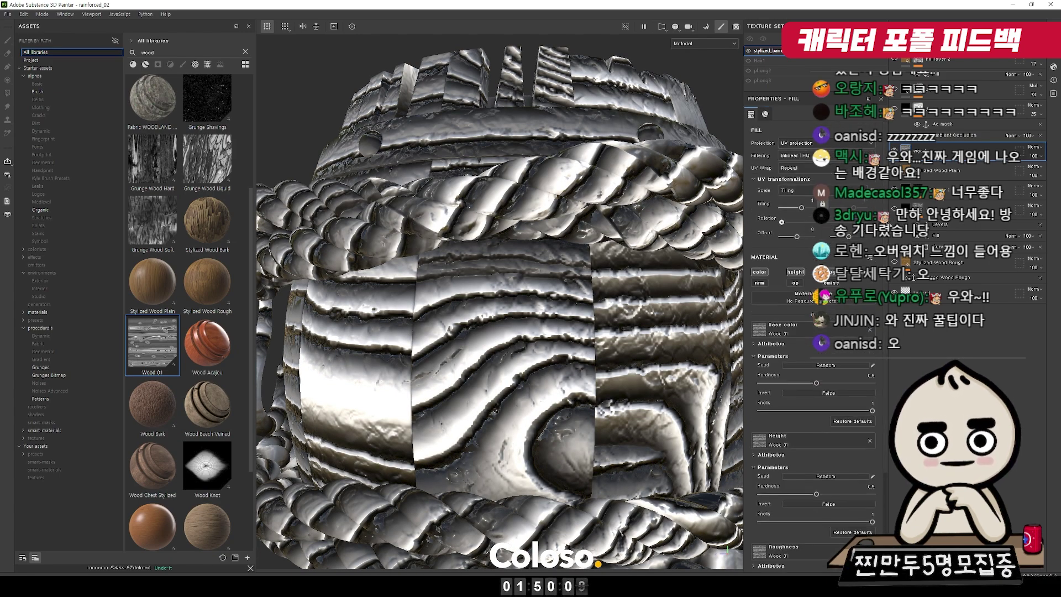
scroll(618, 281, down, 5)
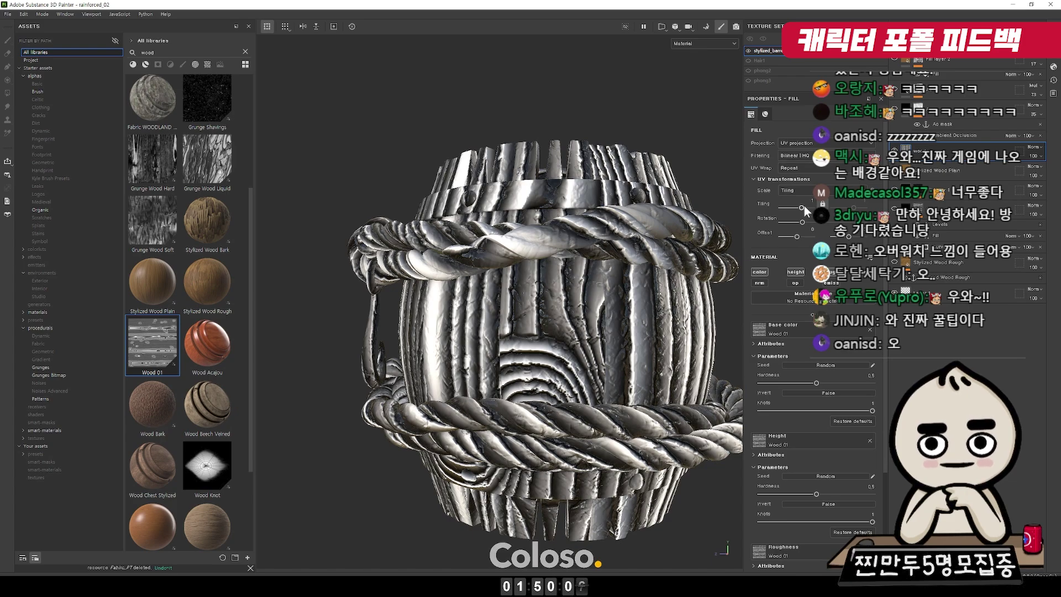
key(Return)
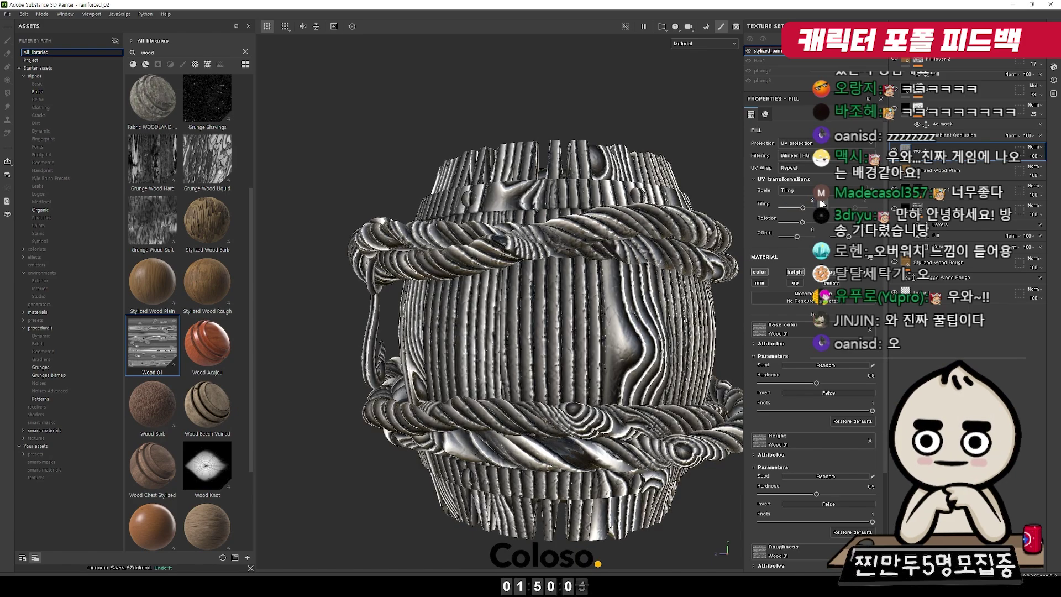
Set the Wood 01 knots to 0 for the base color, height and roughness channels.
scroll(661, 307, down, 3)
scroll(661, 307, up, 2)
scroll(828, 256, down, 4)
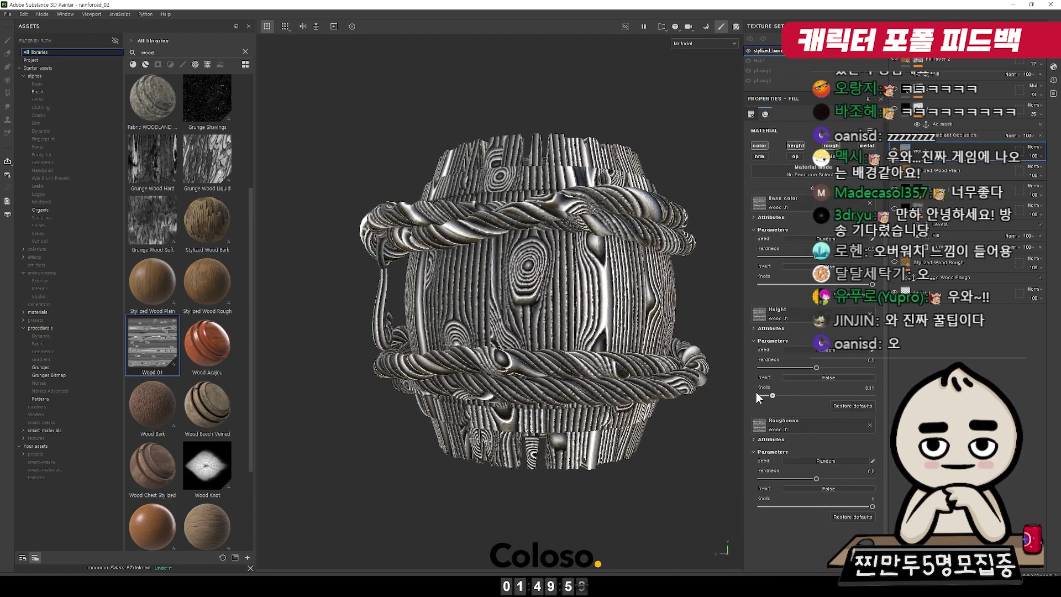
drag(758, 397, 721, 390)
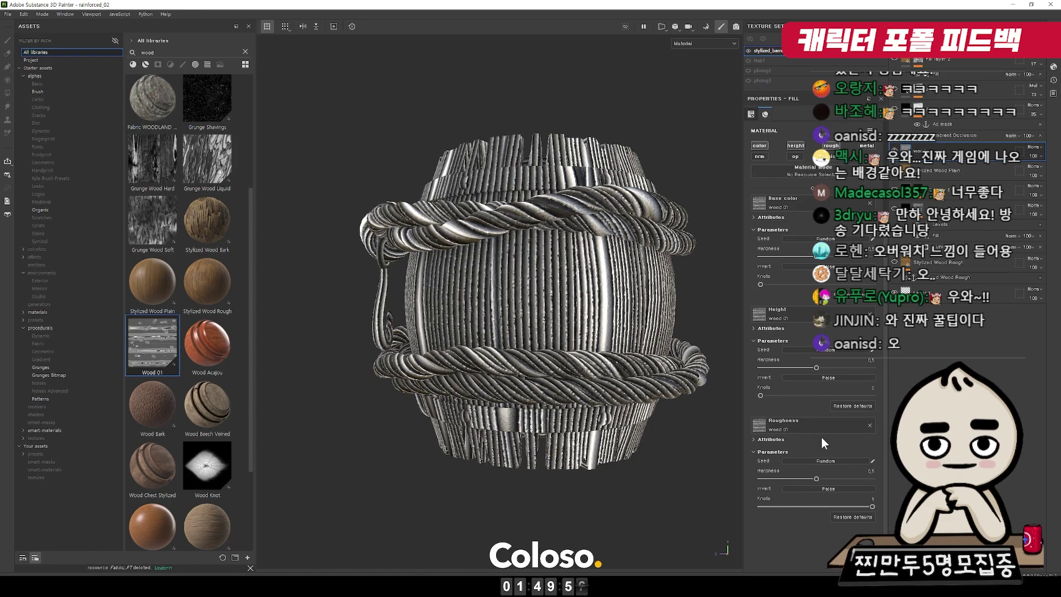
drag(825, 506, 759, 507)
Compare the barrel with and without the Wood 01 fill layer.
alt+drag(608, 288, 555, 270)
key(m)
key(m)
key(m)
key(m)
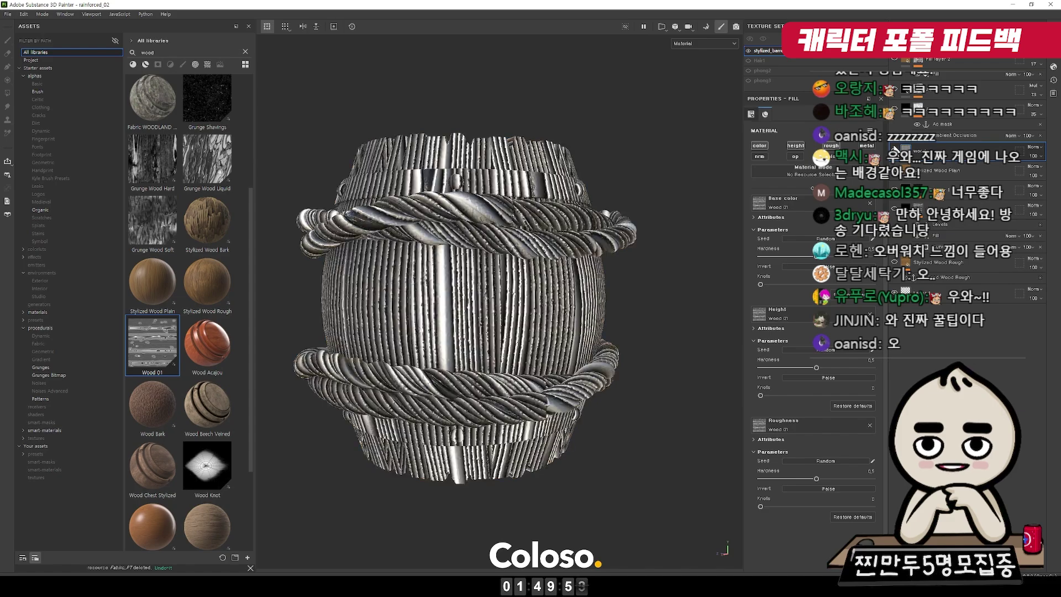
click(894, 147)
click(894, 147)
click(893, 147)
click(894, 148)
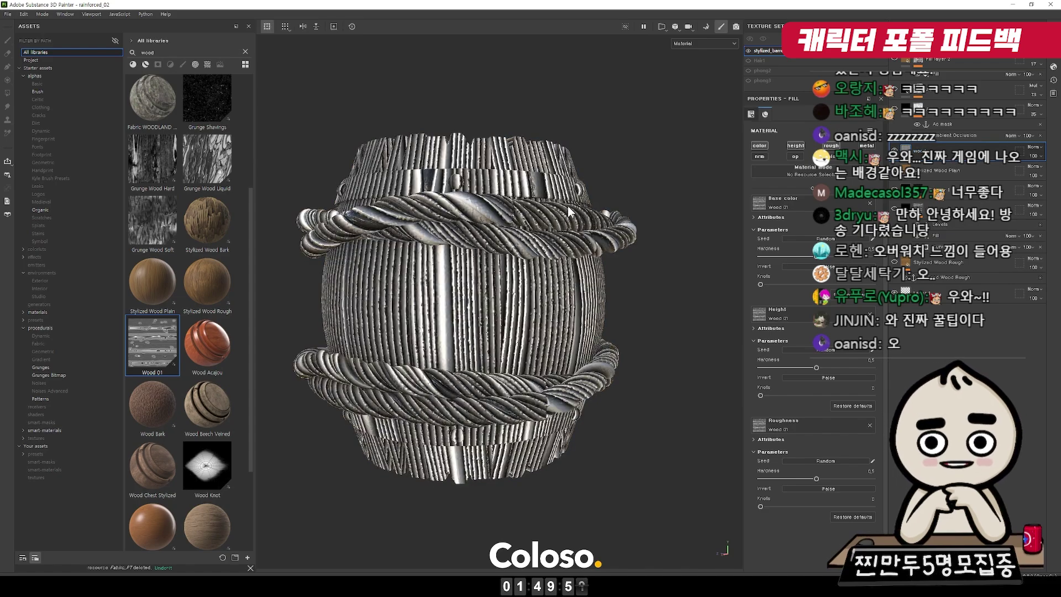
Lower the hardness of the Wood 01 base color pattern and set the layer's base color opacity to 0.
alt+drag(636, 271, 572, 283)
alt+middle_drag(572, 283, 561, 319)
alt+right_drag(561, 319, 676, 330)
click(773, 257)
drag(1042, 172, 1016, 175)
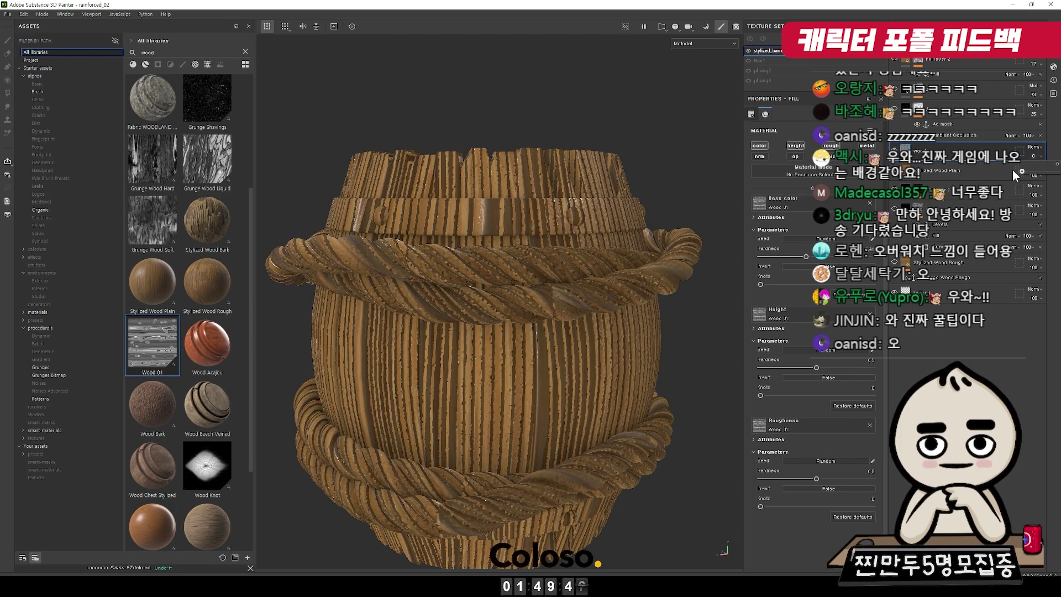
Show the layer stack's height channel and set the Wood 01 layer's height opacity to 2.
click(908, 50)
click(910, 60)
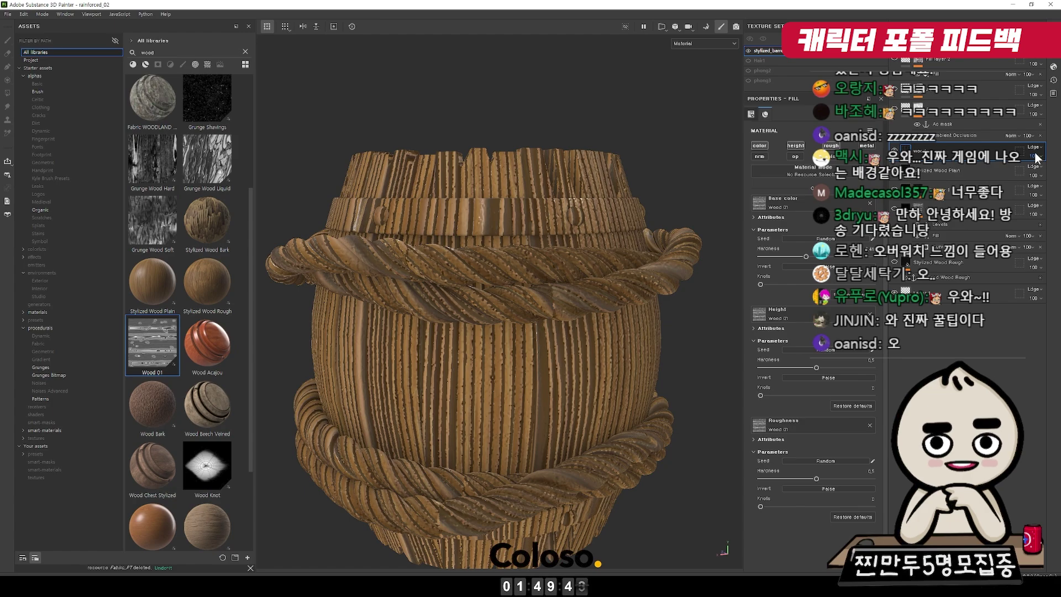
text(2)
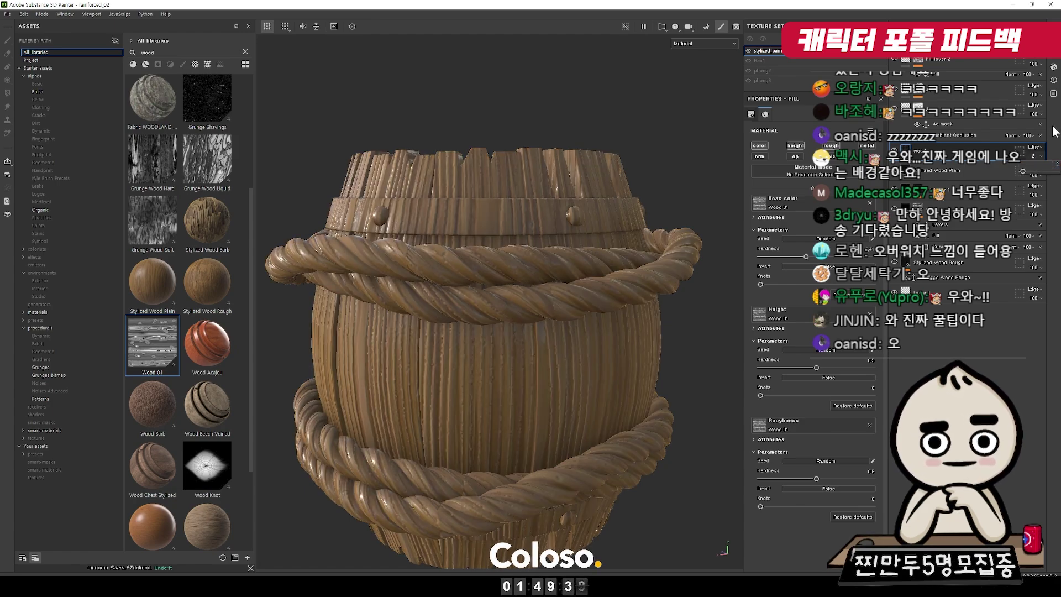
Lower the Wood 01 layer's height opacity to 1 and rotate the lighting to inspect the grain relief.
scroll(565, 244, down, 1)
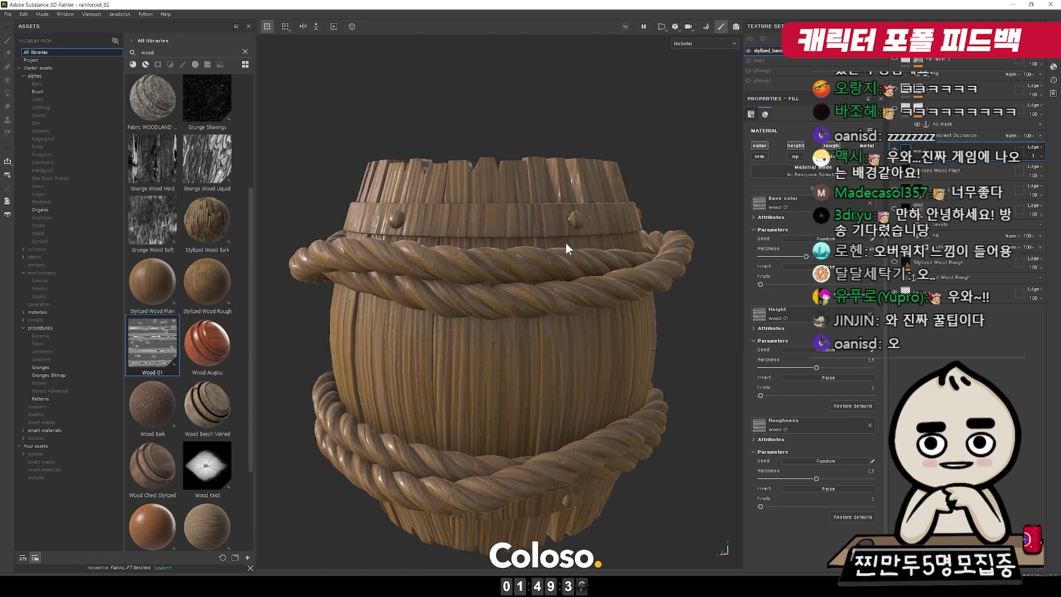
shift+right_drag(565, 244, 583, 256)
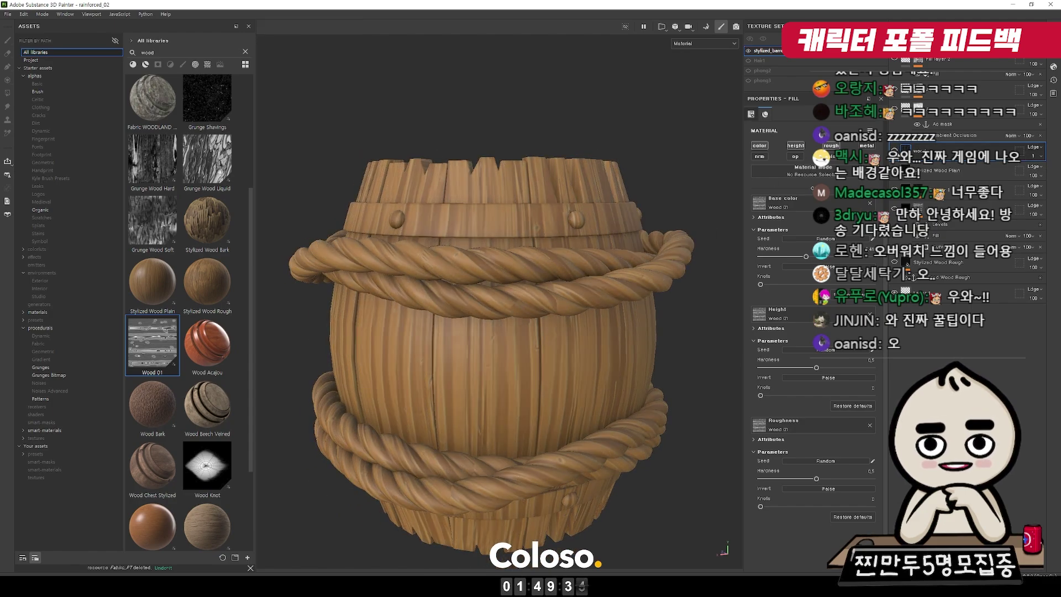
scroll(510, 199, up, 3)
Show the layer stack's roughness channel, set the Wood 01 layer's opacity to 52, and compare the barrel with and without the layer.
click(907, 51)
click(907, 64)
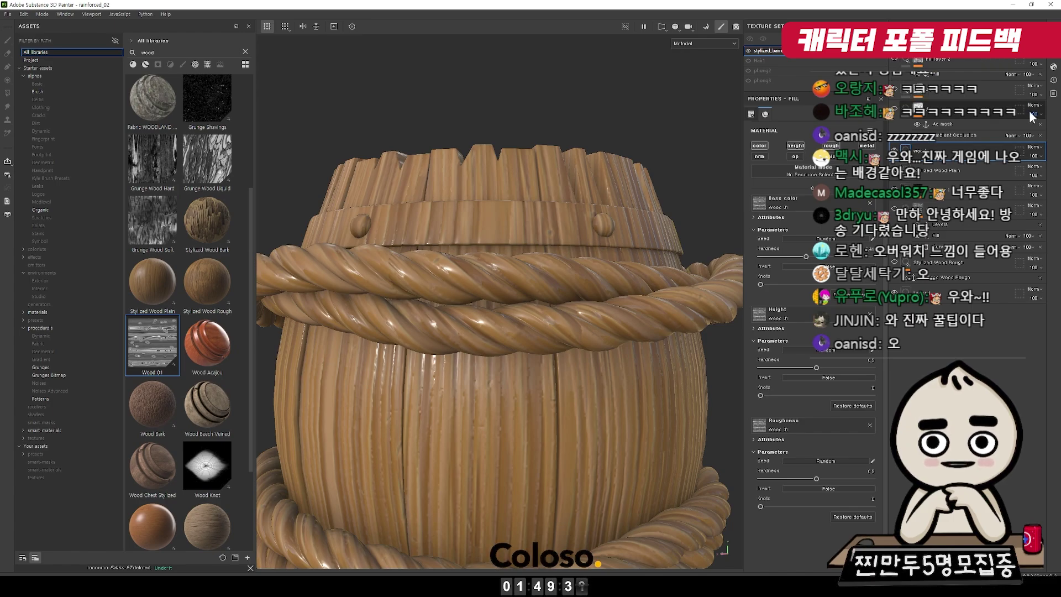
mouse_move(1057, 175)
mouse_down()
mouse_move(975, 170)
mouse_move(971, 180)
mouse_up()
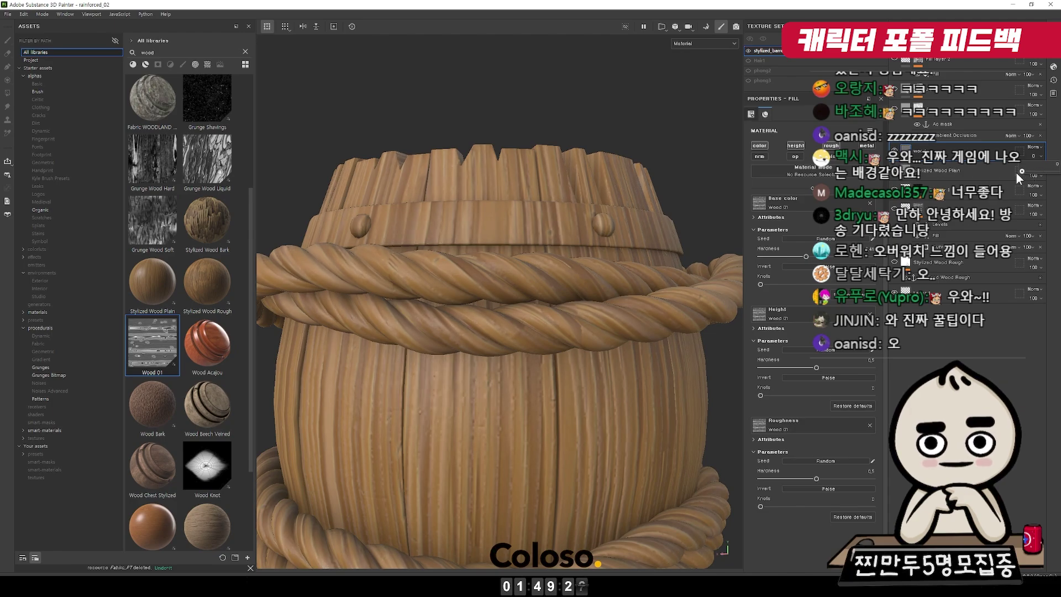
drag(1041, 175, 1042, 175)
click(895, 151)
click(895, 150)
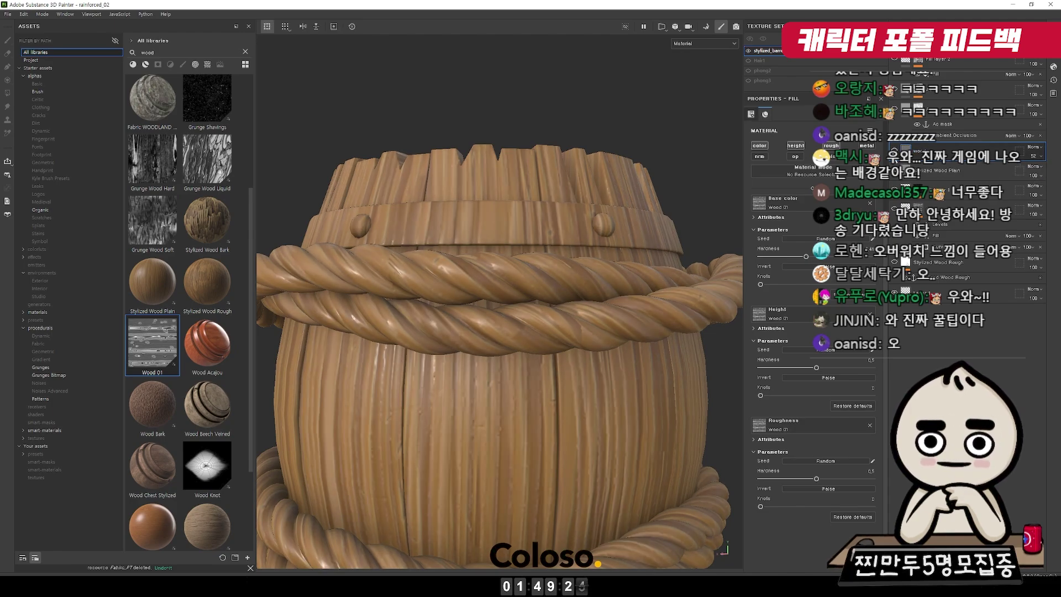
click(895, 151)
click(895, 151)
Add an anchor point to the Wood 01 layer and create a fill layer with a black mask above it.
right_click(947, 161)
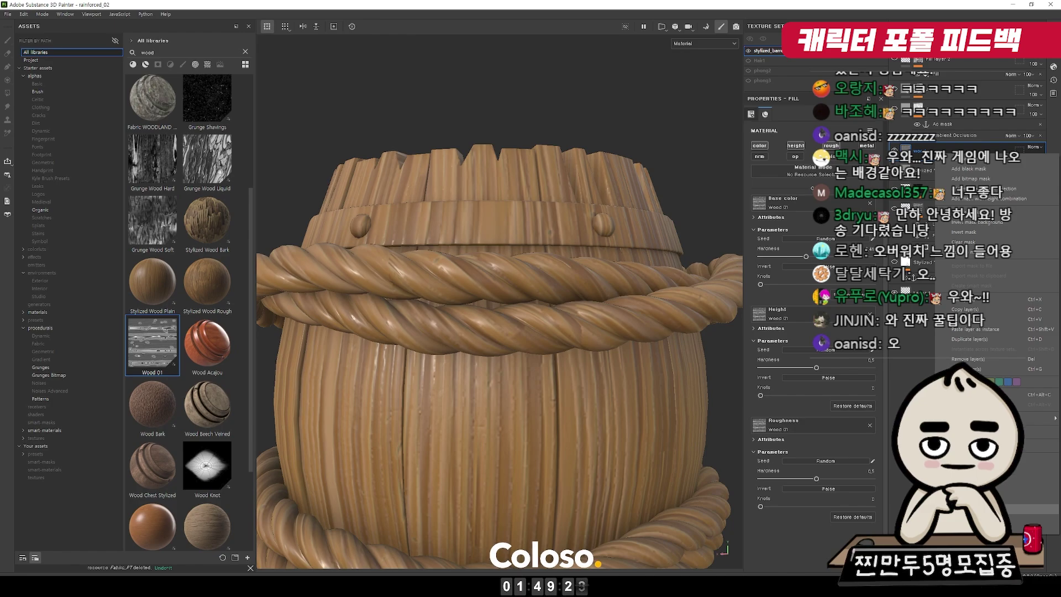
click(967, 529)
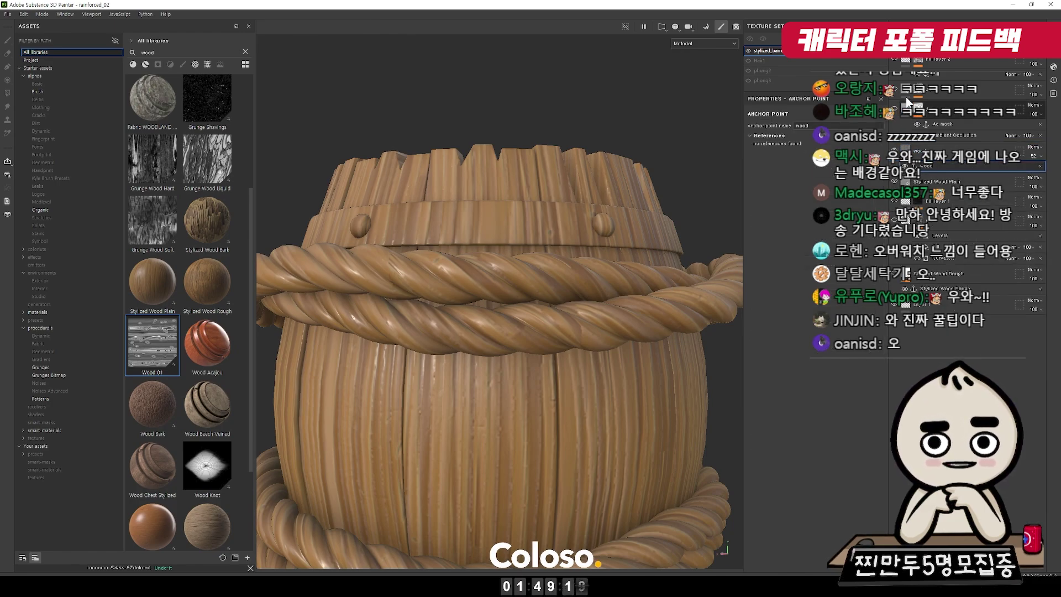
click(897, 161)
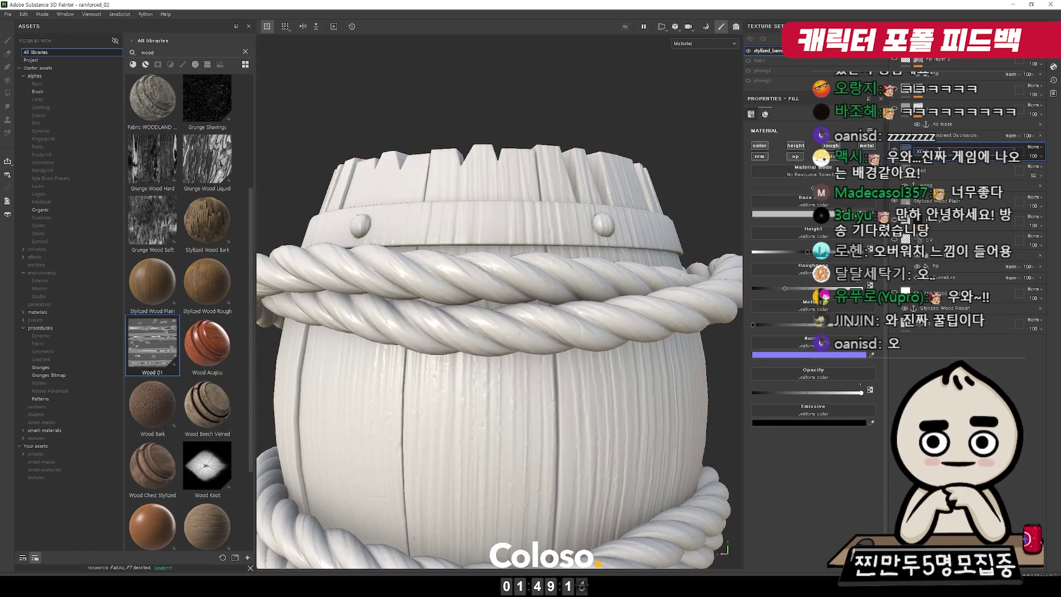
right_click(931, 162)
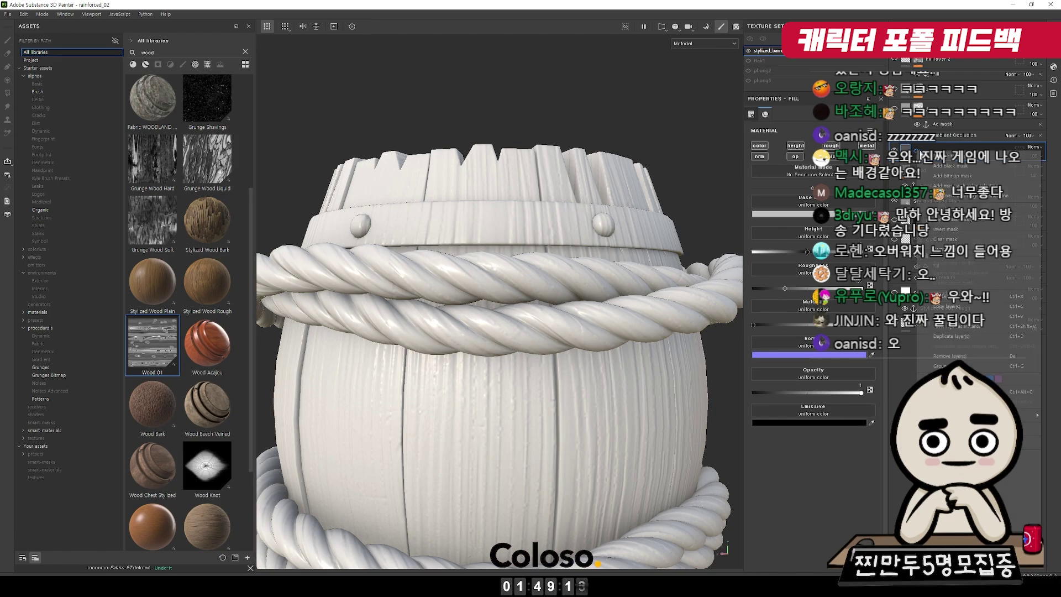
click(946, 166)
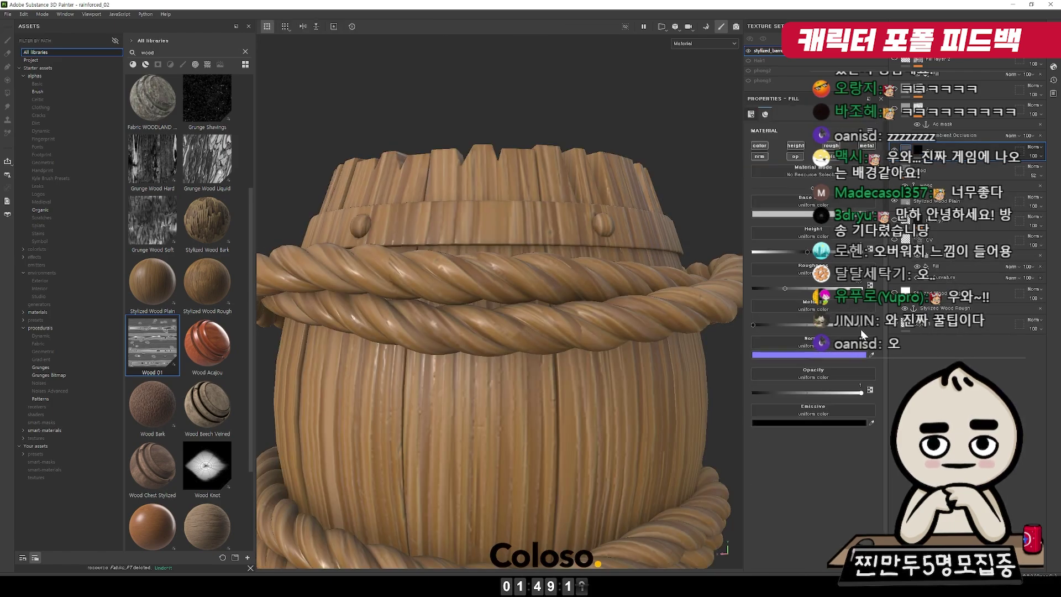
Limit the new fill layer to the color and height channels and set its base color to red.
alt+click(761, 146)
click(795, 146)
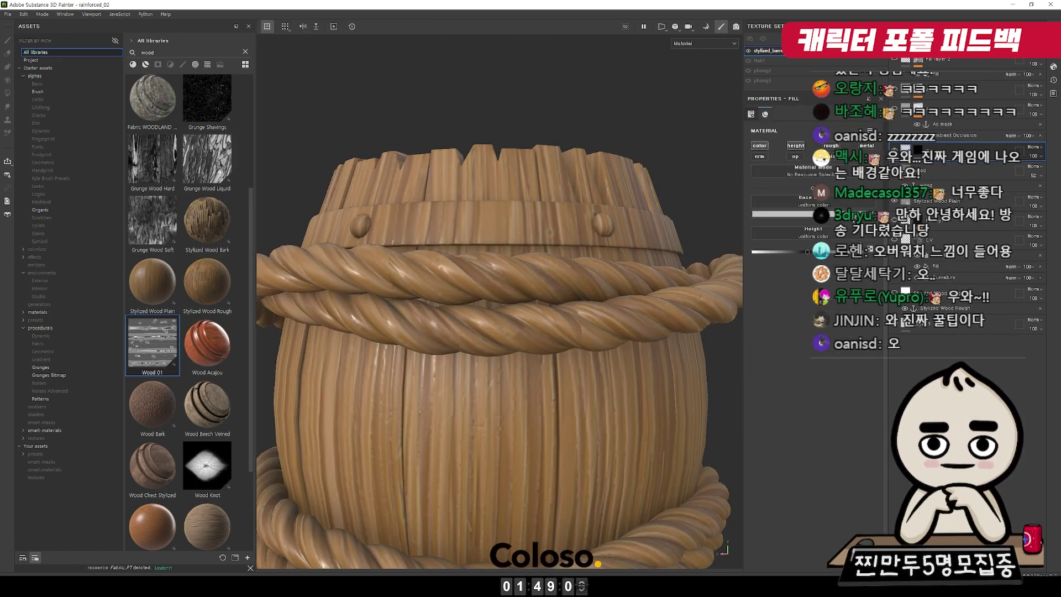
click(790, 214)
drag(993, 286, 994, 283)
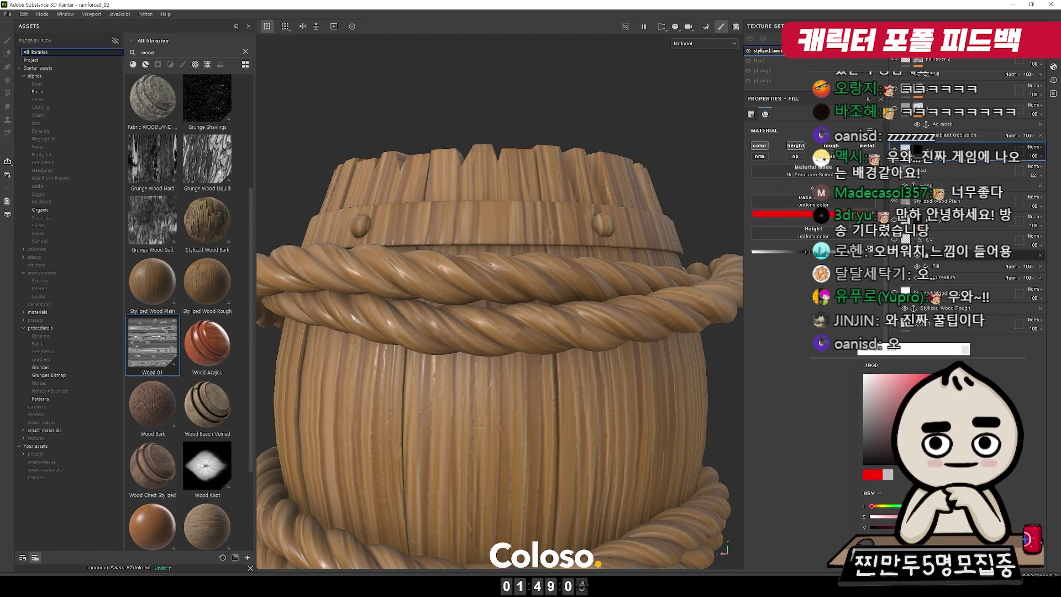
click(964, 350)
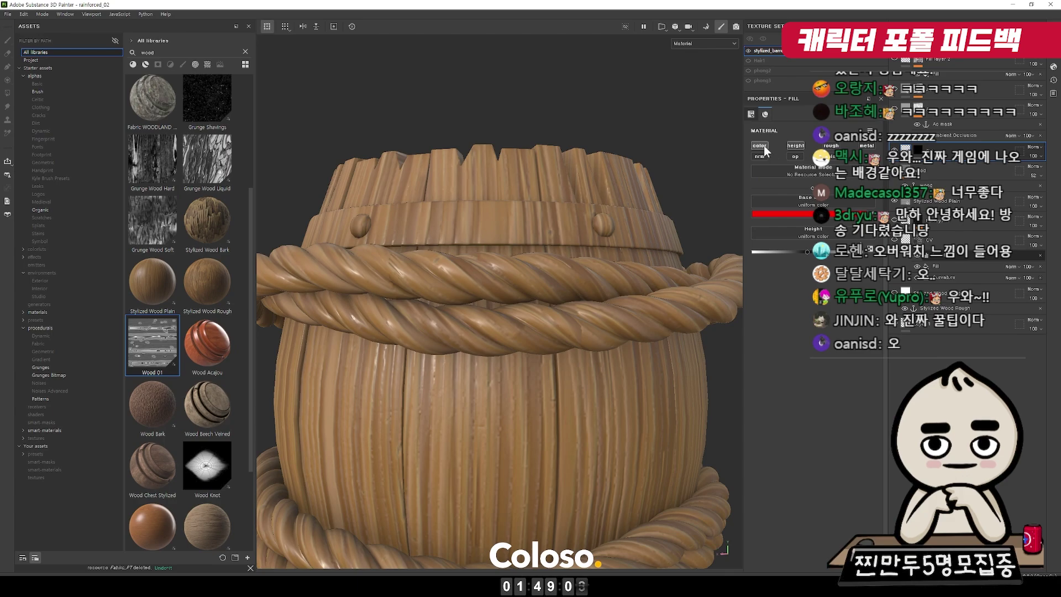
Add a fill to the red layer's mask and use the wood anchor point as its grayscale source.
click(919, 150)
right_click(921, 147)
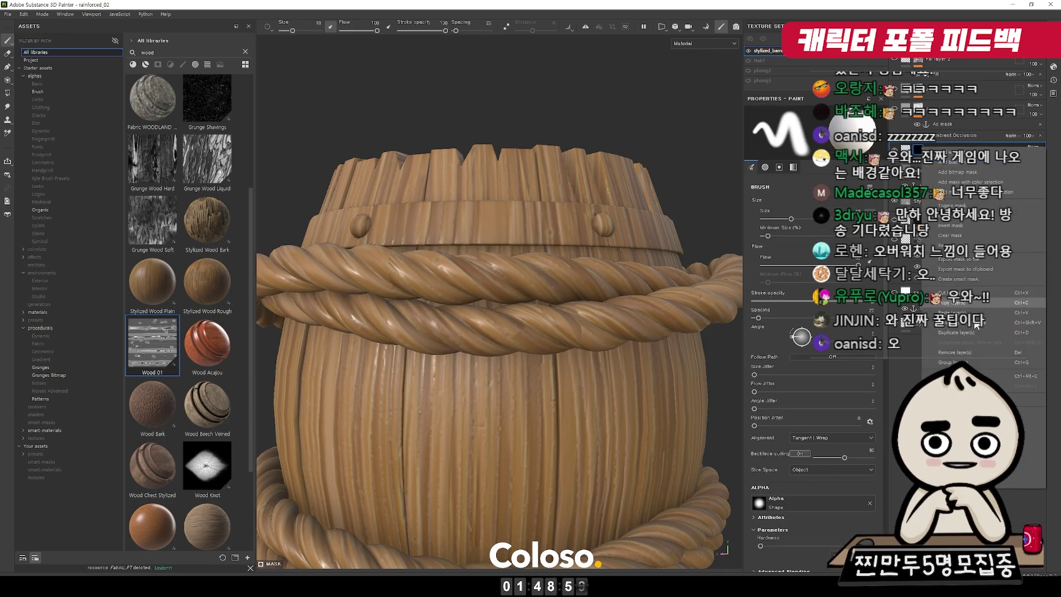
click(1029, 255)
click(837, 148)
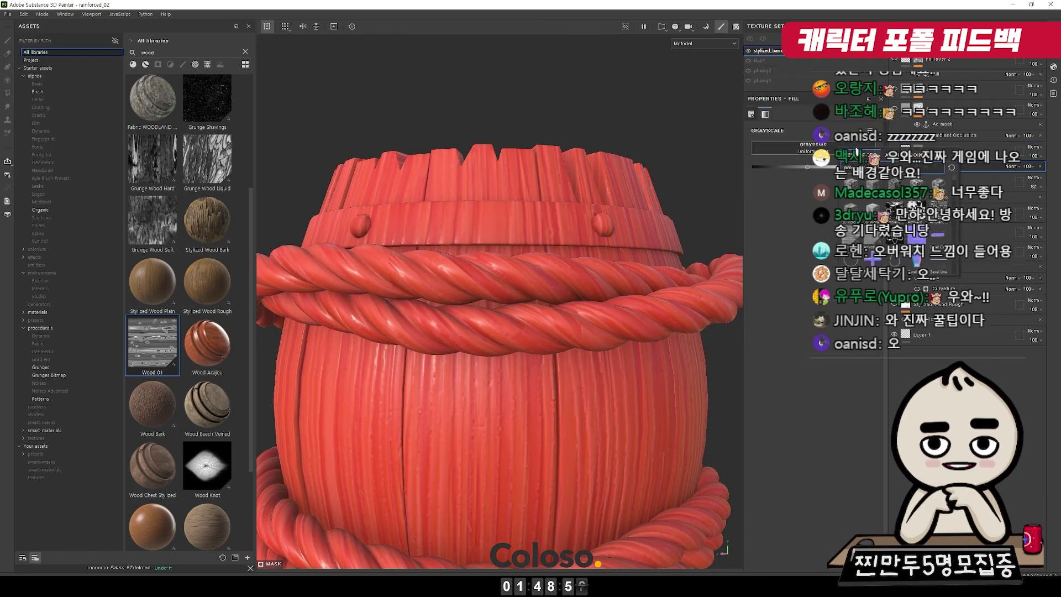
click(904, 155)
click(871, 184)
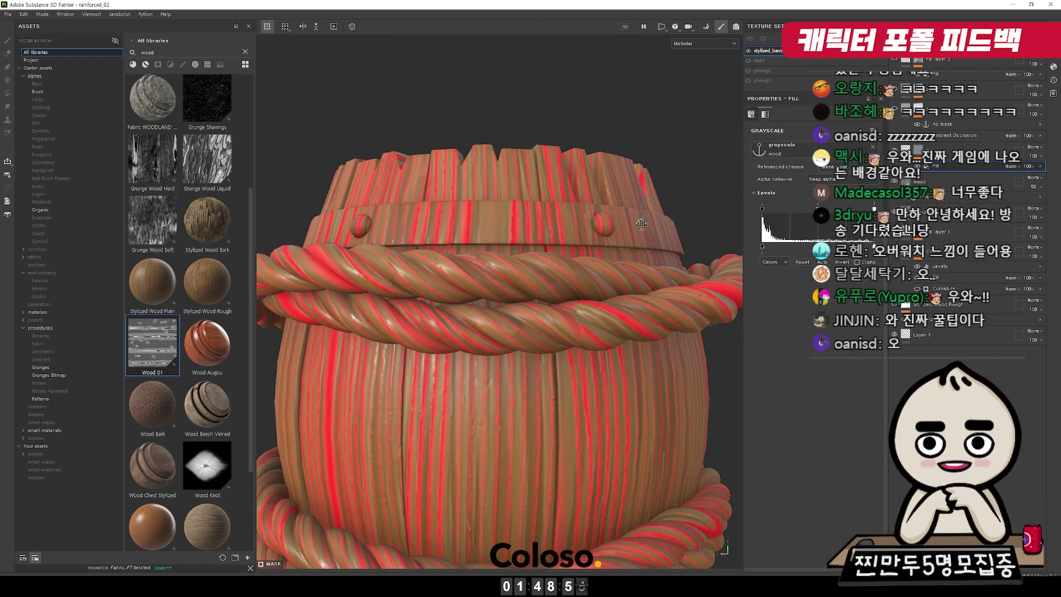
alt+right_drag(598, 255, 586, 249)
alt+middle_drag(586, 249, 560, 179)
alt+right_drag(561, 179, 601, 258)
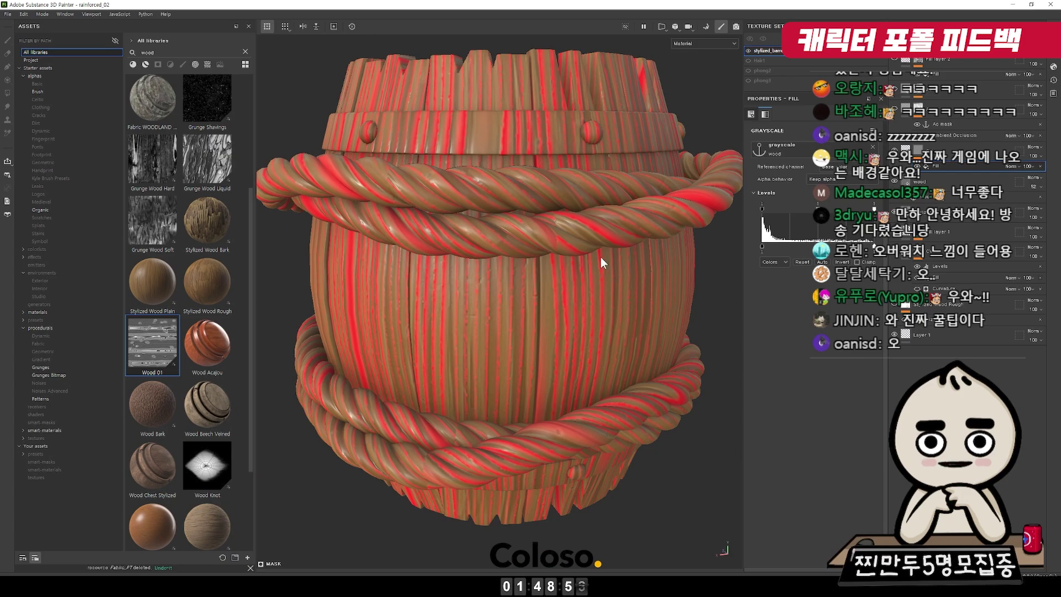
Compare the barrel with and without the red grain layer.
click(896, 148)
click(896, 148)
click(896, 148)
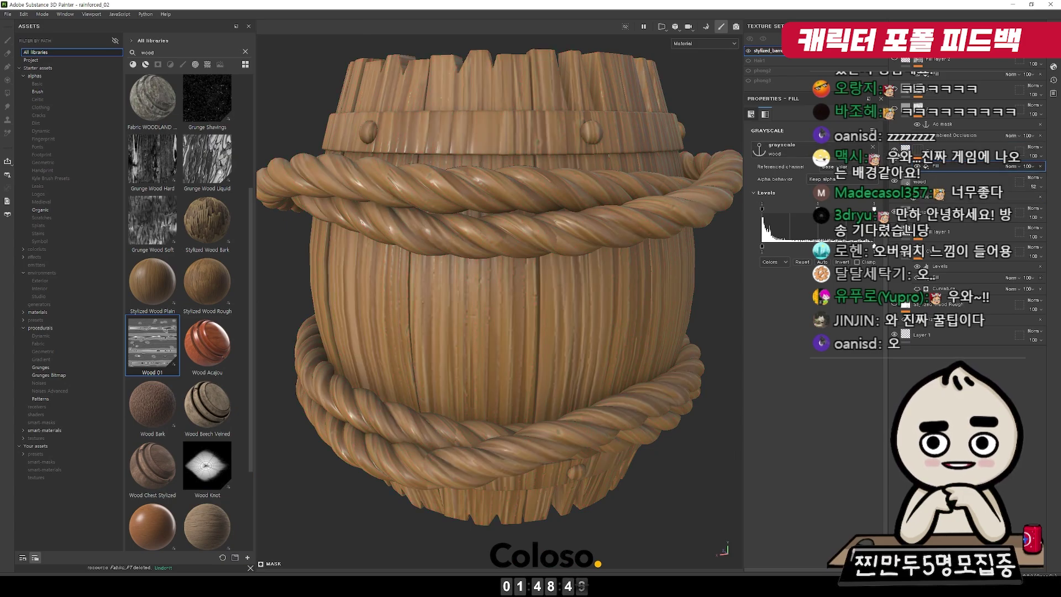
click(896, 149)
Show the base color channel in the layer stack and change the red grain layer's base color to a light tan.
click(905, 149)
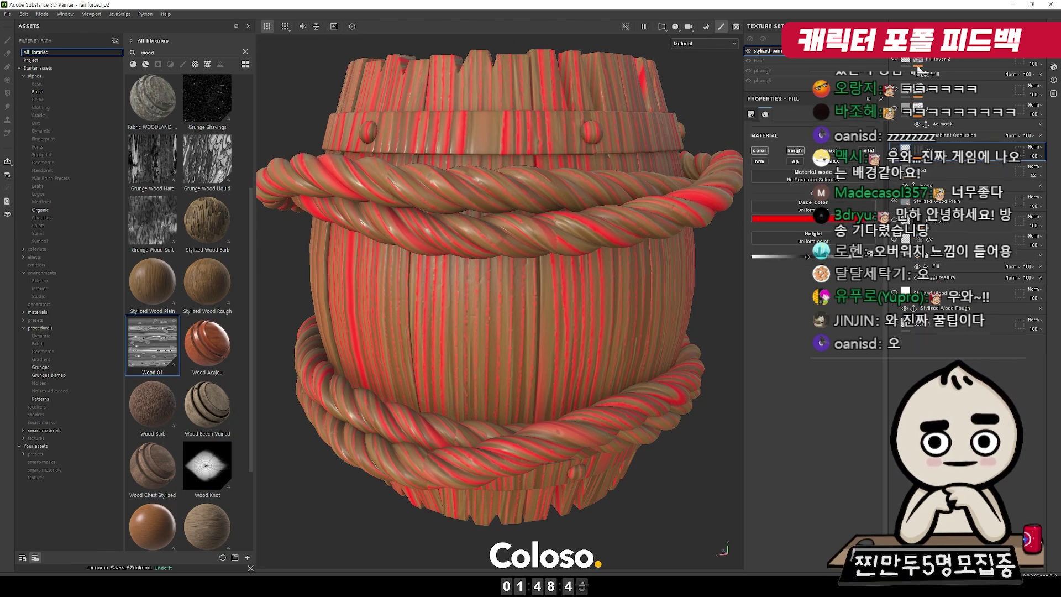
click(918, 59)
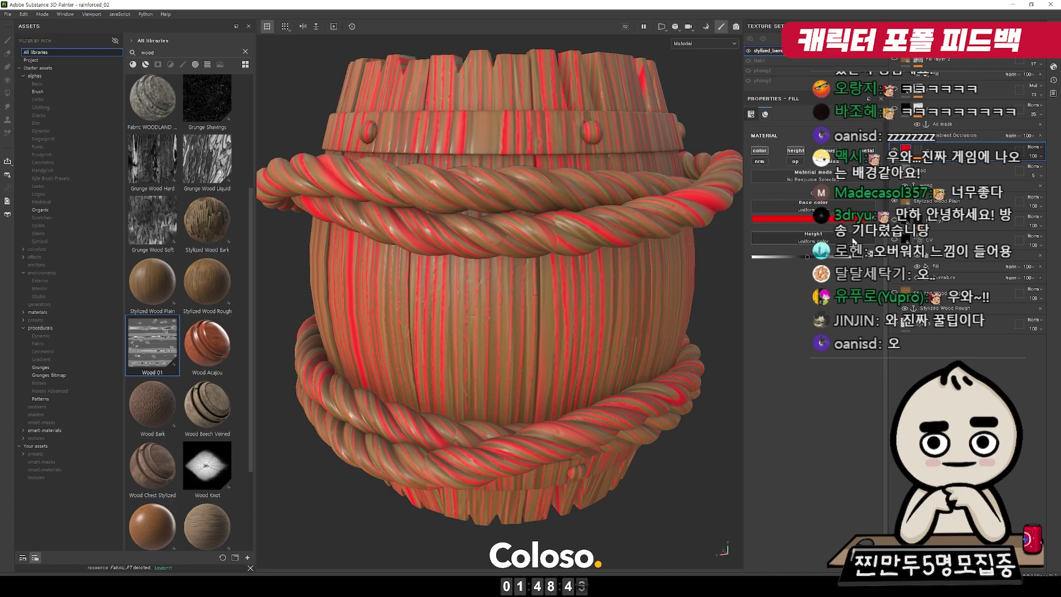
click(905, 203)
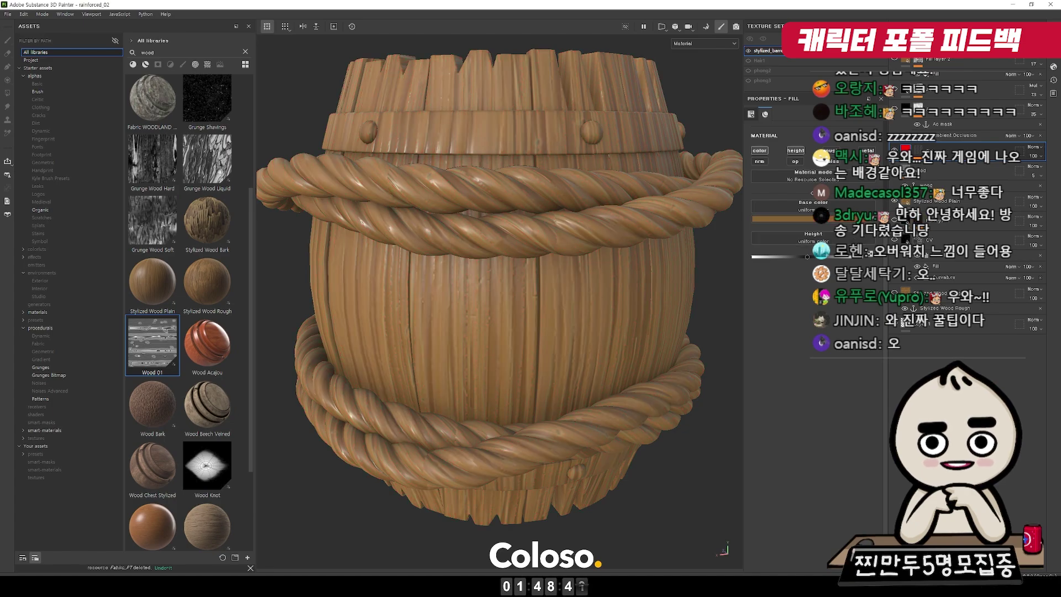
click(818, 219)
drag(899, 404, 903, 394)
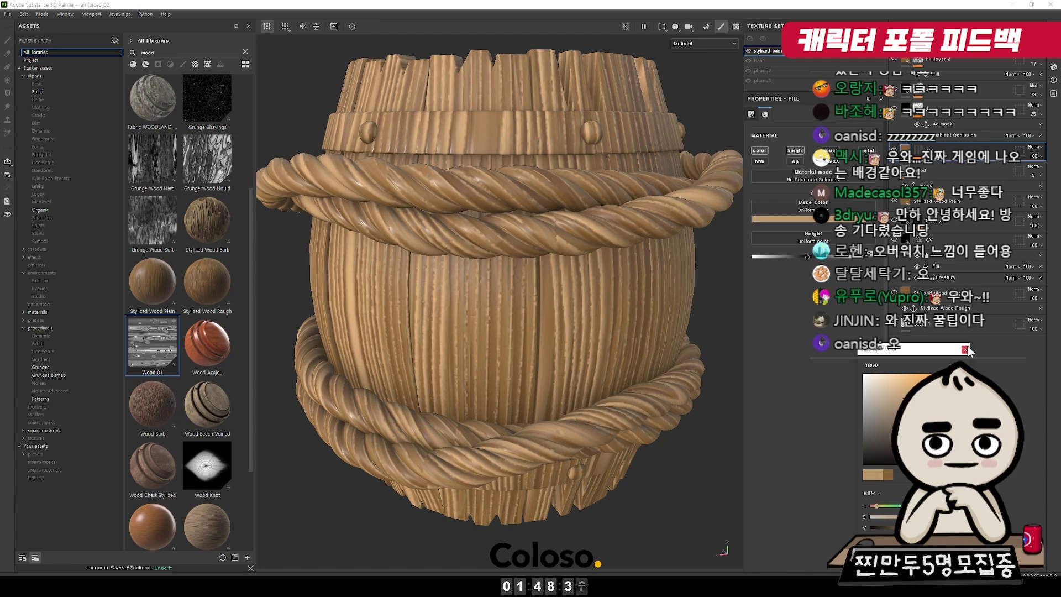
click(966, 350)
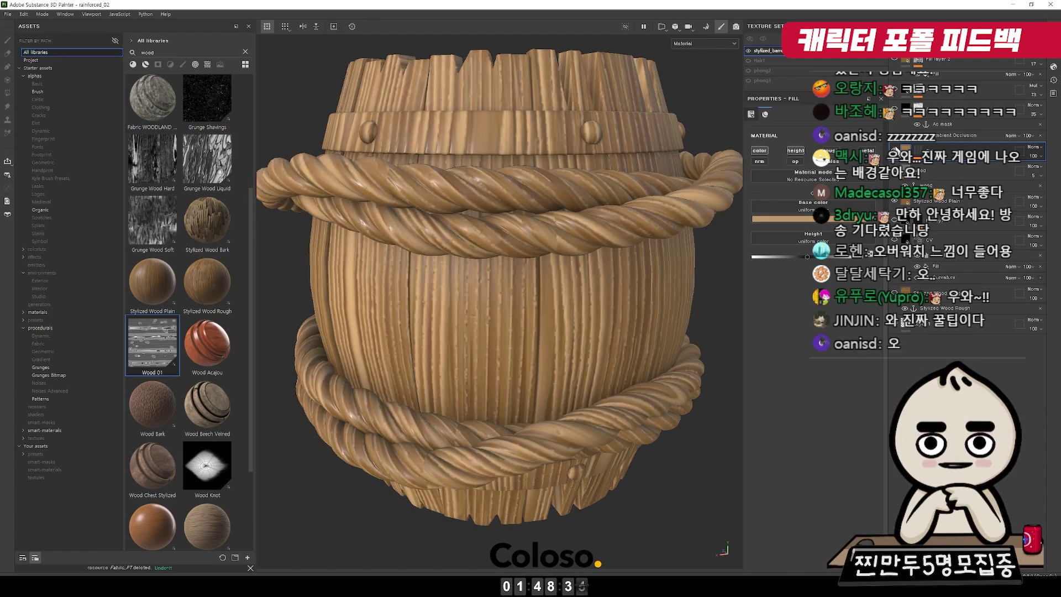
mouse_move(809, 257)
mouse_down()
mouse_move(831, 257)
mouse_move(791, 258)
mouse_move(829, 257)
mouse_up()
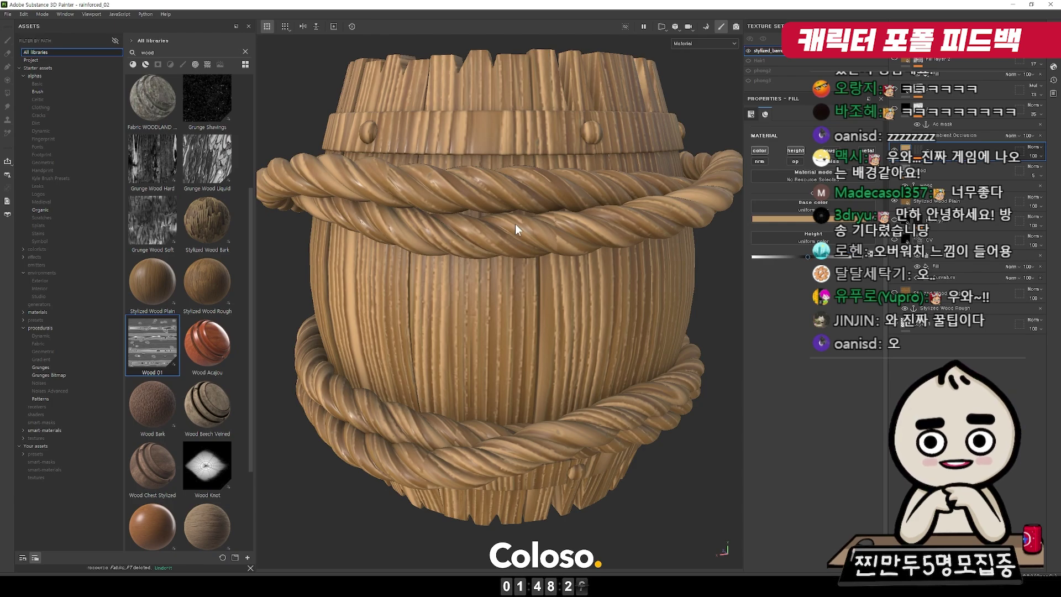
View the barrel's base color channel on its own from another angle.
alt+drag(581, 233, 692, 300)
key(c)
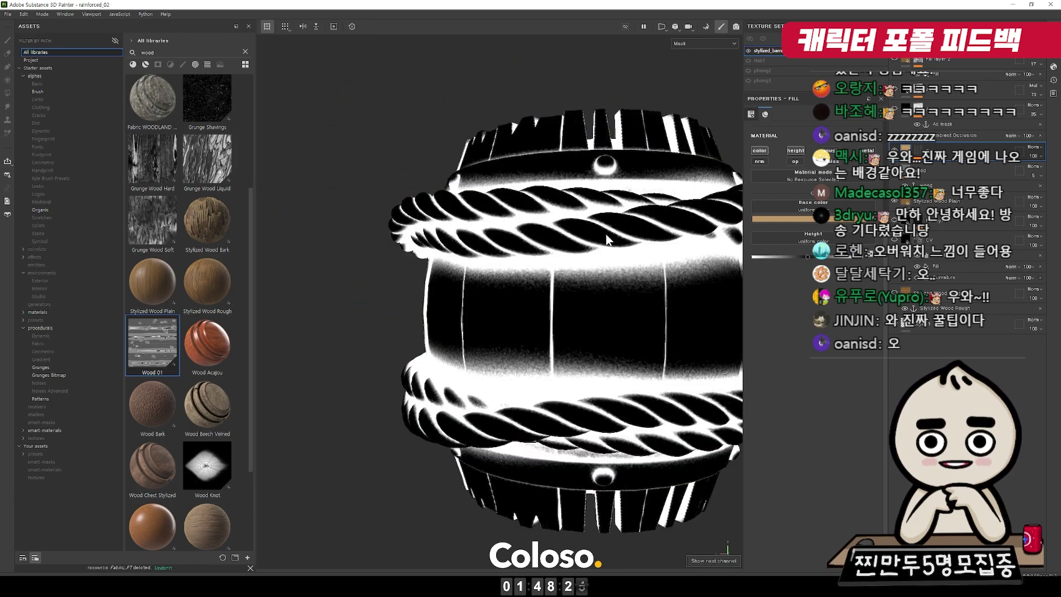
alt+middle_drag(638, 273, 549, 188)
alt+right_drag(549, 188, 611, 220)
alt+drag(611, 220, 558, 215)
Examine the color and plank details of the stylized wooden barrel in the reference image.
key(alt+Tab)
right_drag(605, 222, 409, 262)
scroll(506, 228, down, 6)
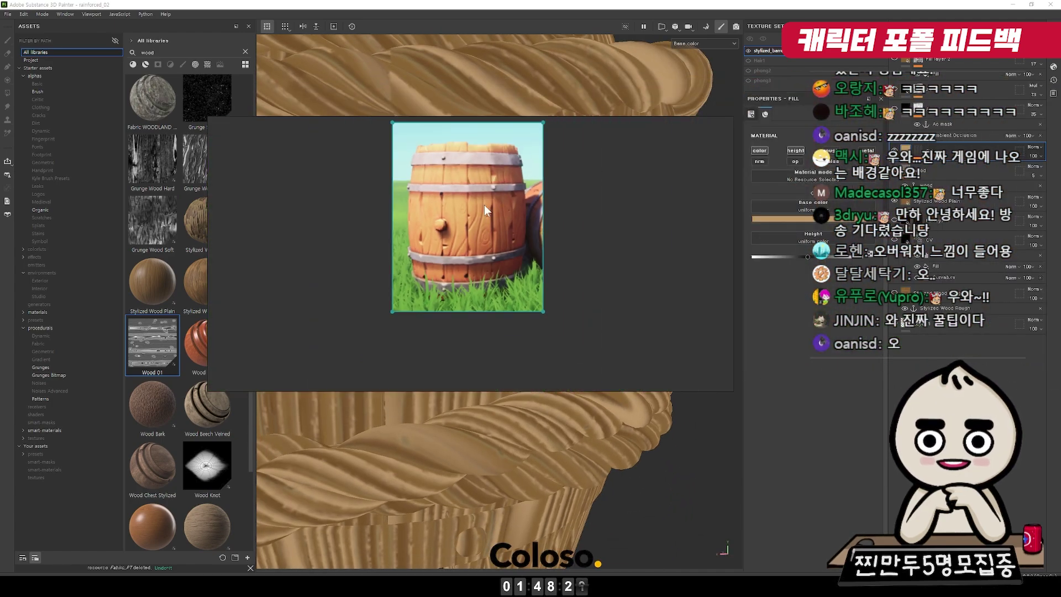
scroll(502, 150, up, 2)
scroll(541, 240, up, 2)
scroll(443, 238, down, 1)
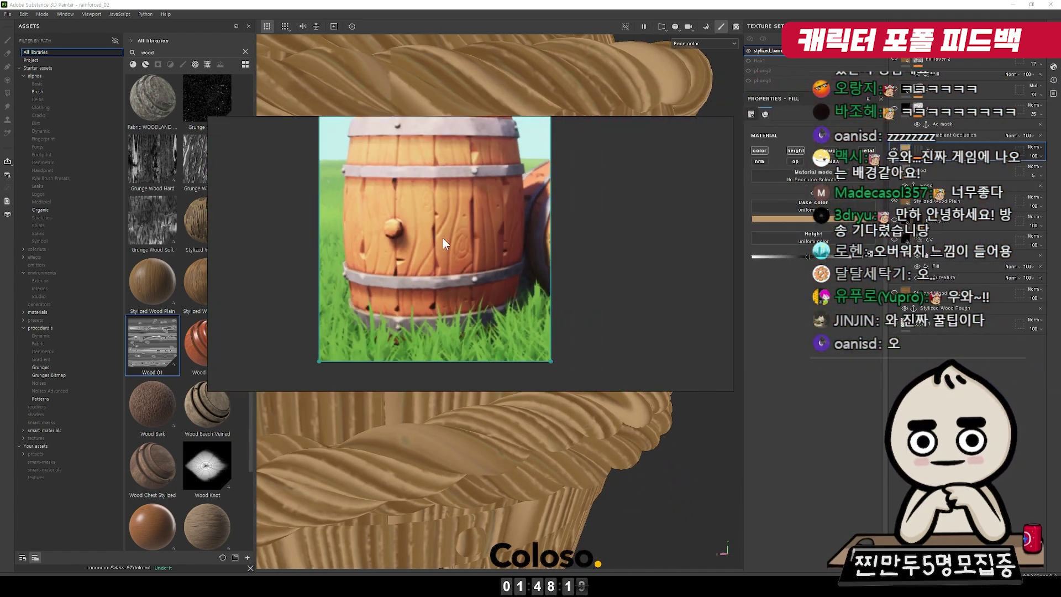
middle_drag(443, 238, 439, 291)
scroll(438, 261, up, 1)
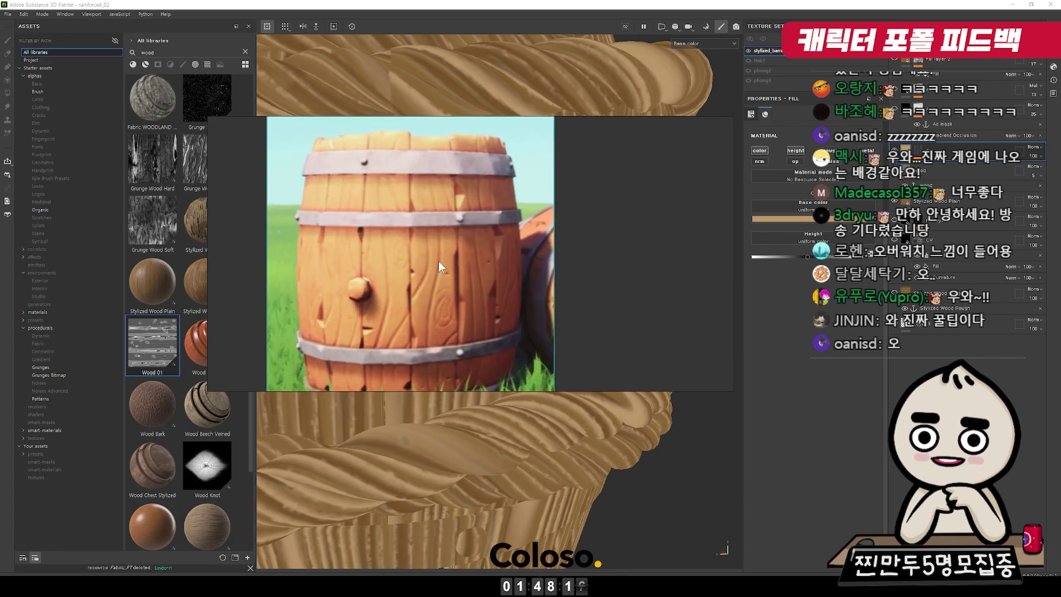
key(Escape)
Duplicate the tan grain layer, invert the wood anchor fill in the copy's mask, and return to the material view.
key(f)
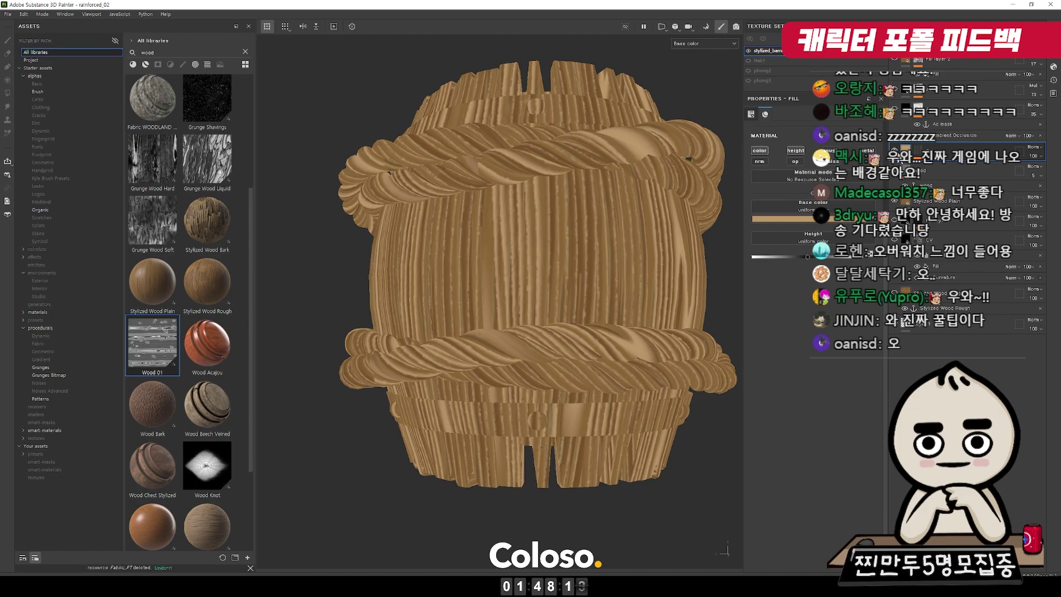
key(ctrl+d)
click(955, 170)
click(920, 152)
click(918, 152)
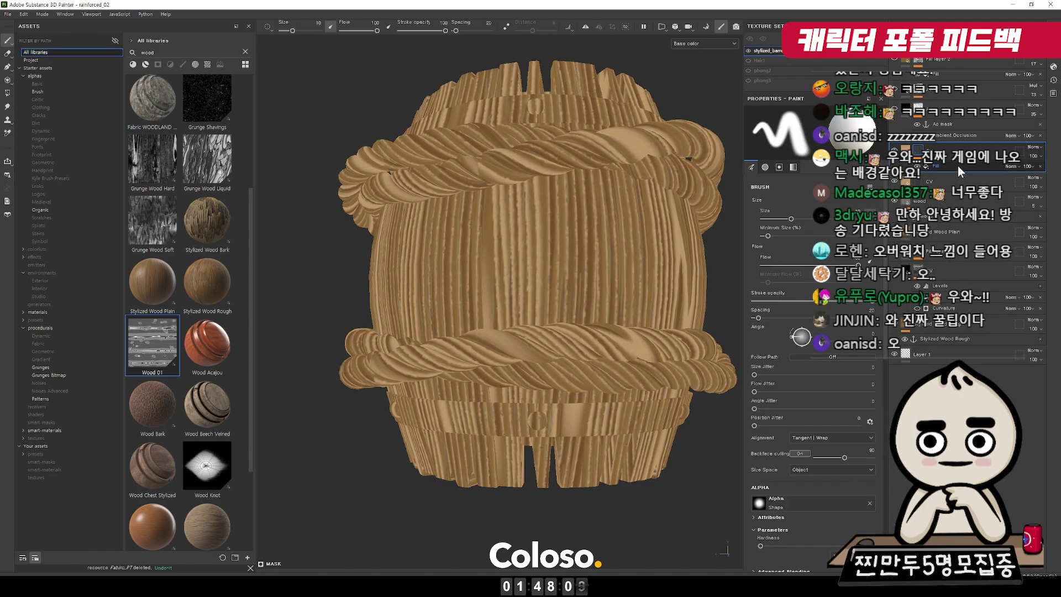
click(936, 167)
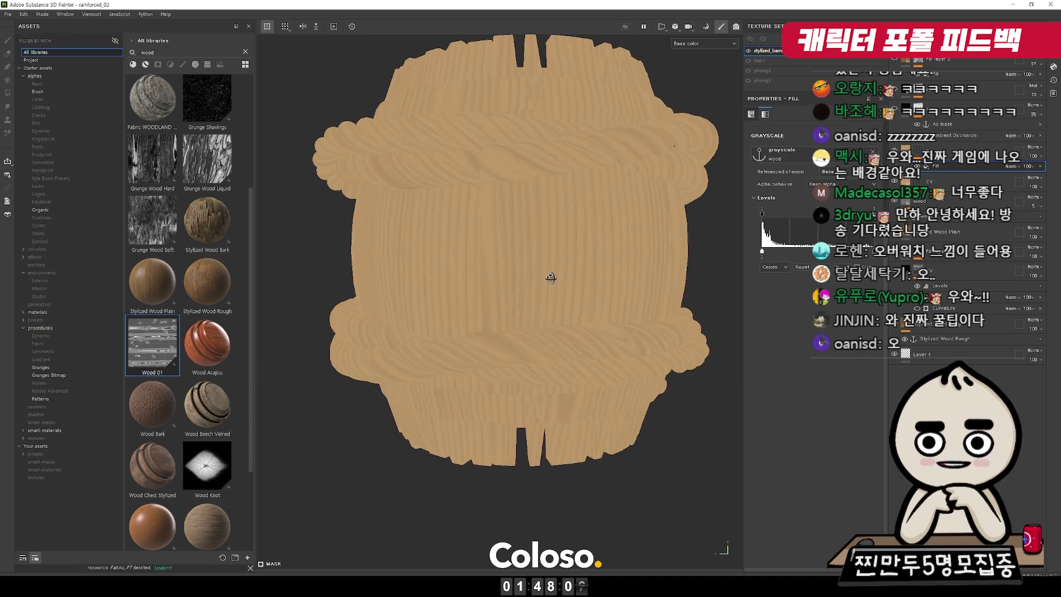
key(m)
scroll(549, 292, up, 3)
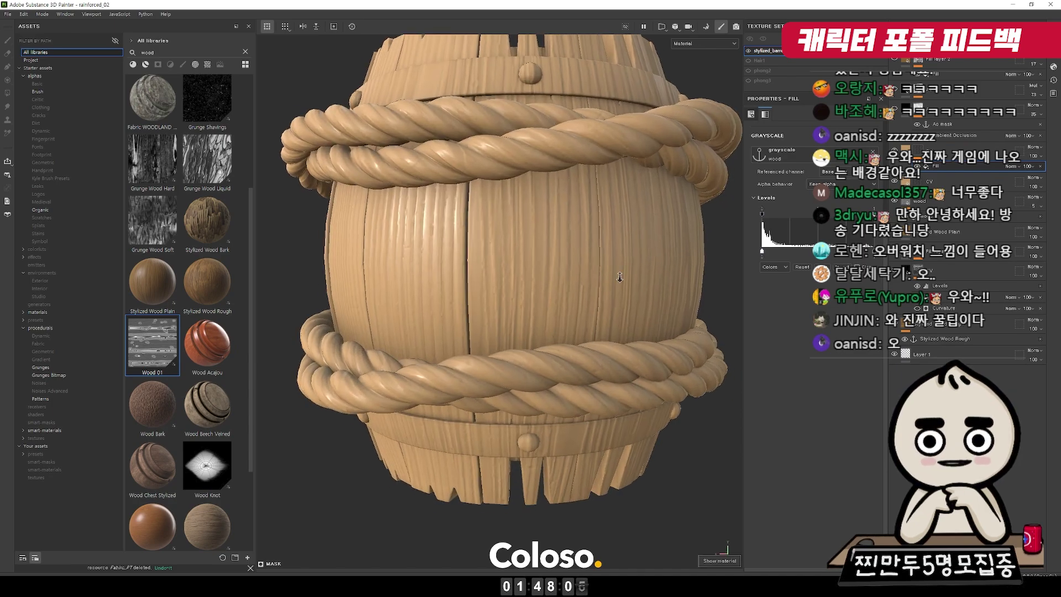
scroll(620, 277, up, 1)
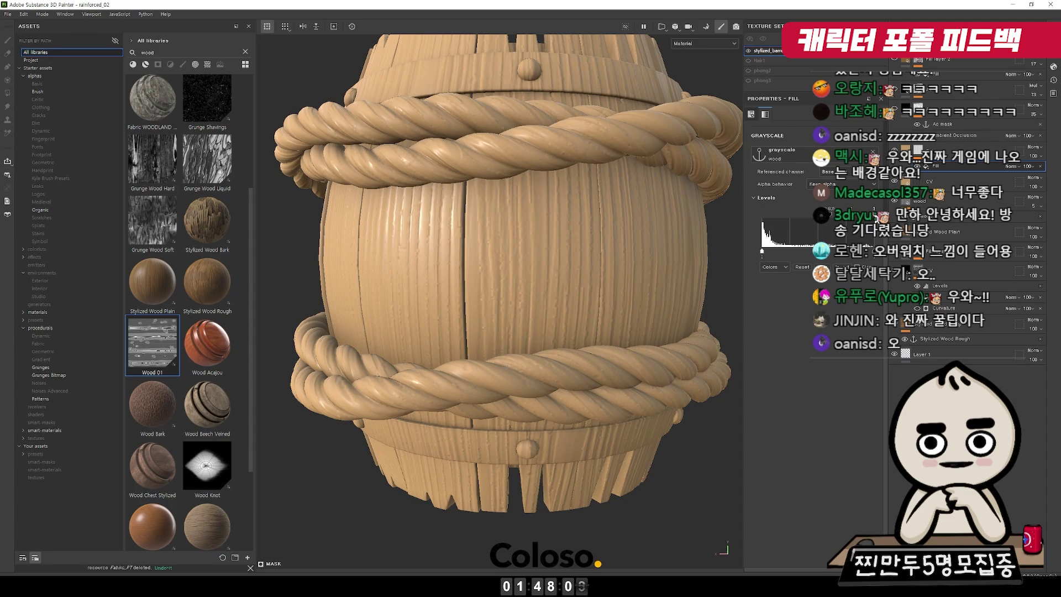
Set the duplicated grain layer's base color to a dark greyish brown.
click(901, 154)
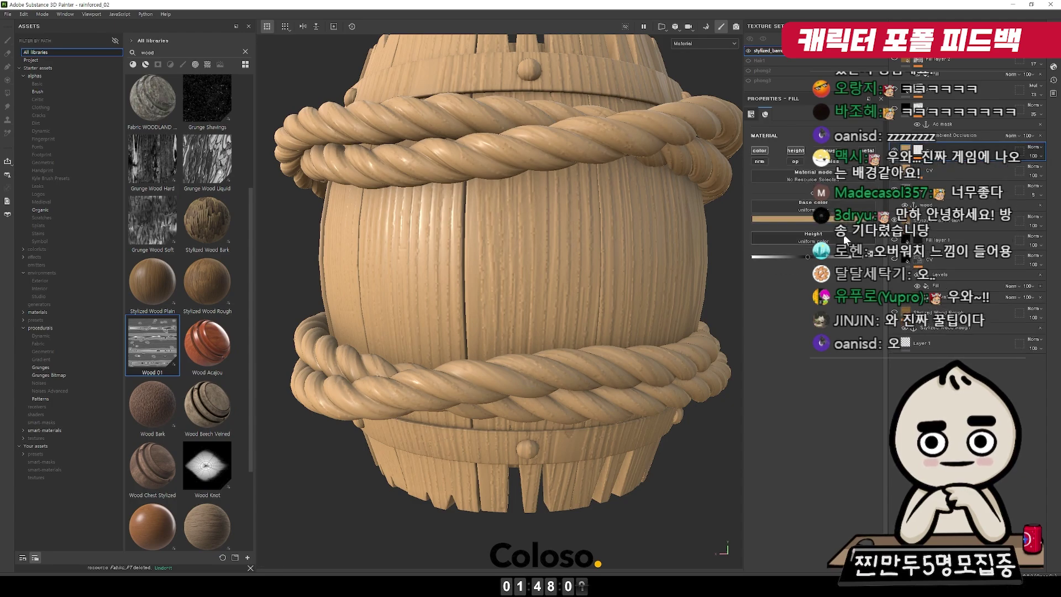
click(785, 219)
drag(878, 445, 882, 431)
key(Escape)
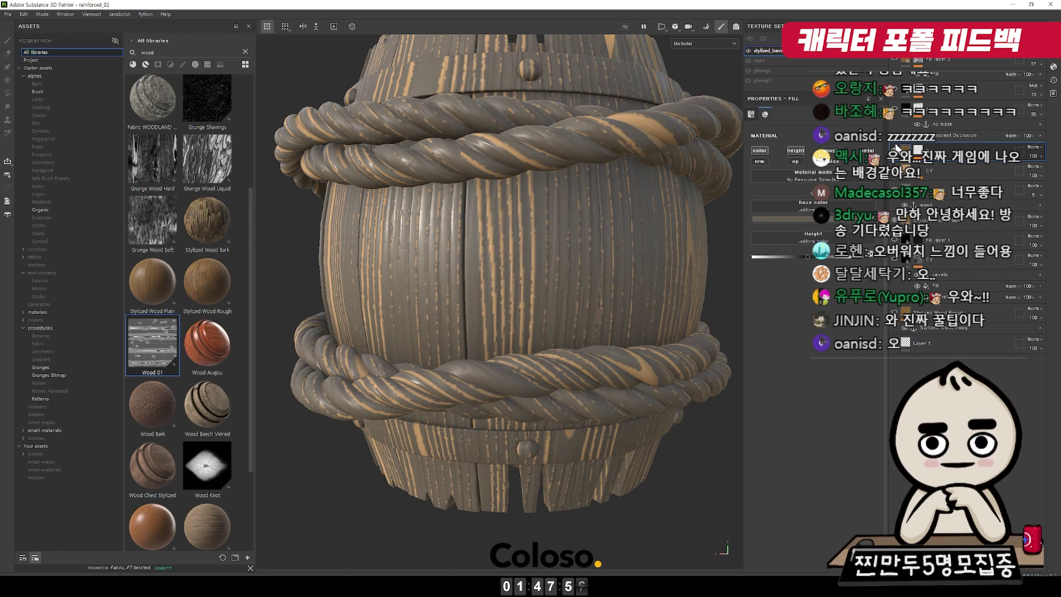
Toggle the greyish-brown grain layer's visibility to compare the barrel with and without it.
click(894, 154)
click(894, 153)
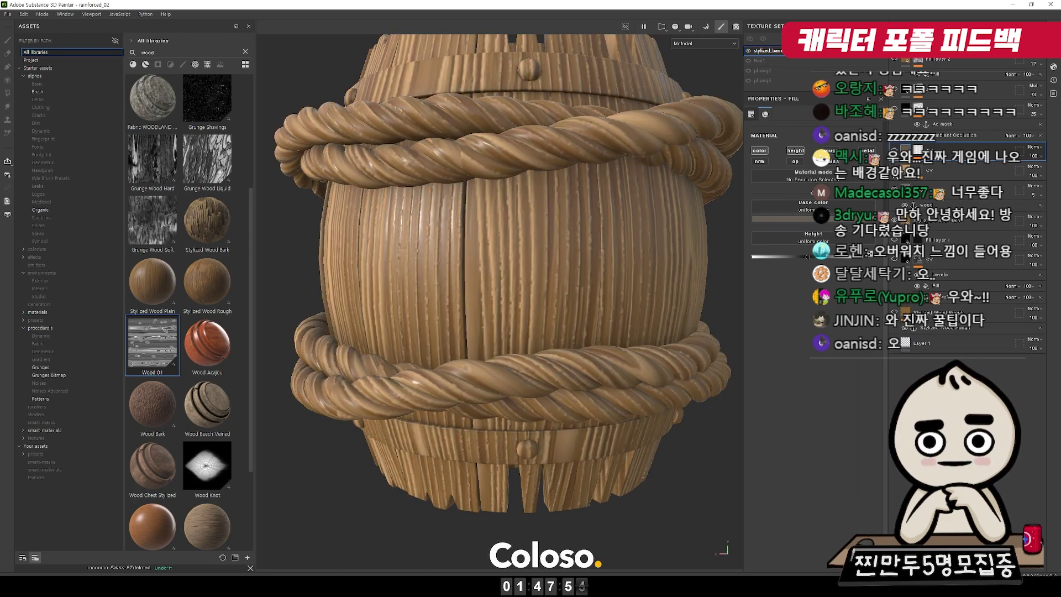
click(894, 153)
click(894, 153)
click(894, 154)
click(895, 153)
click(895, 153)
Reset the levels on the grain mask's inverted wood anchor fill, readjust them for softer transitions, and lower the grain layer's opacity.
click(944, 161)
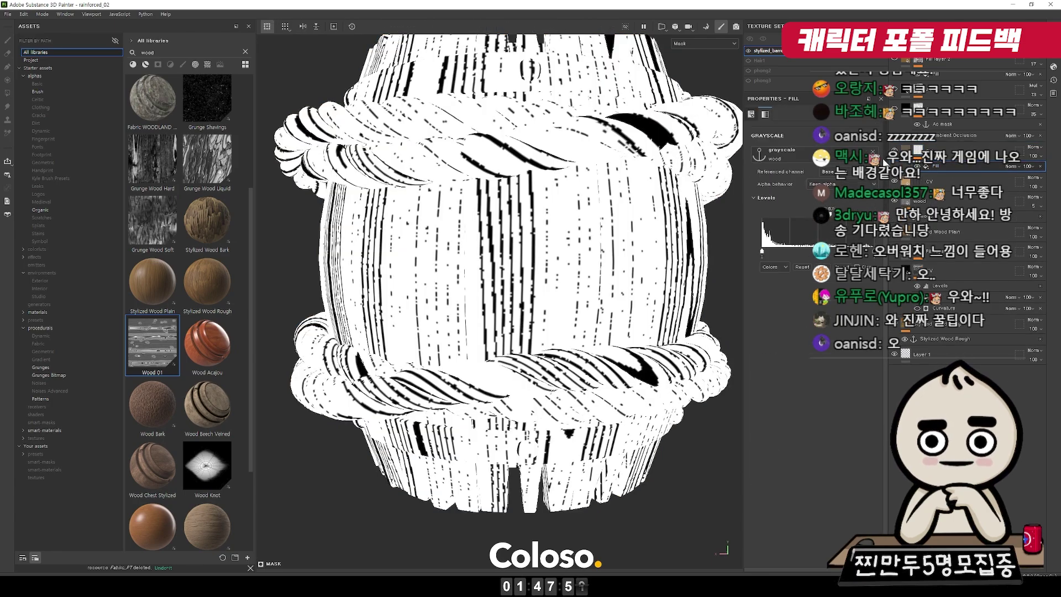
click(802, 267)
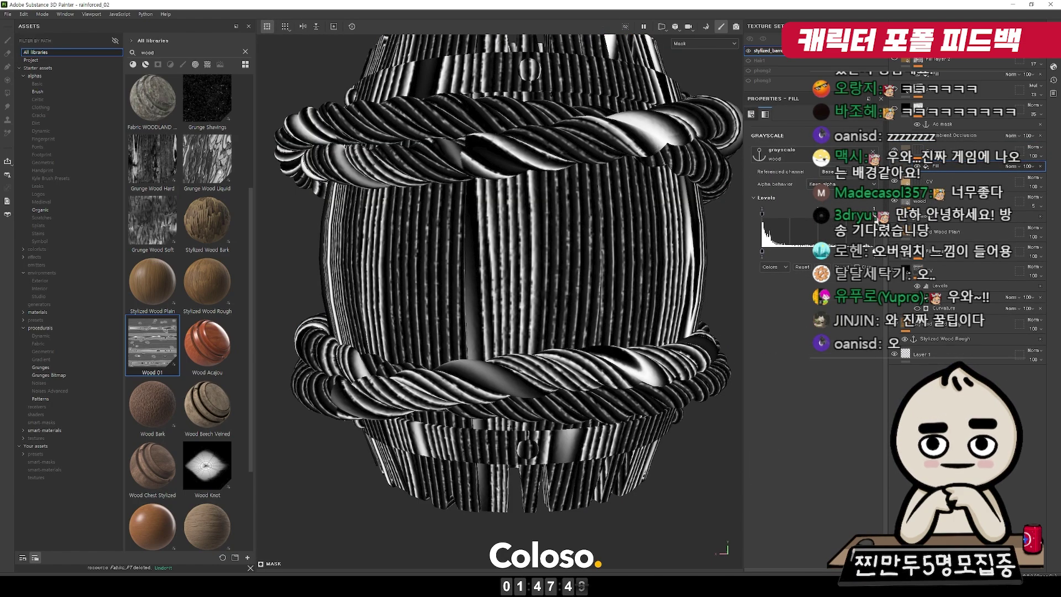
mouse_move(804, 214)
mouse_down()
mouse_move(777, 214)
mouse_move(833, 216)
mouse_move(810, 217)
mouse_up()
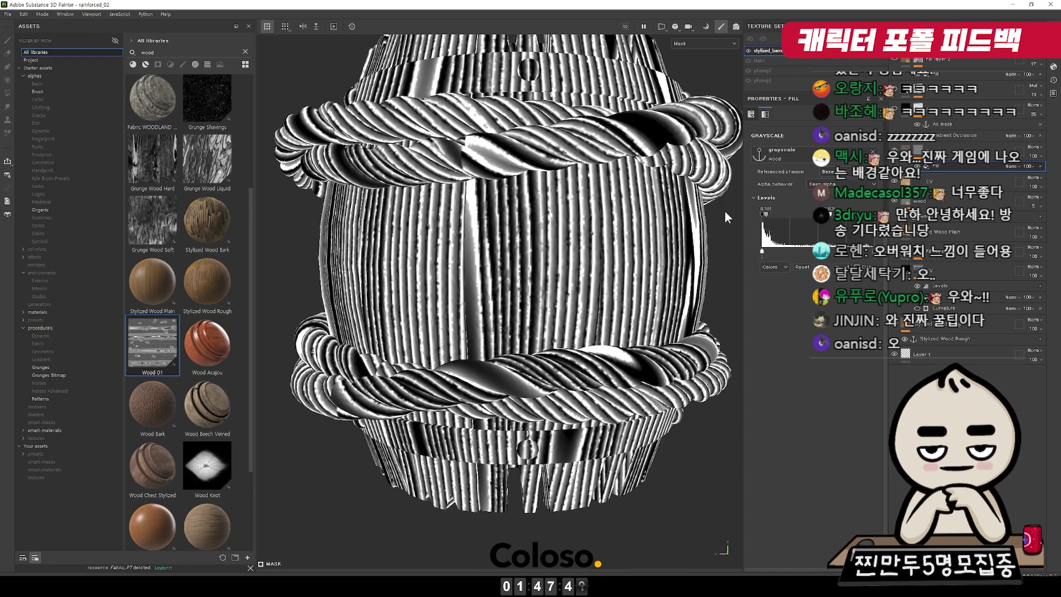
key(m)
mouse_move(1040, 164)
mouse_down()
mouse_move(1014, 175)
mouse_move(1038, 180)
mouse_up()
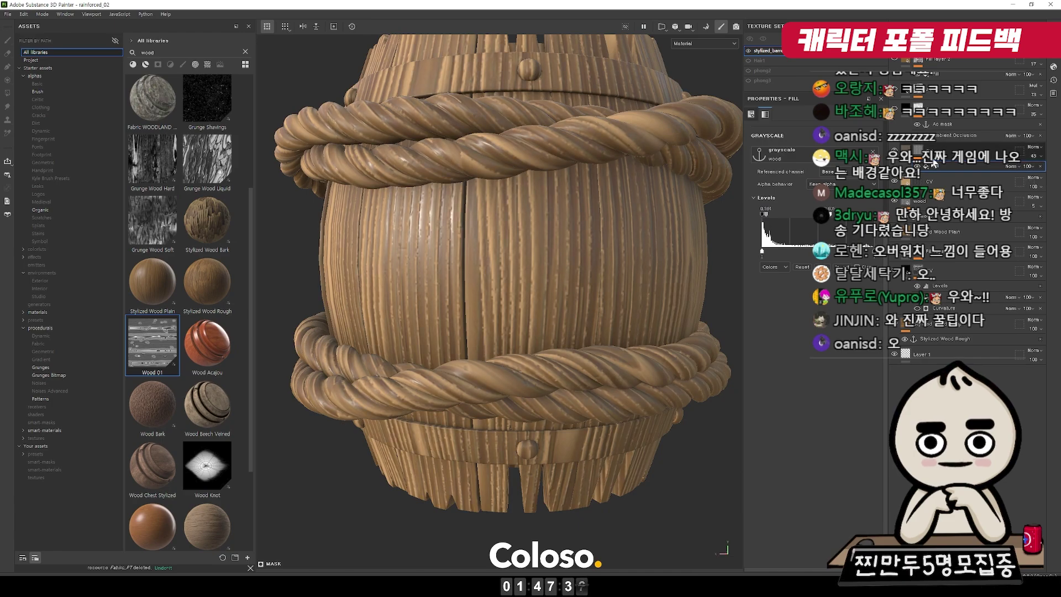
Adjust the height of the greyish-brown grain layer, then enable its roughness channel and adjust the roughness.
click(951, 152)
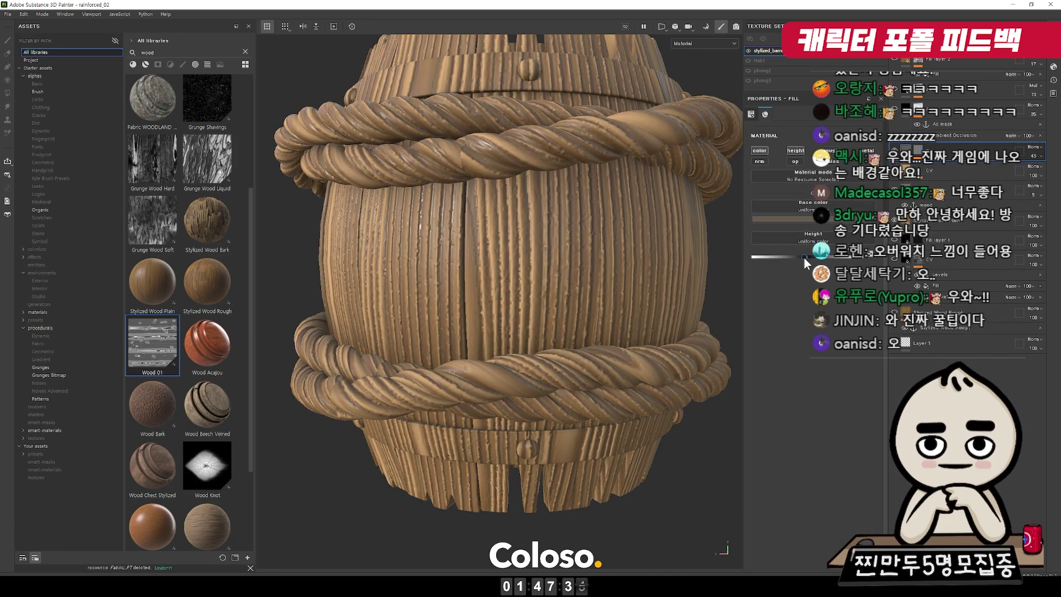
drag(804, 258, 810, 258)
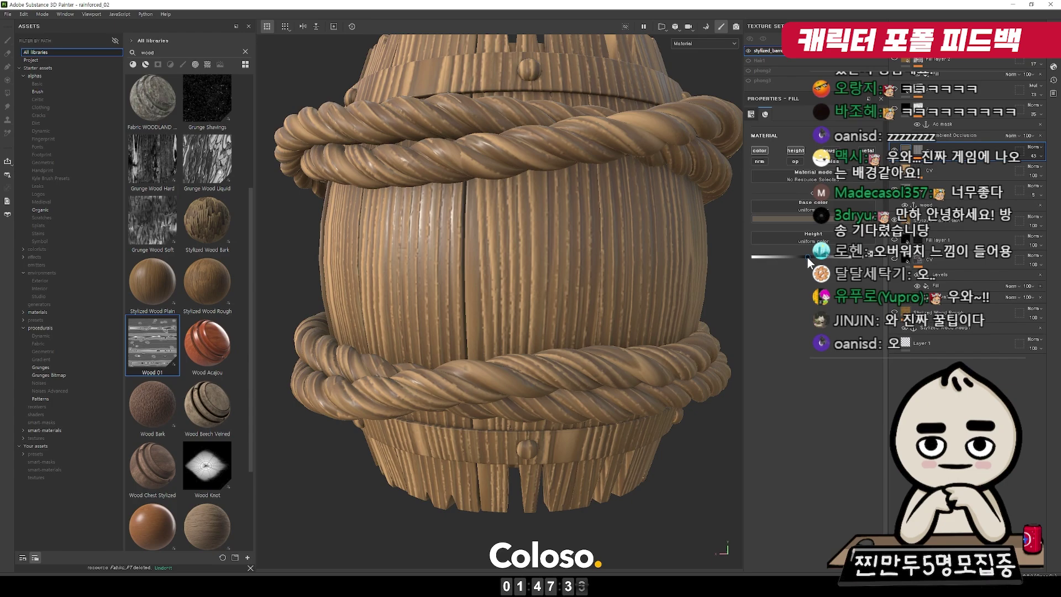
click(827, 150)
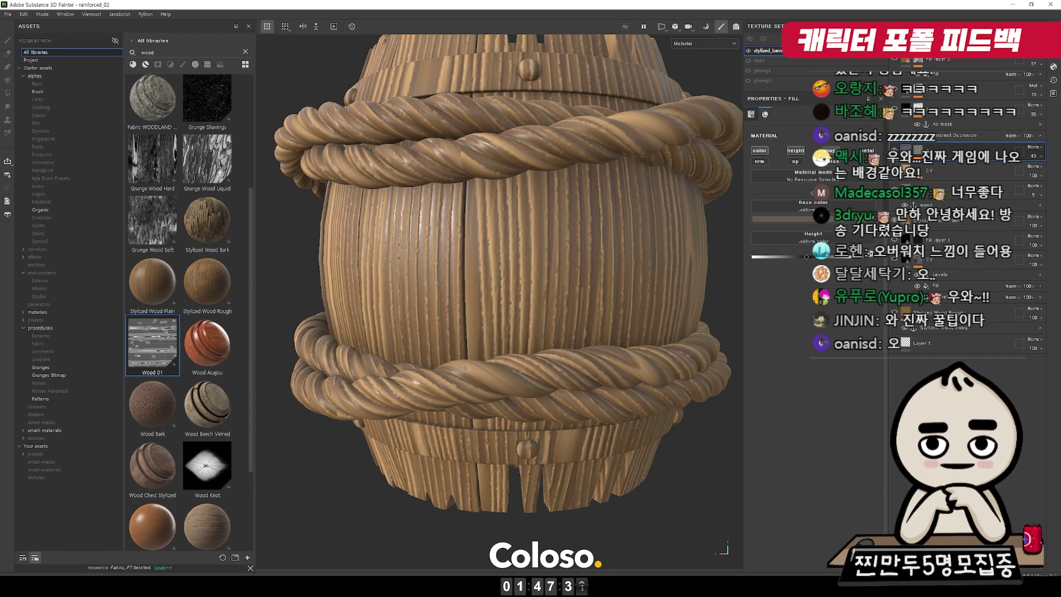
click(802, 294)
drag(845, 294, 803, 294)
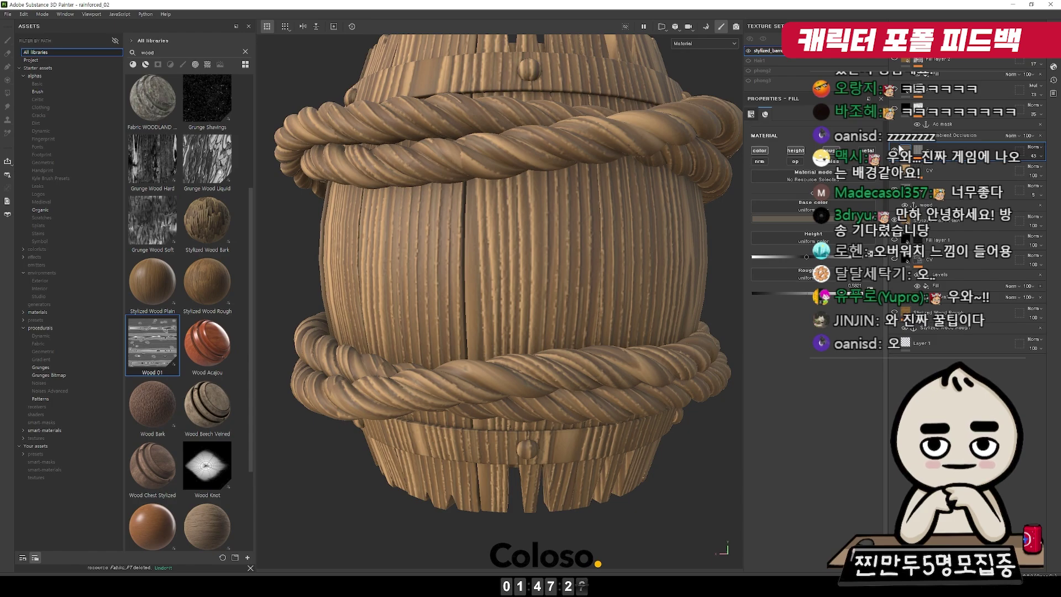
Examine the blended wood grain on the barrel from several angles and up close.
alt+click(918, 150)
key(m)
scroll(433, 237, down, 5)
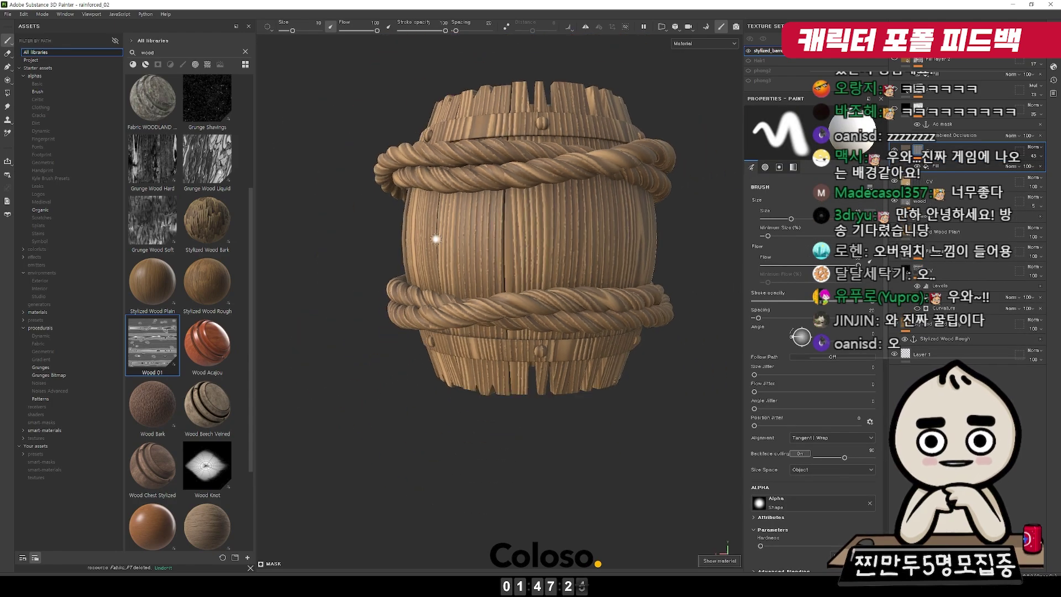
scroll(379, 170, up, 2)
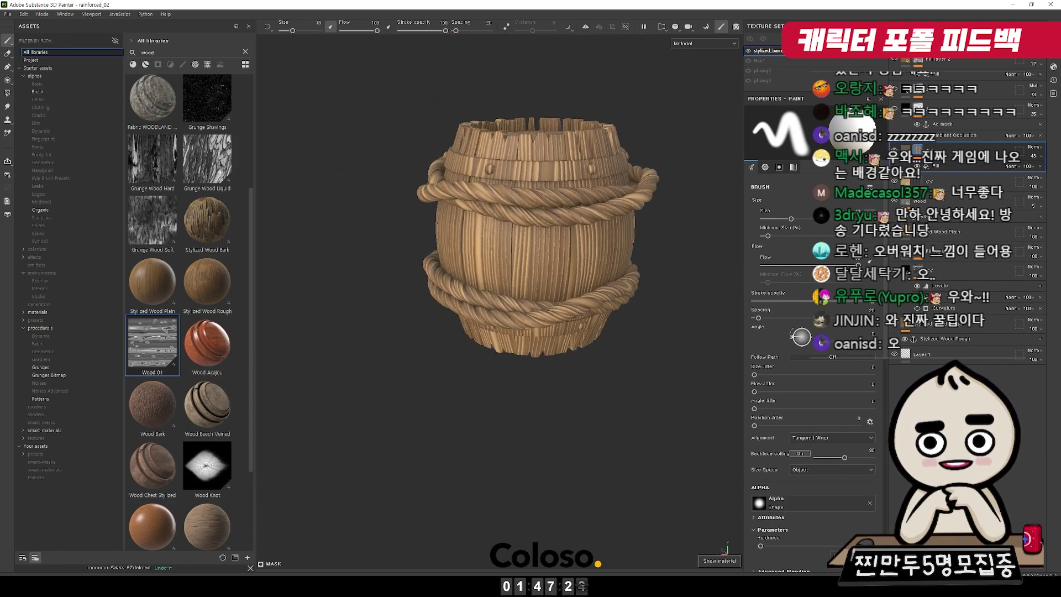
alt+drag(379, 170, 626, 208)
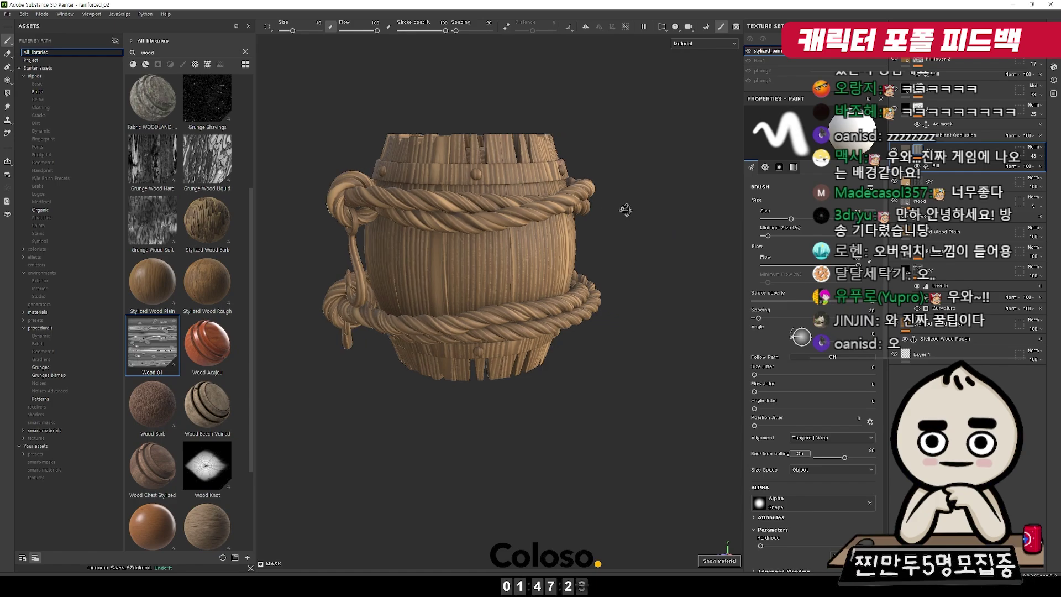
alt+right_drag(625, 208, 372, 171)
alt+drag(372, 171, 492, 177)
alt+middle_drag(492, 177, 631, 192)
scroll(630, 192, up, 6)
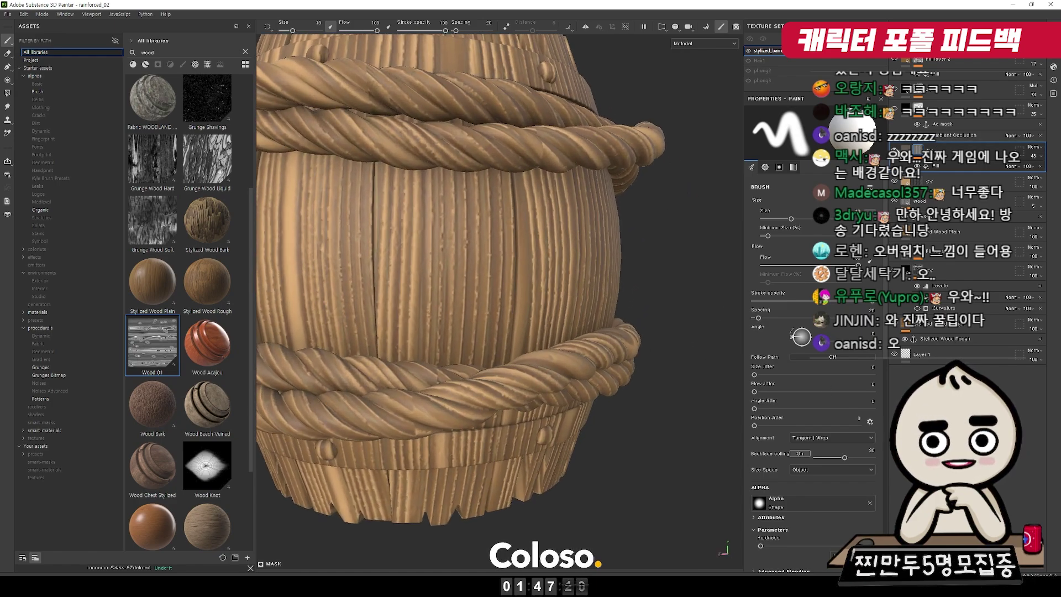
Toggle the grain, CV and wood layers to compare how each one affects the barrel's surface.
click(895, 150)
click(895, 180)
click(894, 201)
alt+drag(686, 165, 908, 190)
click(895, 201)
click(894, 201)
click(895, 201)
click(895, 181)
click(894, 181)
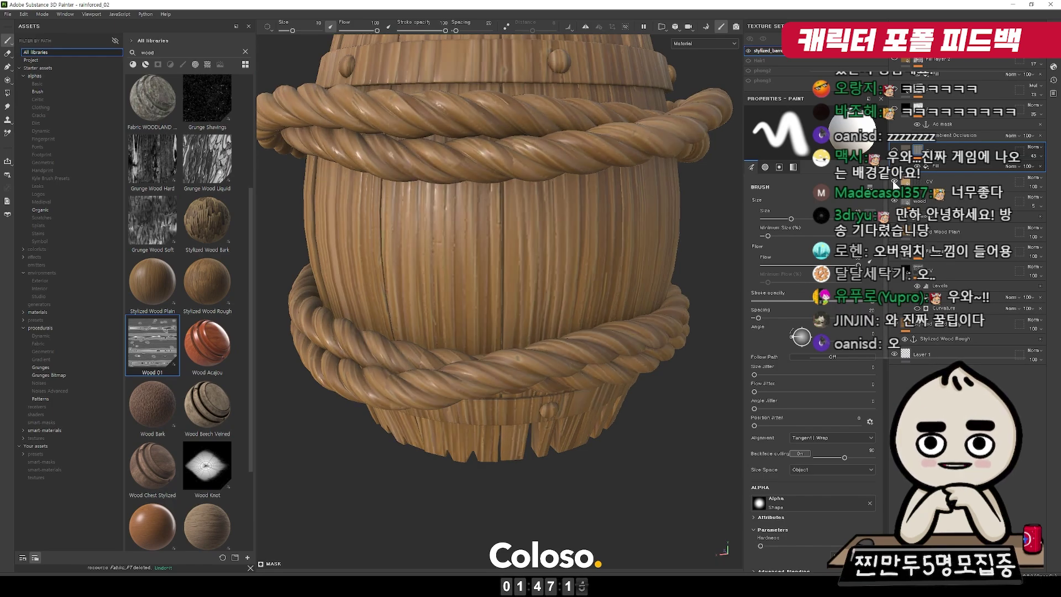
click(895, 181)
Set the CV layer's opacity to 25 and turn on the ambient occlusion layer and the layer above it.
click(1035, 187)
drag(1051, 204, 1029, 203)
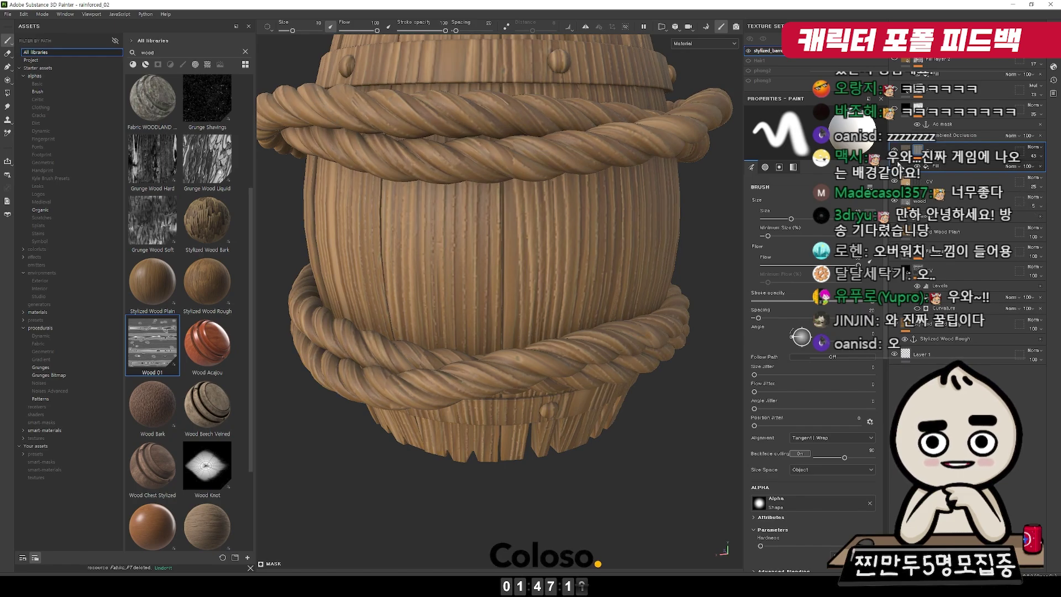
click(897, 110)
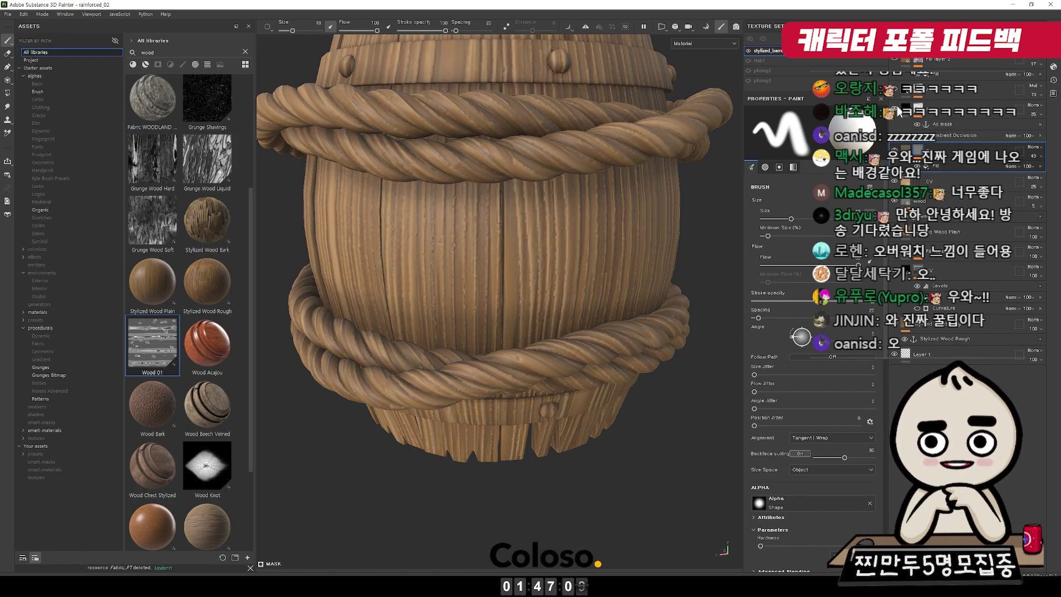
click(897, 93)
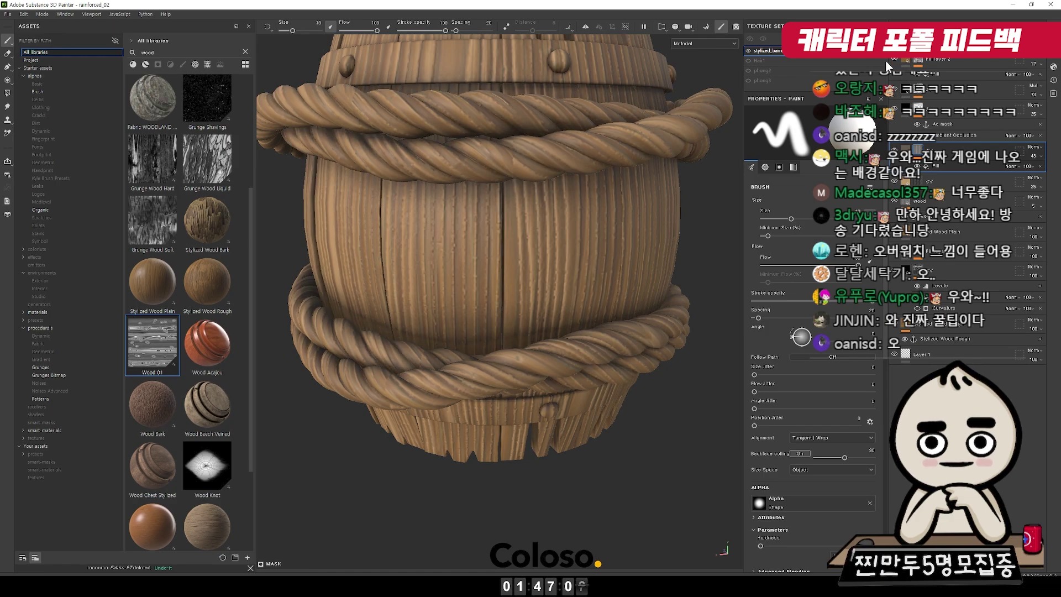
Examine the overall wood color and shading around the whole barrel, including the hook side.
scroll(426, 187, down, 6)
alt+middle_drag(652, 221, 478, 252)
alt+right_drag(478, 252, 644, 310)
mouse_move(531, 248)
shift+right_down()
mouse_move(453, 257)
mouse_move(504, 289)
mouse_move(632, 431)
shift+right_up()
alt+drag(632, 431, 602, 387)
alt+right_drag(603, 387, 675, 265)
alt+drag(653, 377, 608, 337)
alt+right_drag(608, 338, 644, 324)
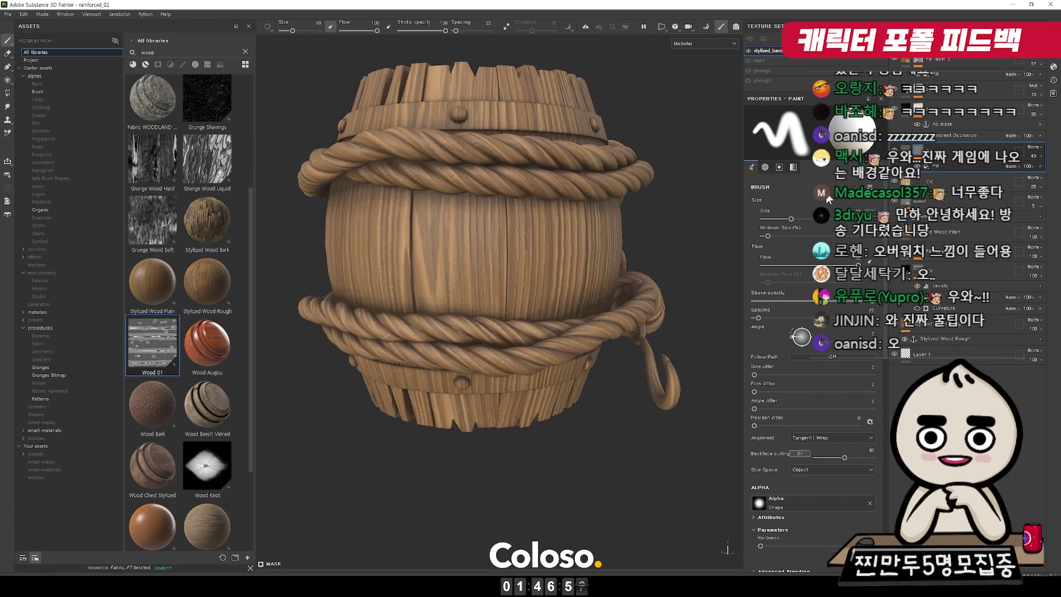
Search the assets for "dirt" and apply Grunge Spots Dirty to the fill in the new top layer's mask.
mouse_move(911, 148)
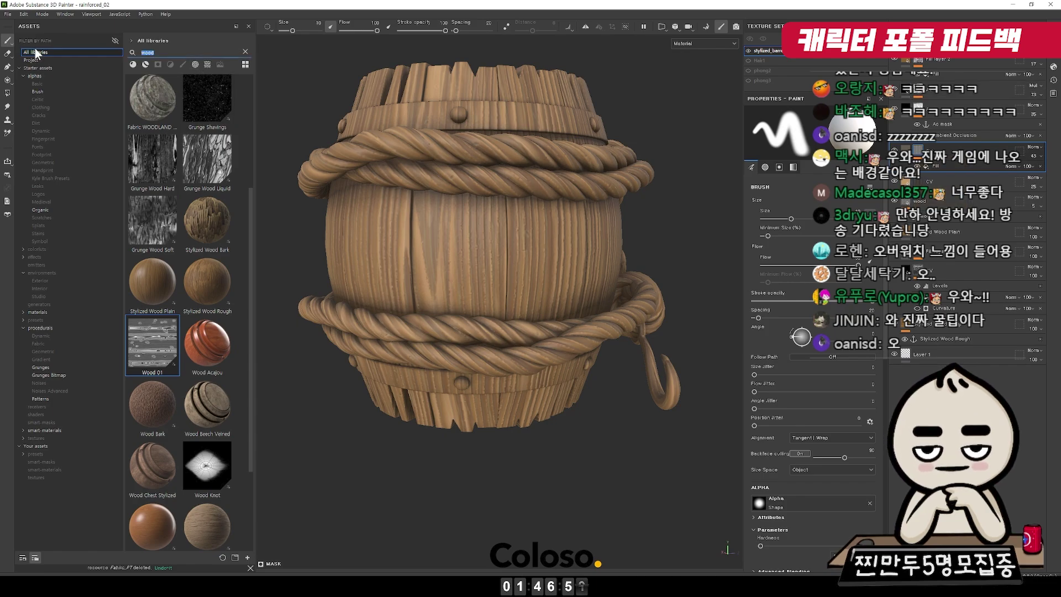
text(dirt)
click(929, 327)
drag(208, 276, 844, 164)
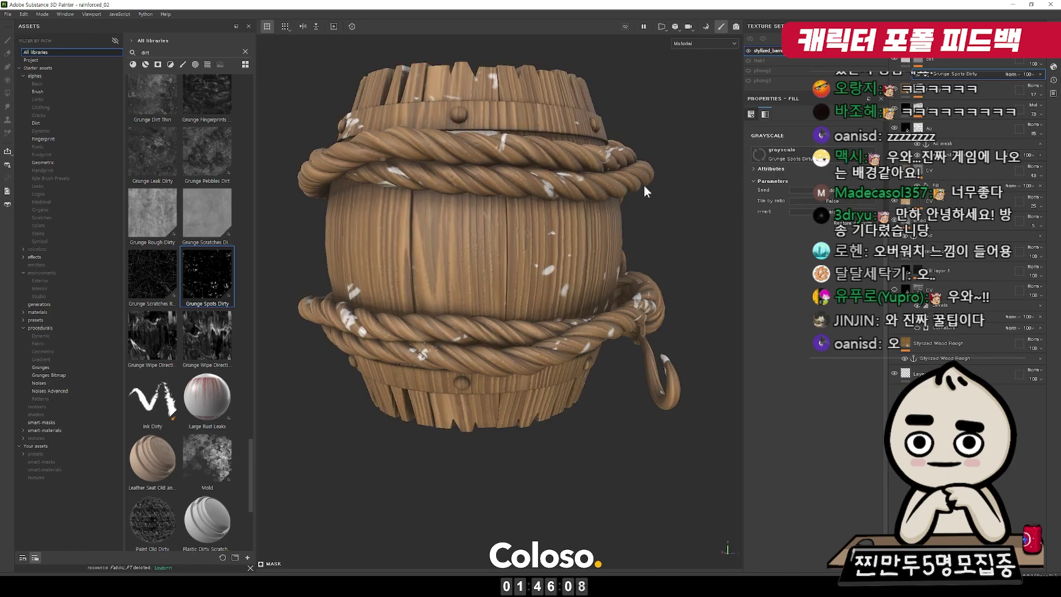
Randomize the seed of the Grunge Spots Dirty fill several times and increase its tiling for smaller spots.
click(831, 192)
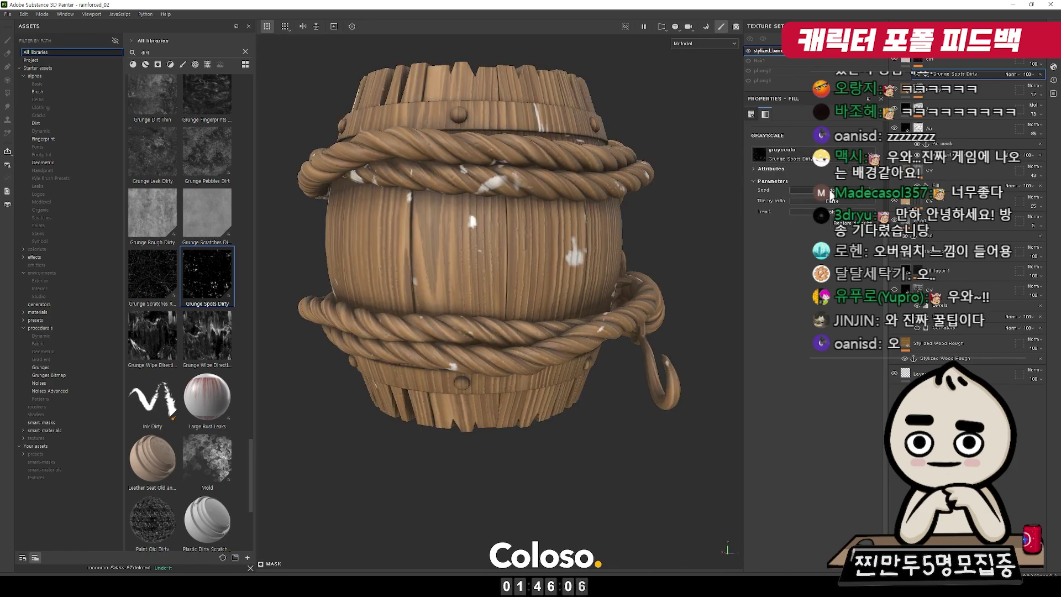
click(831, 192)
click(831, 192)
click(831, 193)
scroll(825, 199, up, 3)
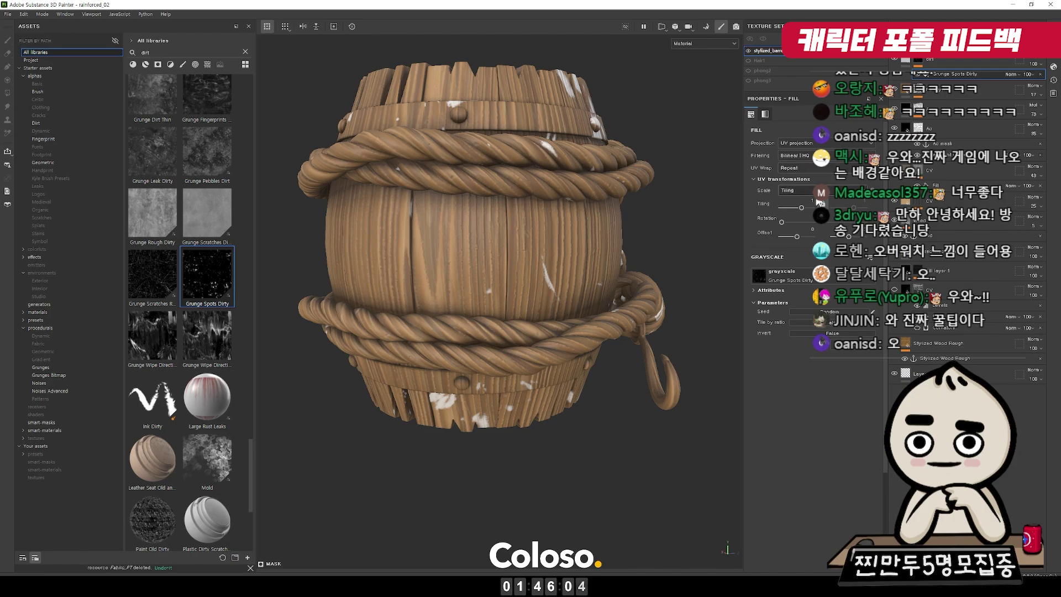
drag(801, 208, 804, 209)
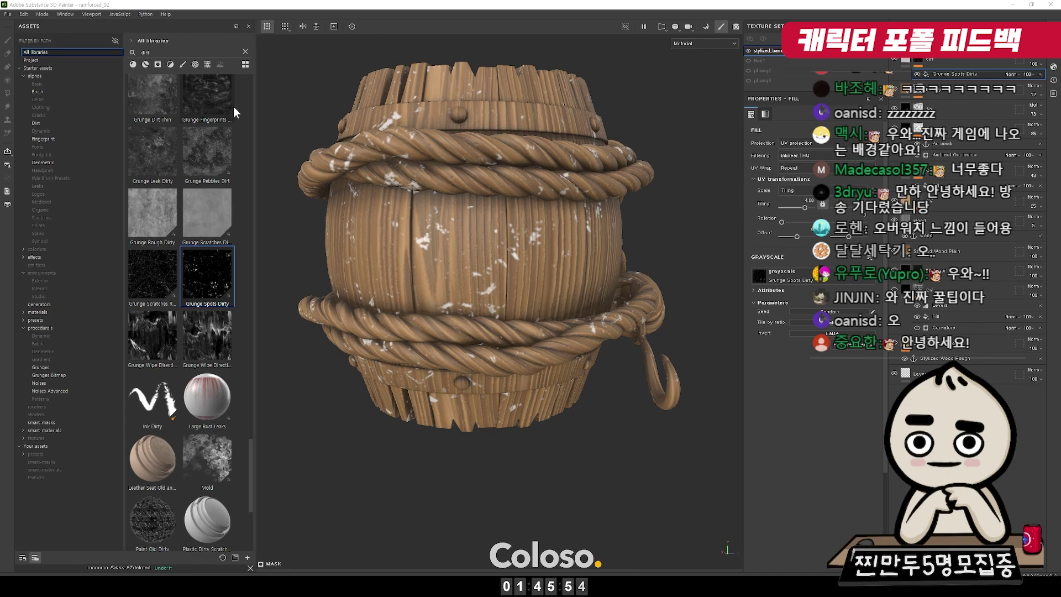
Replace the mask fill's grunge with Grunge Fingerprints Dirty and raise its contrast.
drag(207, 98, 778, 275)
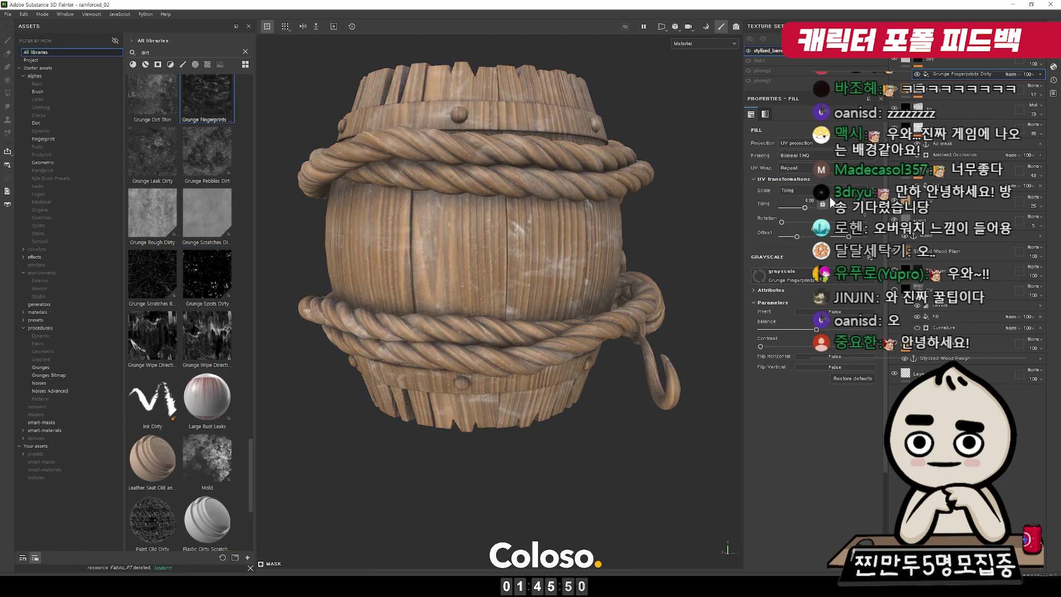
drag(780, 346, 865, 346)
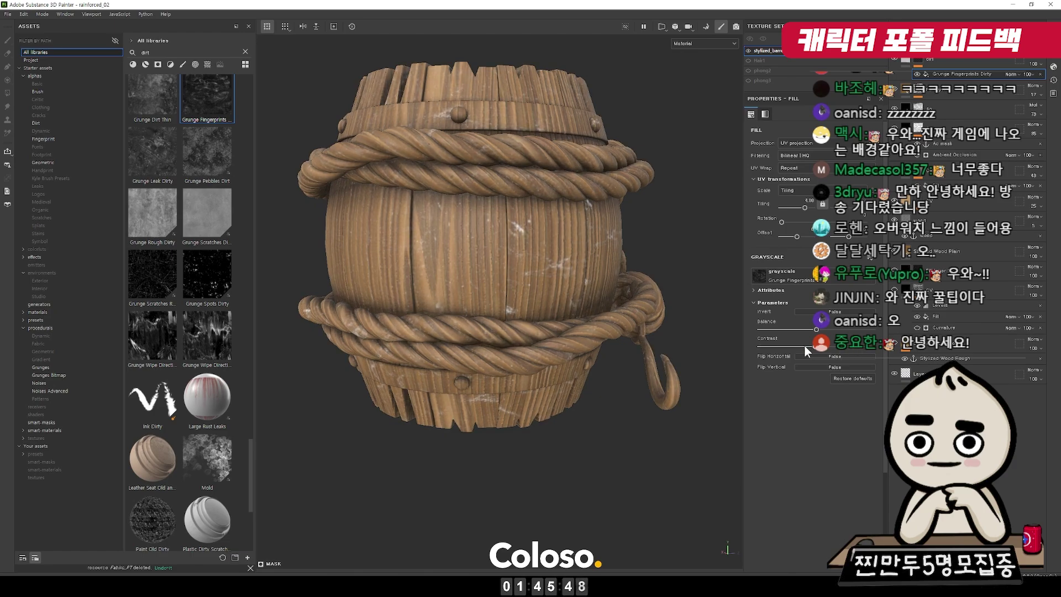
alt+drag(703, 310, 562, 297)
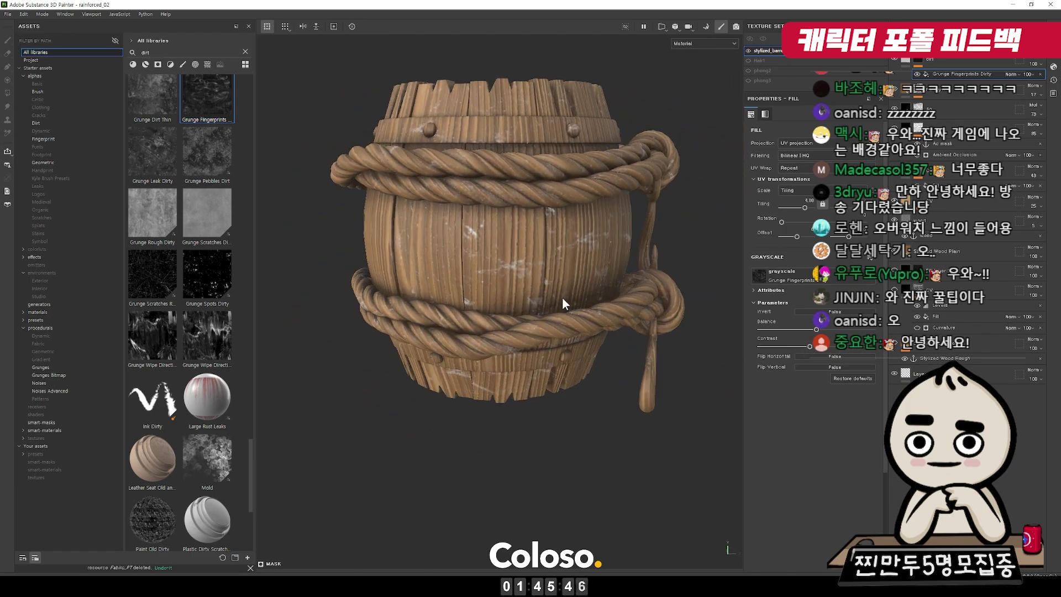
Look for a spotted pattern by searching the assets for "dot" and narrowing the search to procedurals.
scroll(233, 380, down, 3)
scroll(215, 332, down, 1)
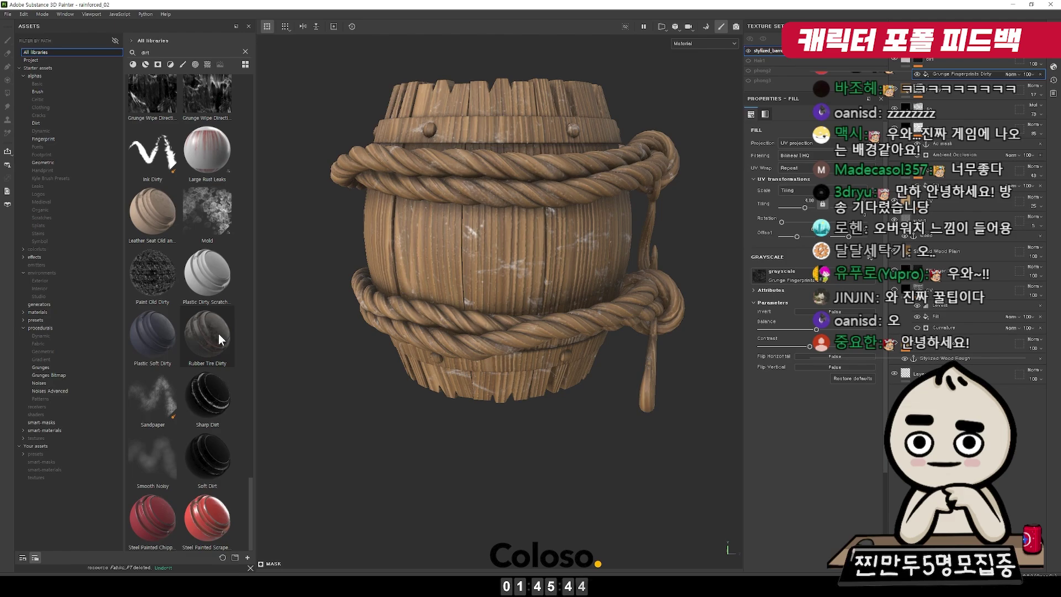
scroll(149, 283, up, 6)
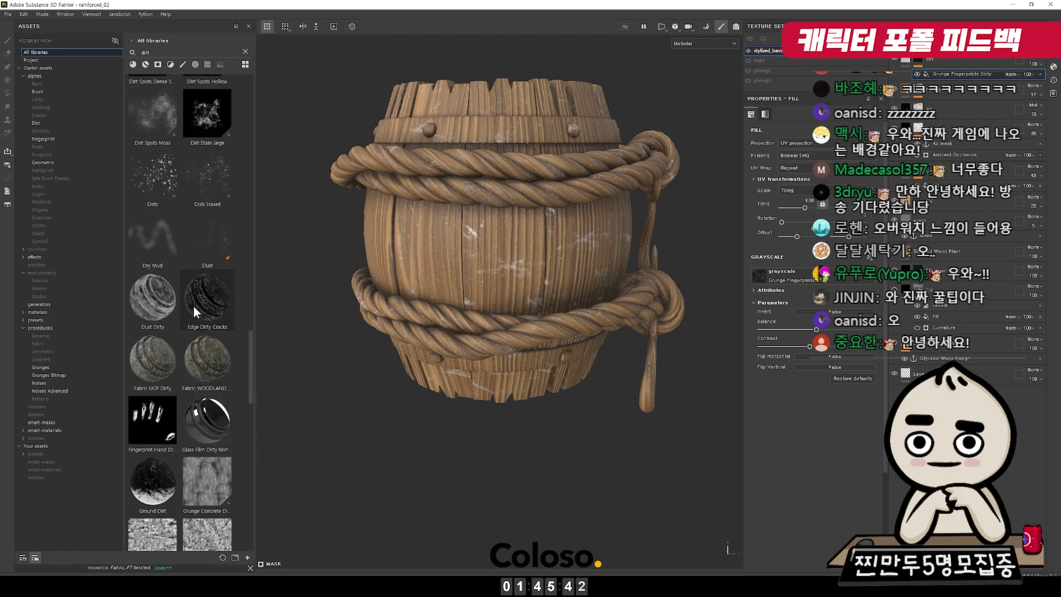
double_click(191, 55)
text(dot)
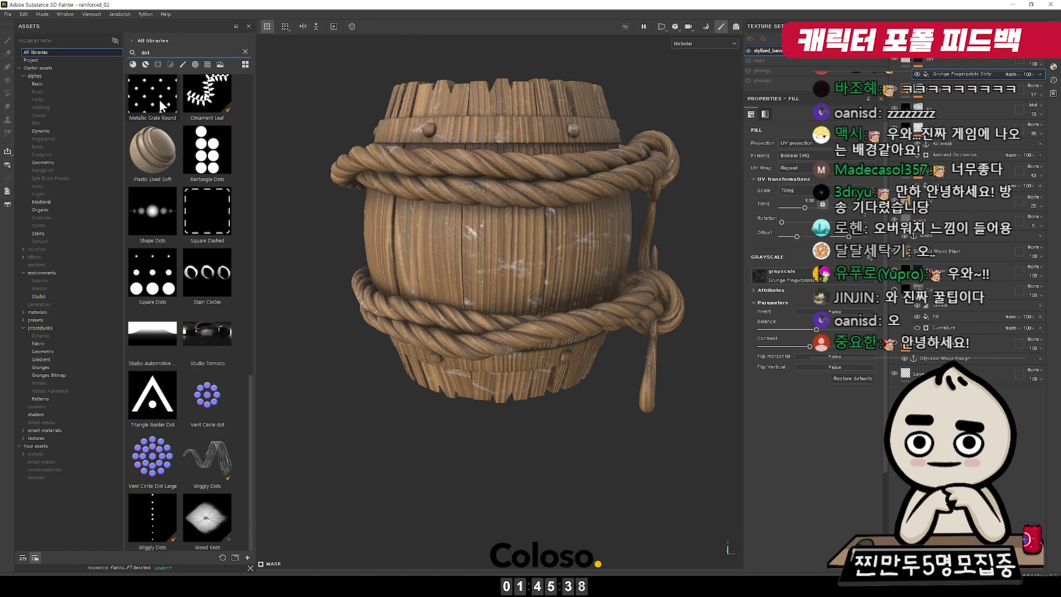
scroll(180, 183, up, 8)
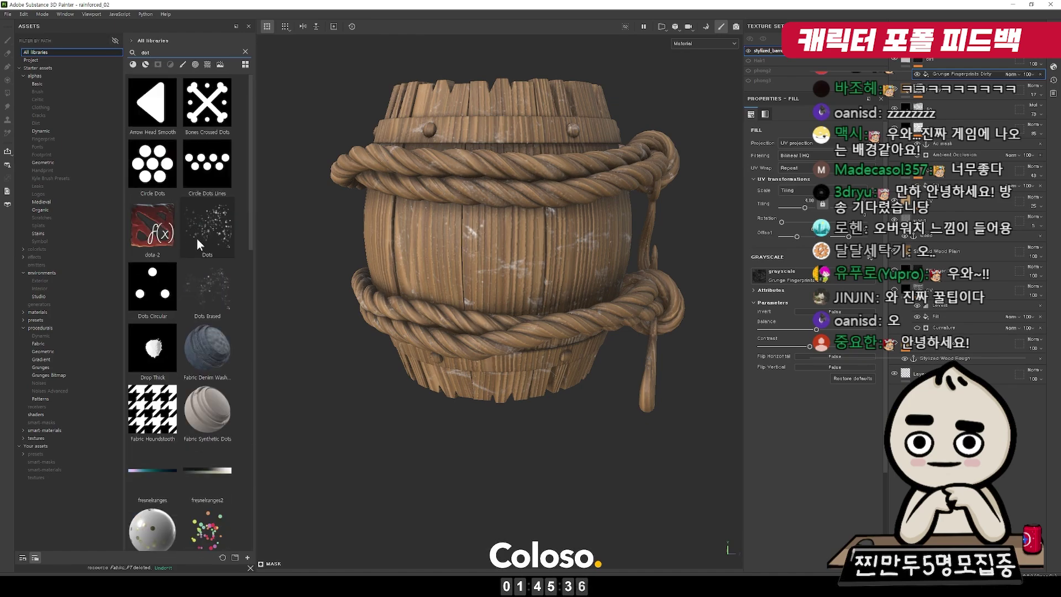
mouse_move(193, 297)
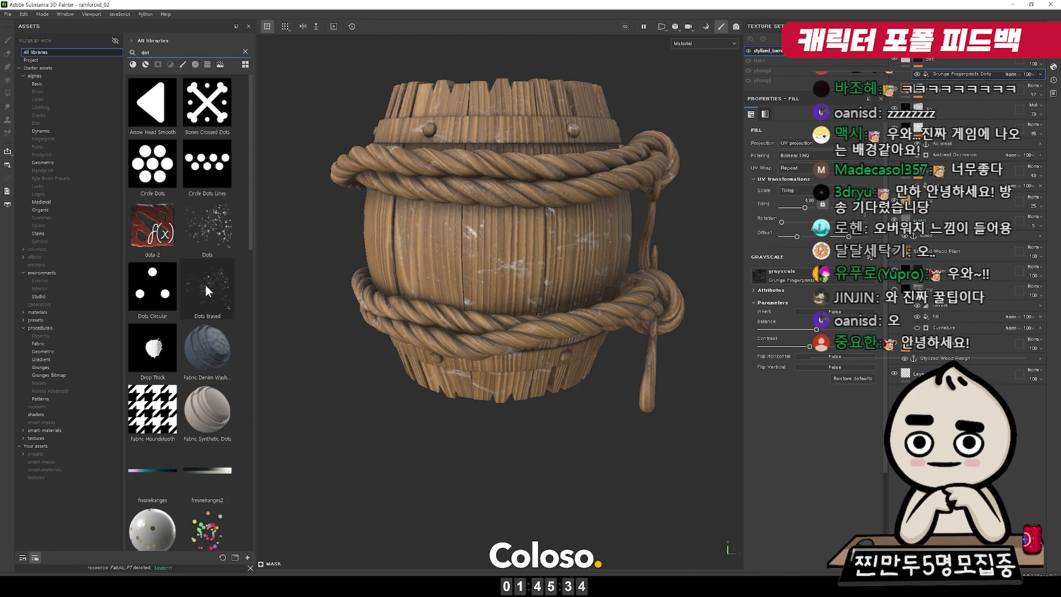
click(55, 328)
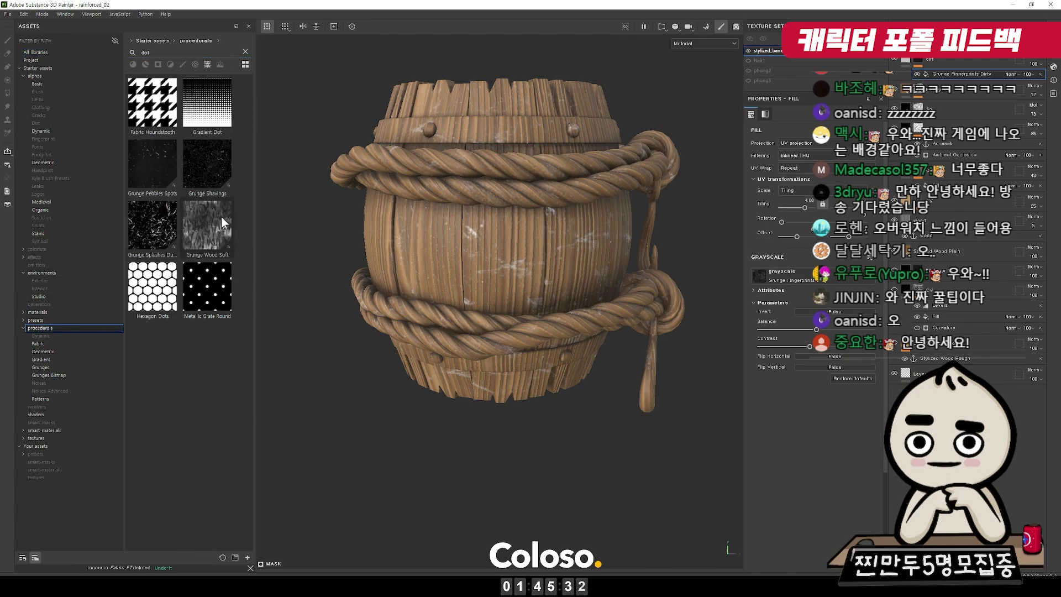
Replace the mask fill's grunge with Grunge Shavings and adjust its balance, checking the specks up close.
drag(219, 172, 840, 282)
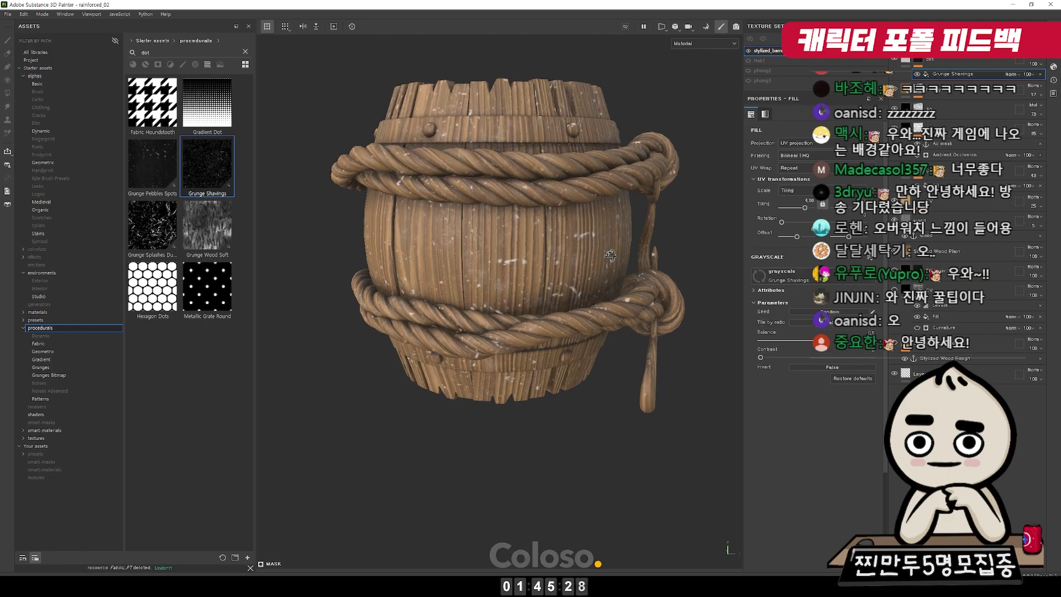
drag(801, 337, 804, 339)
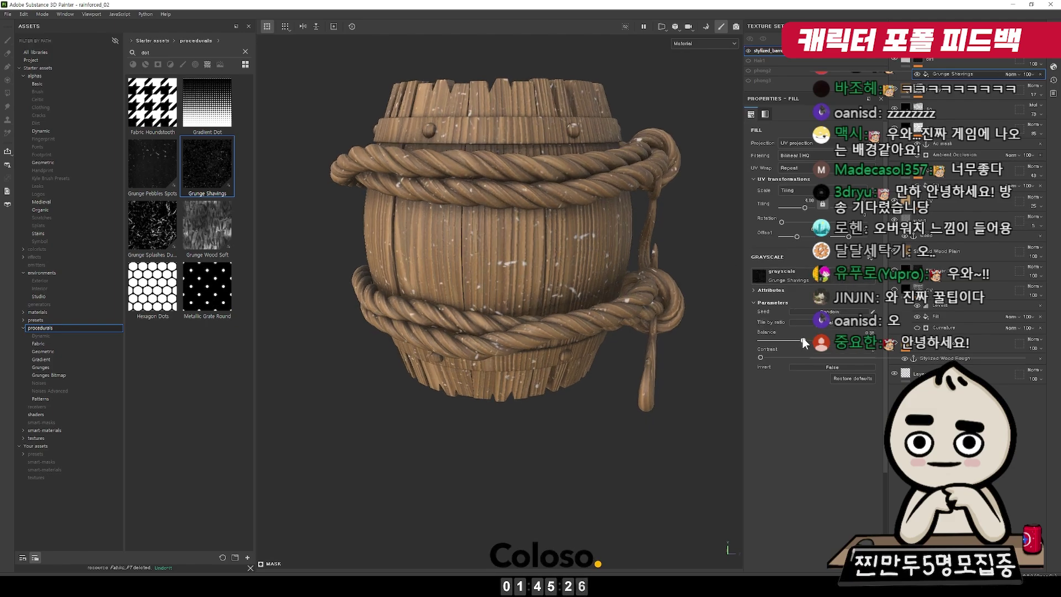
alt+right_drag(558, 266, 719, 287)
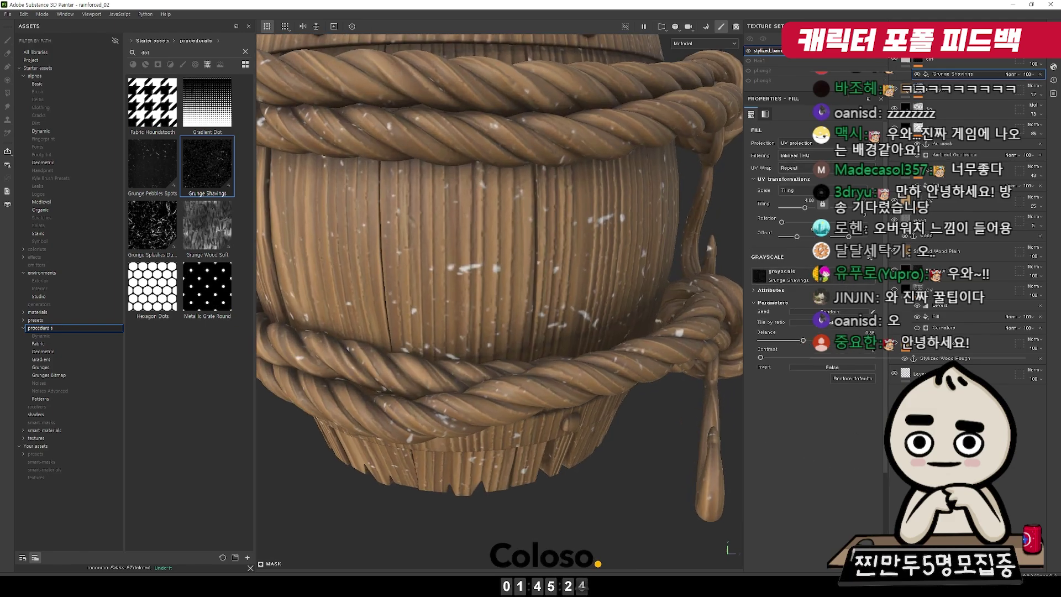
Set the speck fill layer's base color to a brown sampled from the existing wood.
click(918, 65)
click(807, 340)
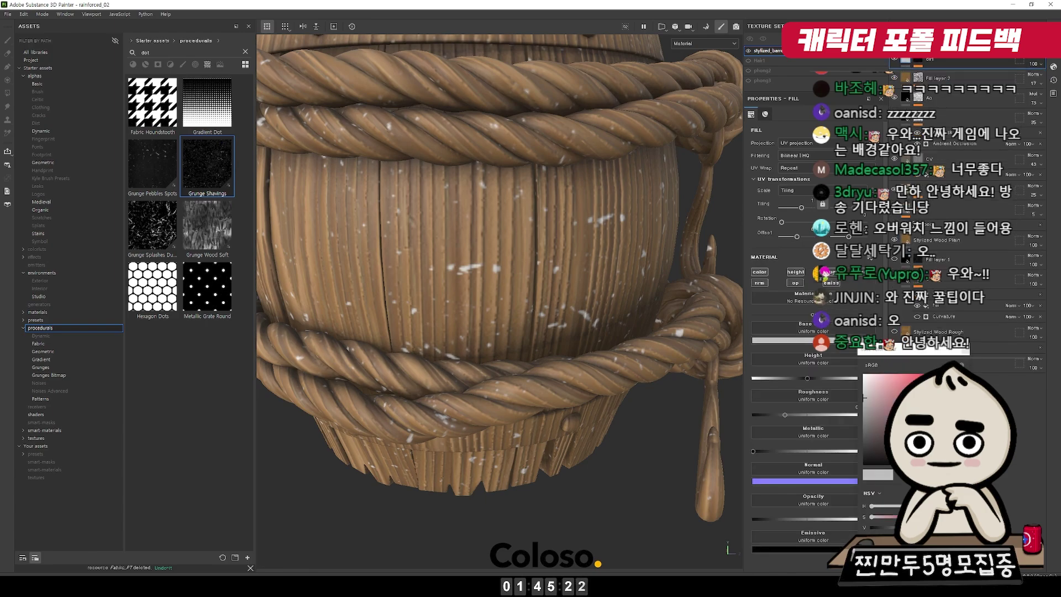
click(869, 342)
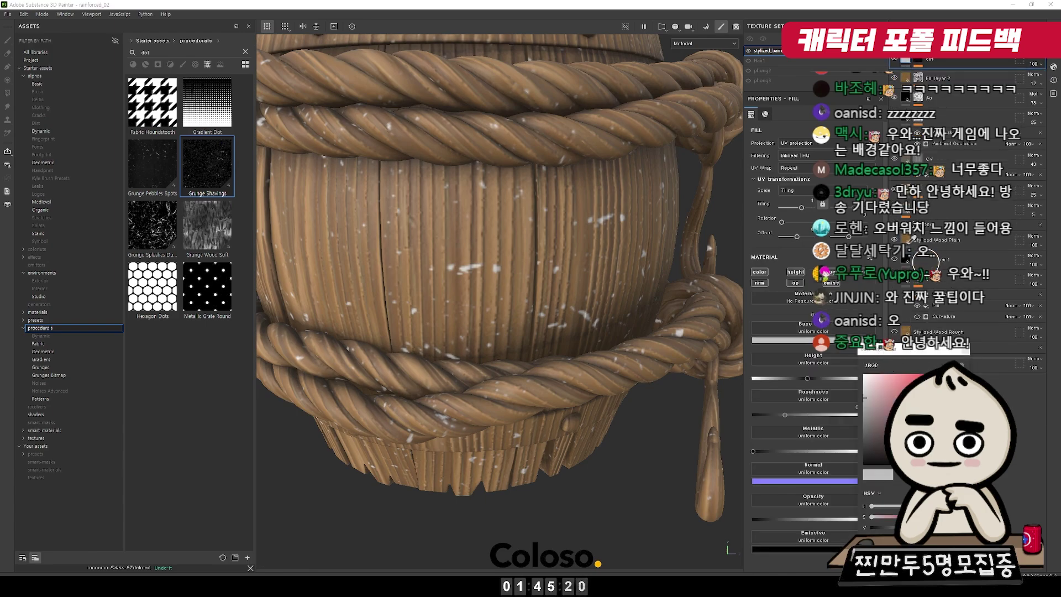
click(907, 240)
Set the speck layer's blending mode to Multiply and lower its opacity, checking the whole barrel.
click(1035, 54)
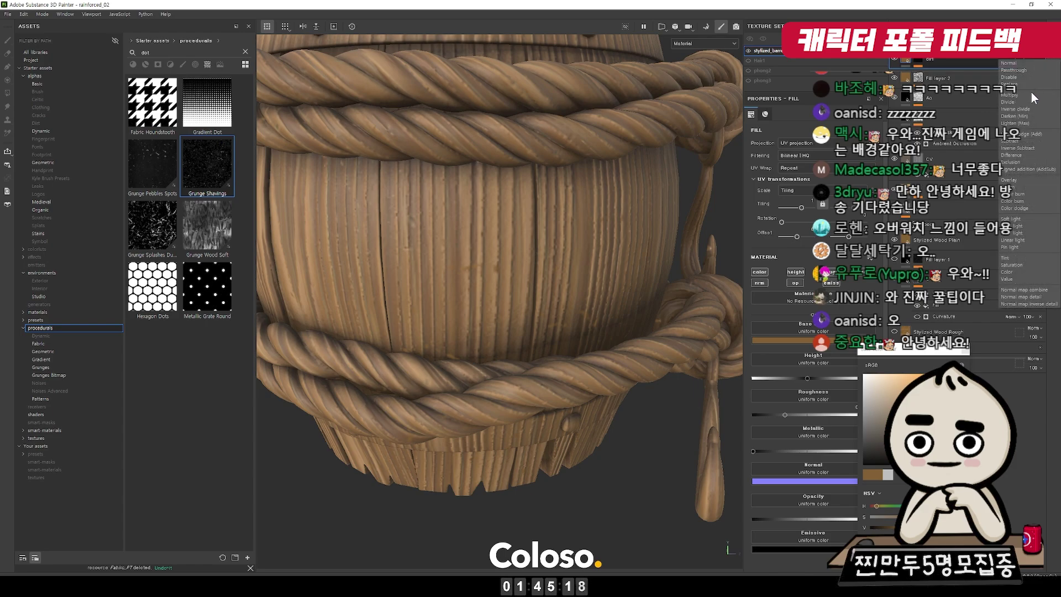
click(1032, 99)
alt+drag(521, 140, 526, 145)
click(1035, 64)
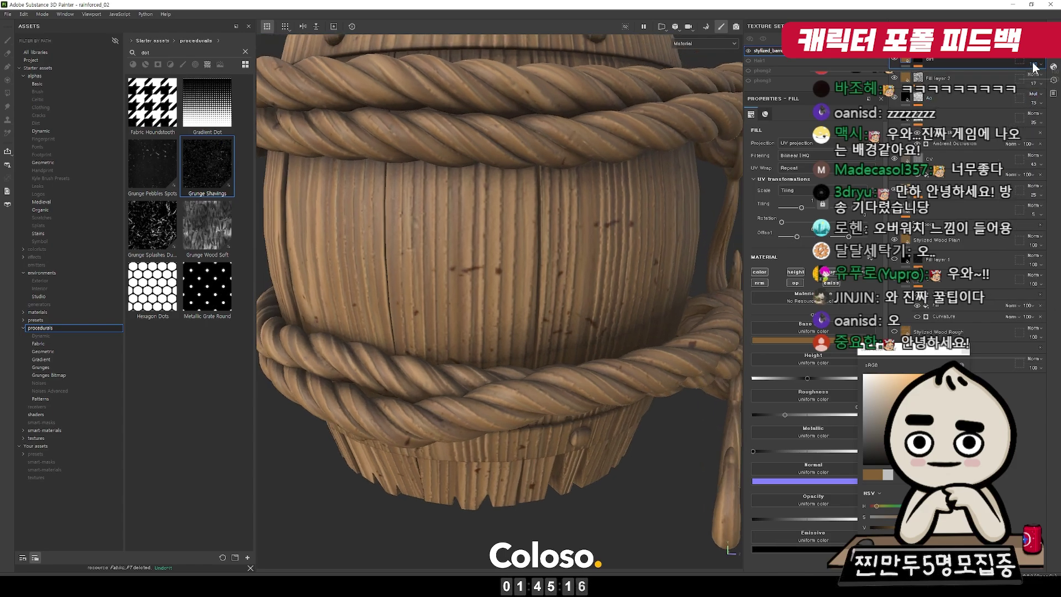
drag(1057, 79, 1039, 81)
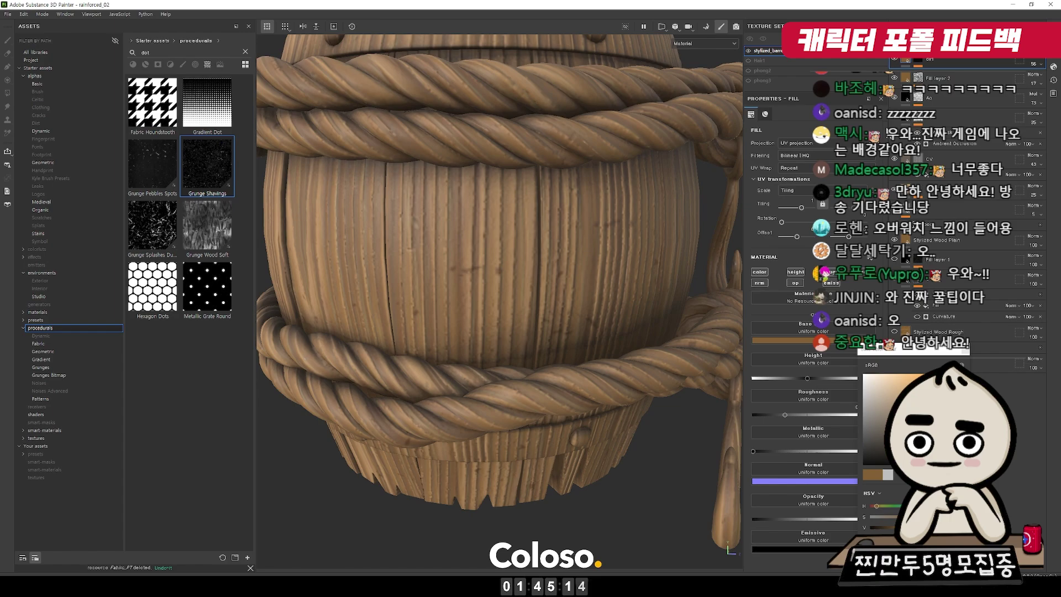
key(f)
alt+drag(648, 192, 580, 199)
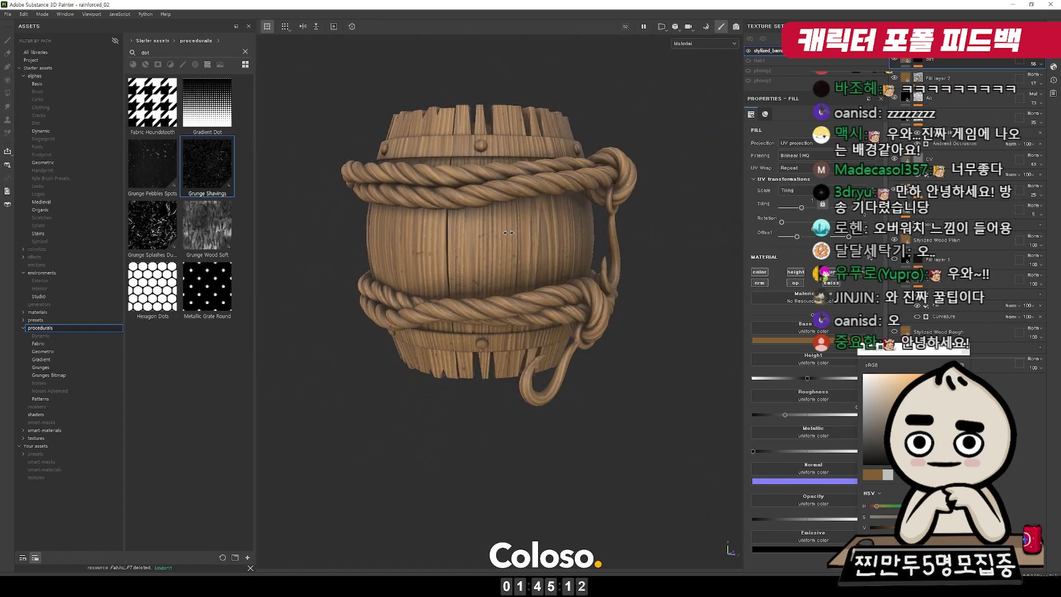
Replace Grunge Shavings in the speck layer's mask with Grunge Splashes Dusty and check the barrel from several sides.
mouse_move(152, 226)
mouse_down()
mouse_move(792, 340)
mouse_move(827, 239)
mouse_move(284, 213)
mouse_move(968, 100)
mouse_move(962, 72)
mouse_move(957, 92)
mouse_up()
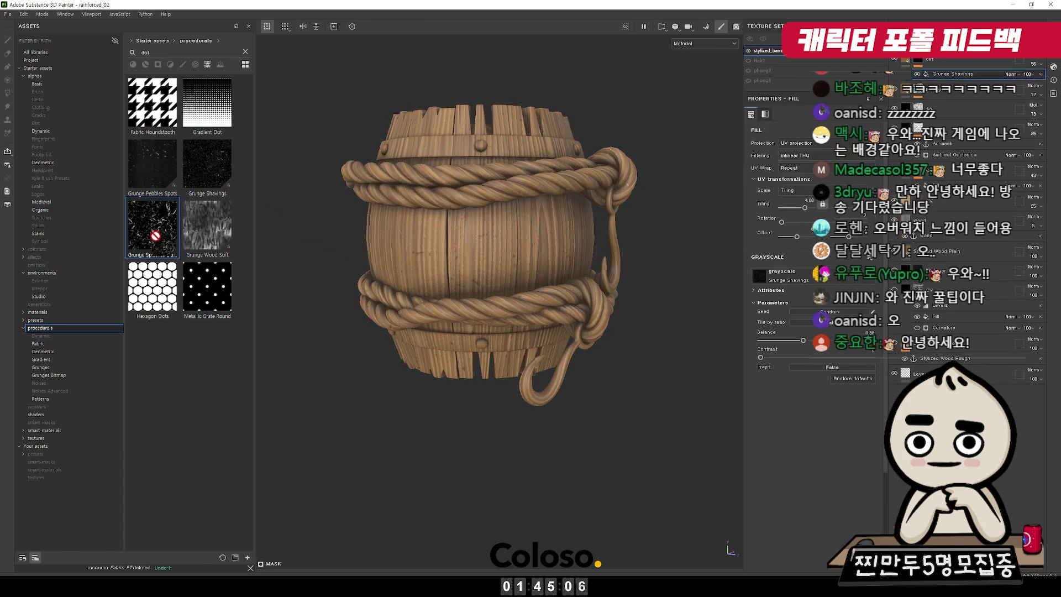
alt+drag(539, 284, 495, 272)
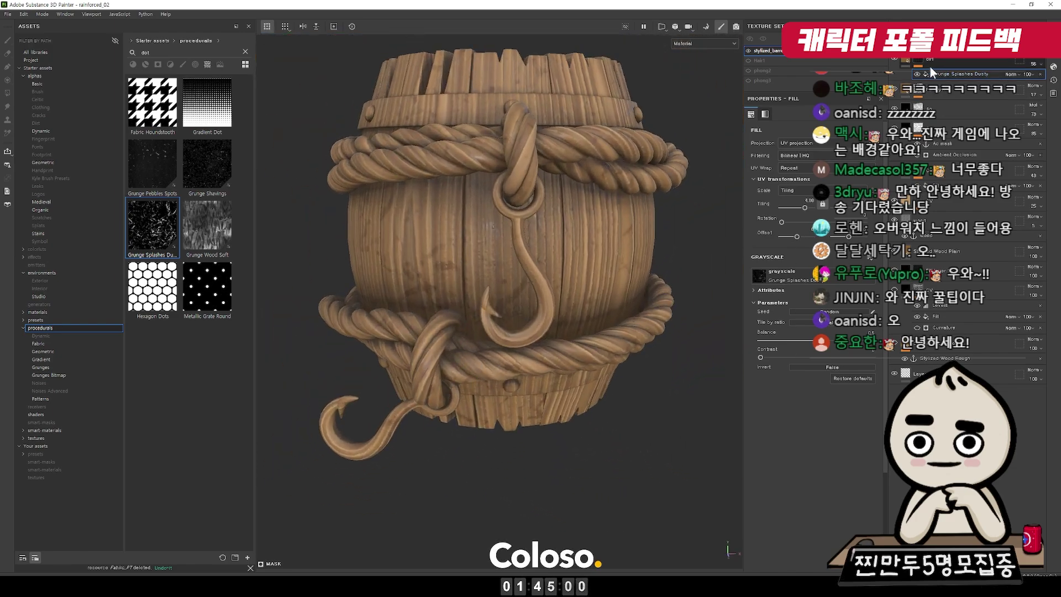
key(ctrl+z)
alt+drag(451, 260, 630, 179)
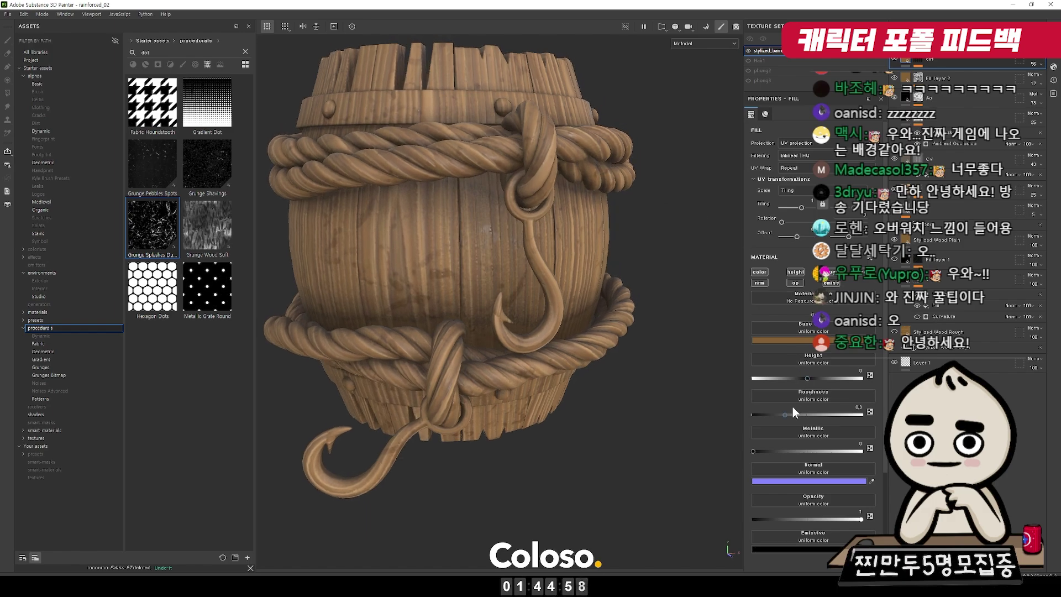
Lower the speck layer's roughness to about 0.19 and check the highlights on the barrel.
mouse_move(792, 413)
mouse_down()
mouse_move(767, 413)
mouse_move(790, 413)
mouse_up()
alt+right_drag(597, 326, 481, 310)
alt+drag(475, 309, 531, 310)
alt+middle_drag(531, 310, 553, 317)
mouse_move(552, 265)
shift+right_down()
mouse_move(576, 256)
mouse_move(530, 260)
mouse_move(572, 263)
shift+right_up()
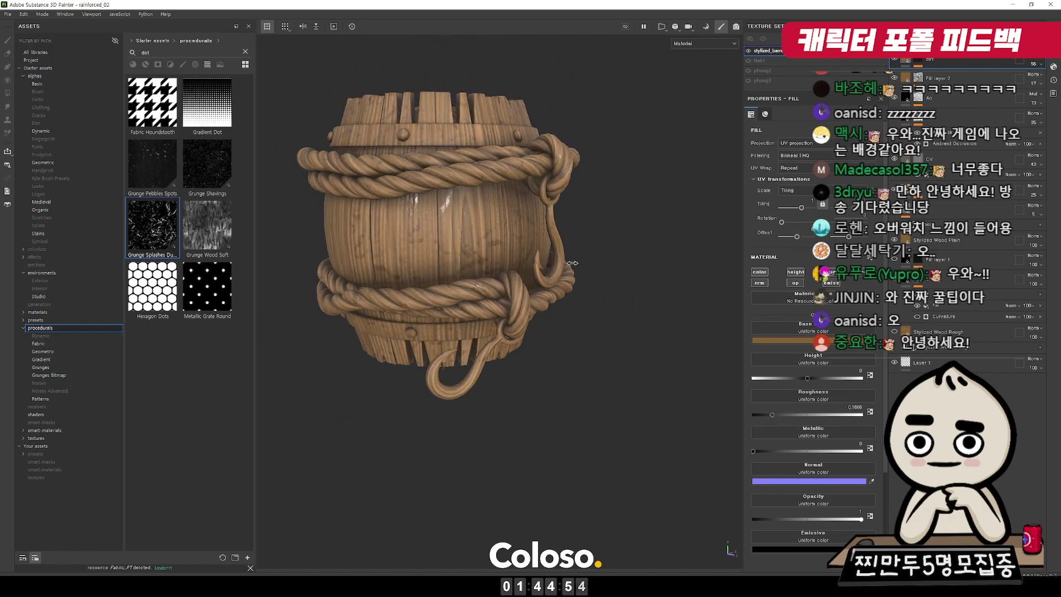
alt+middle_drag(501, 252, 600, 253)
Compare the barrel with and without the speck layer by toggling its visibility repeatedly.
click(891, 57)
click(891, 57)
click(891, 58)
click(891, 58)
click(890, 57)
click(890, 57)
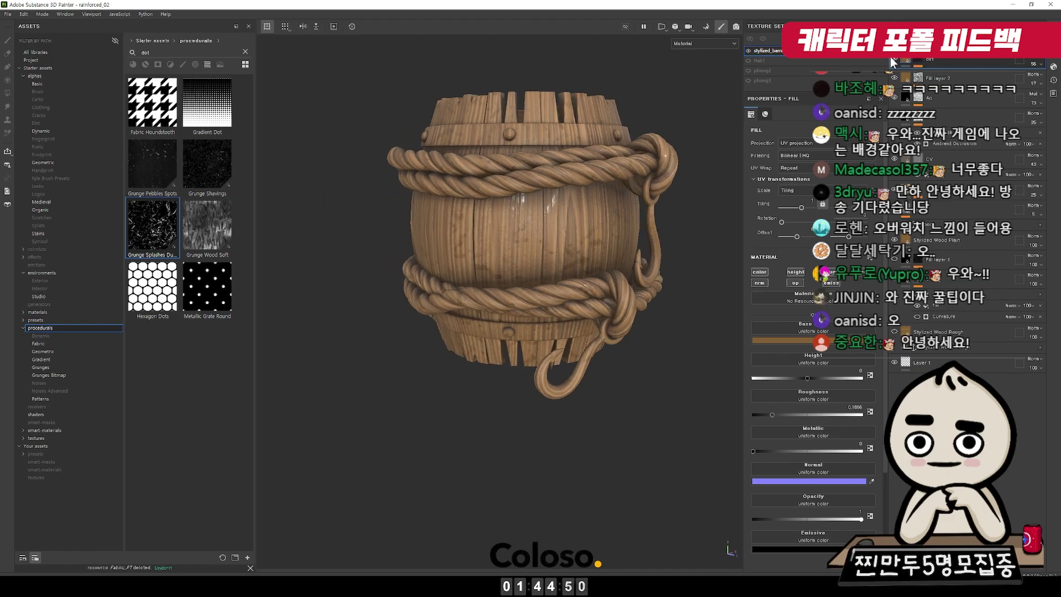
key(f)
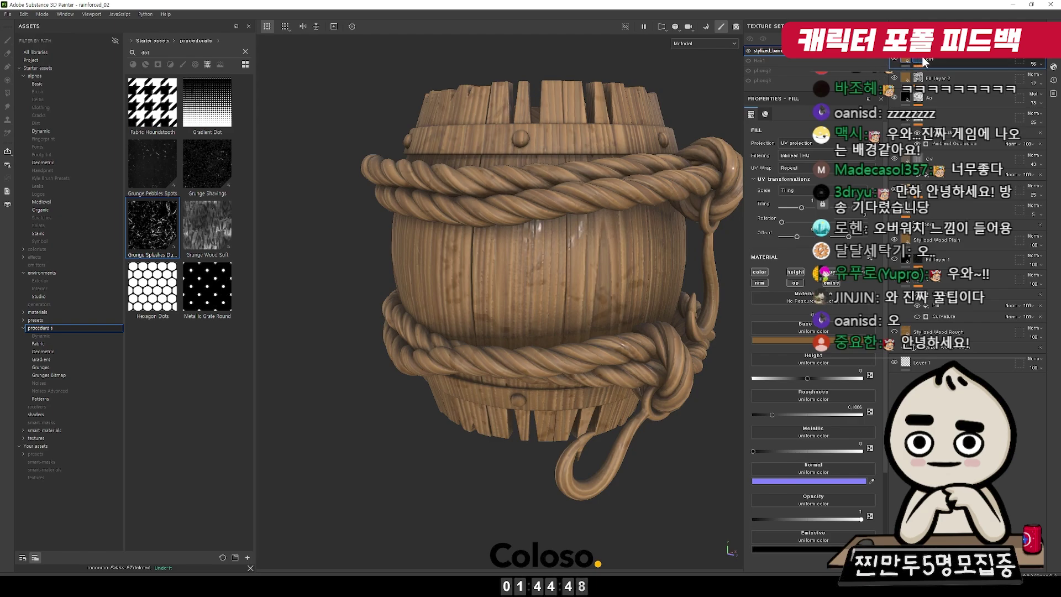
Add an Ambient Occlusion generator to the speck layer's mask and raise its global balance.
click(922, 61)
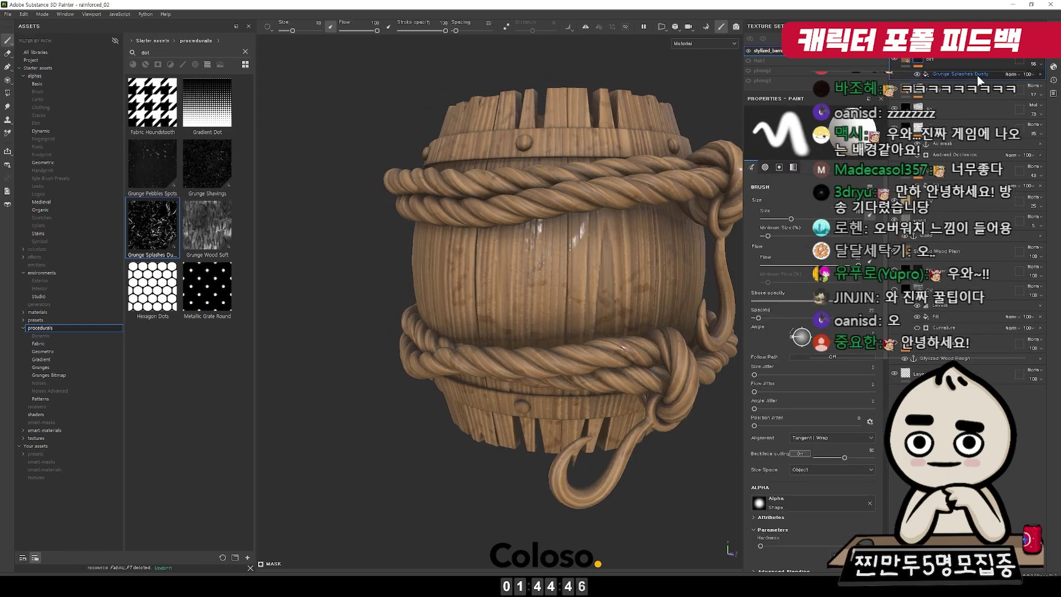
right_click(920, 63)
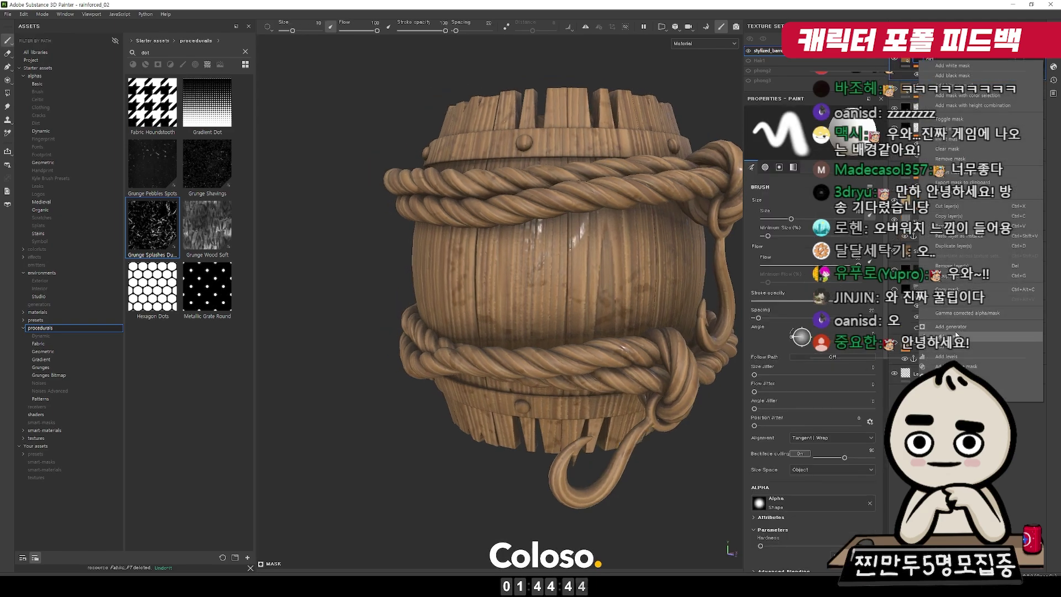
click(956, 325)
click(851, 141)
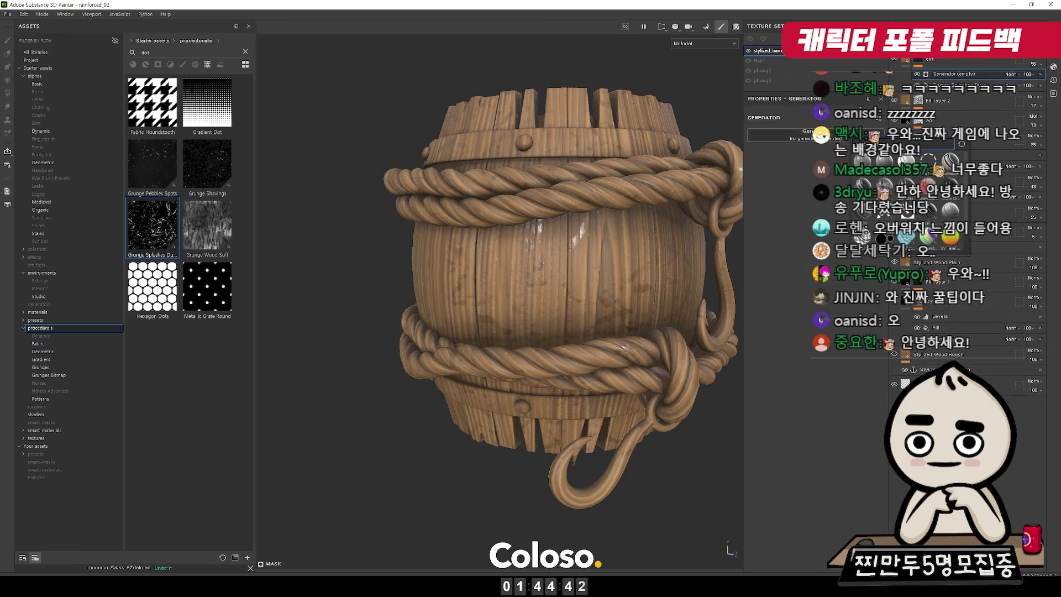
alt+drag(628, 219, 586, 221)
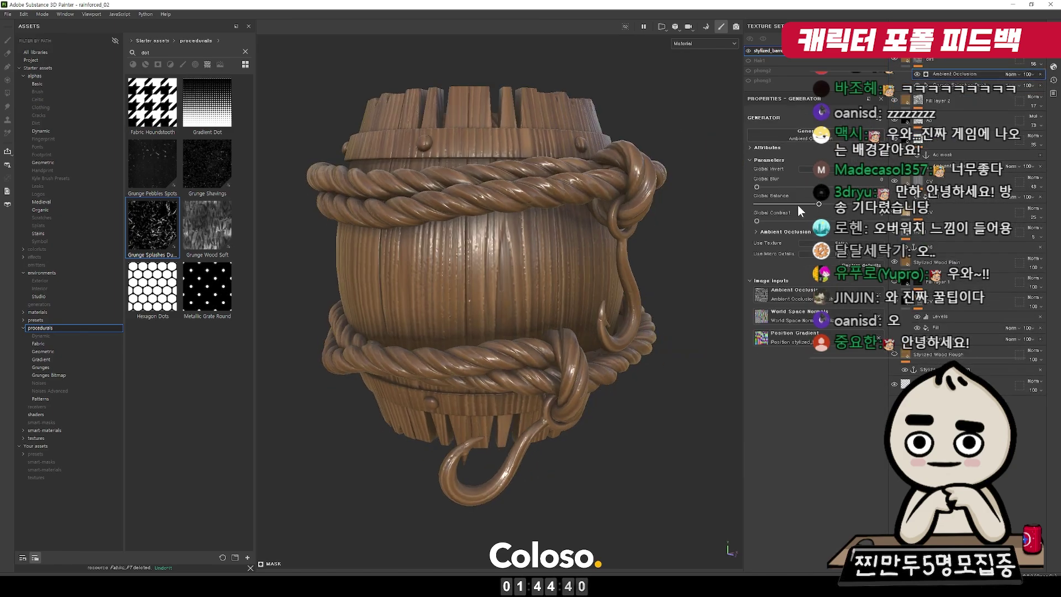
drag(820, 205, 856, 206)
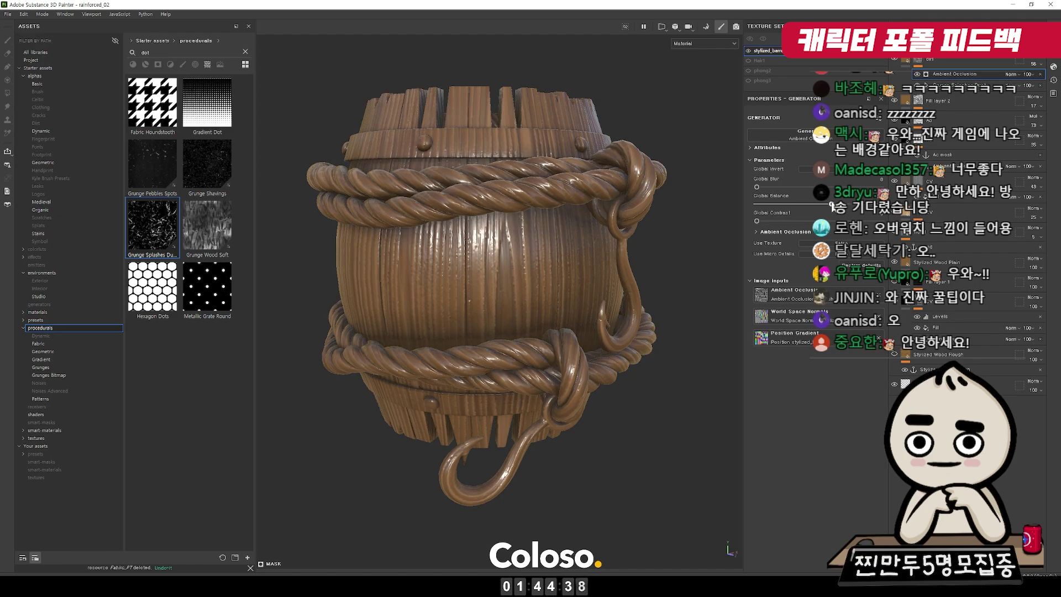
Try Multiply for the Ambient Occlusion generator's blending mode, and set it to Subtract.
alt+drag(624, 191, 664, 182)
click(1011, 74)
click(1021, 114)
click(1015, 75)
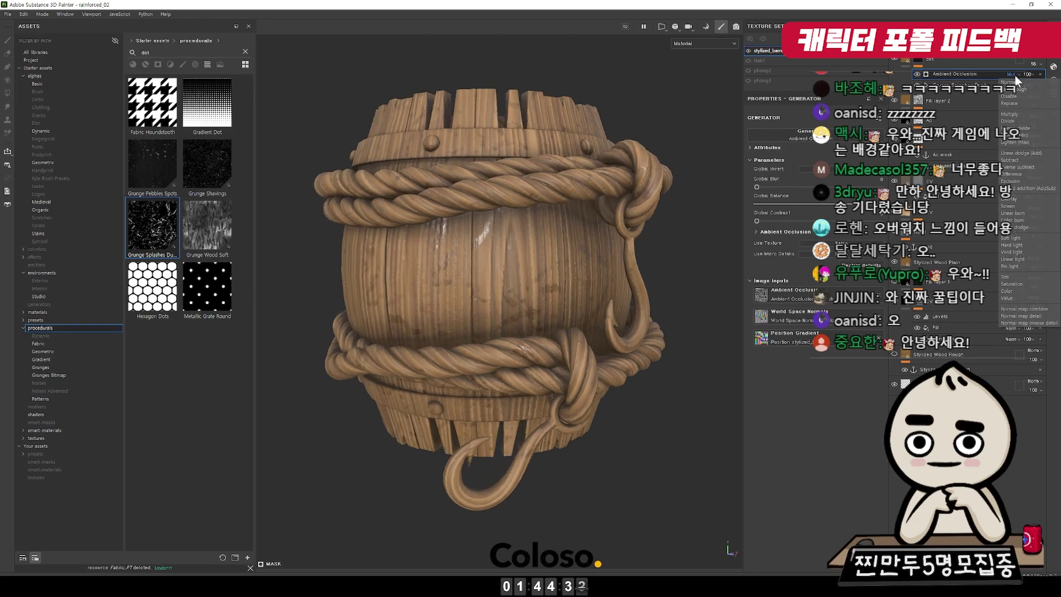
click(1022, 160)
alt+drag(587, 218, 495, 228)
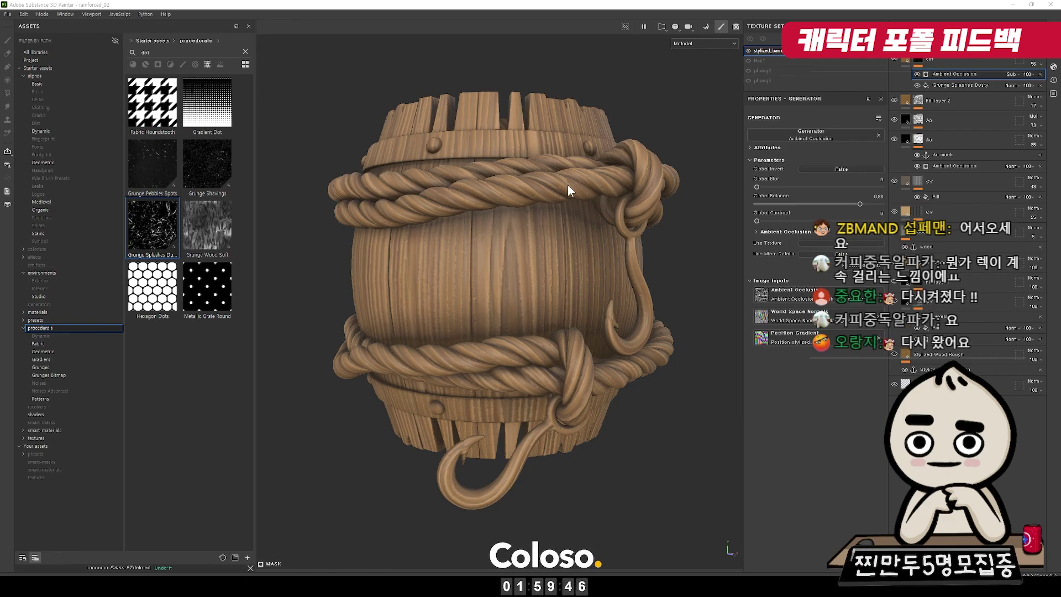
mouse_move(449, 199)
alt+mouse_down()
mouse_move(387, 203)
mouse_move(435, 213)
alt+mouse_up()
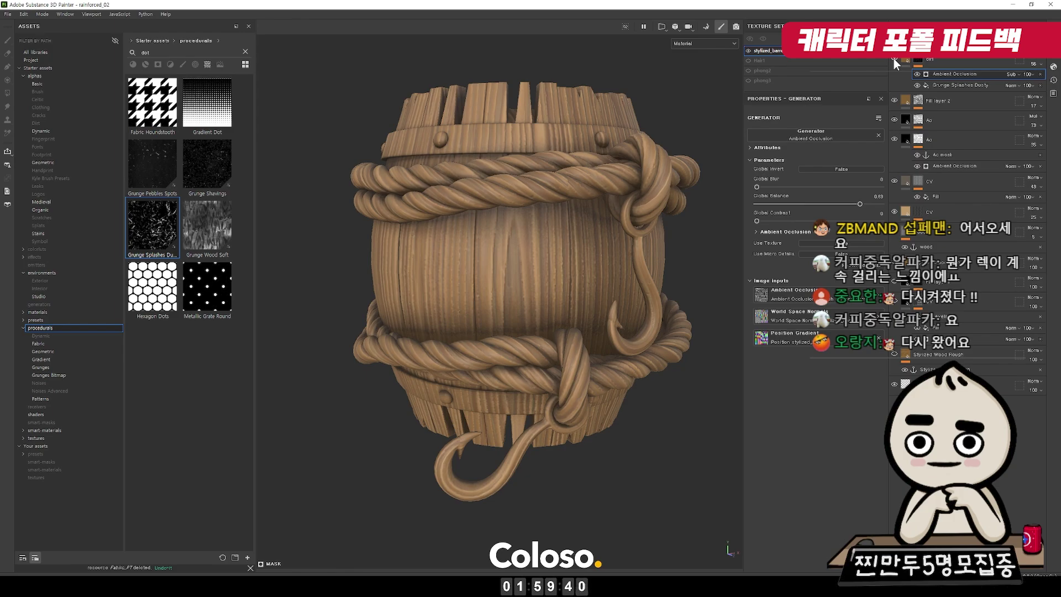
Raise the speck layer's opacity slightly and strongly lower the generator's global balance while viewing the mask.
click(1029, 74)
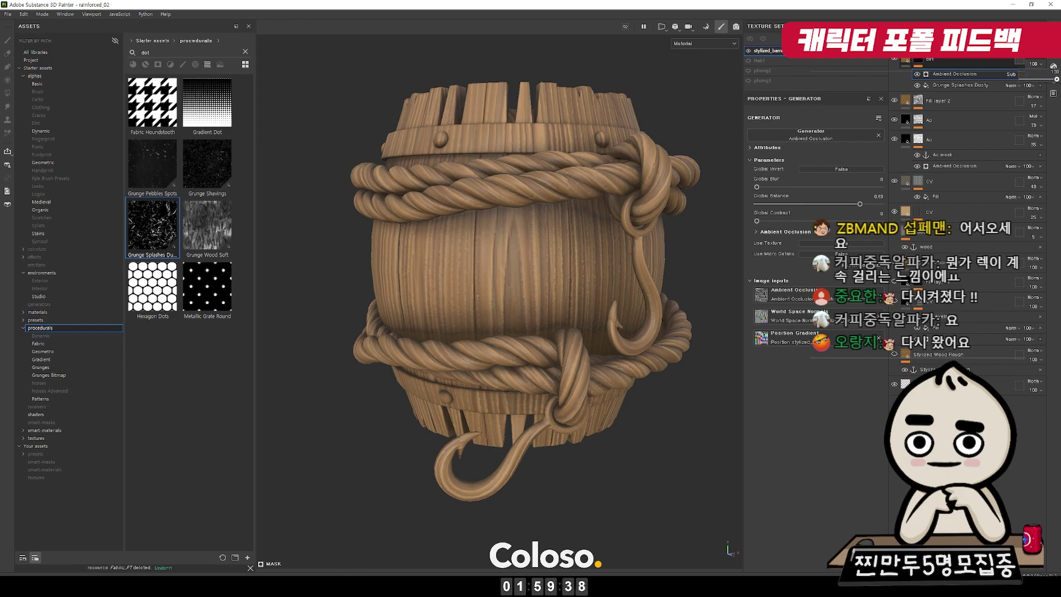
drag(1056, 79, 1053, 79)
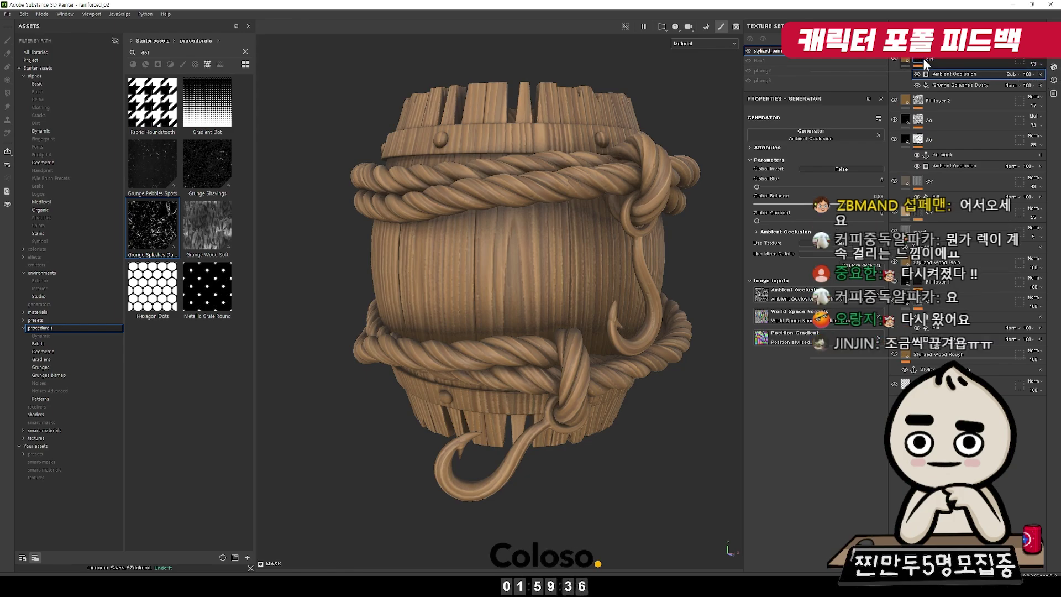
alt+click(922, 59)
drag(851, 204, 762, 205)
drag(766, 206, 768, 206)
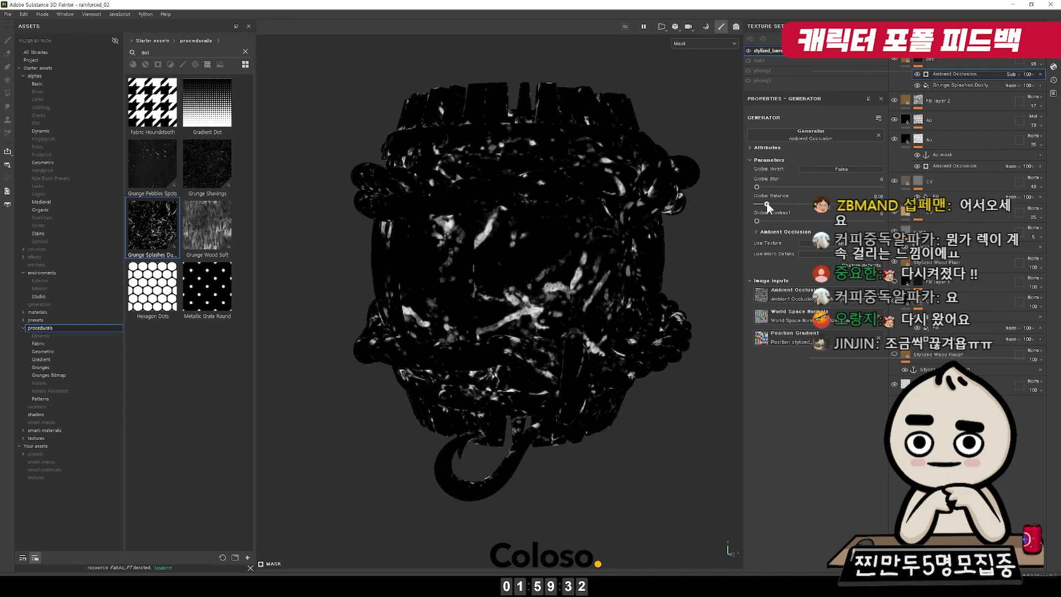
key(m)
mouse_move(578, 267)
alt+mouse_down()
mouse_move(581, 238)
mouse_move(583, 274)
alt+mouse_up()
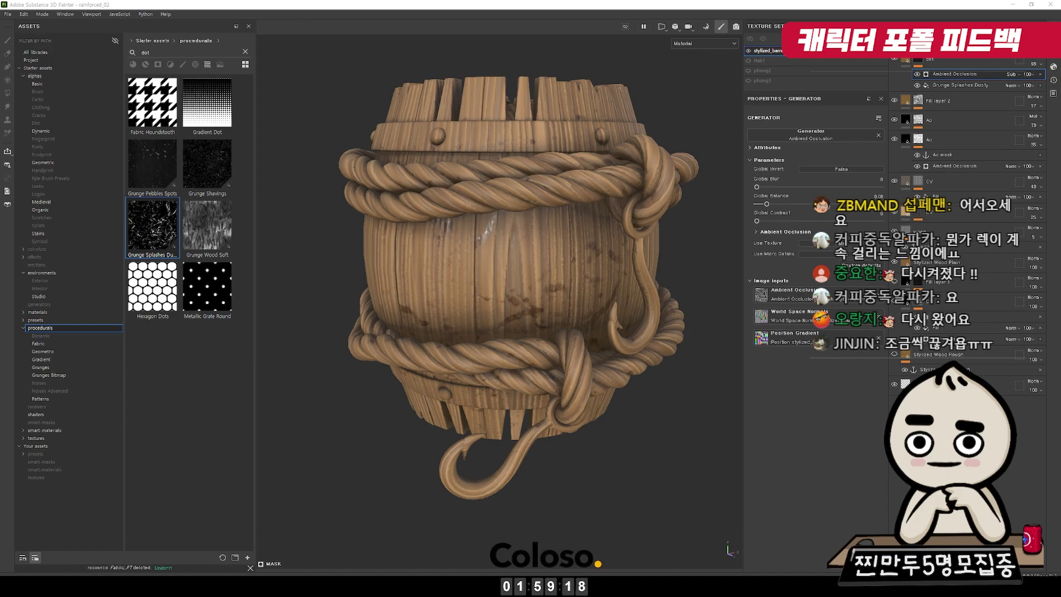
click(416, 2)
alt+right_drag(644, 242, 593, 233)
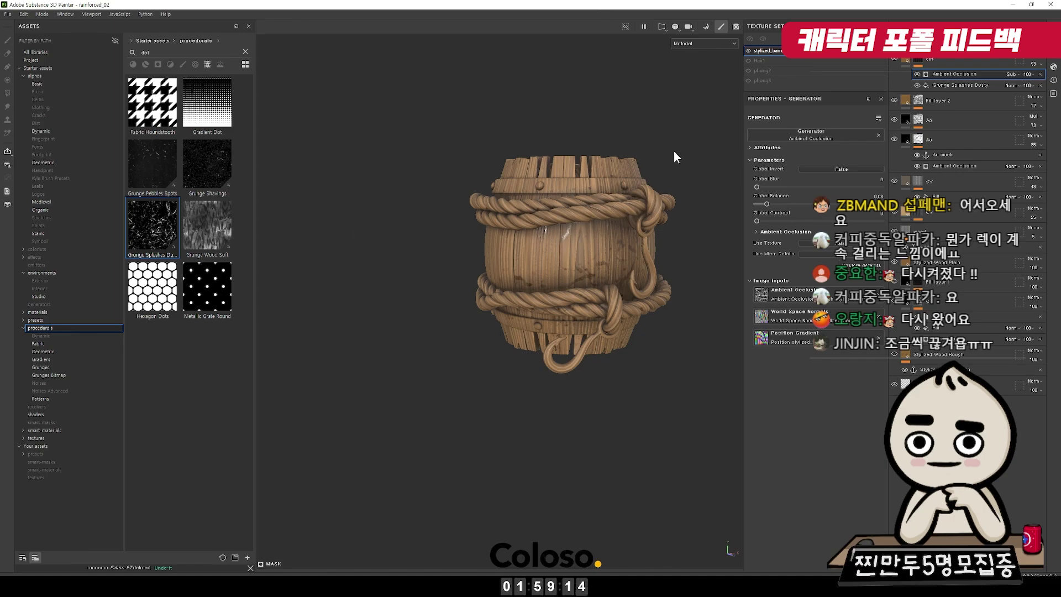
key(ctrl)
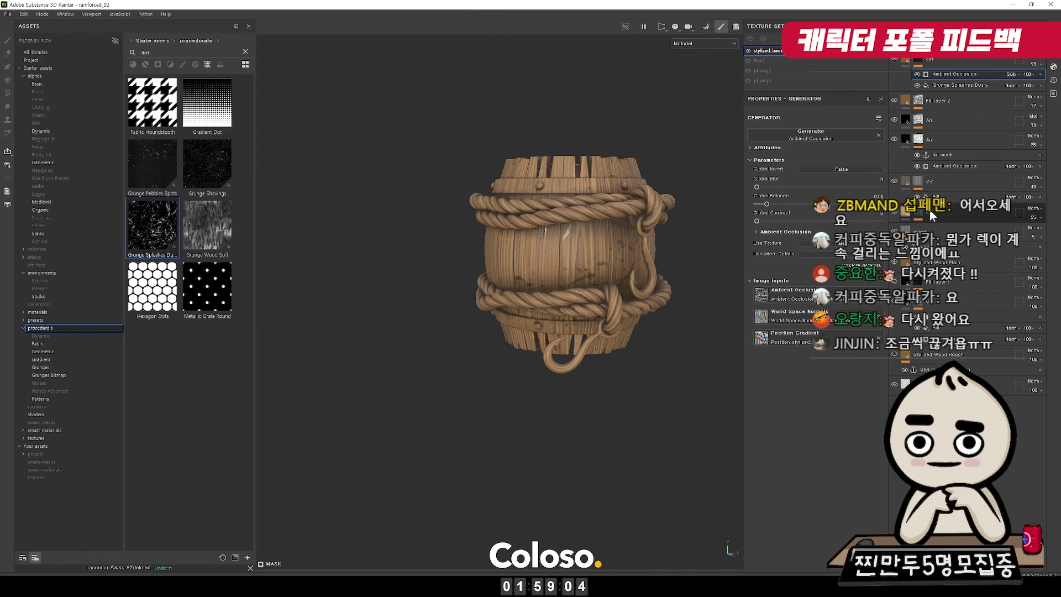
scroll(529, 211, up, 3)
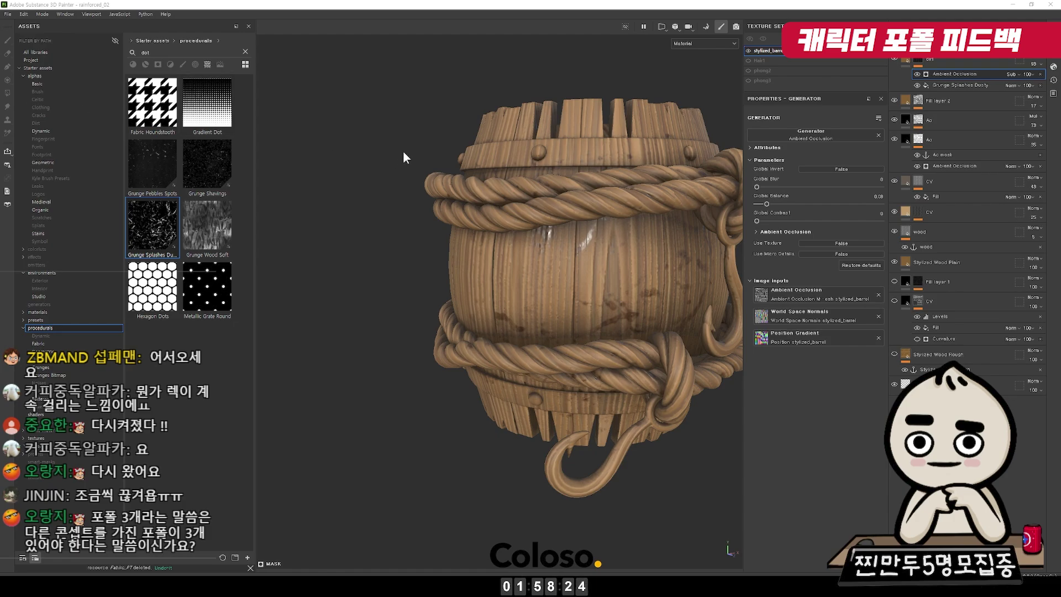
Switch to the browser and examine the Stylized Village portfolio's barrels, cart, prop lineup and town scene on ArtStation.
click(261, 586)
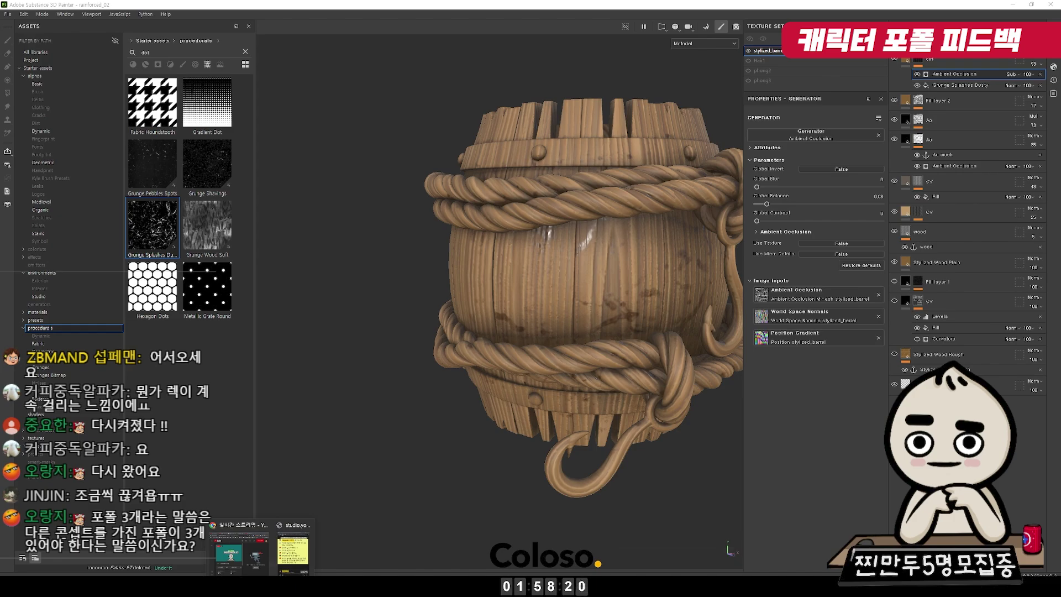
click(287, 586)
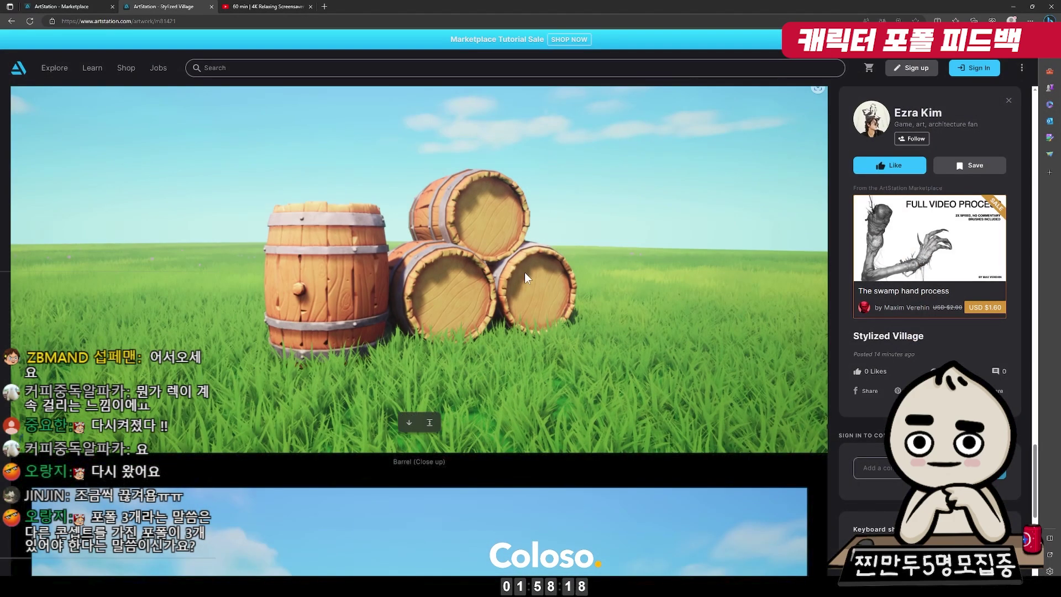
scroll(523, 274, down, 5)
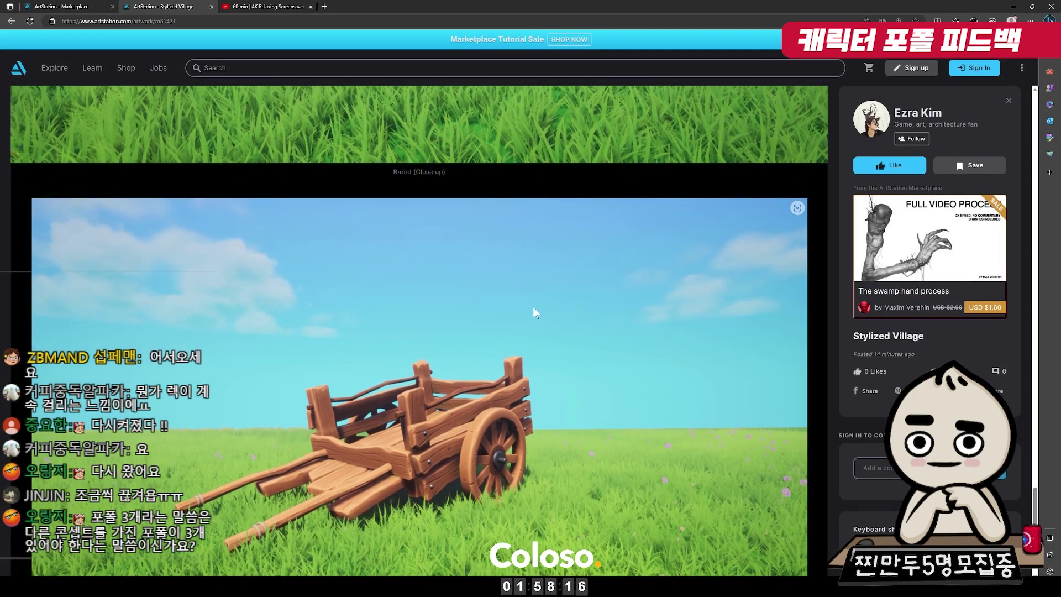
scroll(529, 321, up, 15)
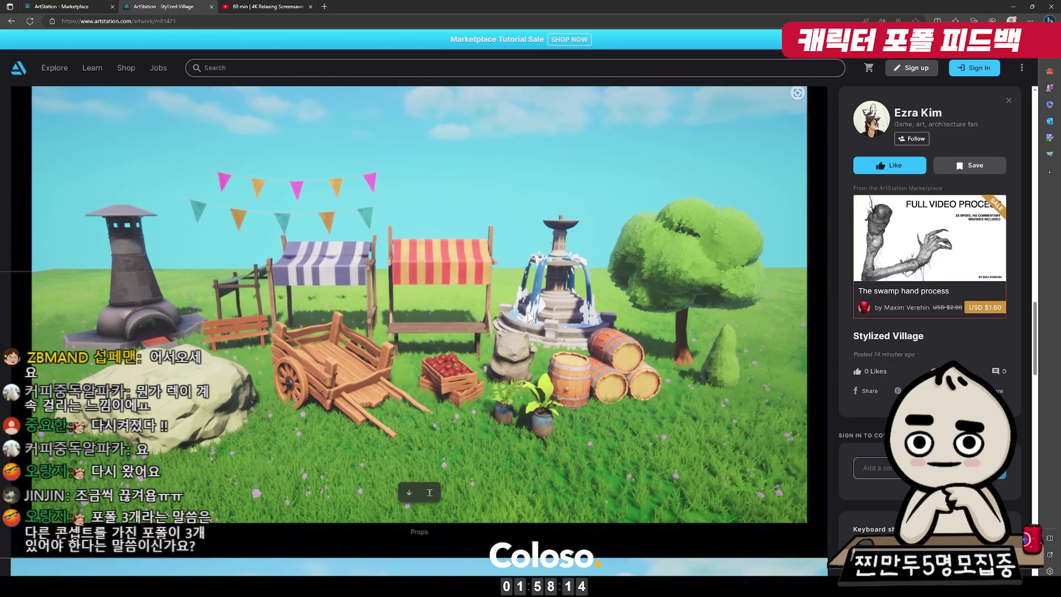
scroll(529, 326, up, 8)
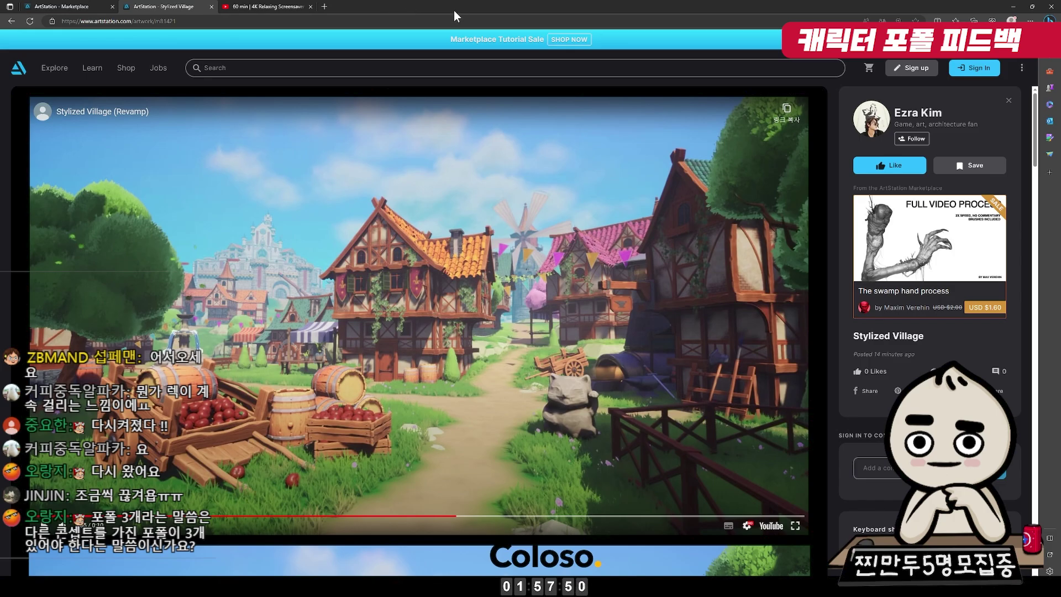
scroll(486, 351, down, 1)
scroll(486, 348, down, 10)
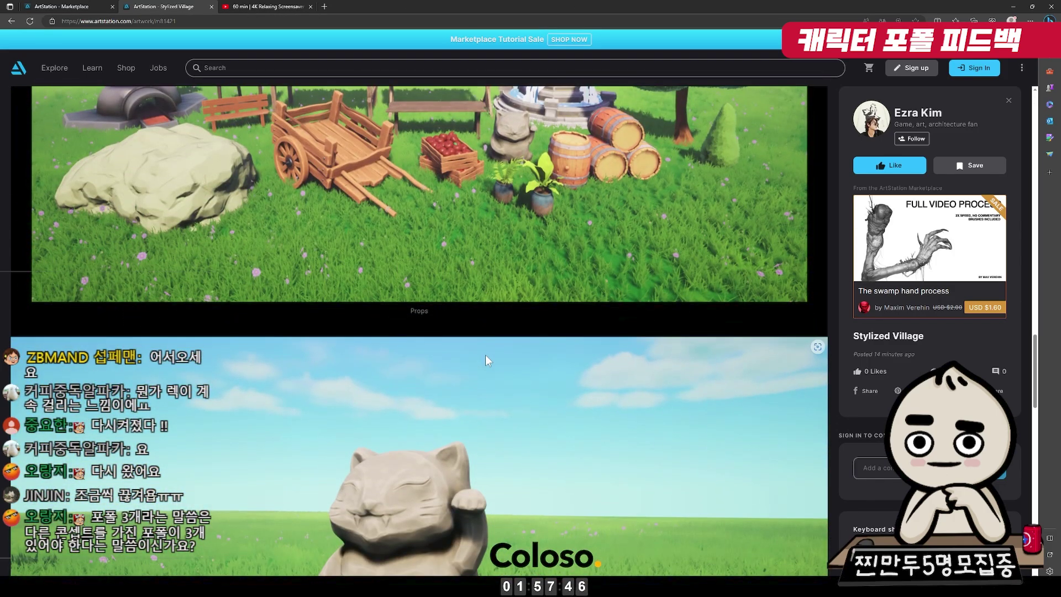
scroll(565, 416, up, 10)
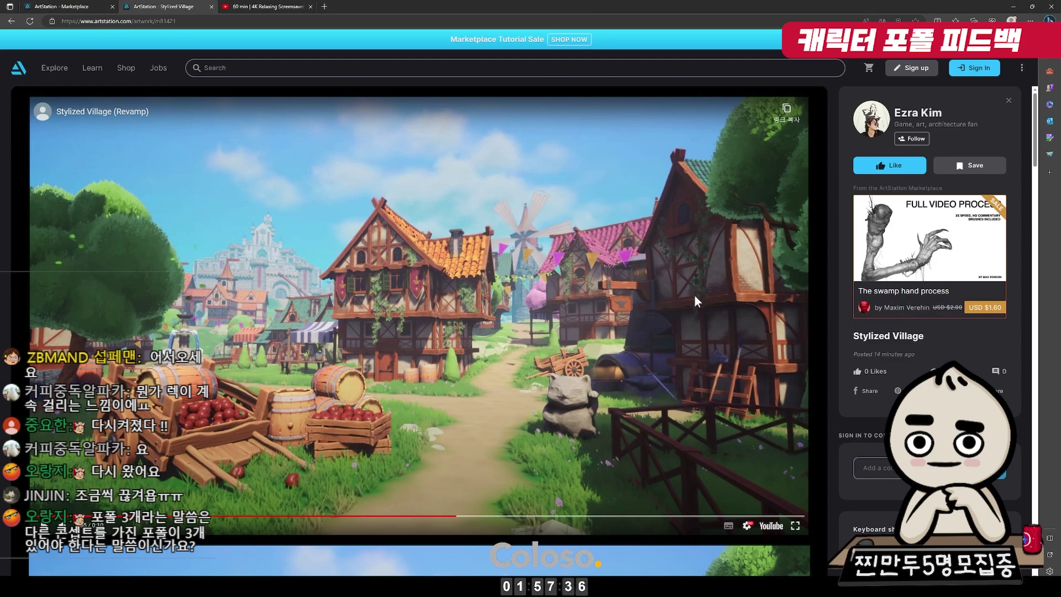
scroll(694, 296, down, 8)
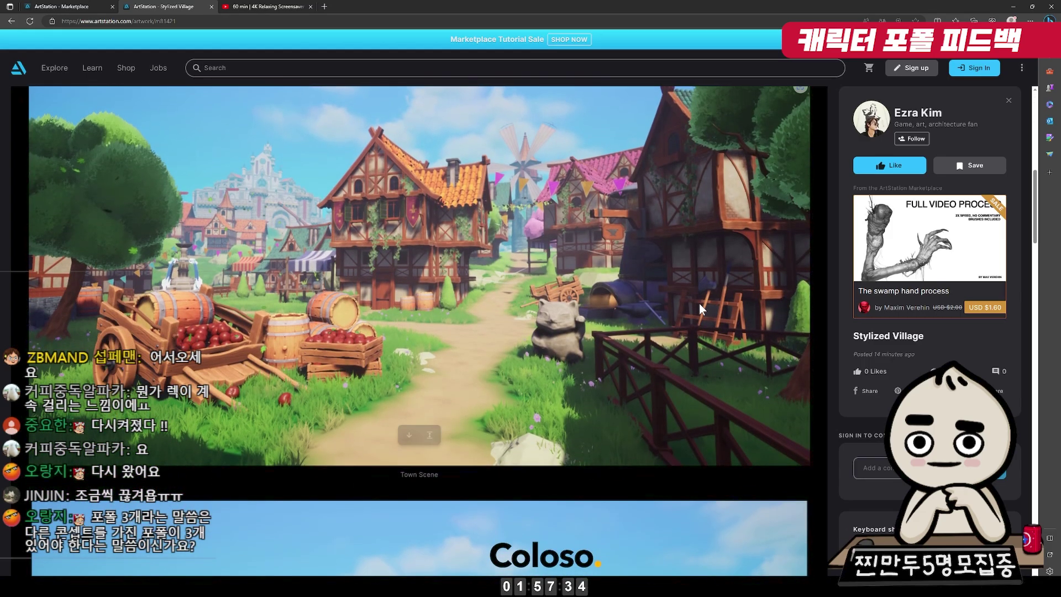
Examine the Cat Statue close-up in the Stylized Village portfolio, with a brief check of the Discord channel.
scroll(698, 304, down, 15)
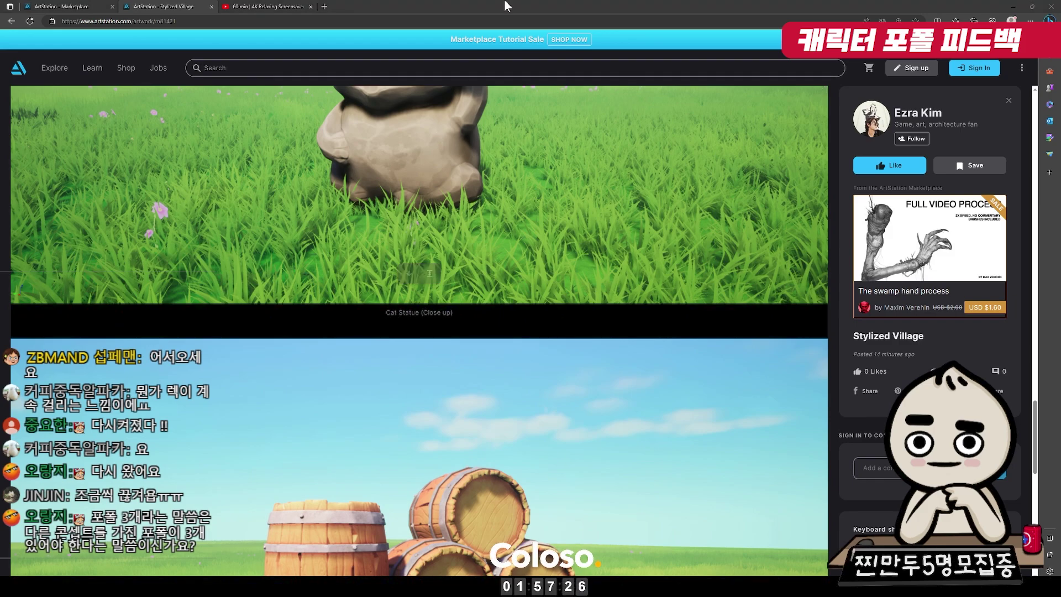
scroll(682, 280, up, 4)
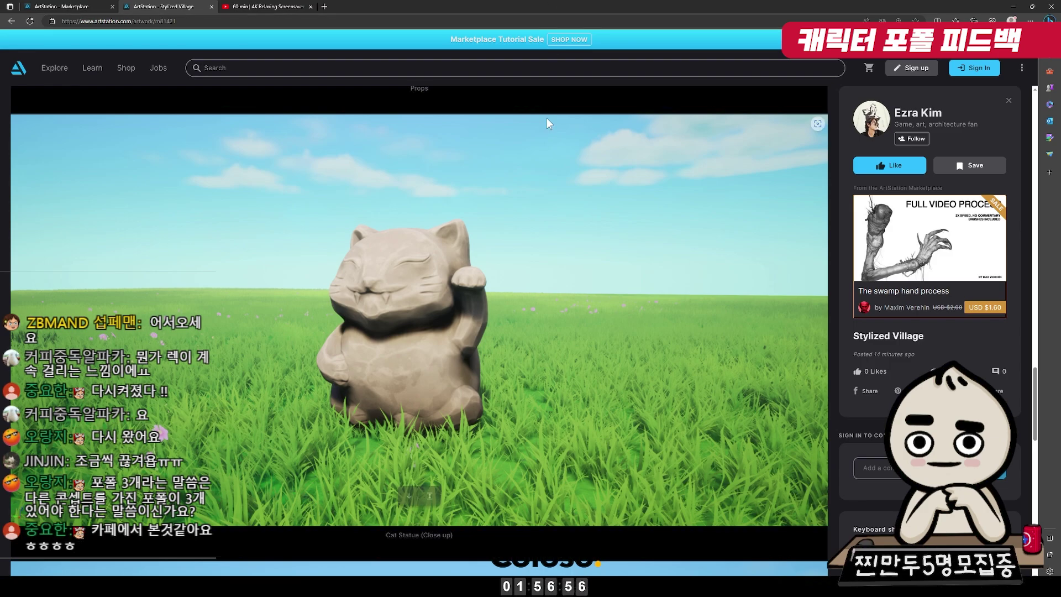
key(alt+Tab)
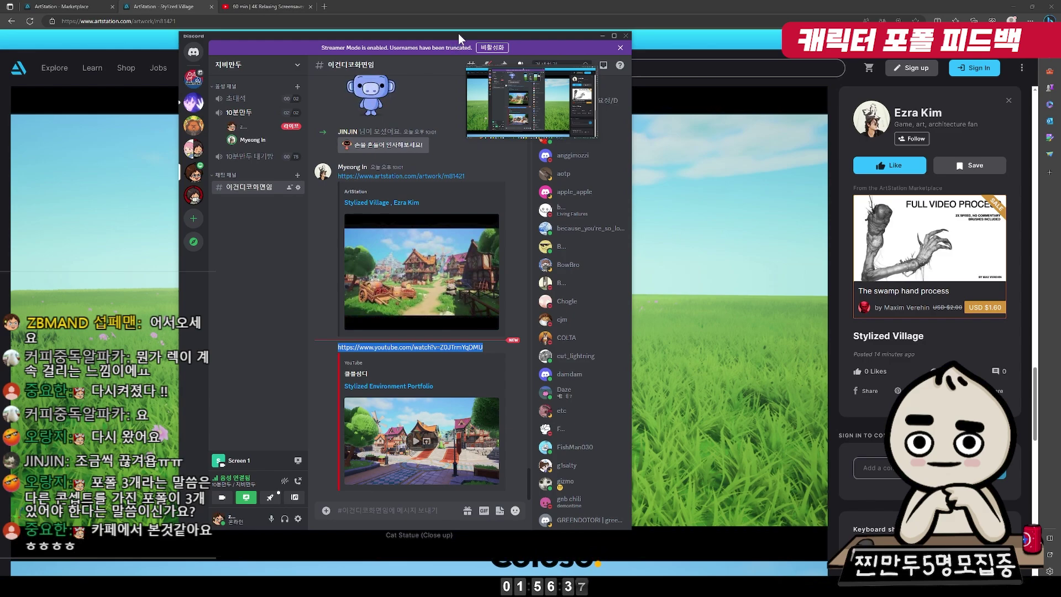
click(466, 15)
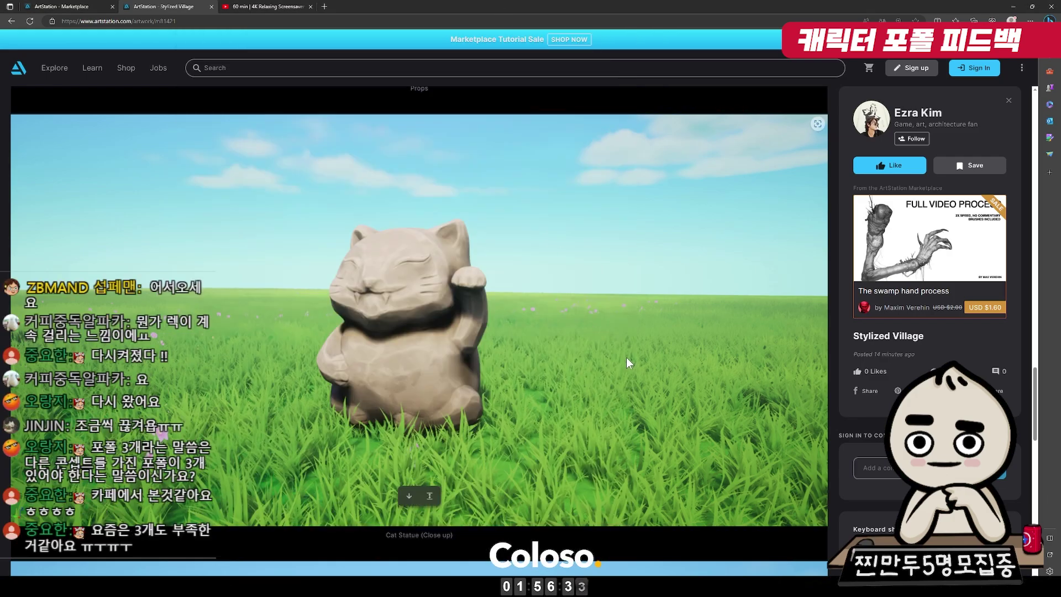
Examine the portfolio's House Modules, Stylized Village video, Town Scene and Props lineup.
scroll(626, 358, down, 10)
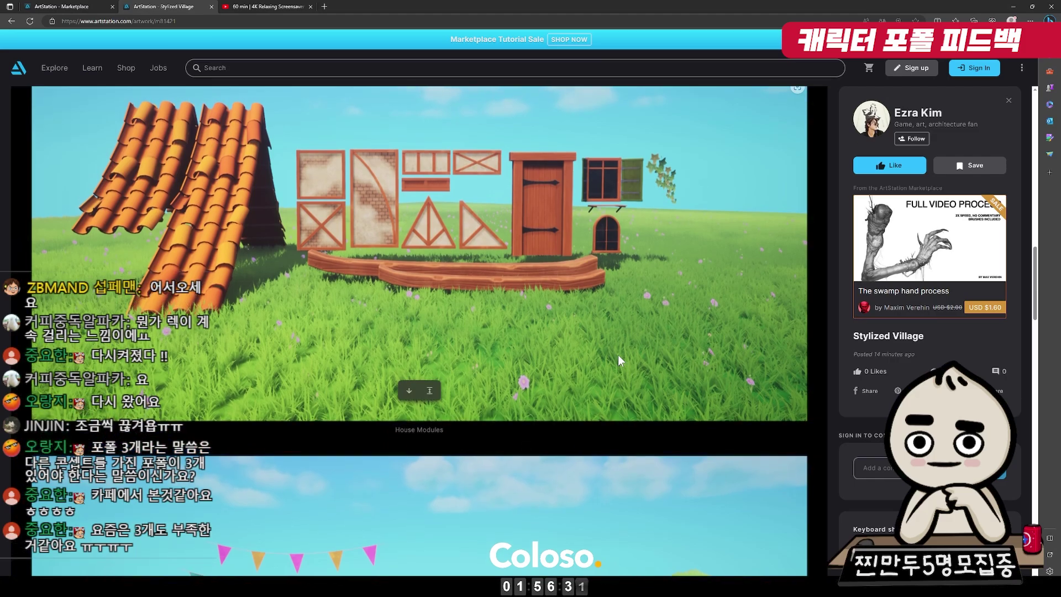
scroll(618, 355, up, 8)
scroll(615, 360, up, 7)
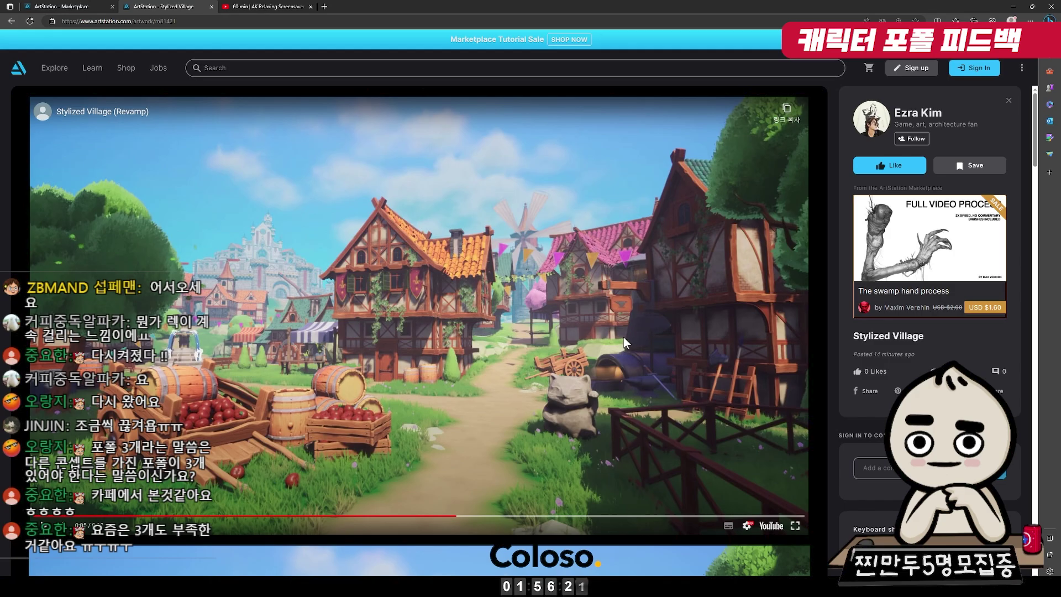
scroll(625, 335, down, 5)
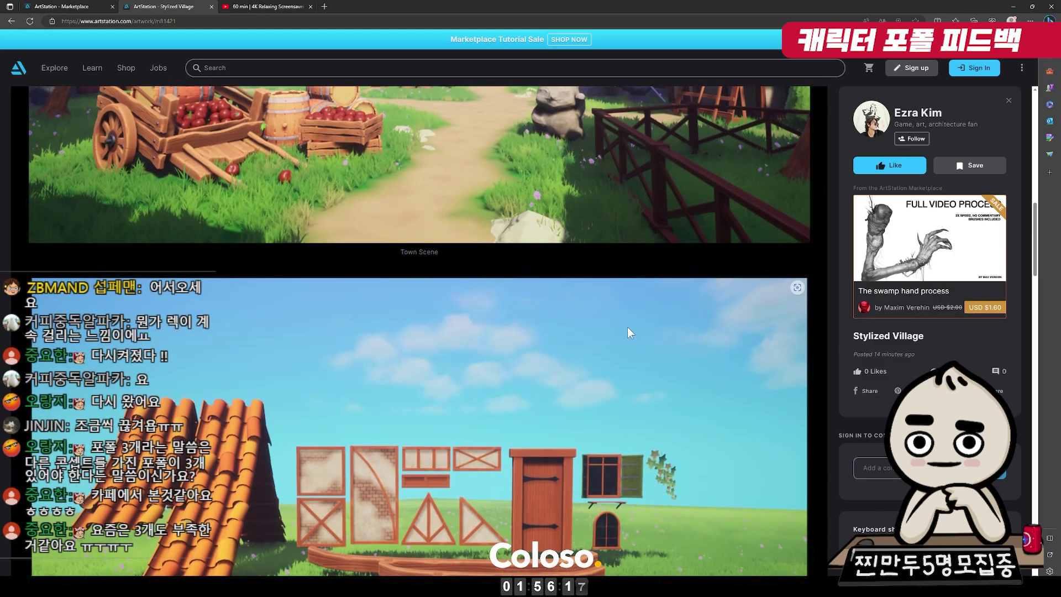
scroll(642, 369, down, 8)
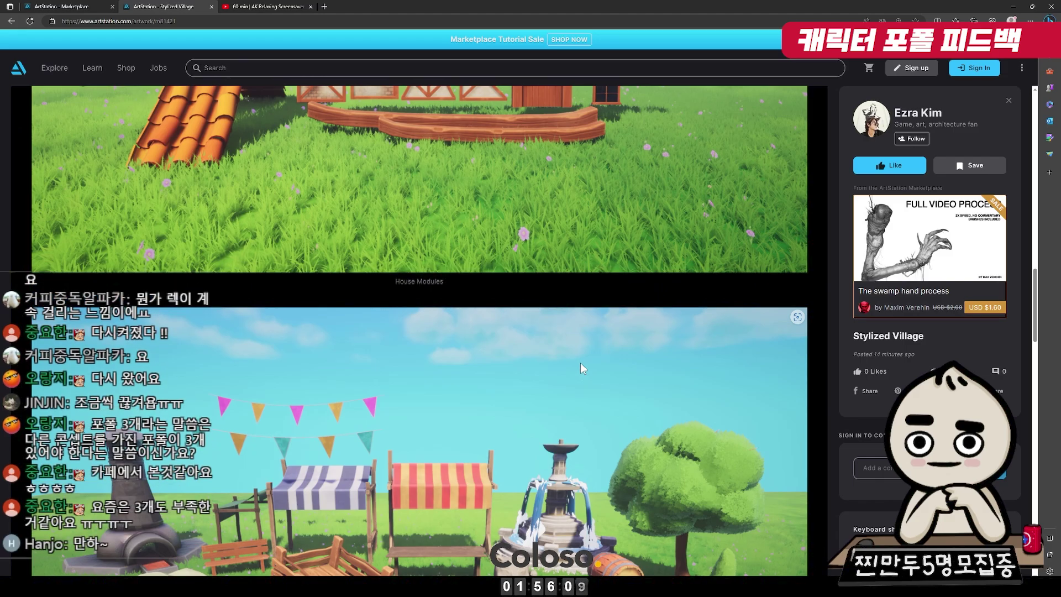
scroll(581, 363, down, 3)
scroll(582, 366, down, 1)
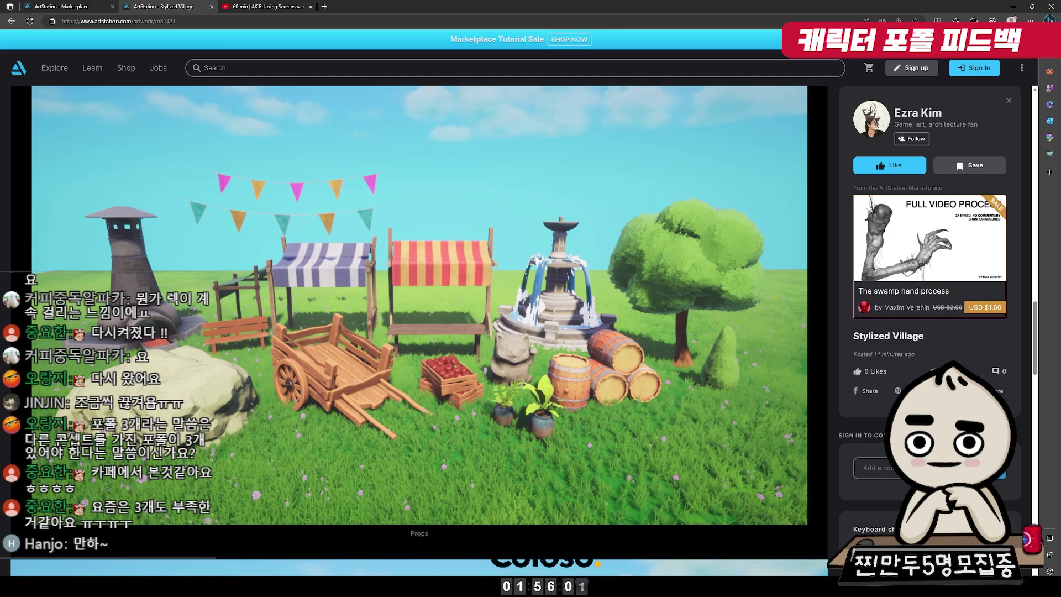
Switch to the Discord channel containing the participant's portfolio links.
click(532, 5)
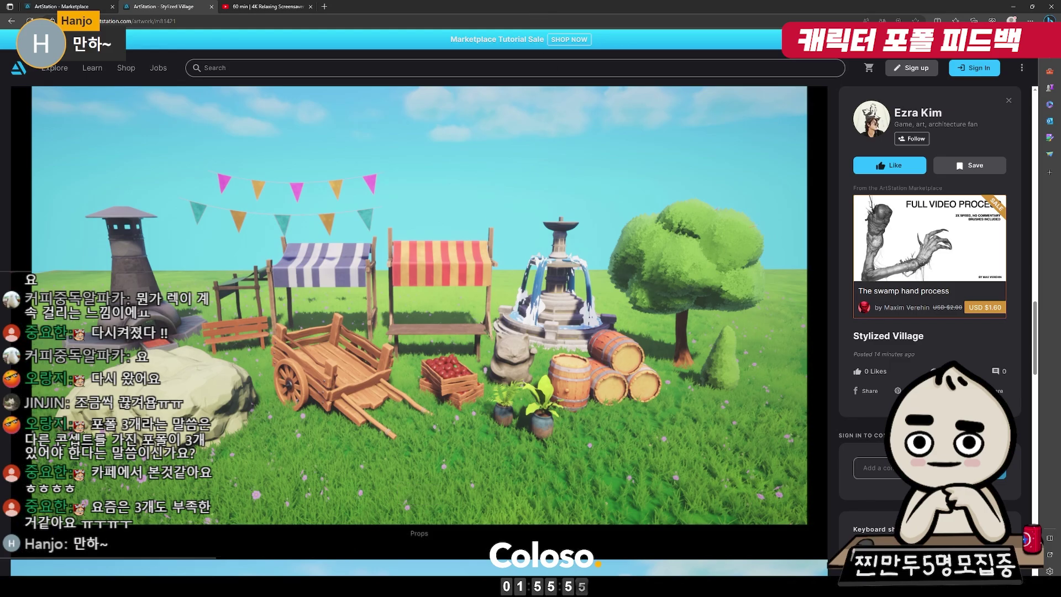
click(288, 586)
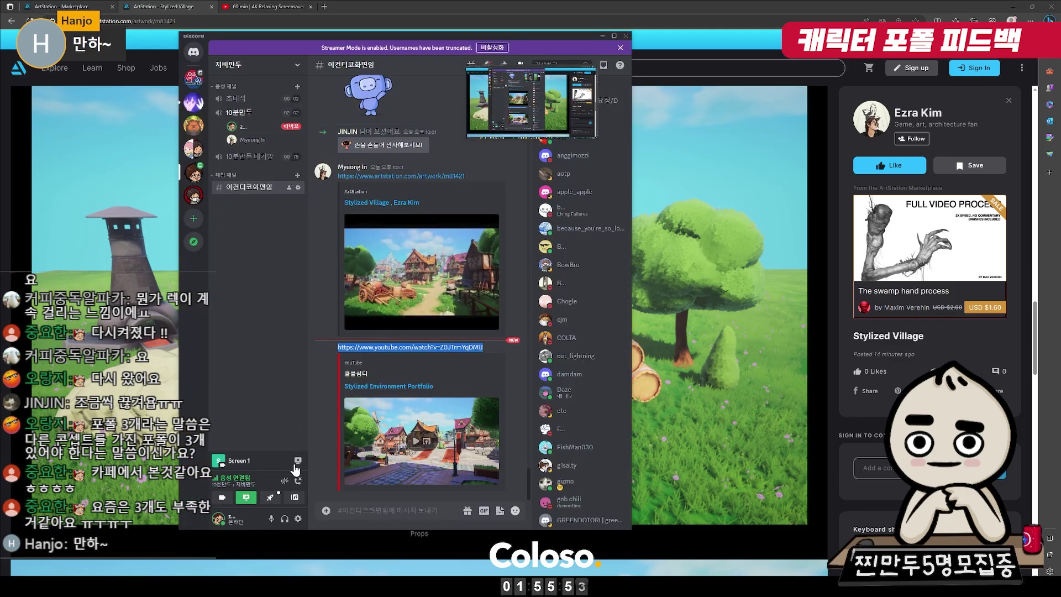